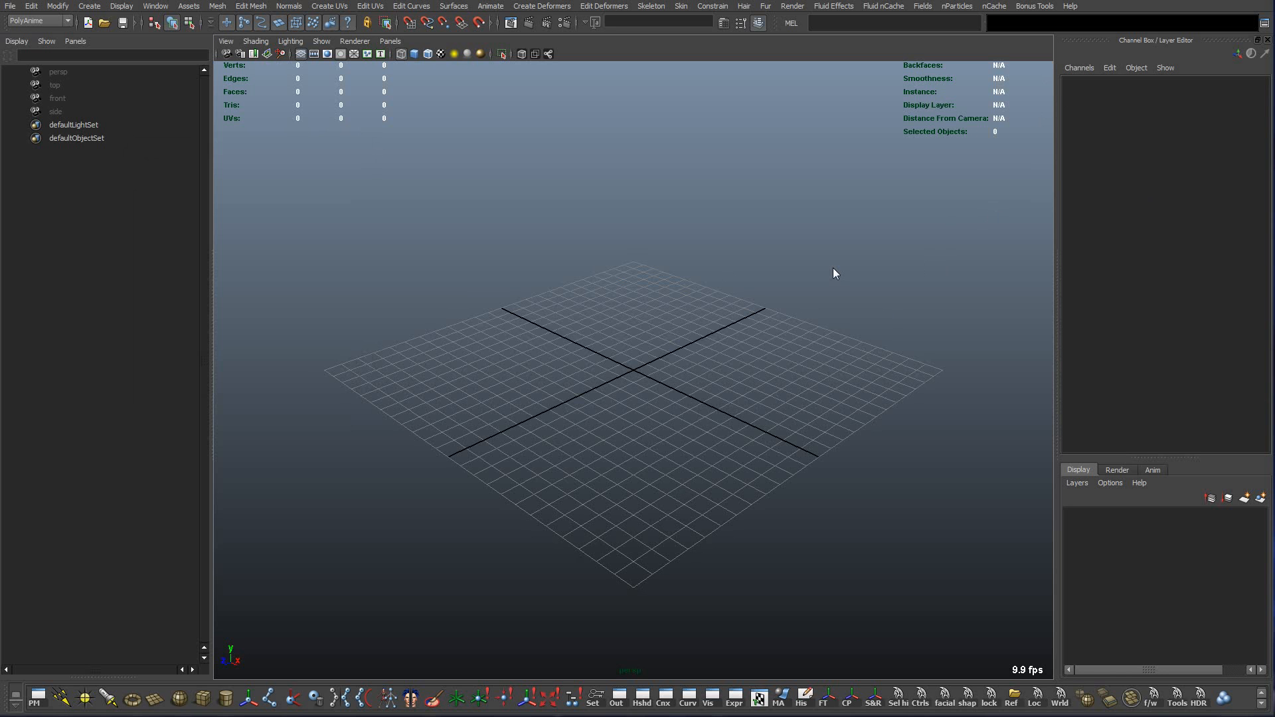
Switch to the web browser, look over the CousCousProduction YouTube channel and the Nyax Vimeo page, and return to Maya.
key(alt+Tab)
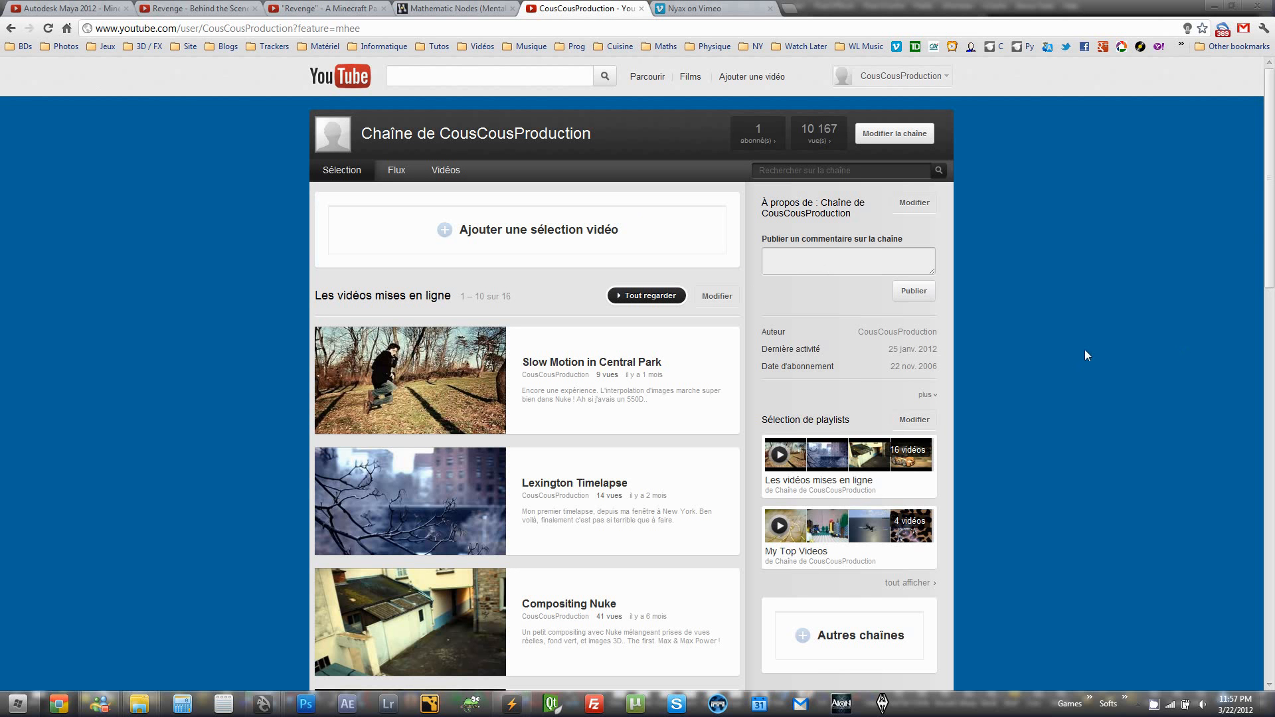
scroll(1086, 350, down, 6)
scroll(943, 280, up, 5)
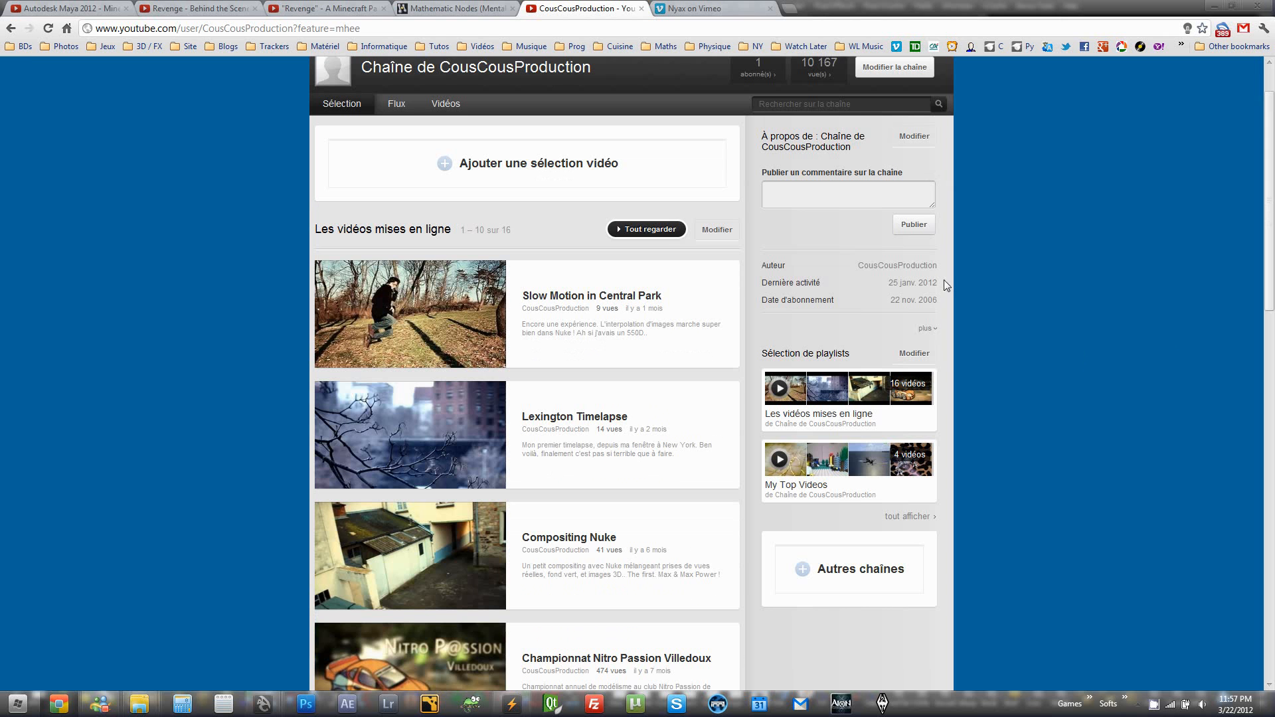
click(705, 8)
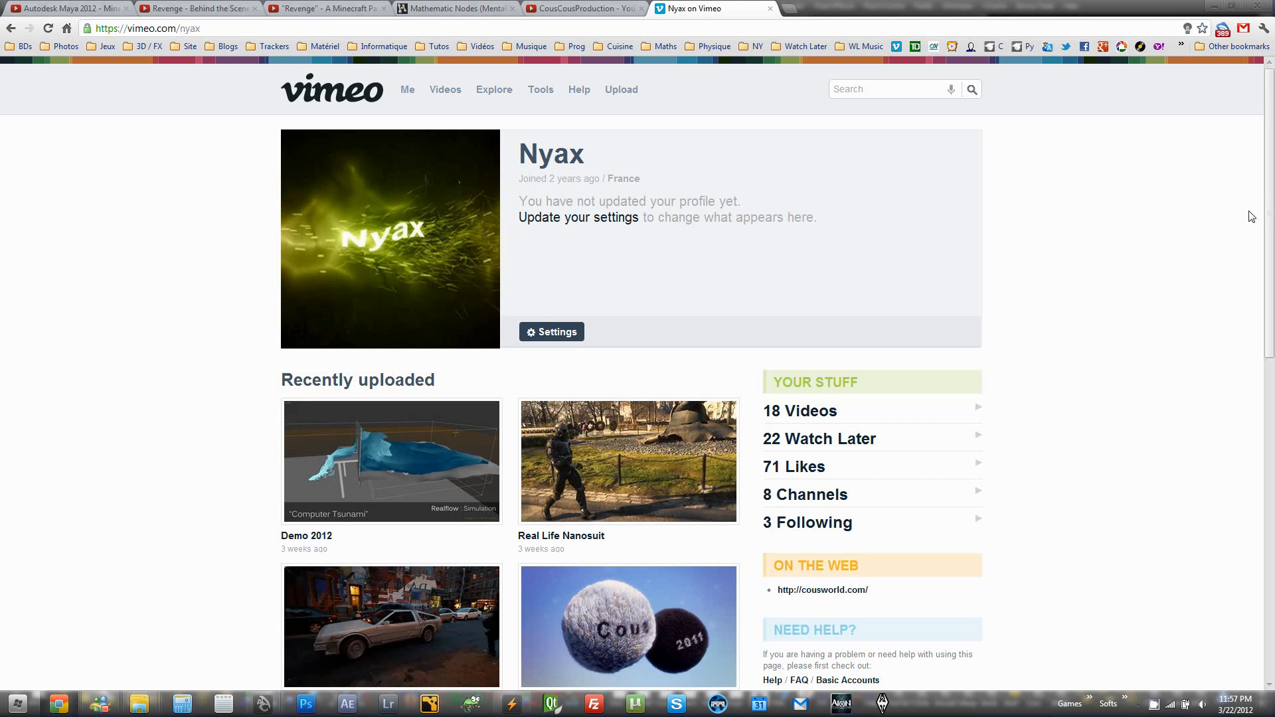
drag(1269, 184, 1273, 240)
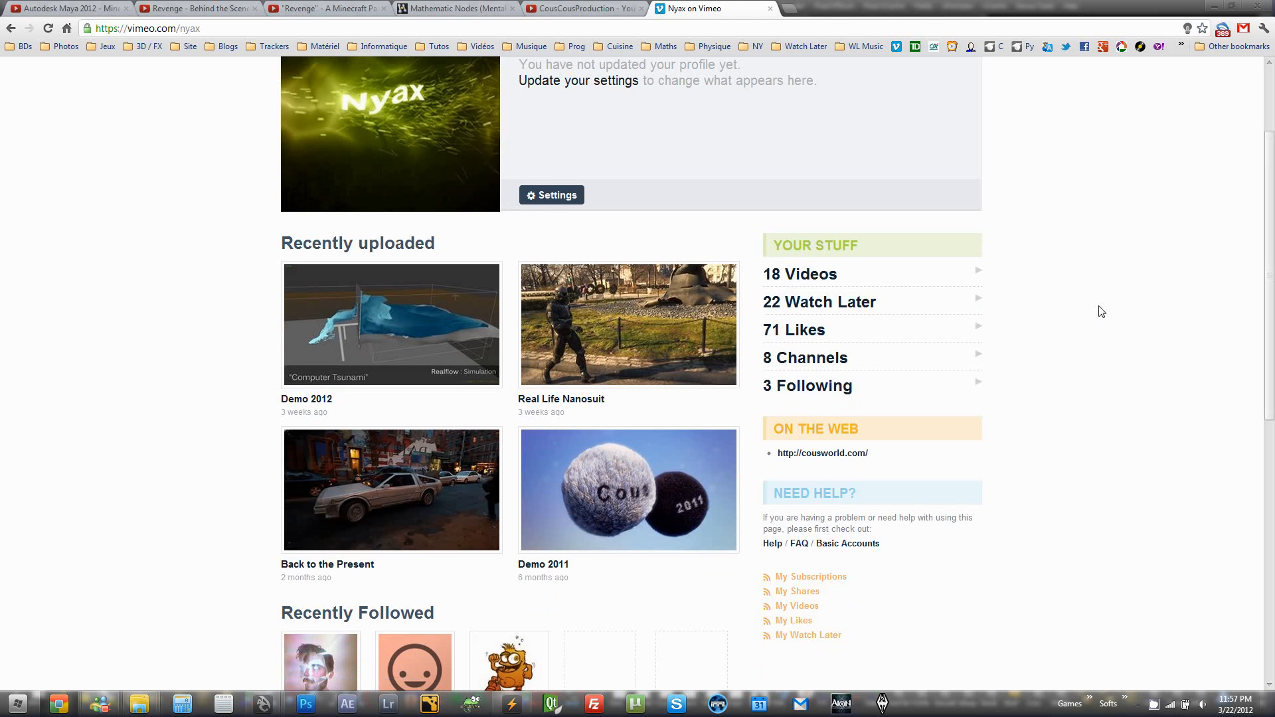
click(1218, 6)
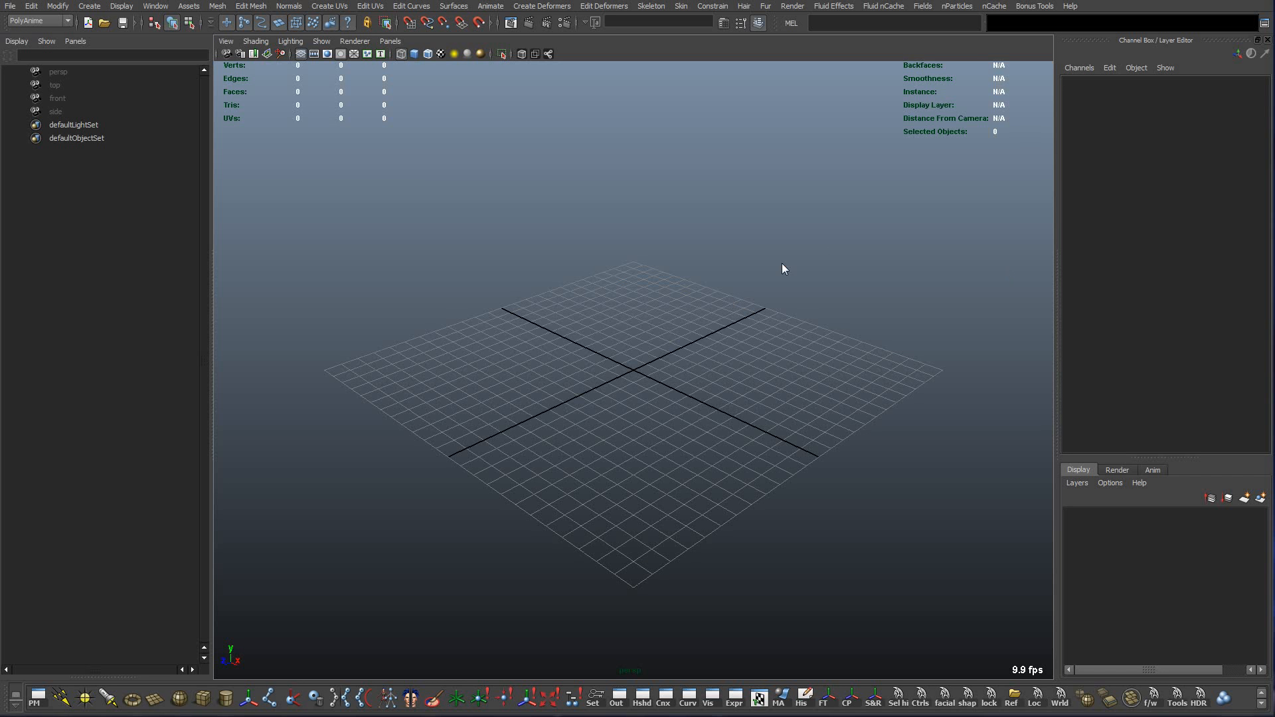
Open the finished face scene nebriVisageEnd.ma and view the blocky head with its slider controls.
click(12, 7)
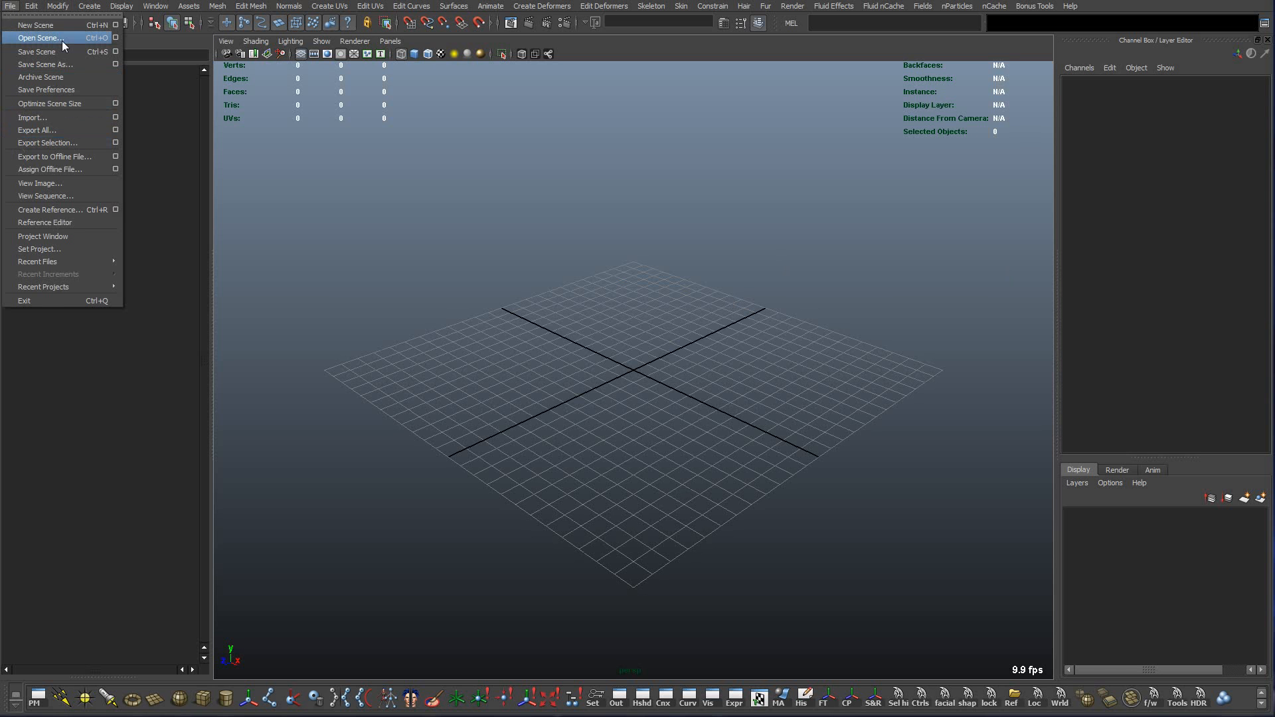
click(40, 38)
double_click(312, 377)
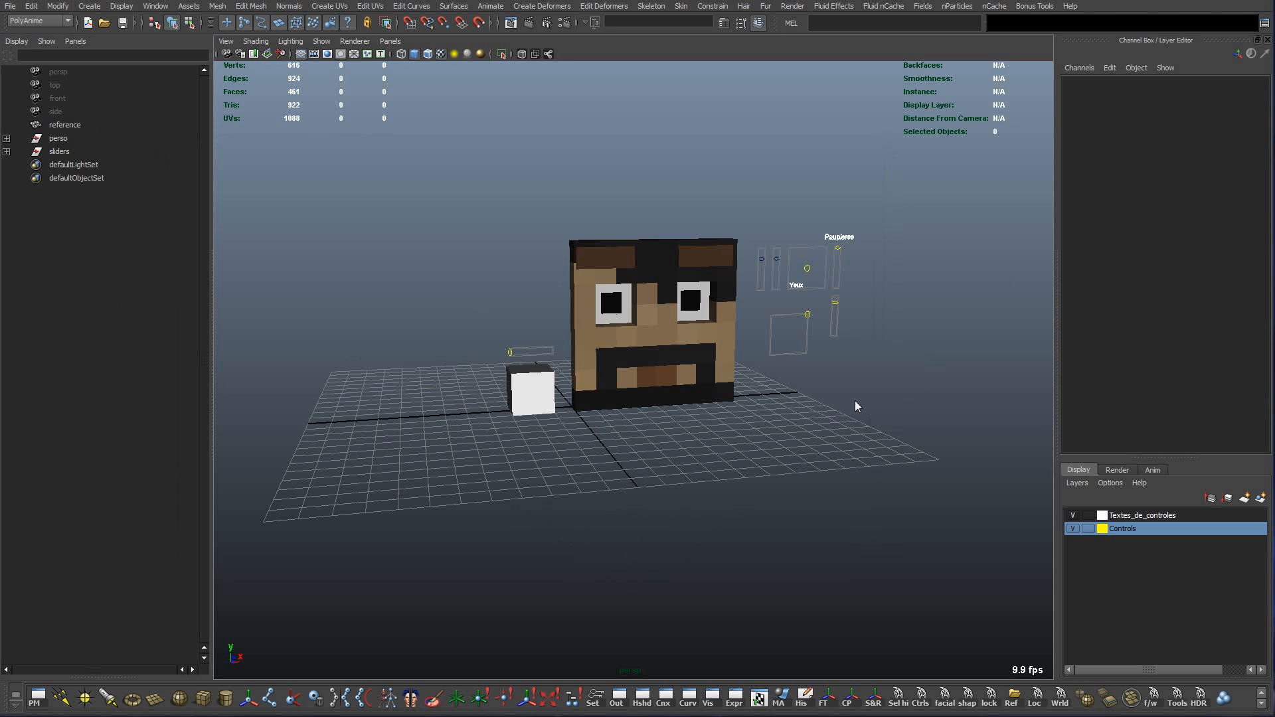
alt+right_drag(701, 400, 894, 409)
alt+drag(873, 399, 725, 423)
Test the mouth rig by moving circle1 around its square frame and returning it to the starting corner.
drag(821, 292, 839, 307)
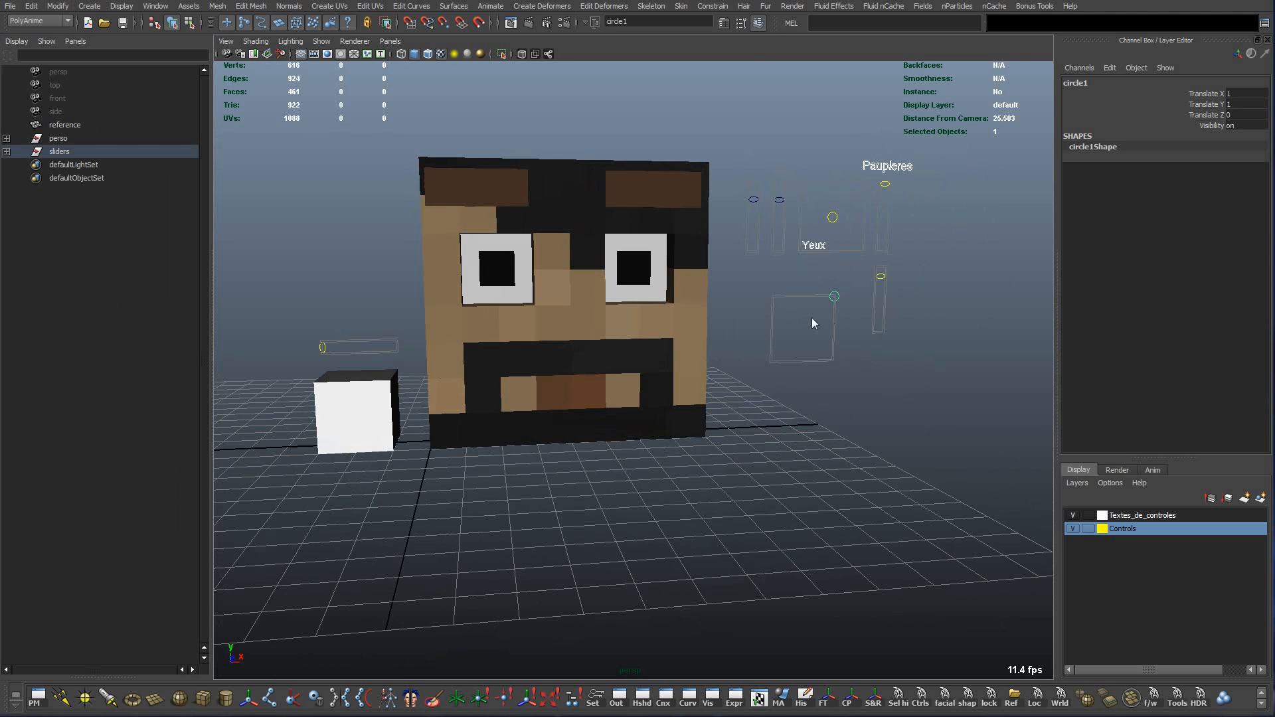
scroll(760, 326, up, 5)
alt+right_drag(756, 345, 671, 404)
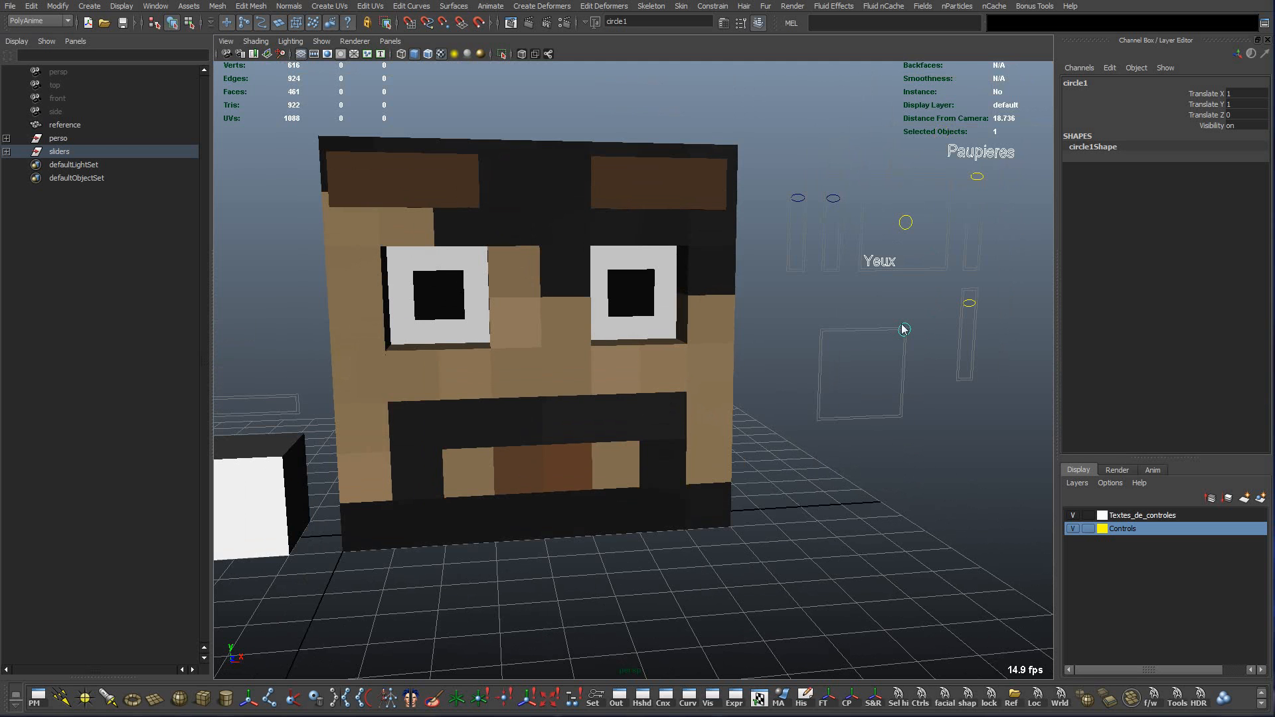
alt+right_drag(888, 345, 859, 336)
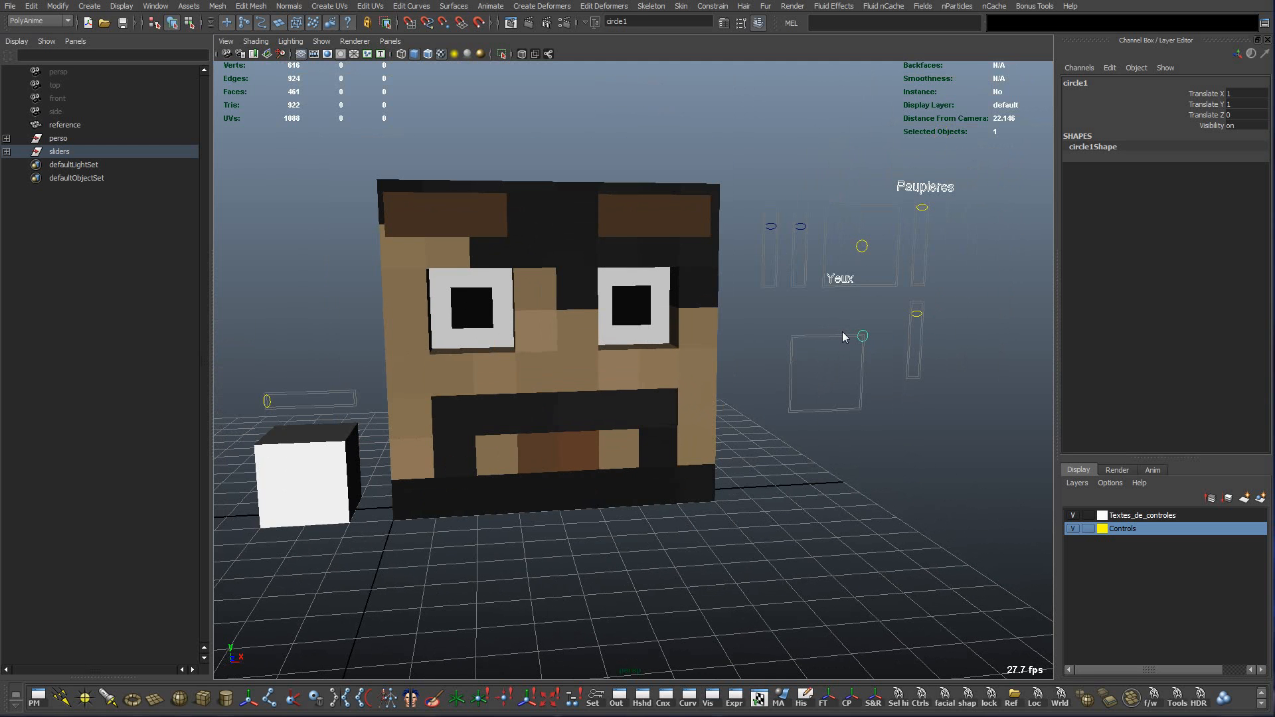
key(w)
drag(862, 337, 880, 314)
drag(908, 336, 868, 260)
drag(863, 341, 830, 482)
click(866, 451)
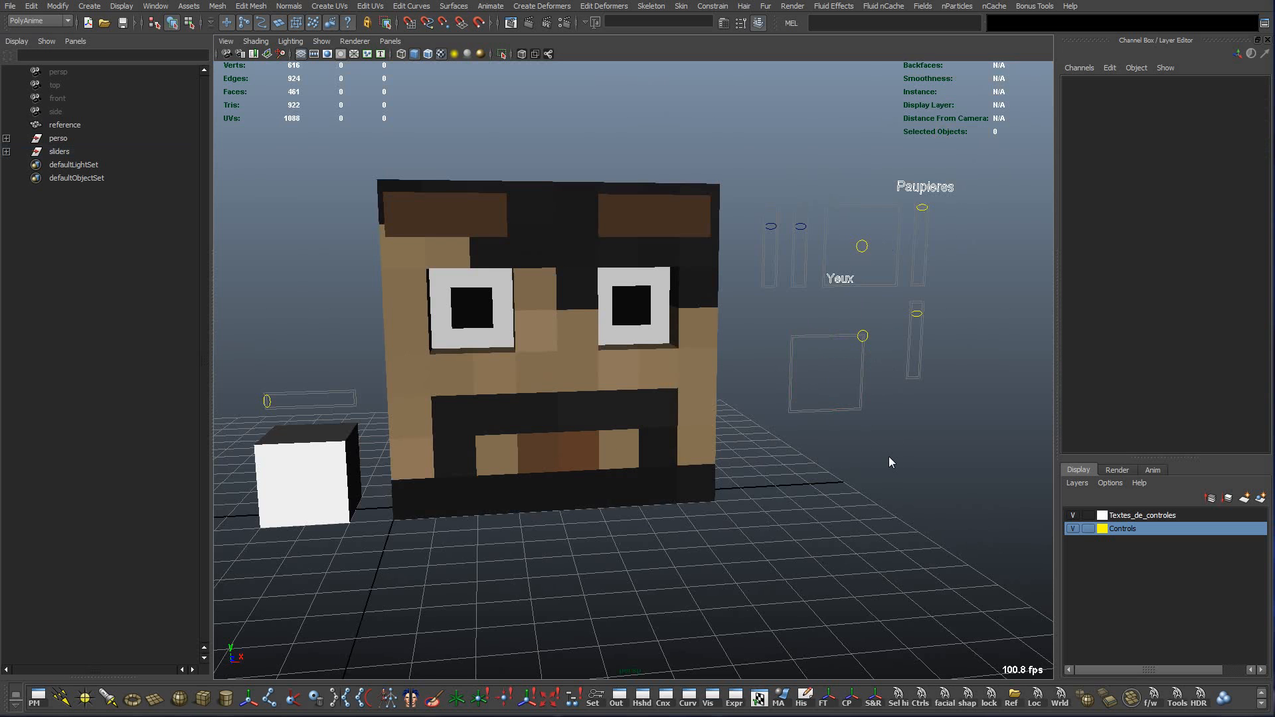
Open the starting scene nebriVisage.ma without saving the changes to nebriVisageEnd.ma.
click(9, 6)
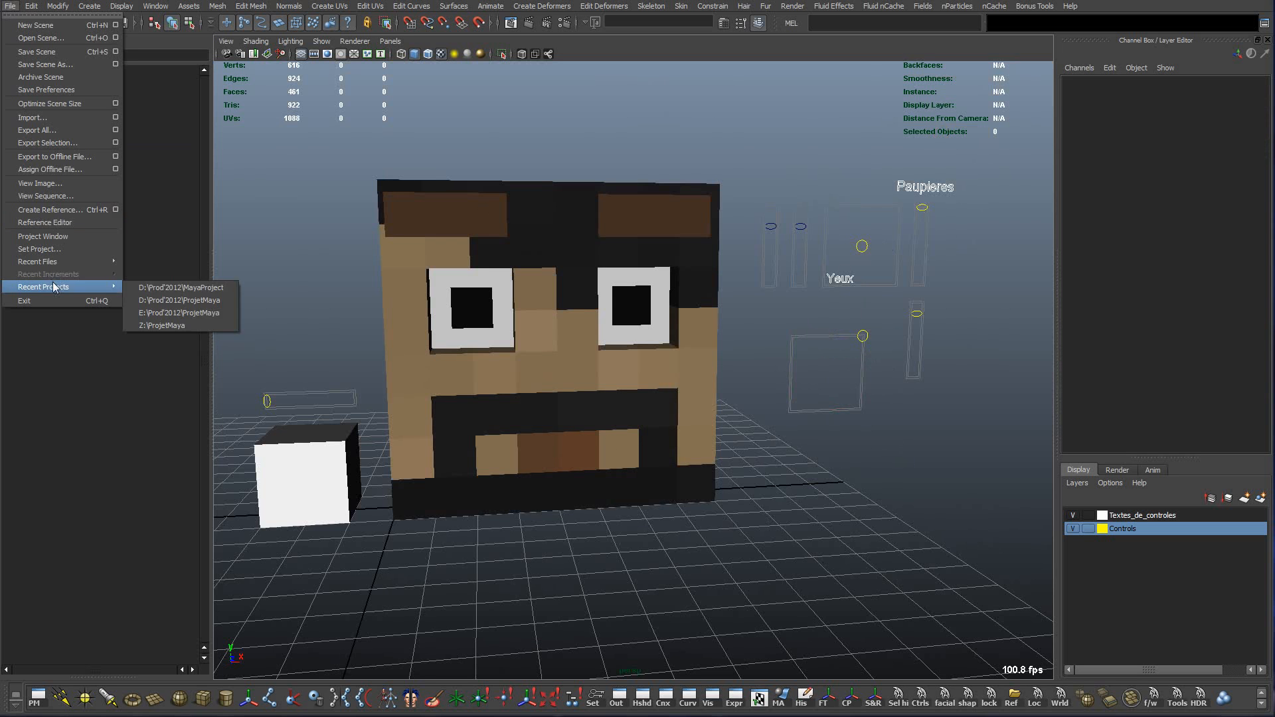
click(44, 39)
double_click(297, 373)
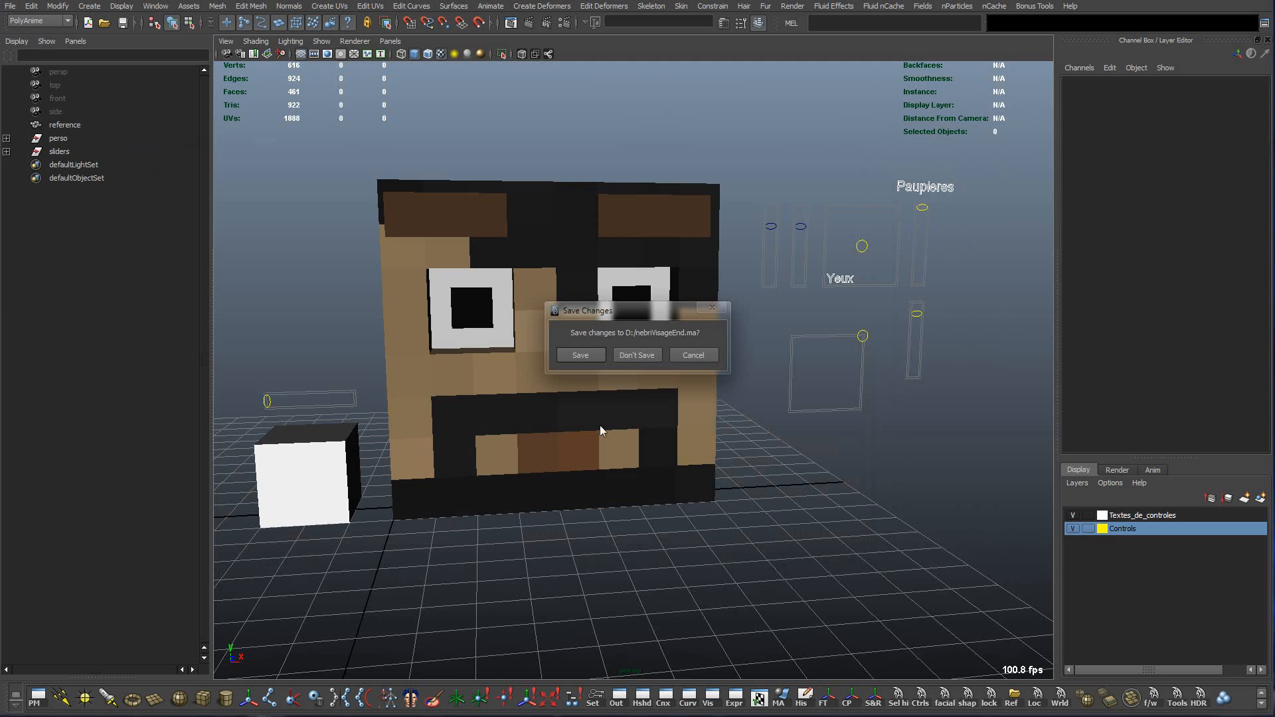
click(638, 359)
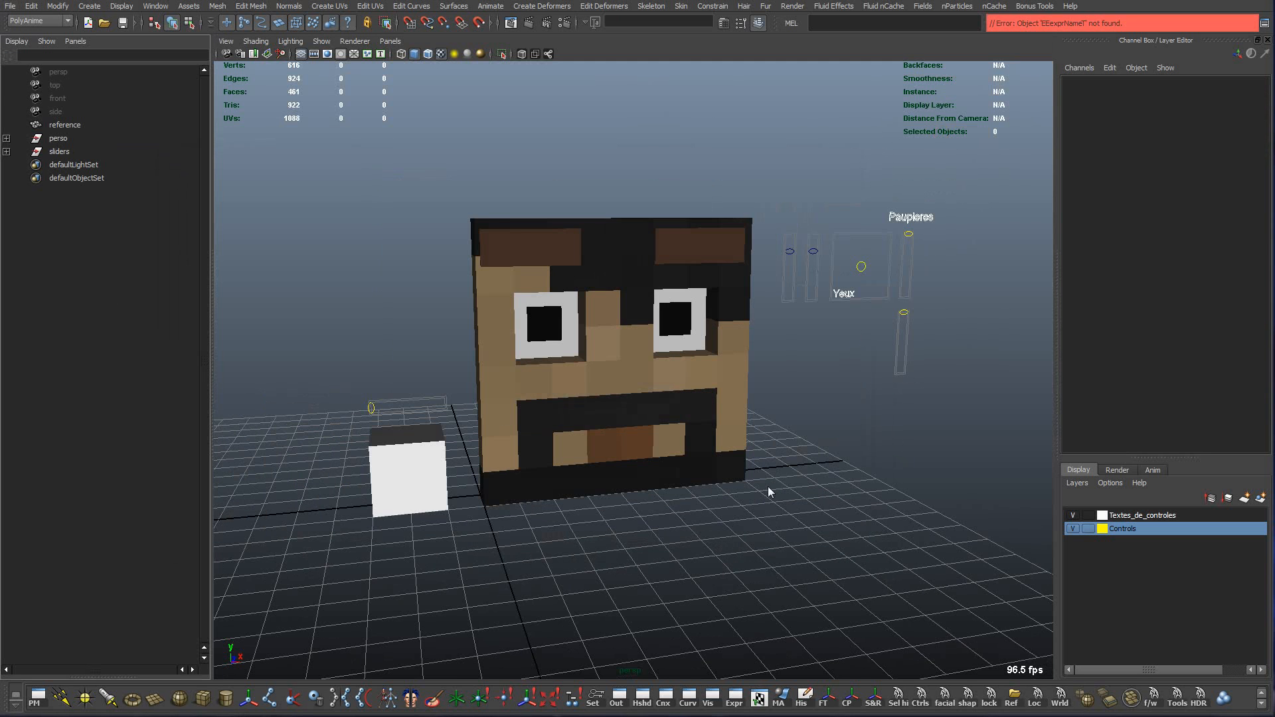
alt+drag(764, 509, 739, 501)
alt+right_drag(739, 501, 785, 495)
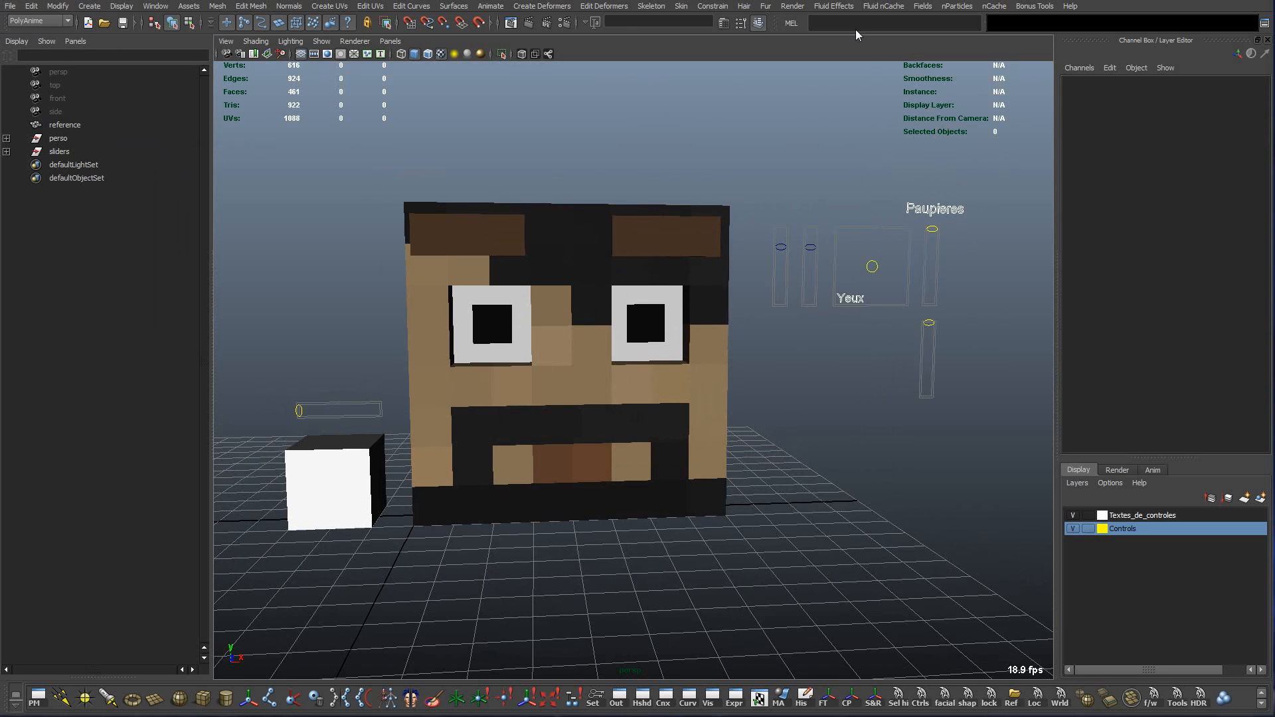
Inspect the cube at the end of the dark upper-lip row from an angled view and clear the selection.
click(470, 440)
alt+drag(438, 488, 508, 490)
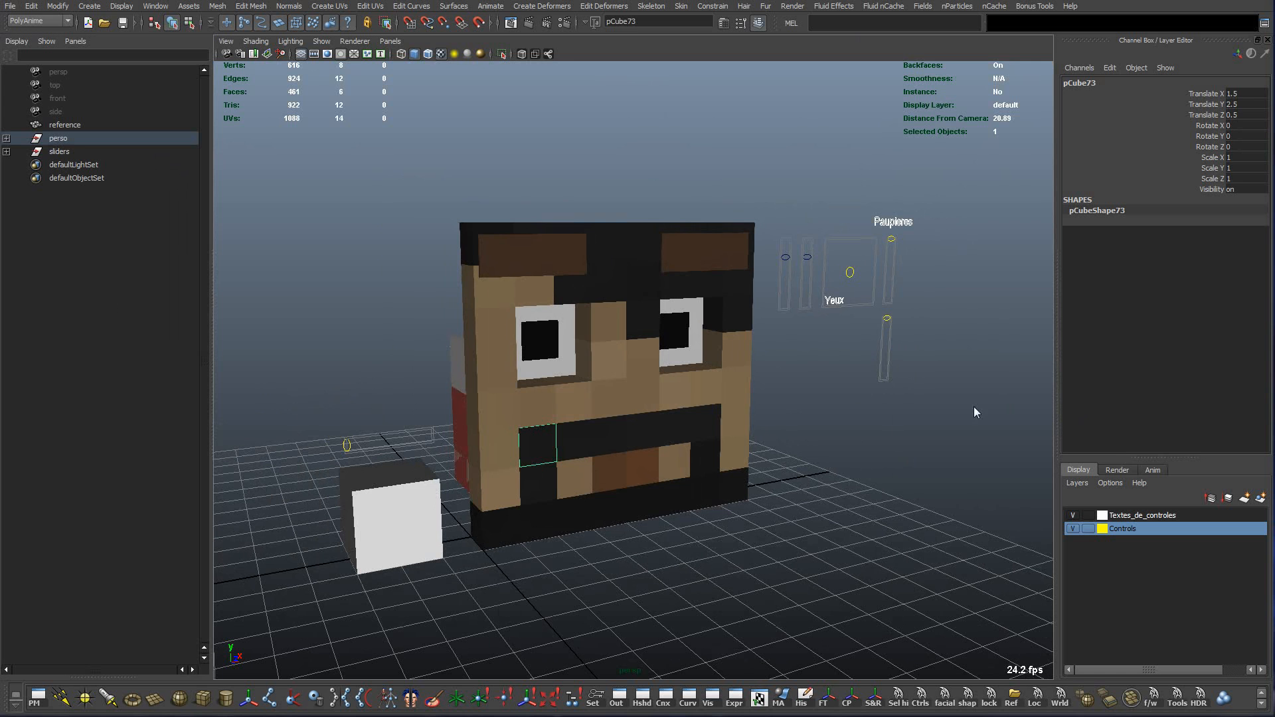
click(854, 445)
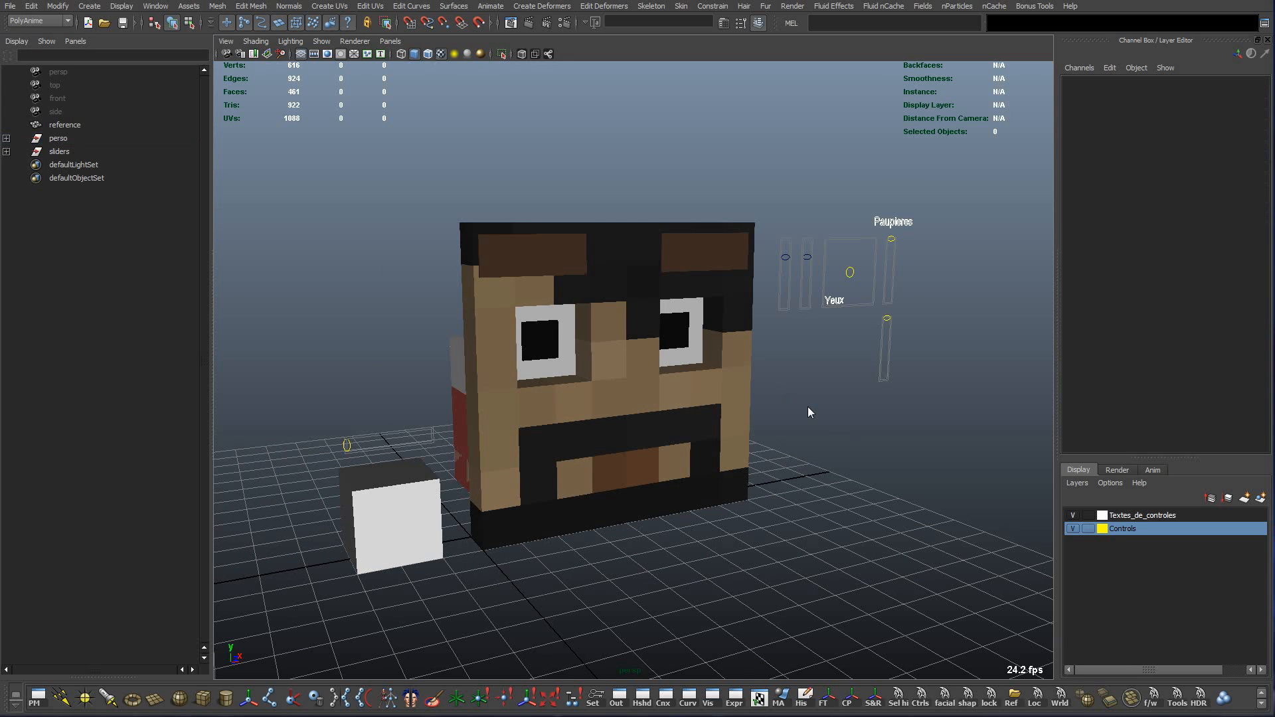
Reopen nebriVisageEnd.ma without saving the changes to nebriVisage.ma, and frame the face and mouth control closely.
key(ctrl+o)
double_click(345, 383)
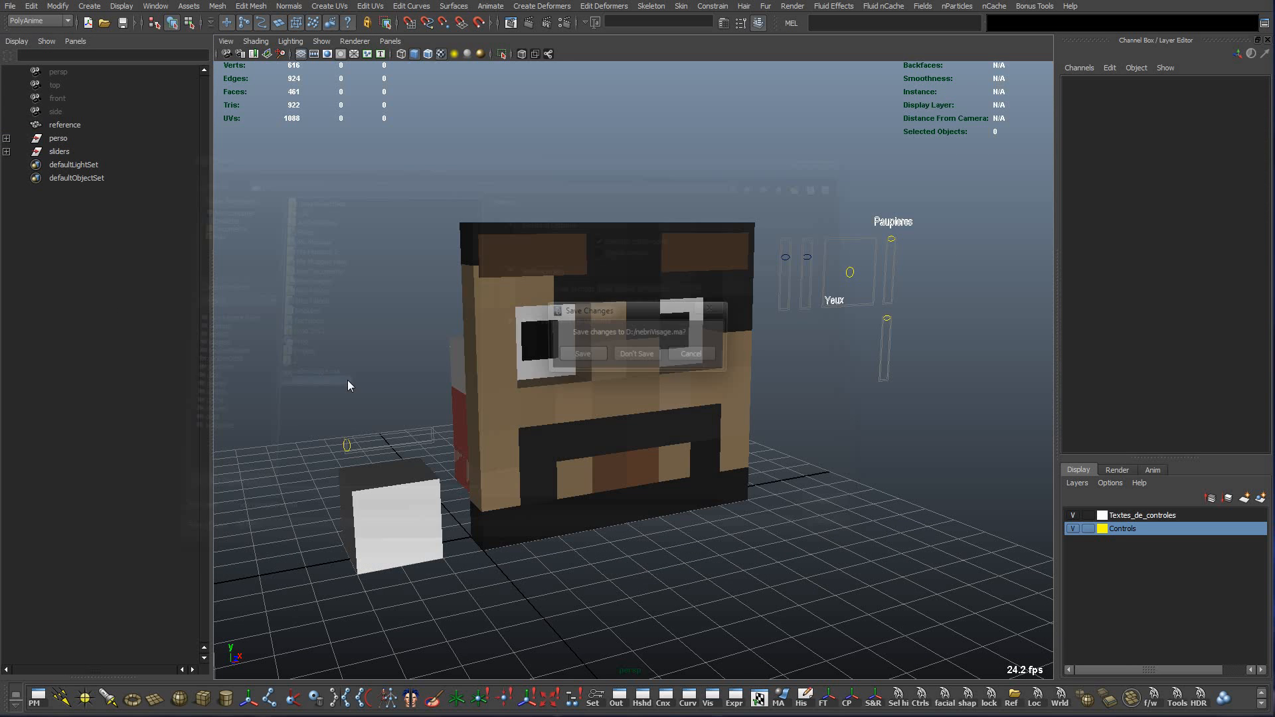
click(643, 355)
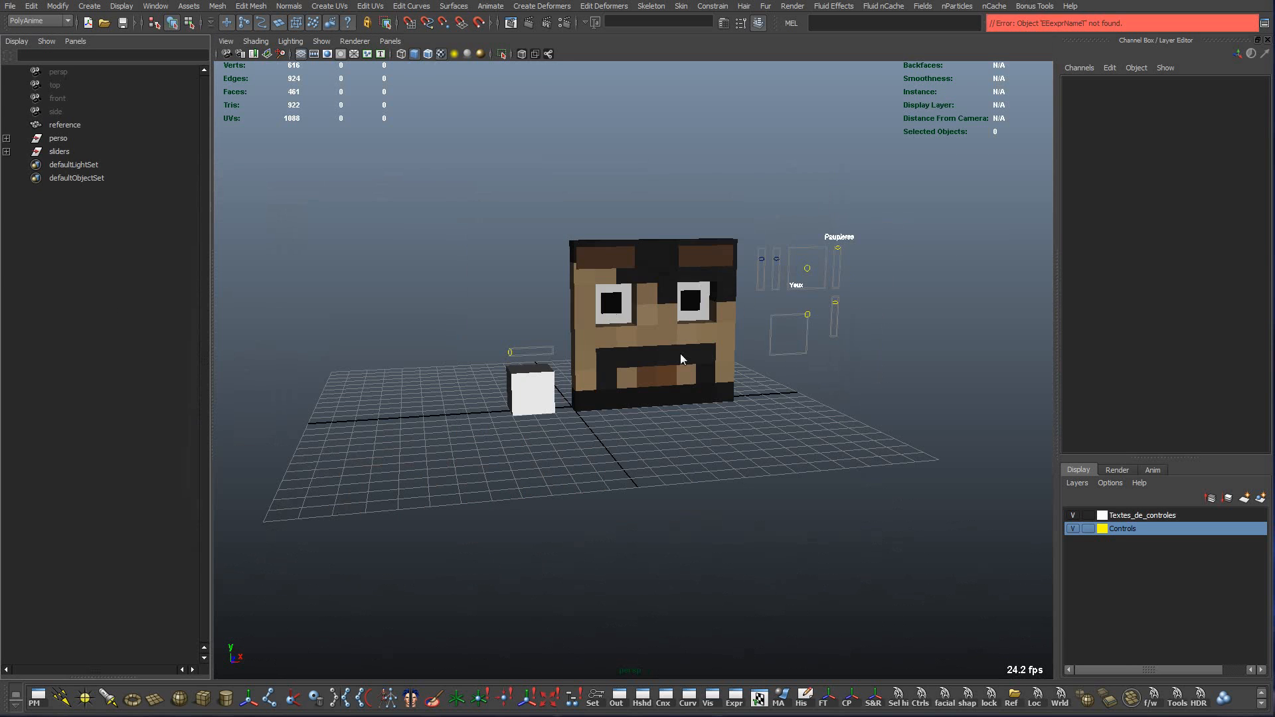
alt+drag(680, 357, 624, 379)
alt+right_drag(624, 378, 882, 332)
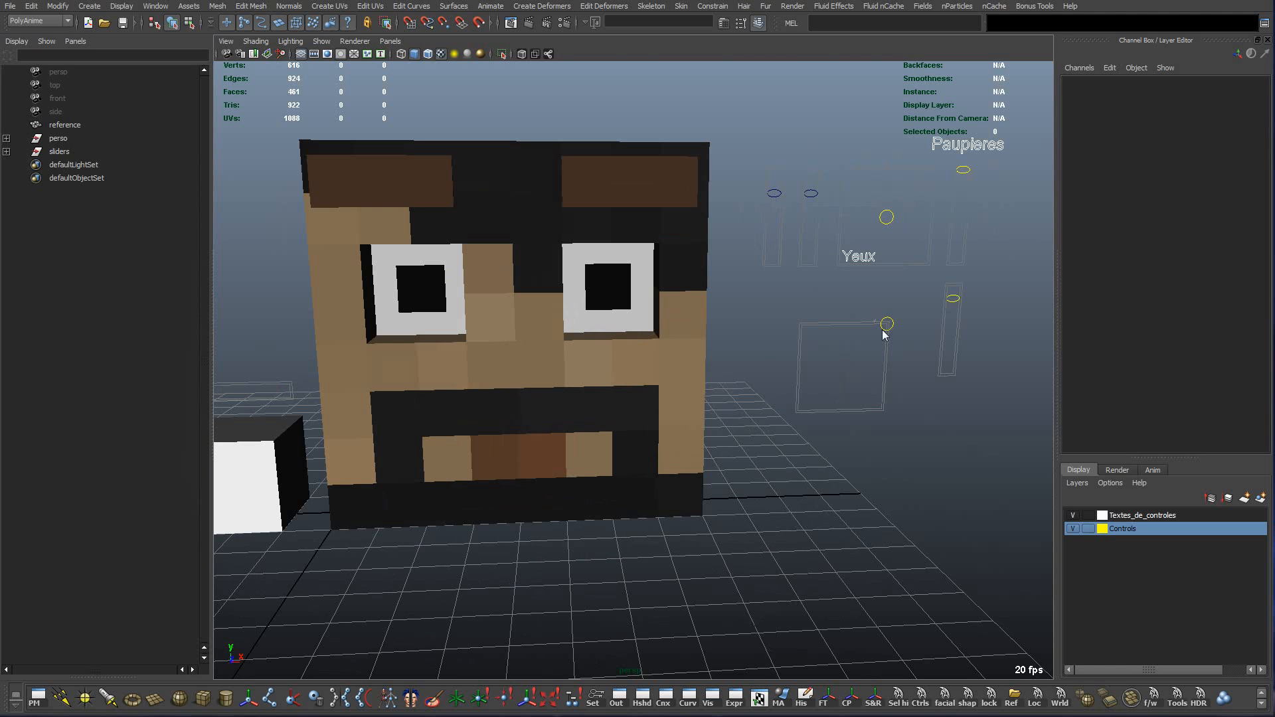
Try moving the mouth control circle1 and compare its channels with those of cube4 in the upper lip.
click(883, 332)
key(w)
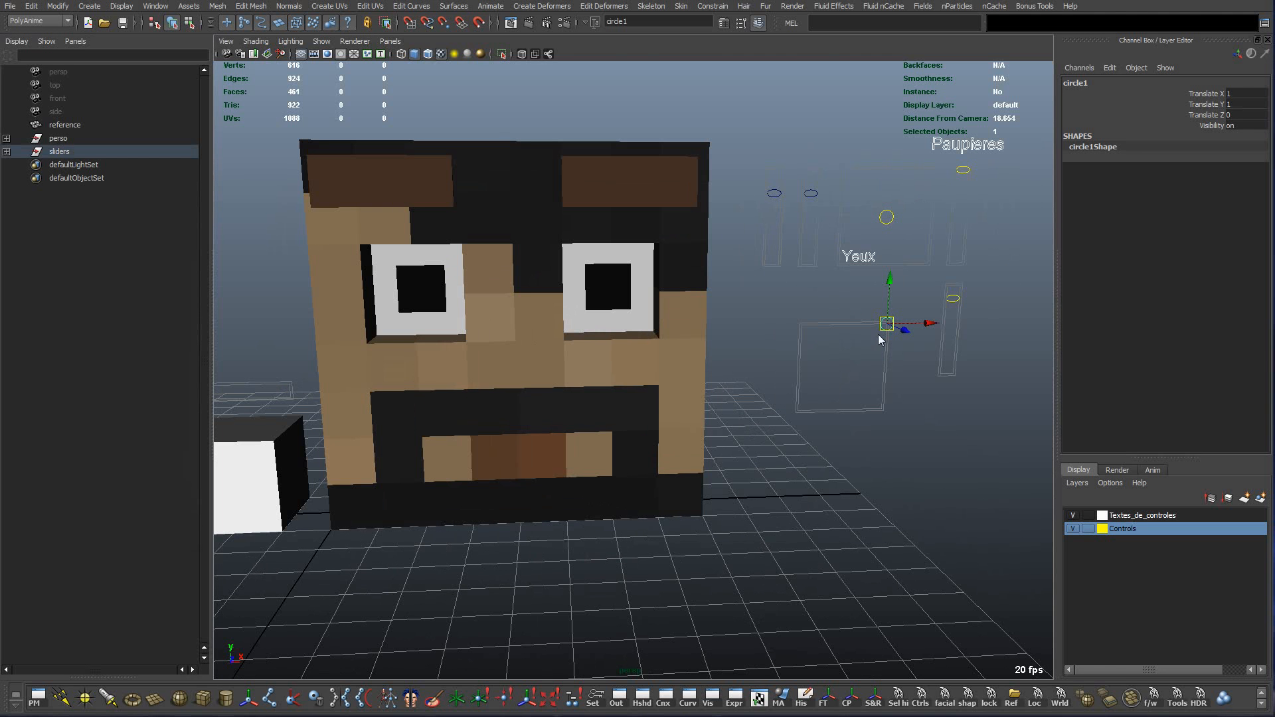
drag(890, 330, 865, 324)
click(538, 430)
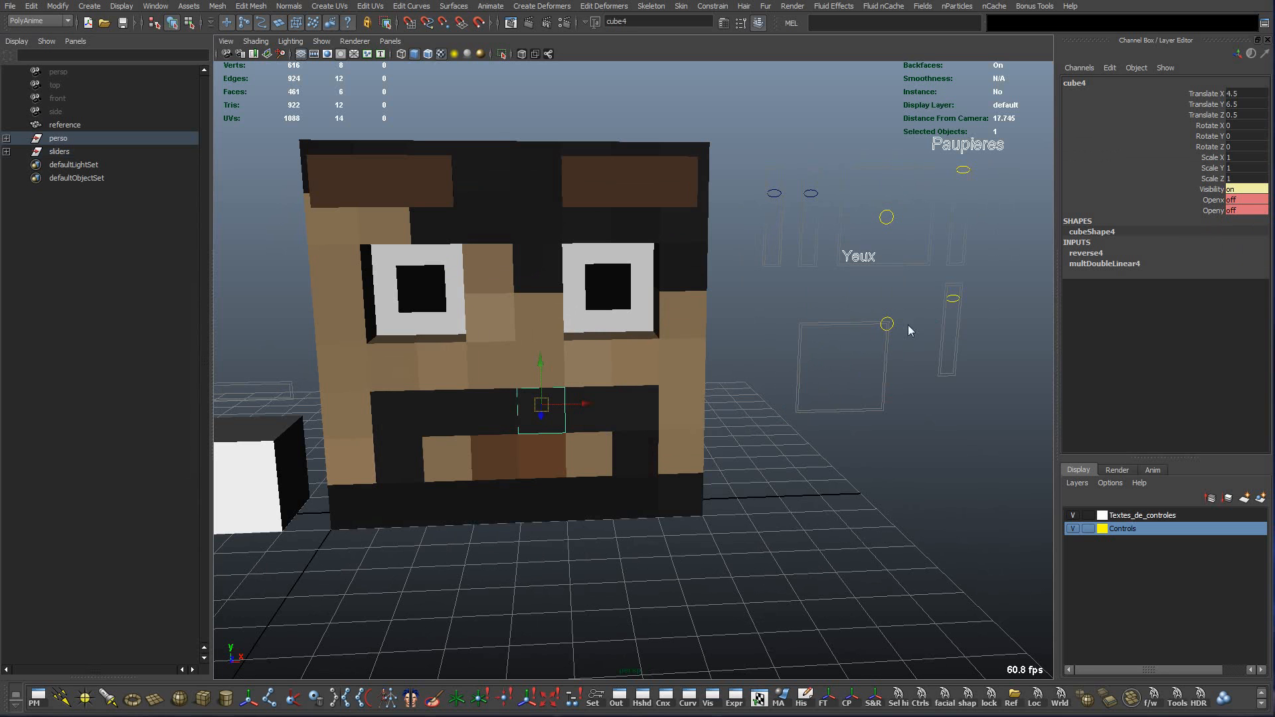
click(887, 330)
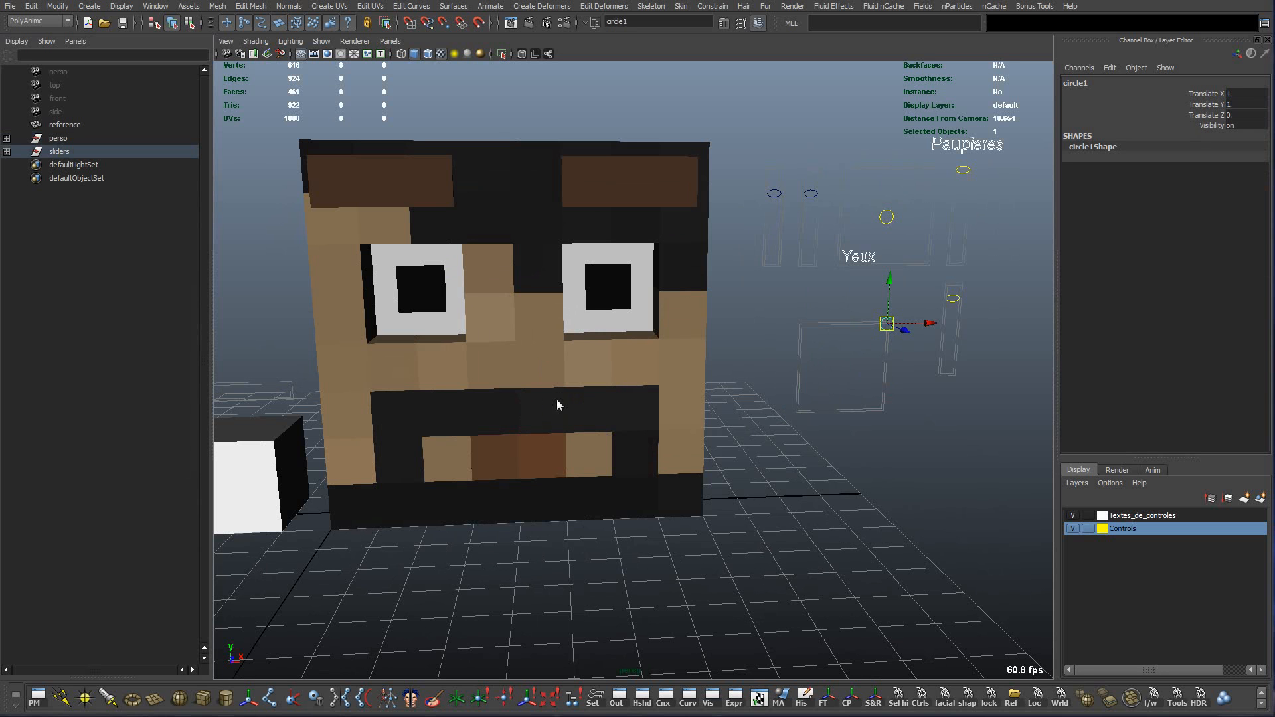
click(557, 405)
click(887, 323)
Try the mouth control at Translate X -1 and Y -1, undo the move, and reveal cube4 in the outliner.
drag(888, 323, 798, 410)
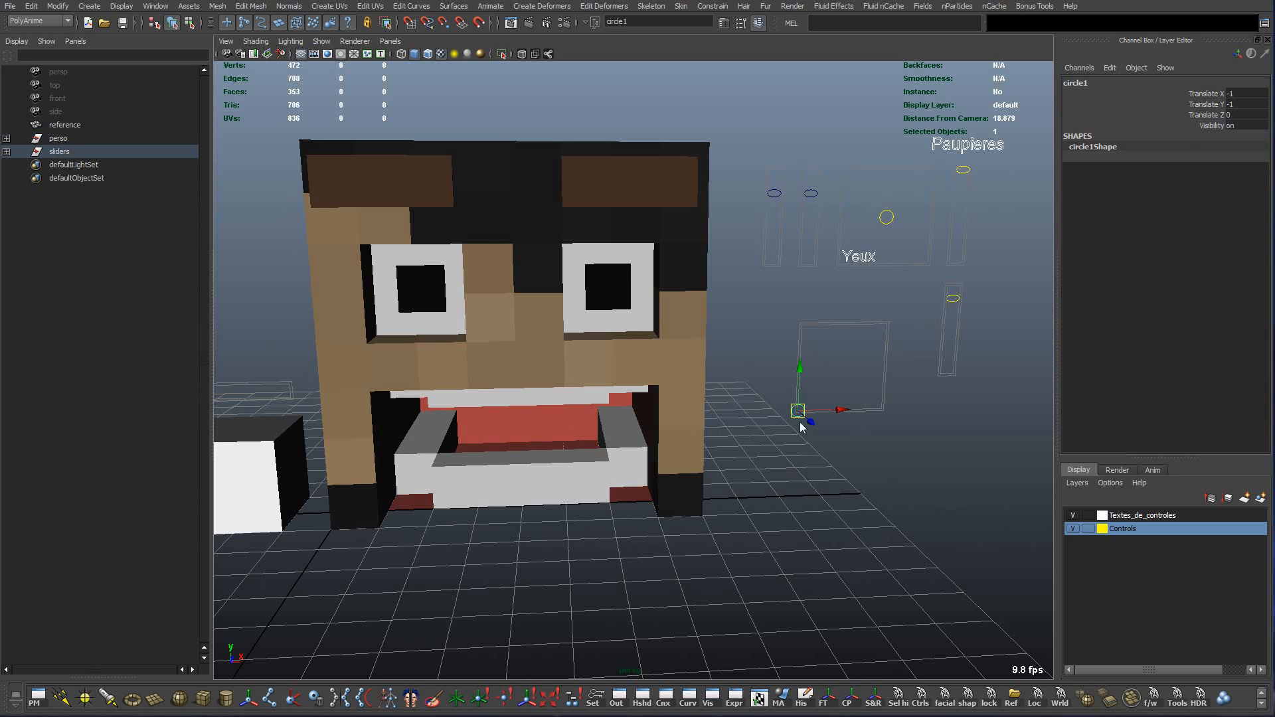
key(ctrl+z)
click(527, 419)
key(f)
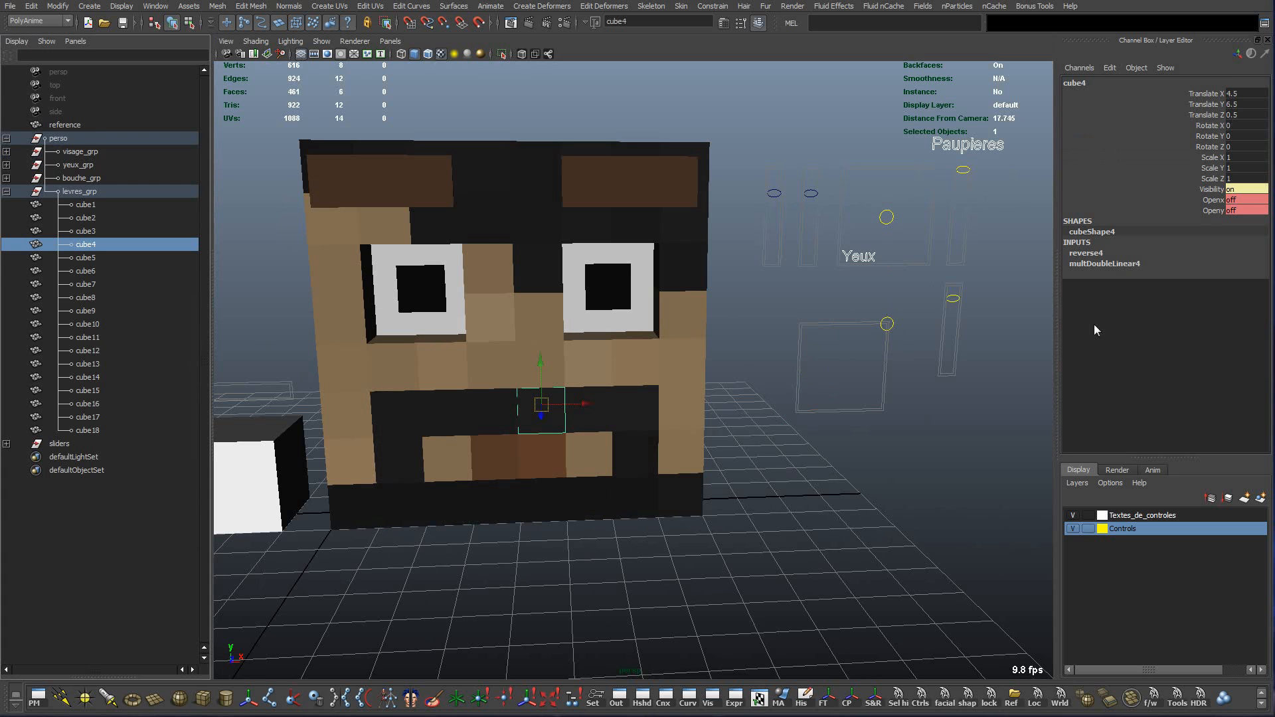
Move circle1 to Translate X -1 and Y -1 and inspect the channels of cube6 and cube11 in levres_grp.
click(890, 324)
drag(902, 330, 721, 442)
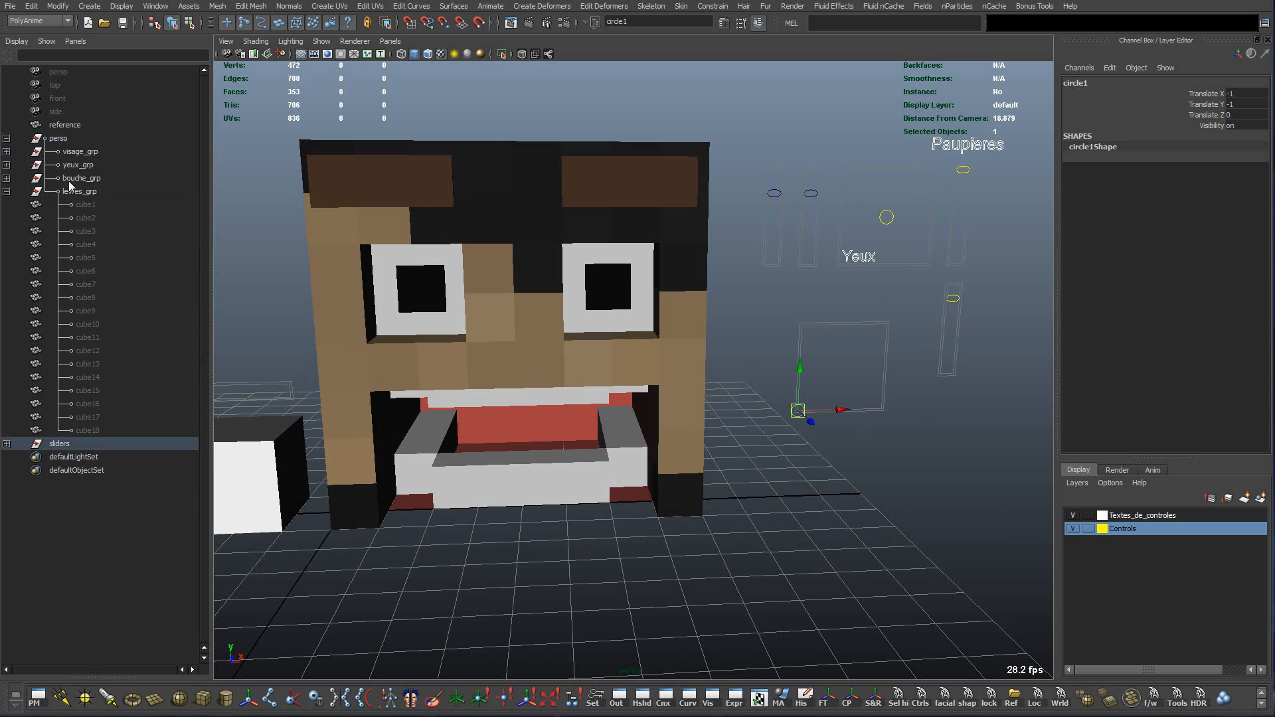
click(82, 273)
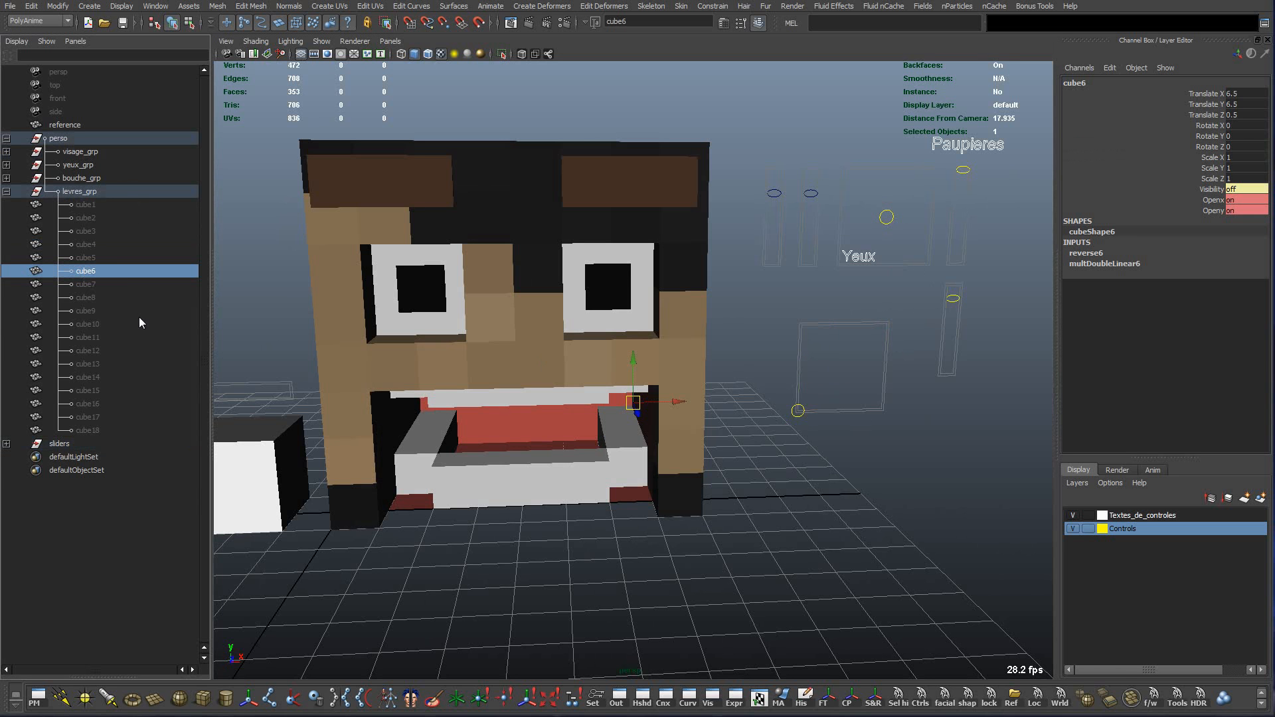
click(93, 340)
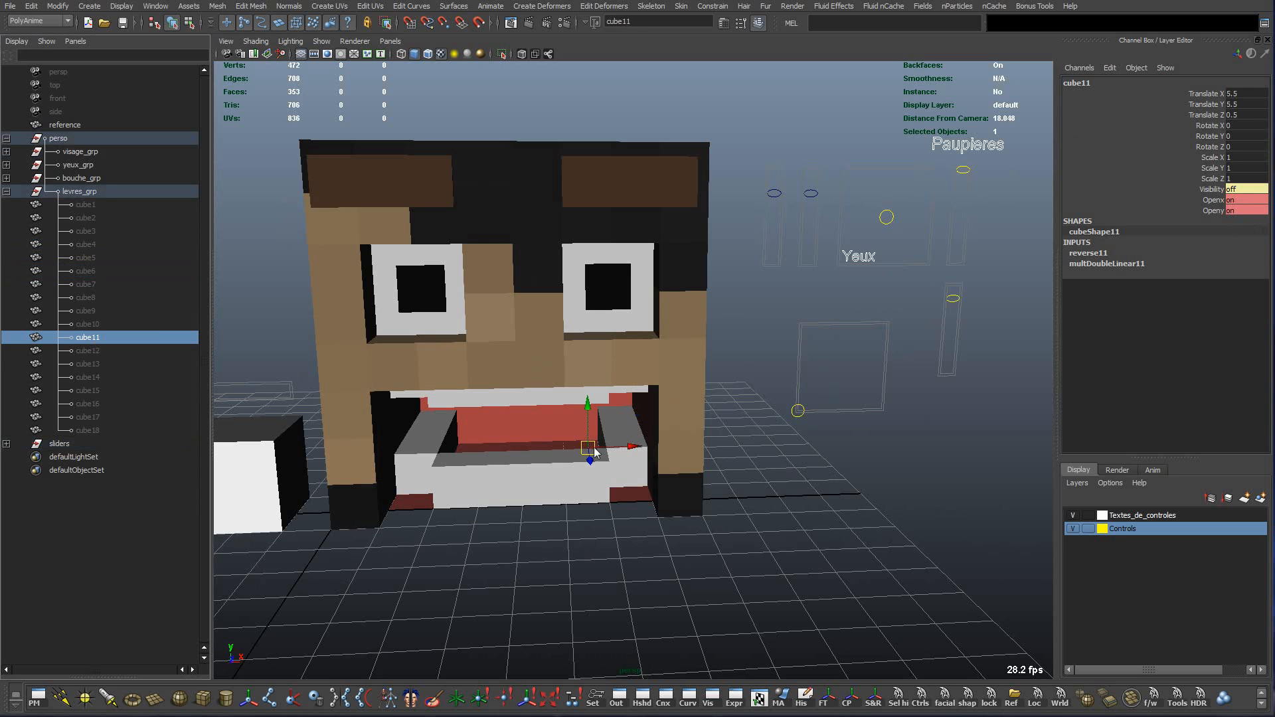
Examine cube11's Openx and Openy with circle1 at X 1, Y -1, and move the control back to about X -0.92, Y -0.835.
click(787, 422)
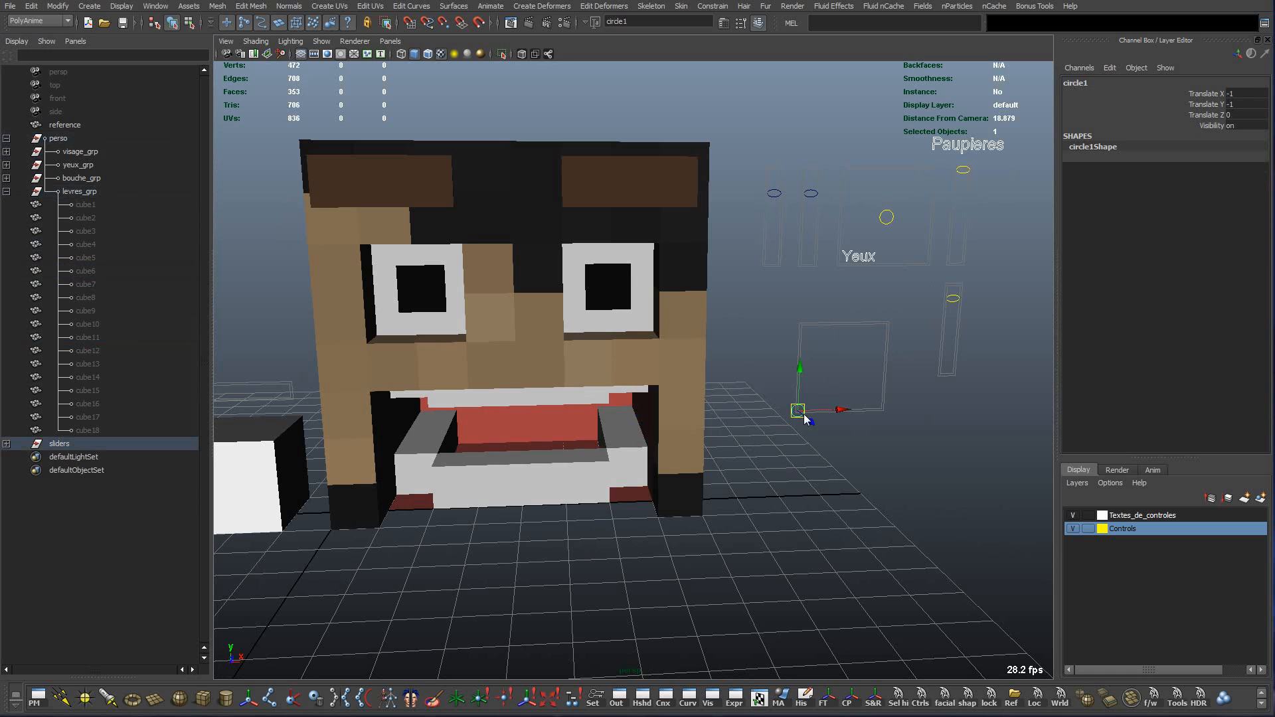
drag(801, 417, 926, 432)
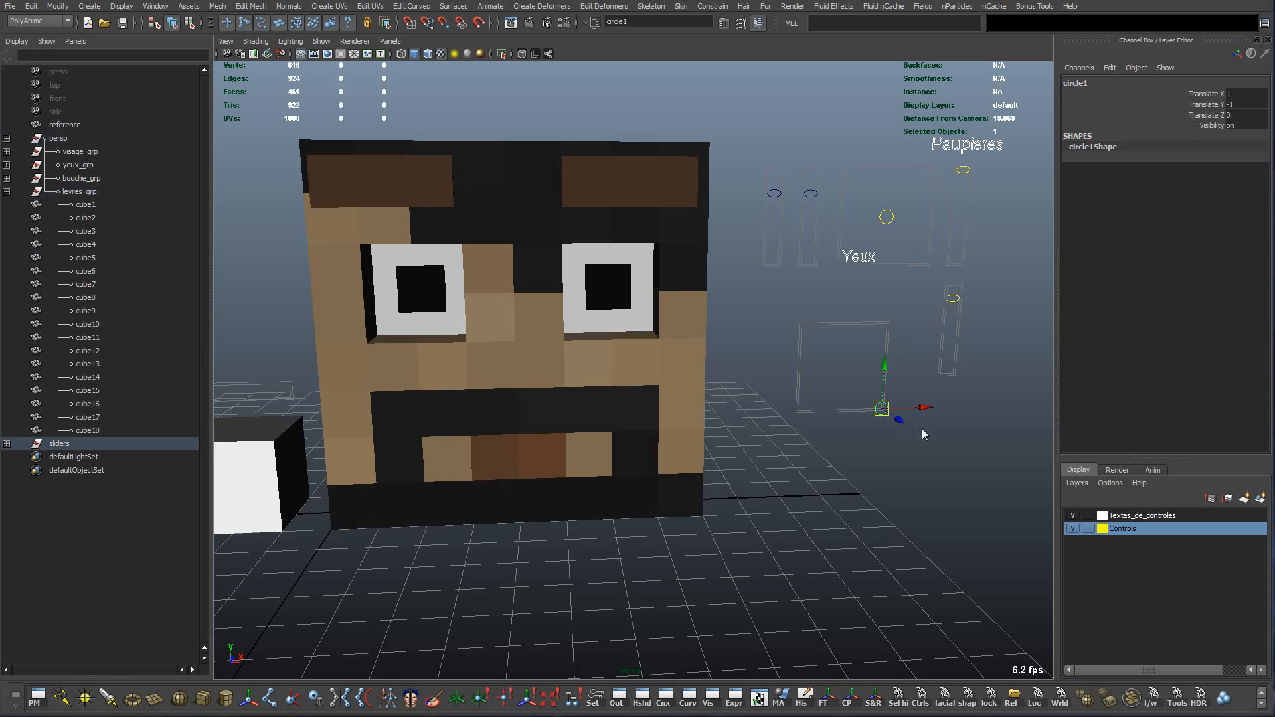
click(572, 451)
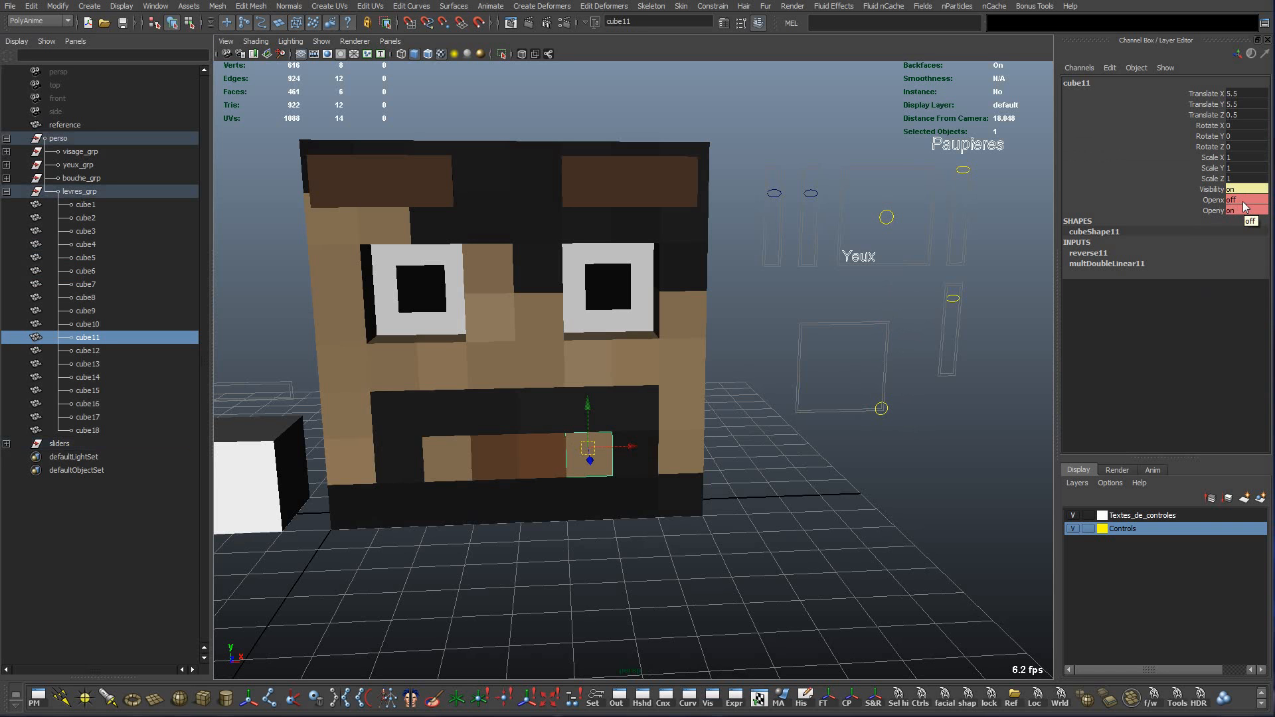
click(882, 409)
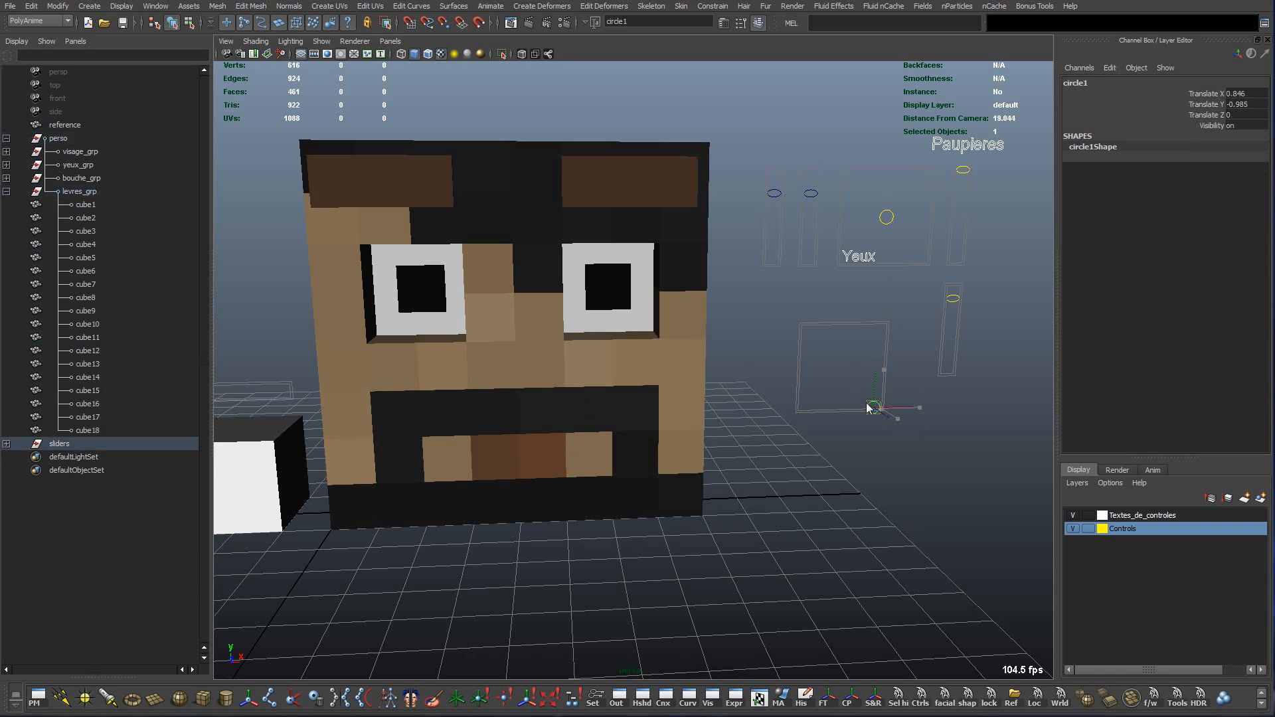
drag(882, 408, 803, 413)
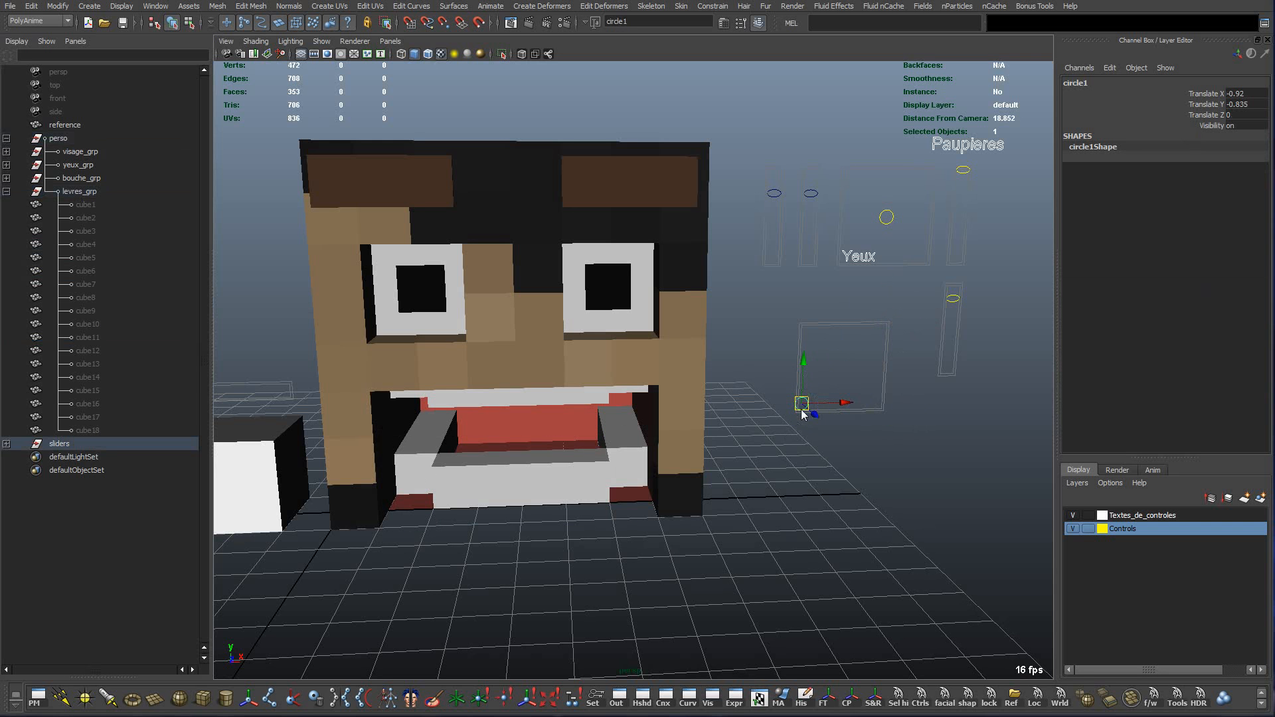
Open the starting scene nebriVisage.ma without saving the changes to nebriVisageEnd.ma.
click(10, 6)
click(40, 38)
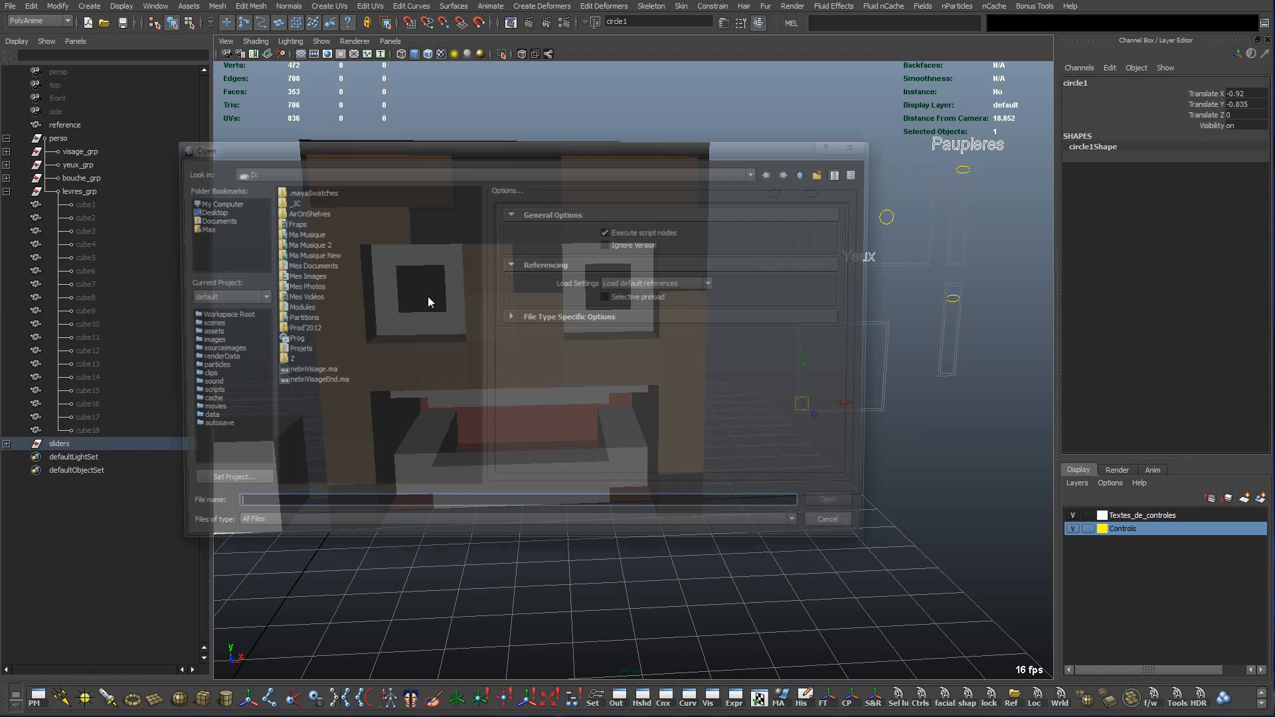
double_click(325, 370)
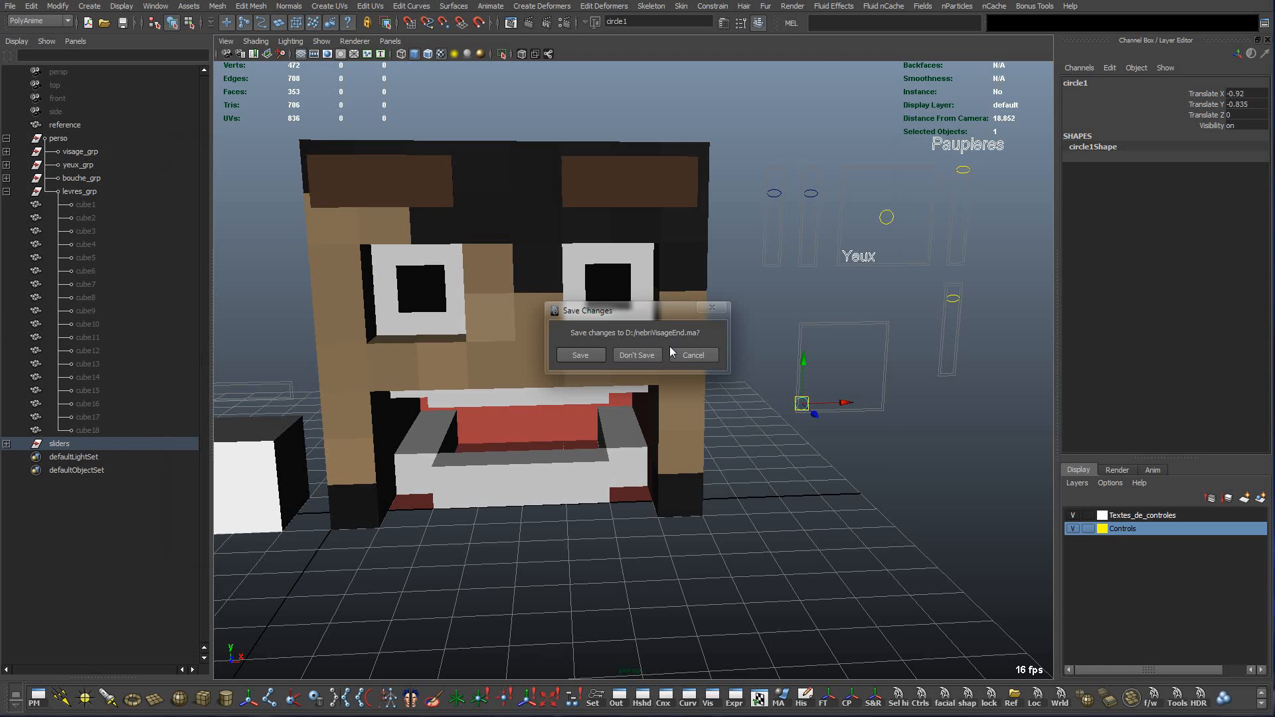
click(640, 354)
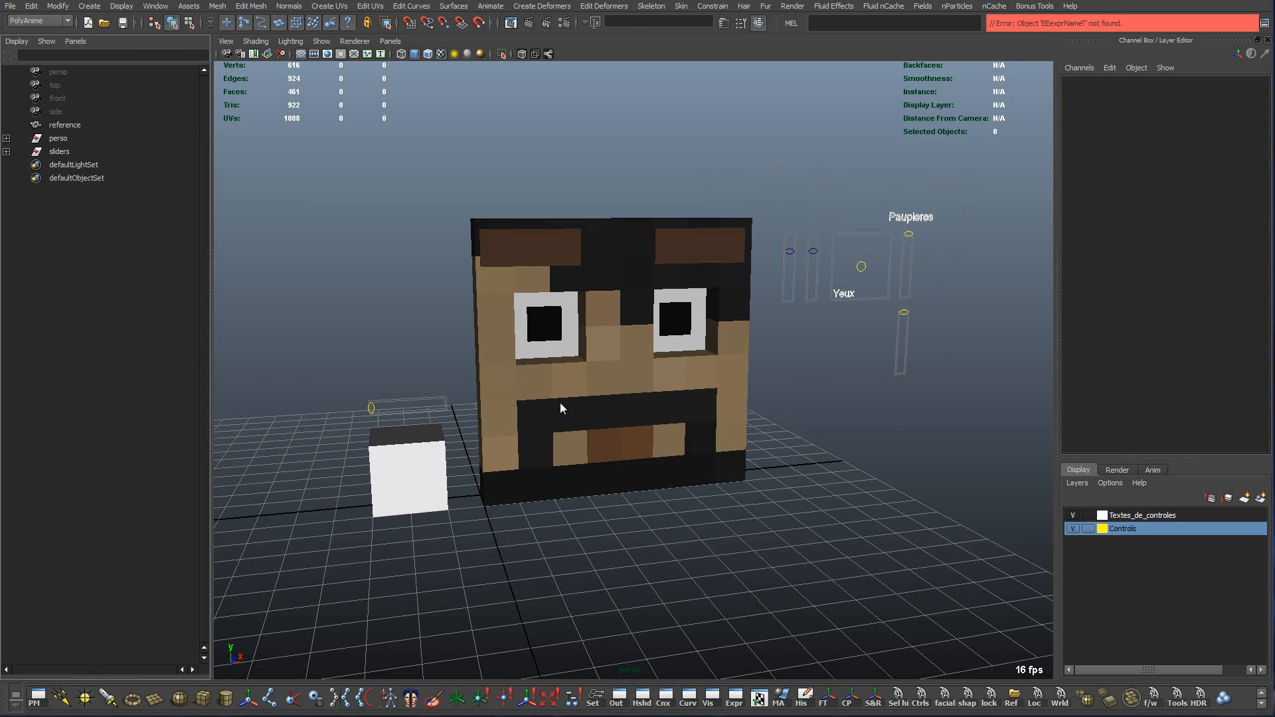
Add a keyable Boolean attribute named open x to pCube73, the dark cube at the mouth's upper-left corner.
click(535, 417)
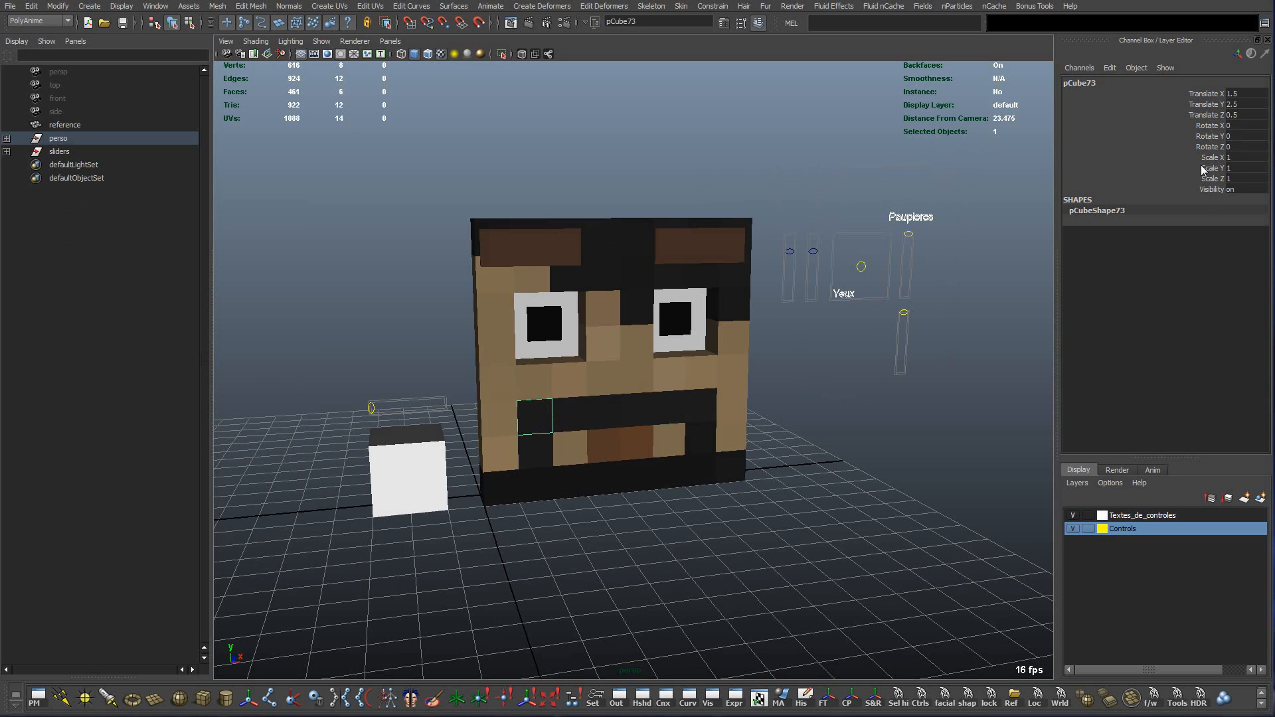
click(1110, 68)
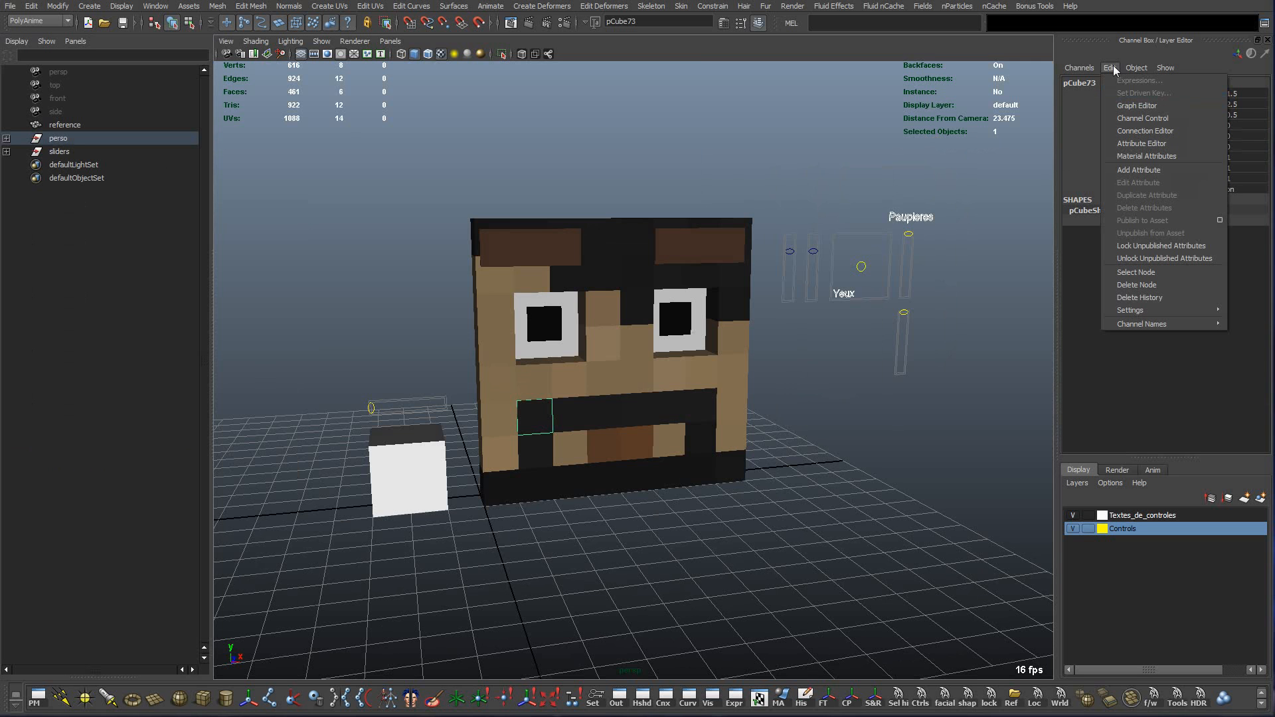
click(1148, 171)
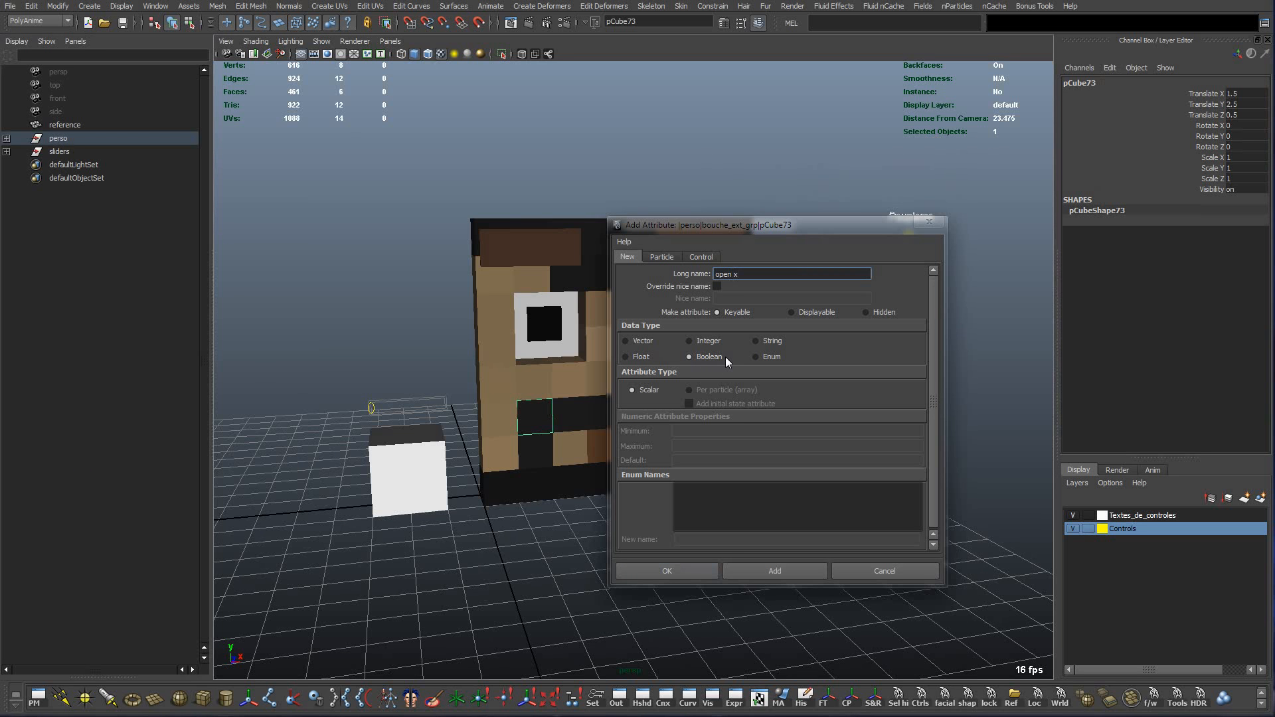
click(1249, 192)
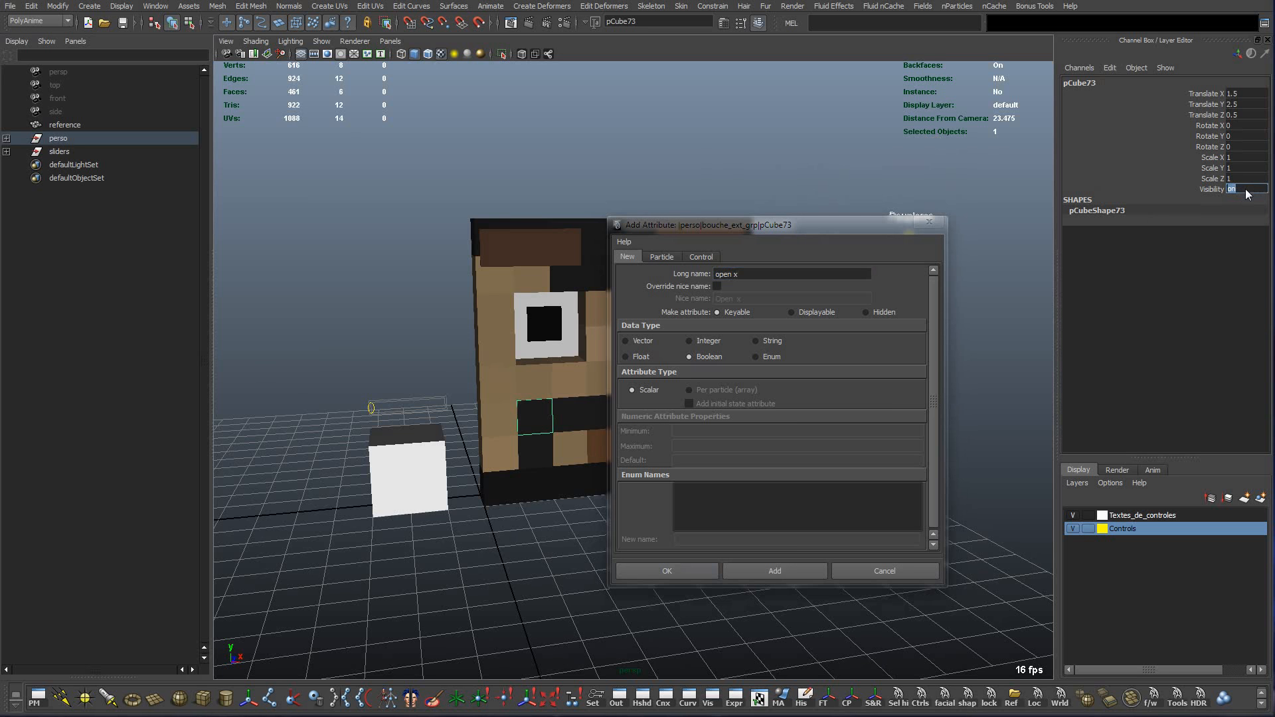
click(702, 357)
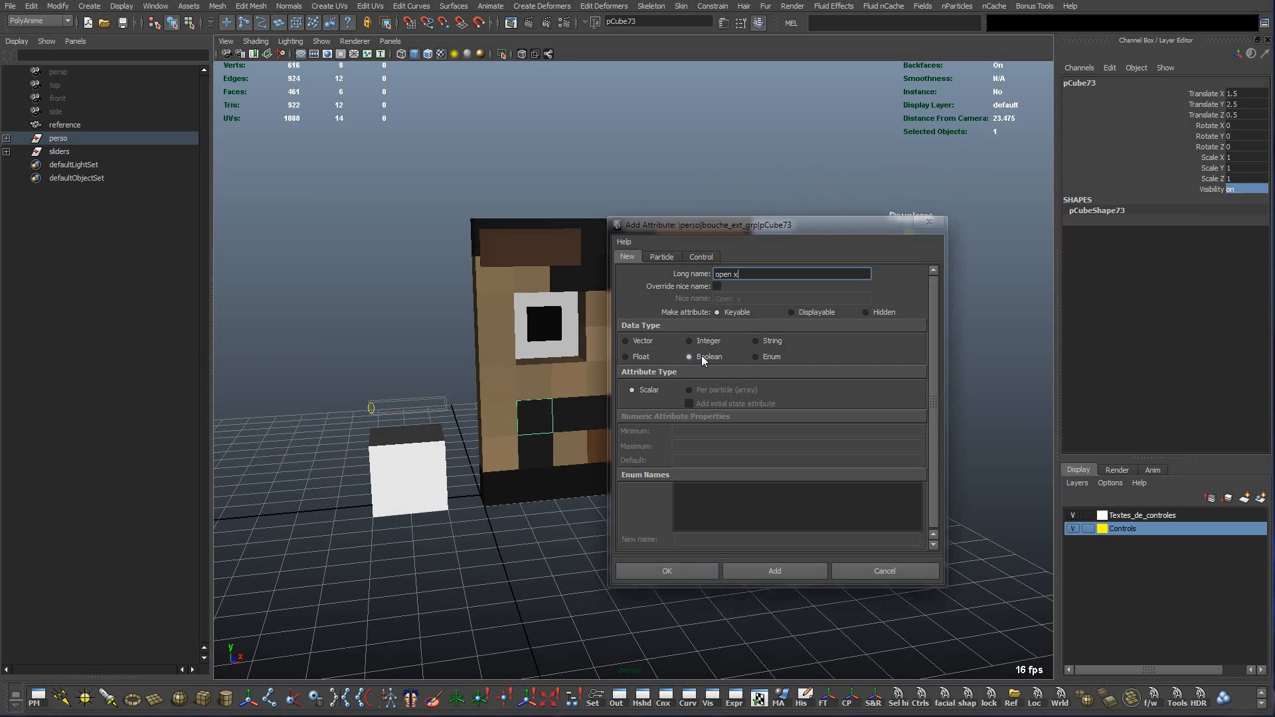
click(666, 571)
click(1209, 201)
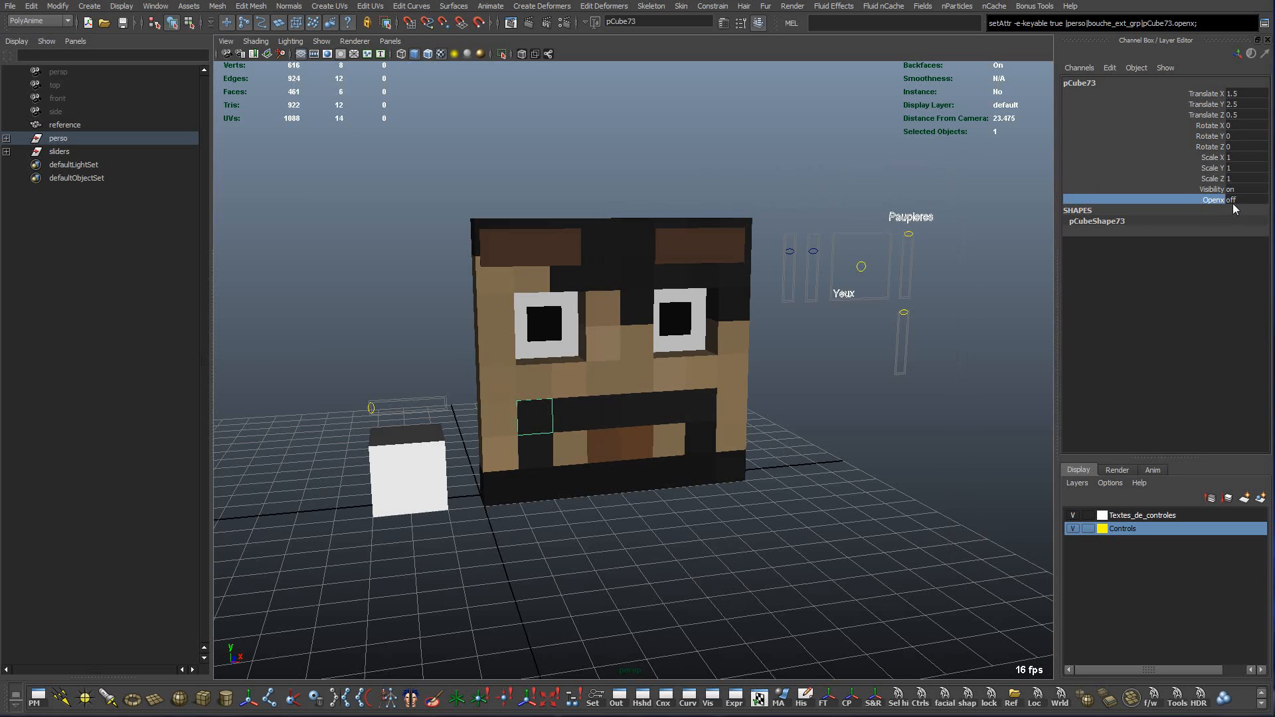
Add a second keyable Boolean attribute named open y to the same mouth cube and clear the selection.
click(1110, 68)
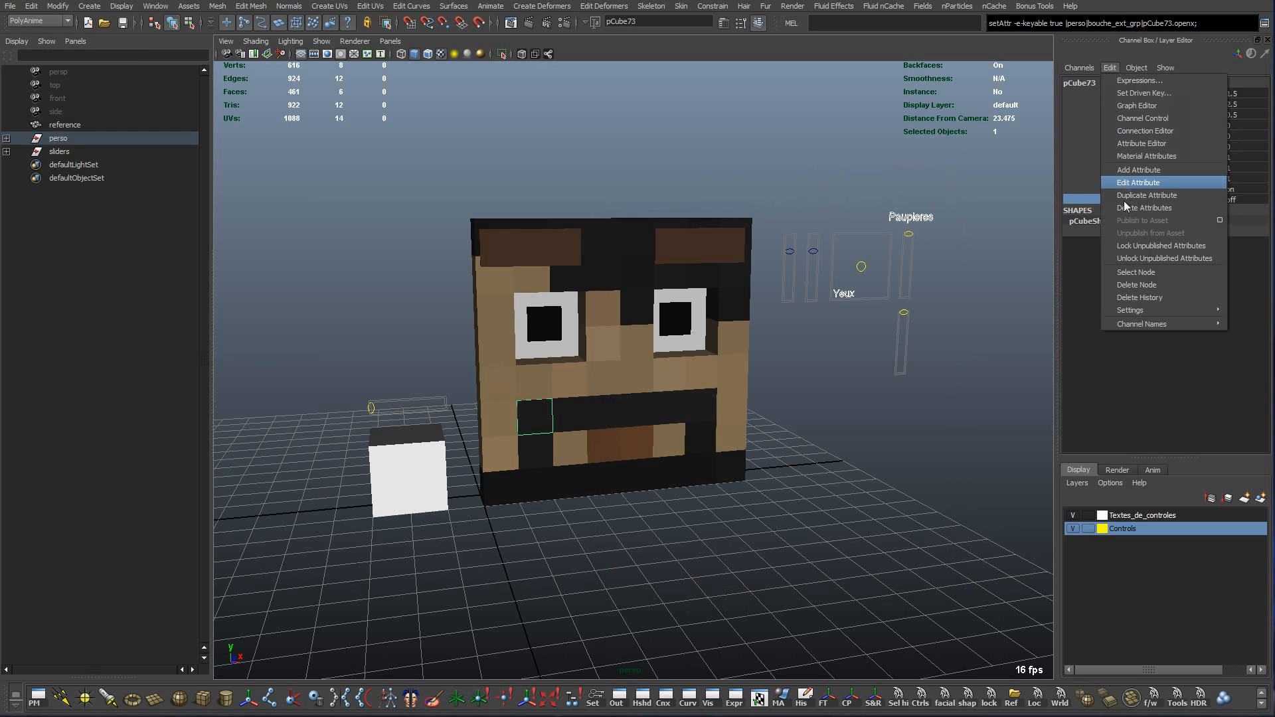
click(1126, 173)
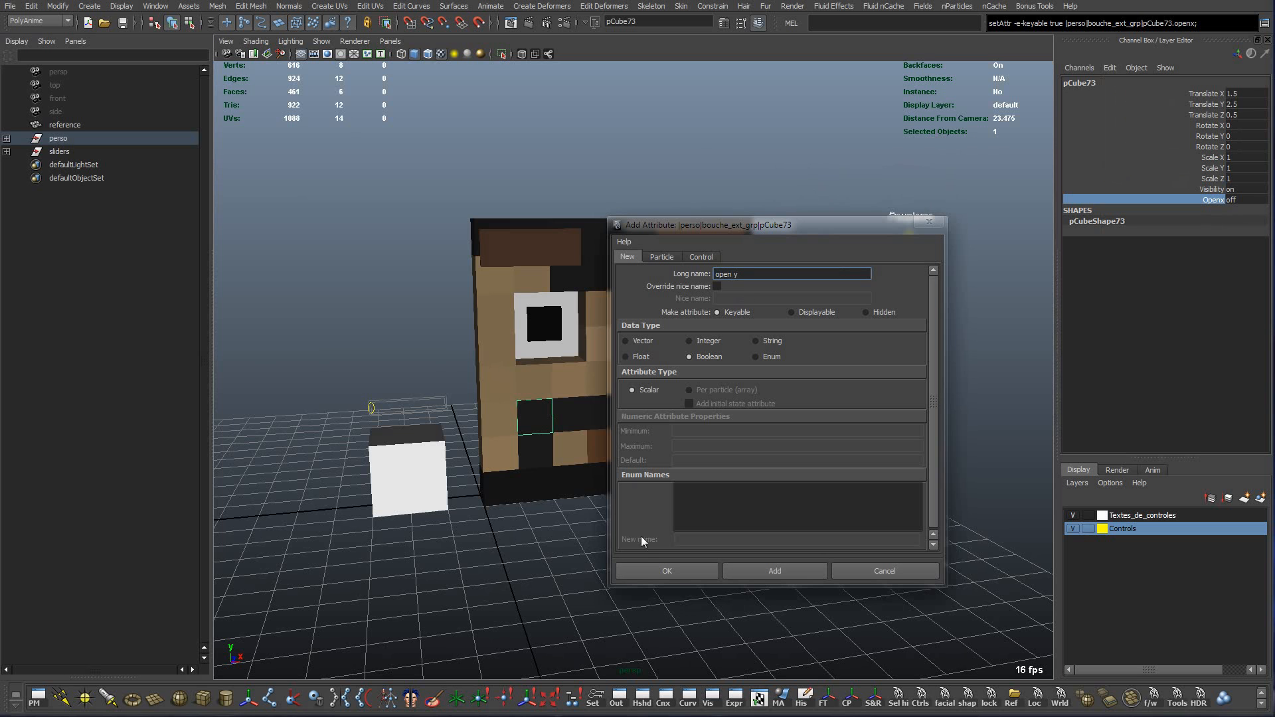
click(646, 572)
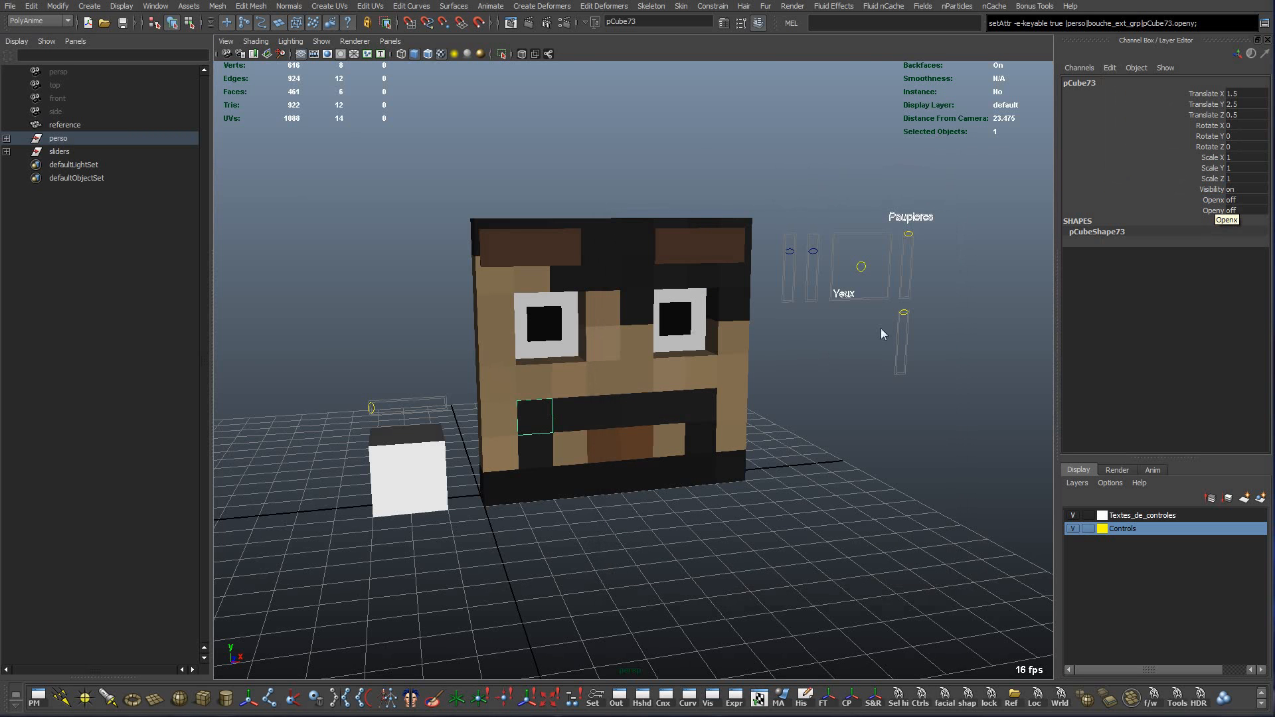
click(813, 476)
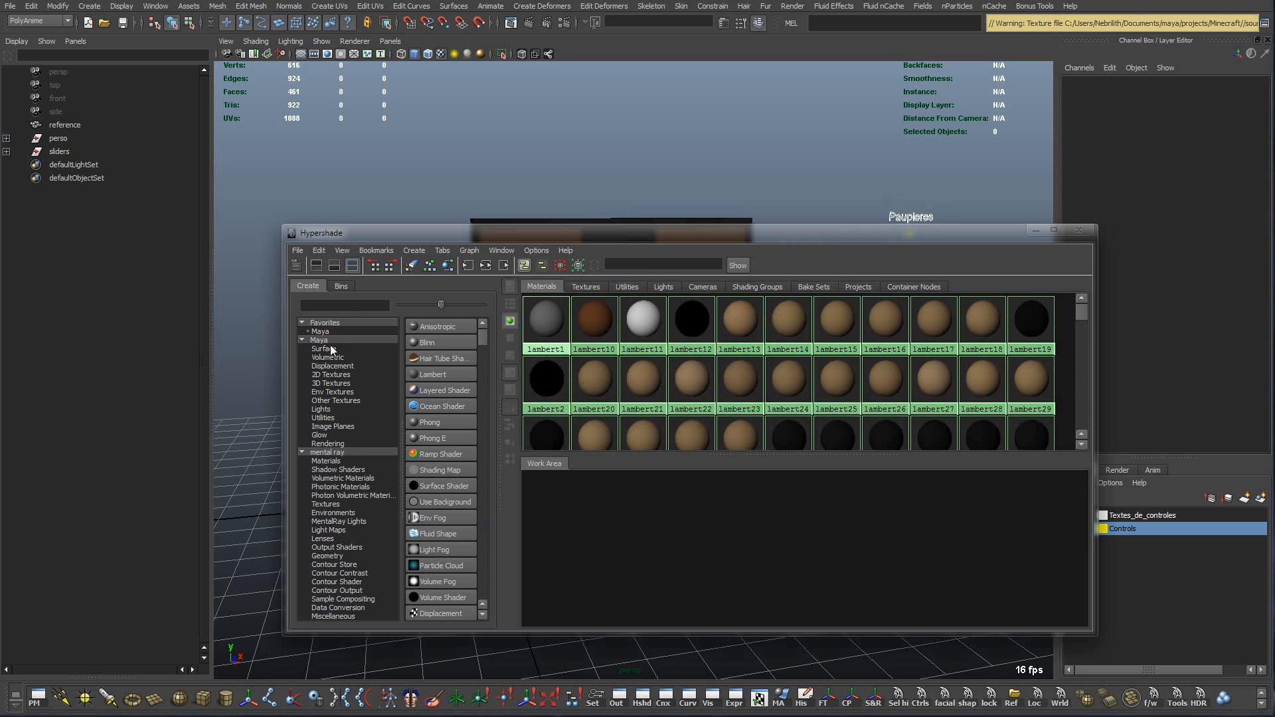
Find the Mult Double Linear utility in the Hypershade with the filter mul, create one node and place it mid work area.
click(333, 419)
drag(480, 356, 477, 476)
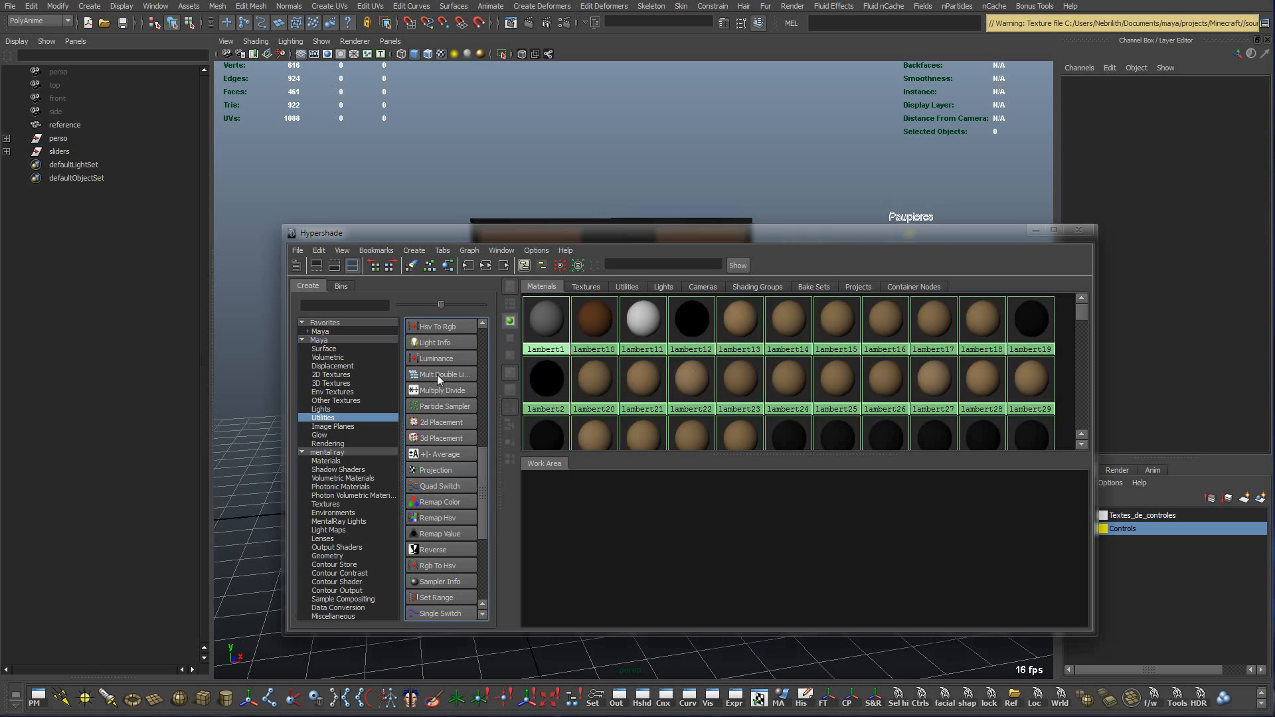
click(362, 308)
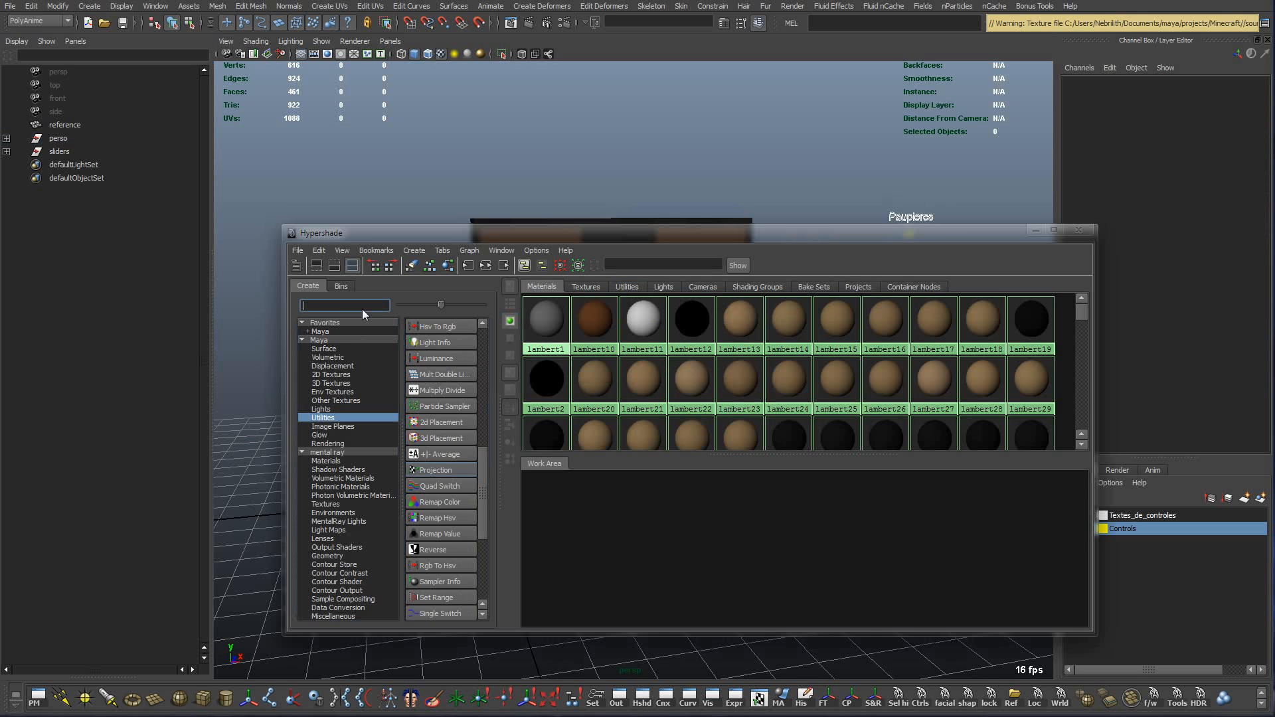
text(mul)
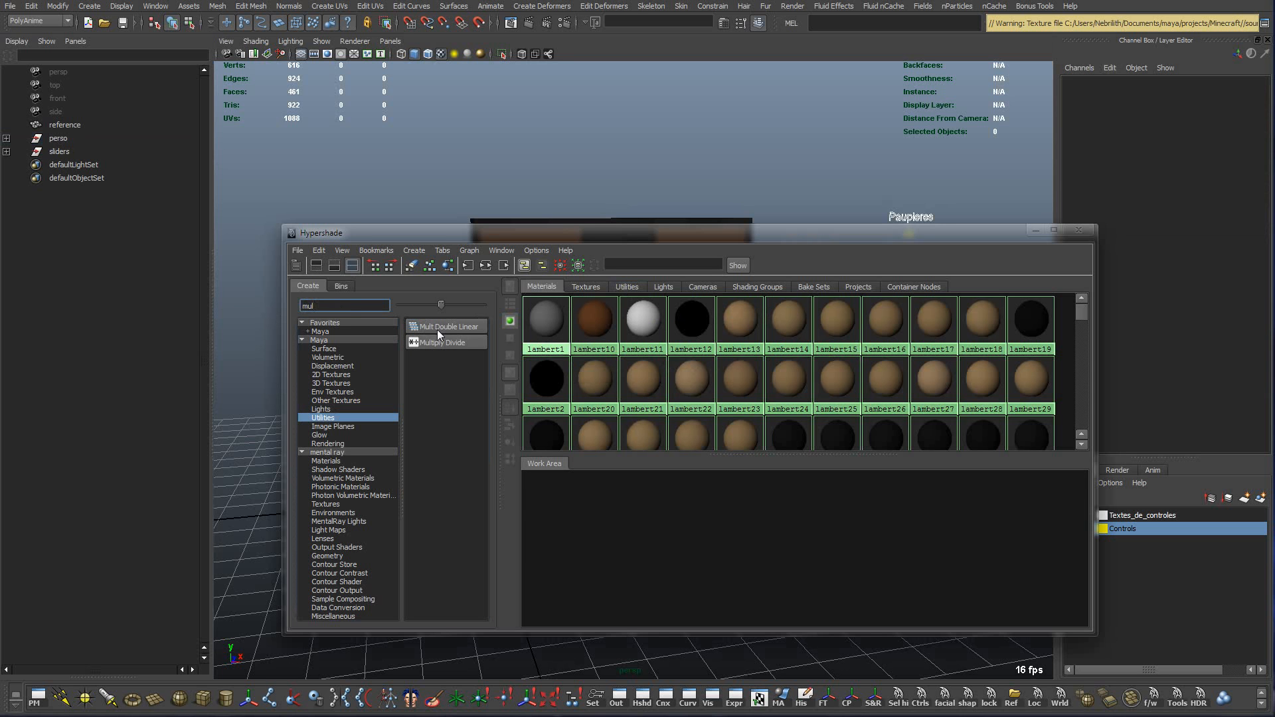
click(437, 326)
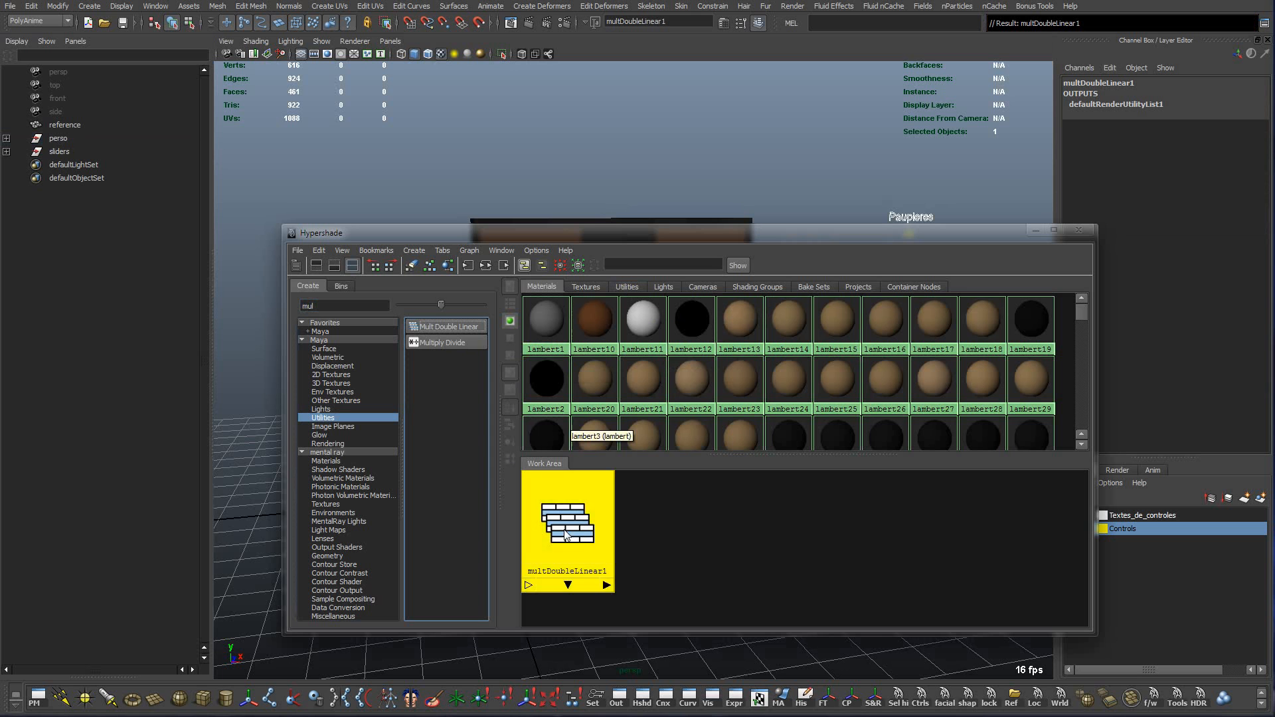
drag(576, 530, 767, 528)
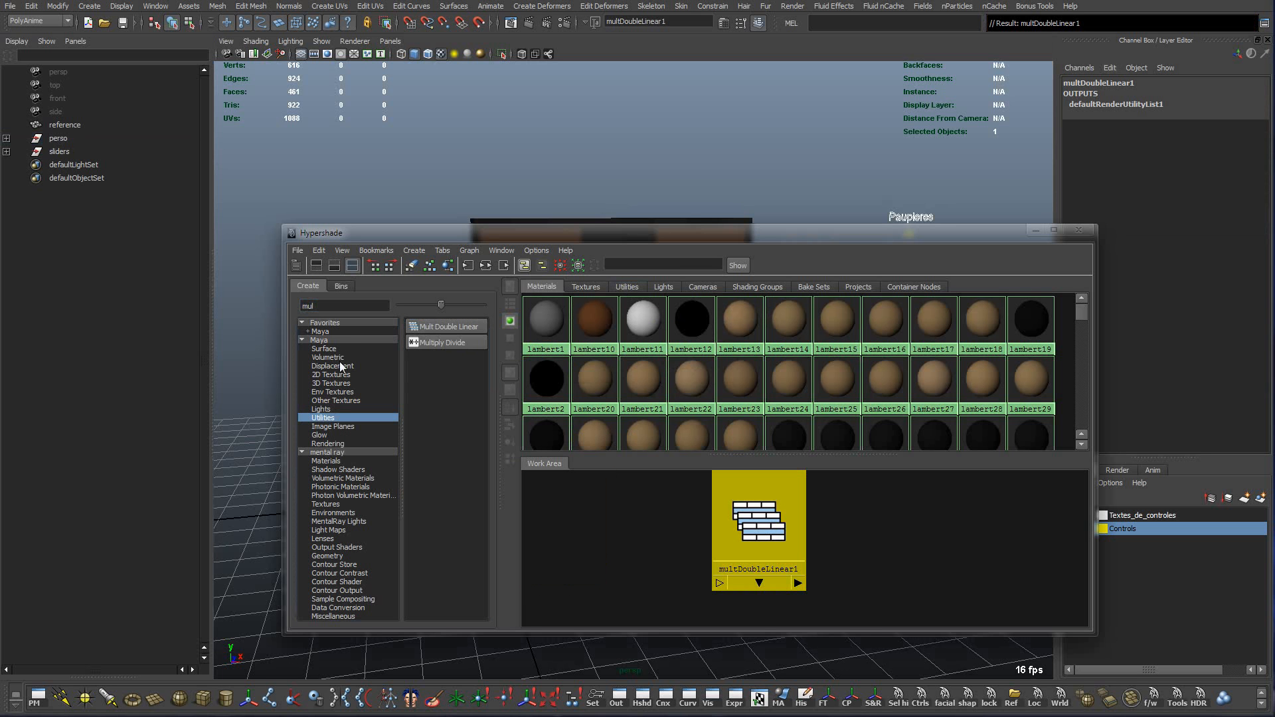
drag(758, 542, 782, 557)
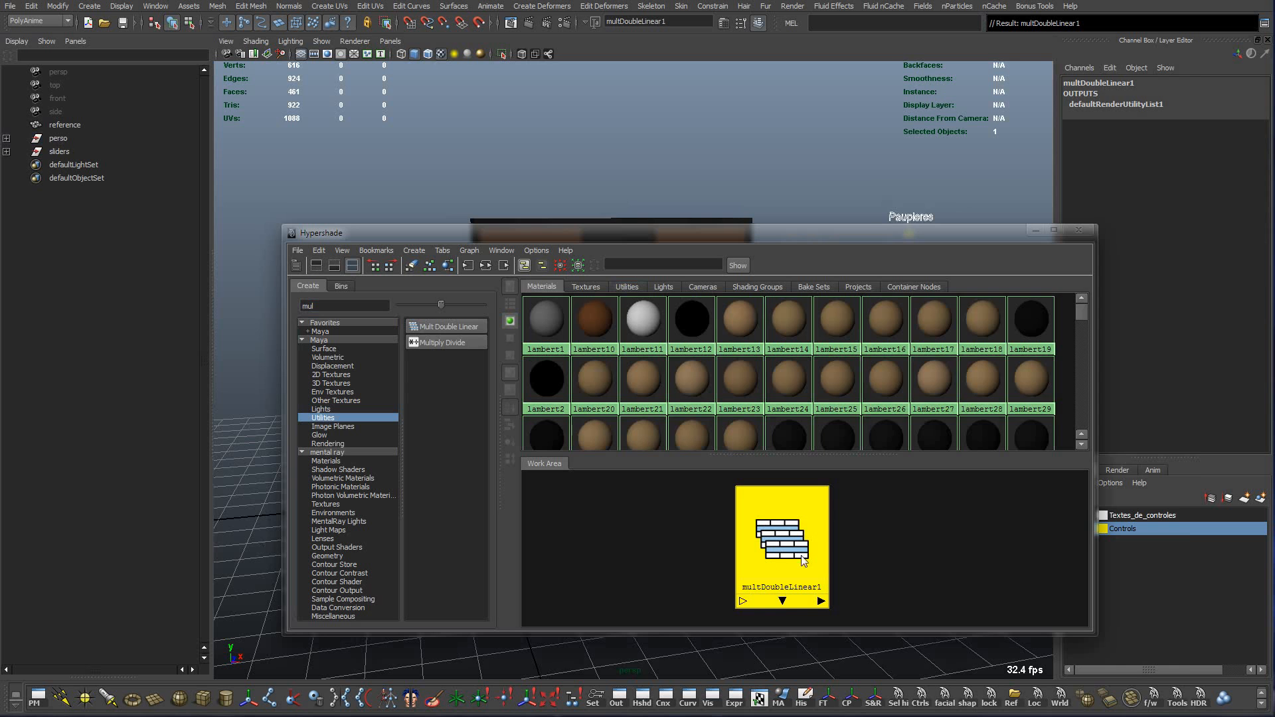
Inspect the Input 1 and Input 2 attributes of the multDoubleLinear1 node and minimize the Hypershade.
double_click(794, 550)
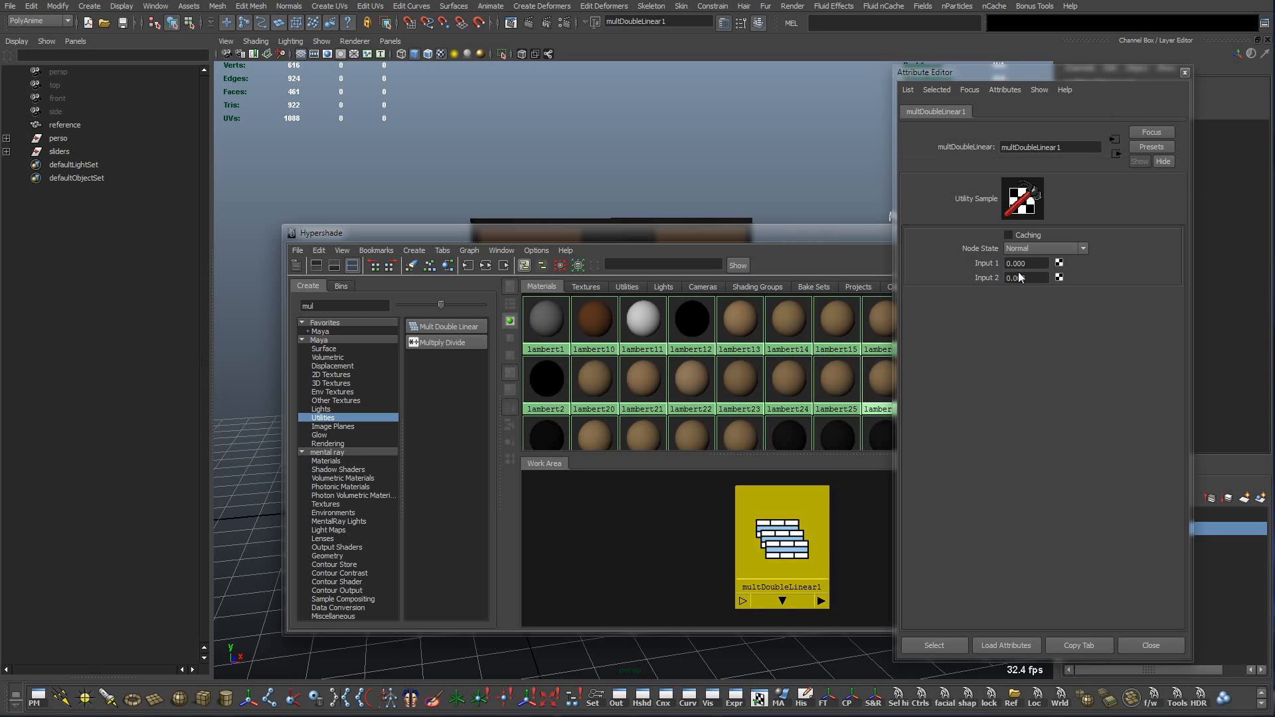
click(1034, 264)
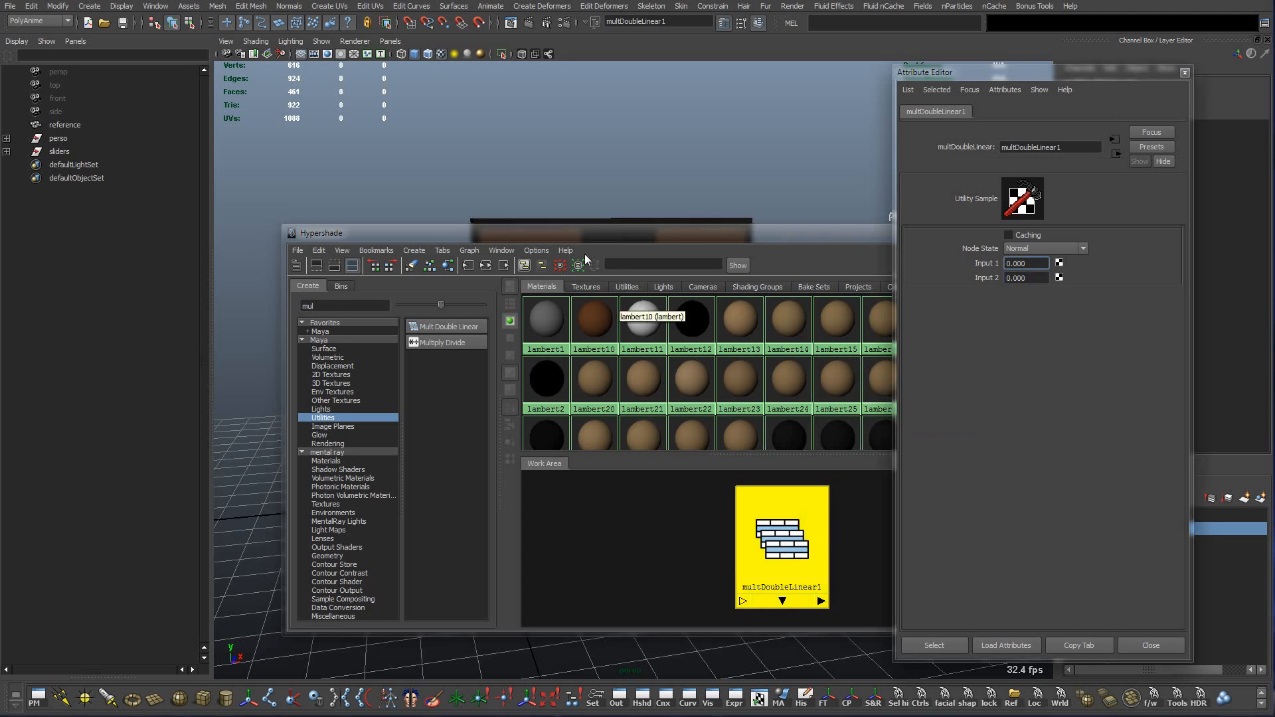
drag(672, 235, 579, 240)
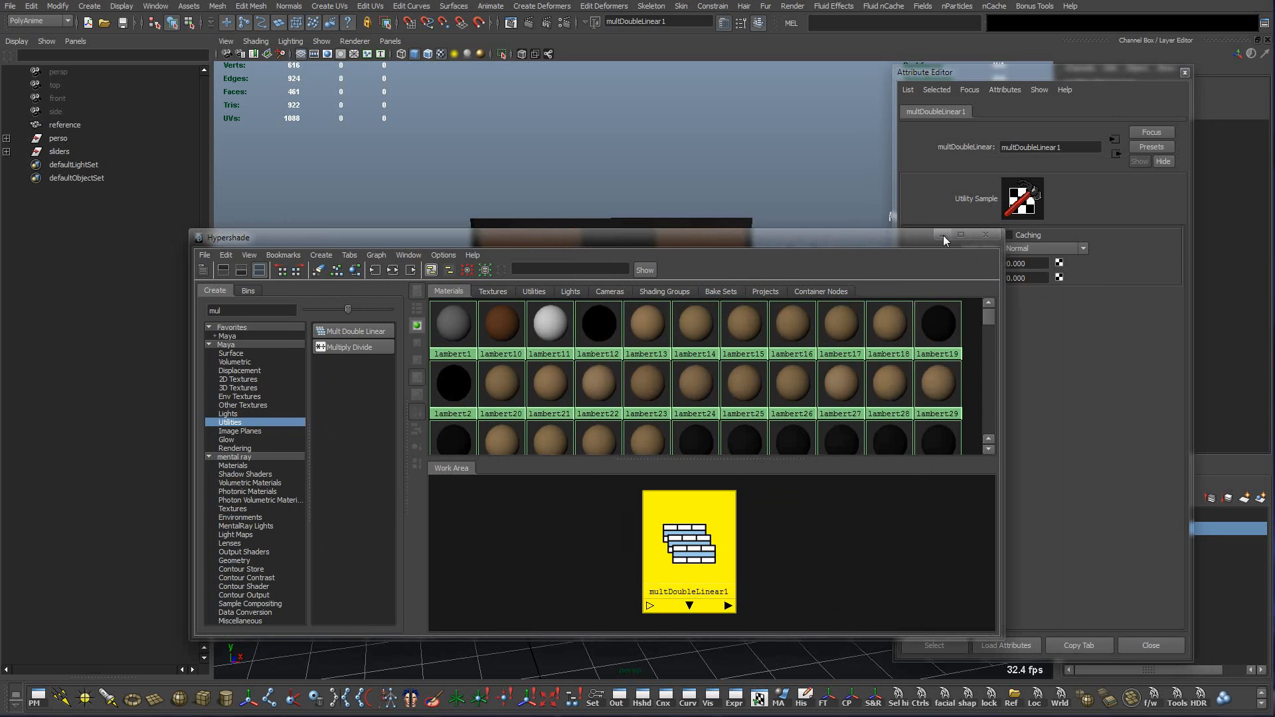
drag(871, 246, 856, 257)
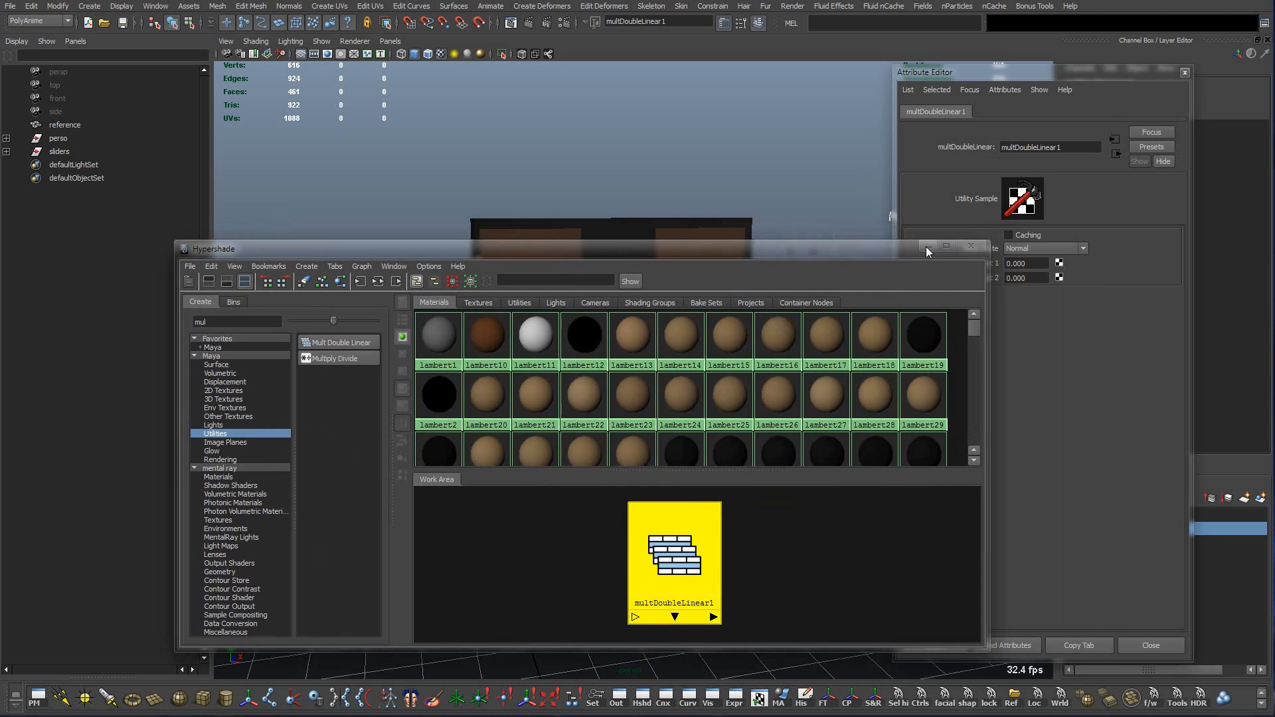
click(927, 246)
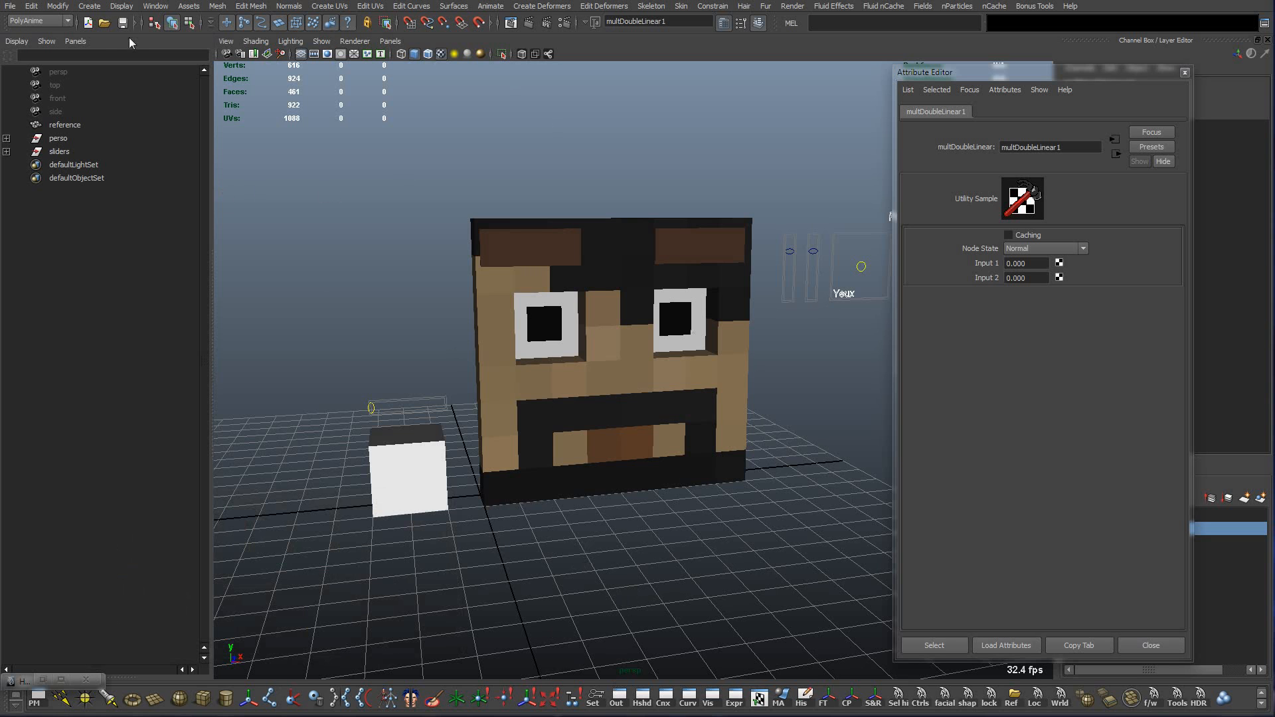
click(154, 8)
mouse_move(154, 43)
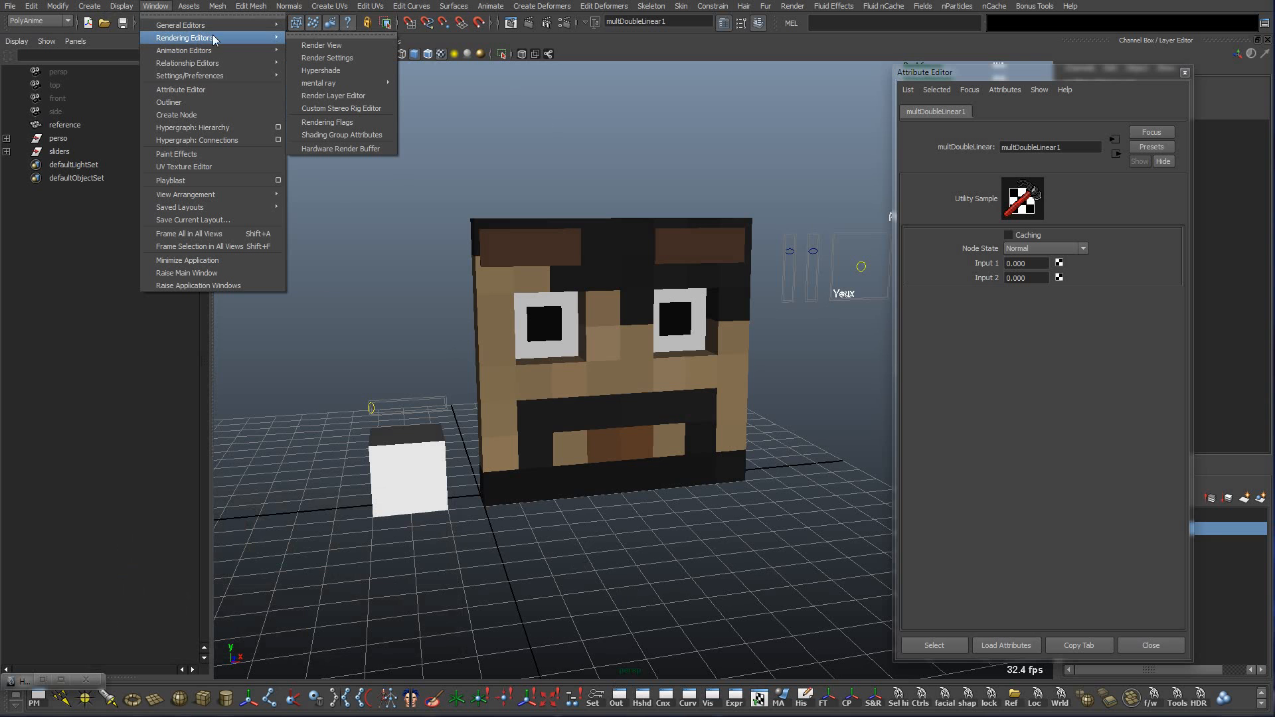
click(321, 71)
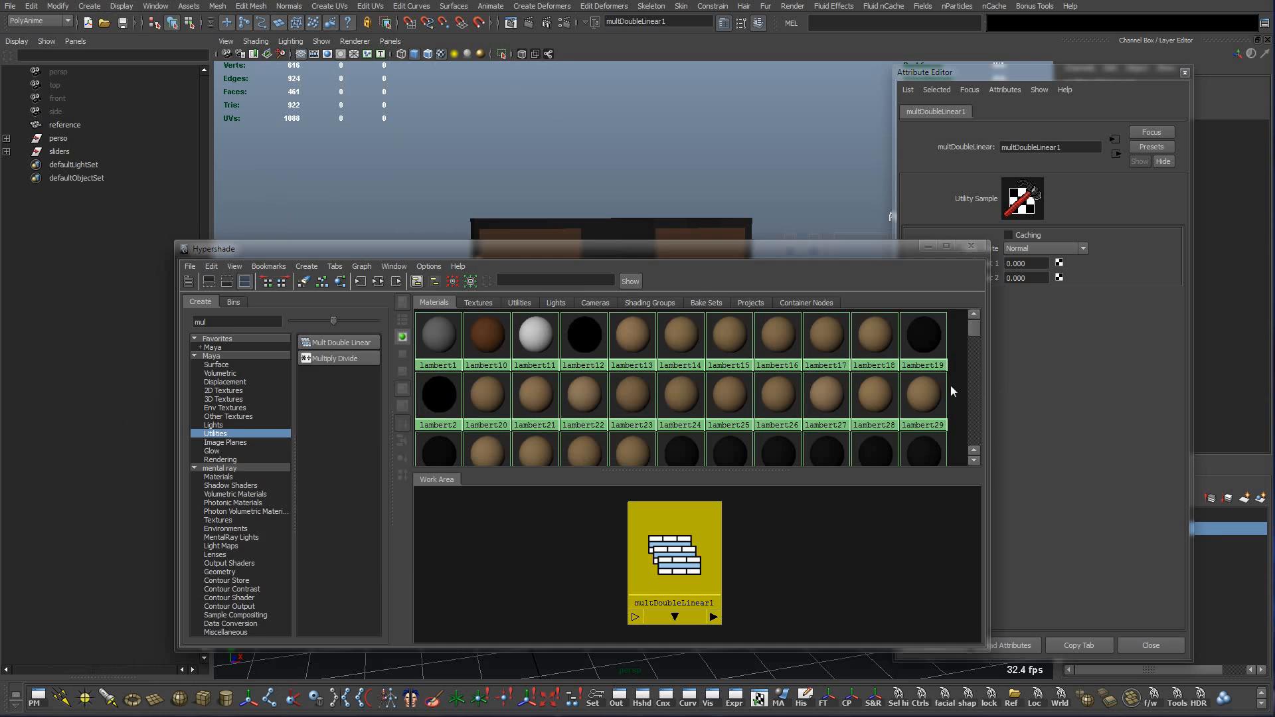
click(971, 246)
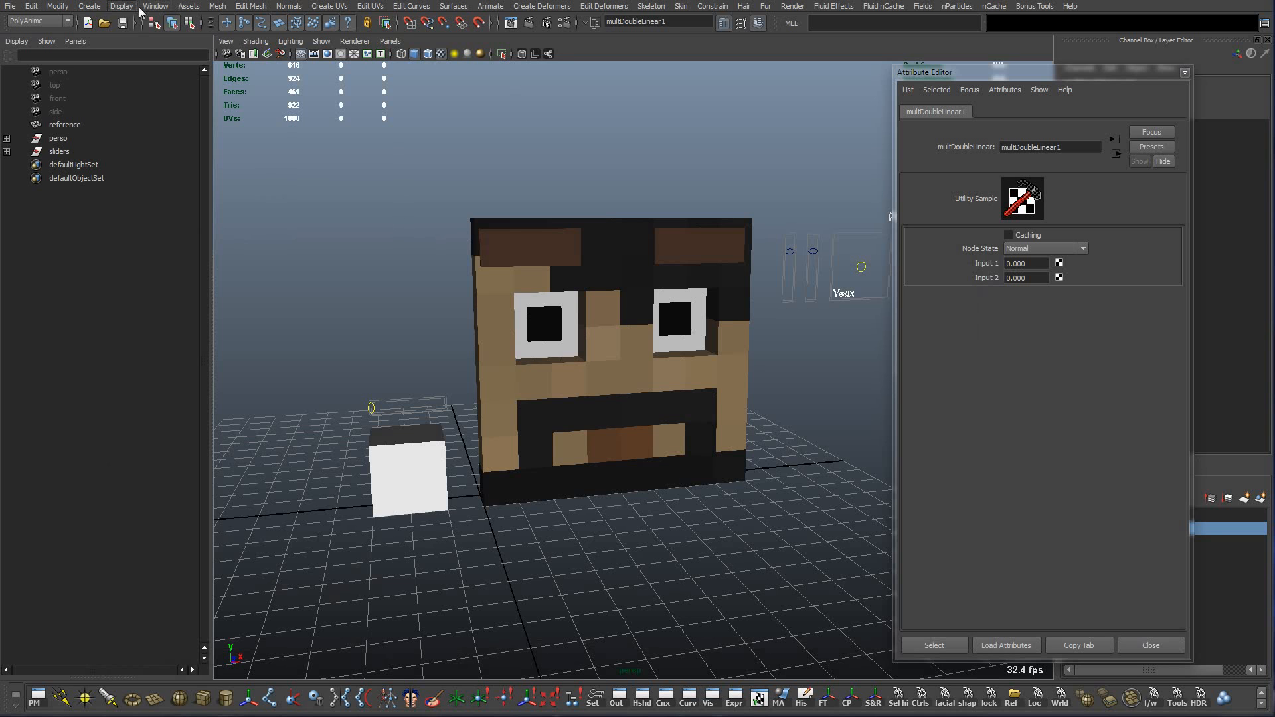
Open the Connection Editor with multDoubleLinear1 loaded as the output node and arrange it beside the Attribute Editor.
click(158, 7)
mouse_move(167, 26)
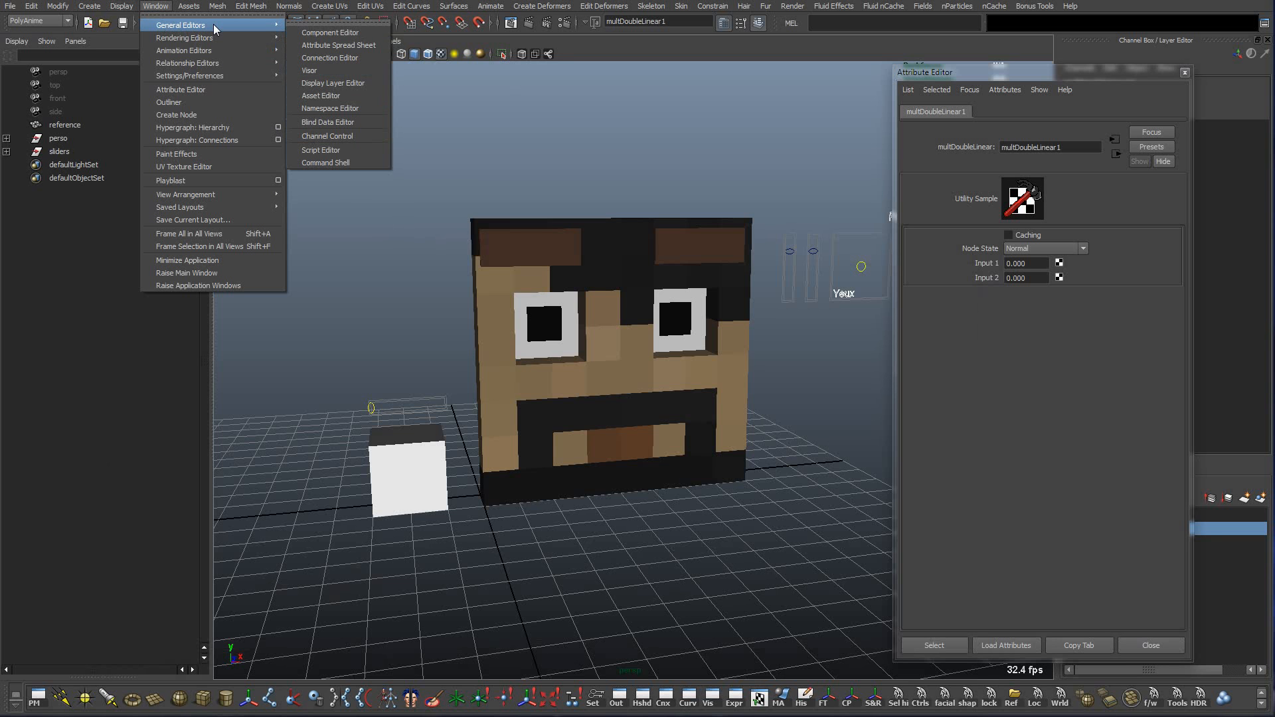
click(335, 59)
drag(321, 176, 356, 216)
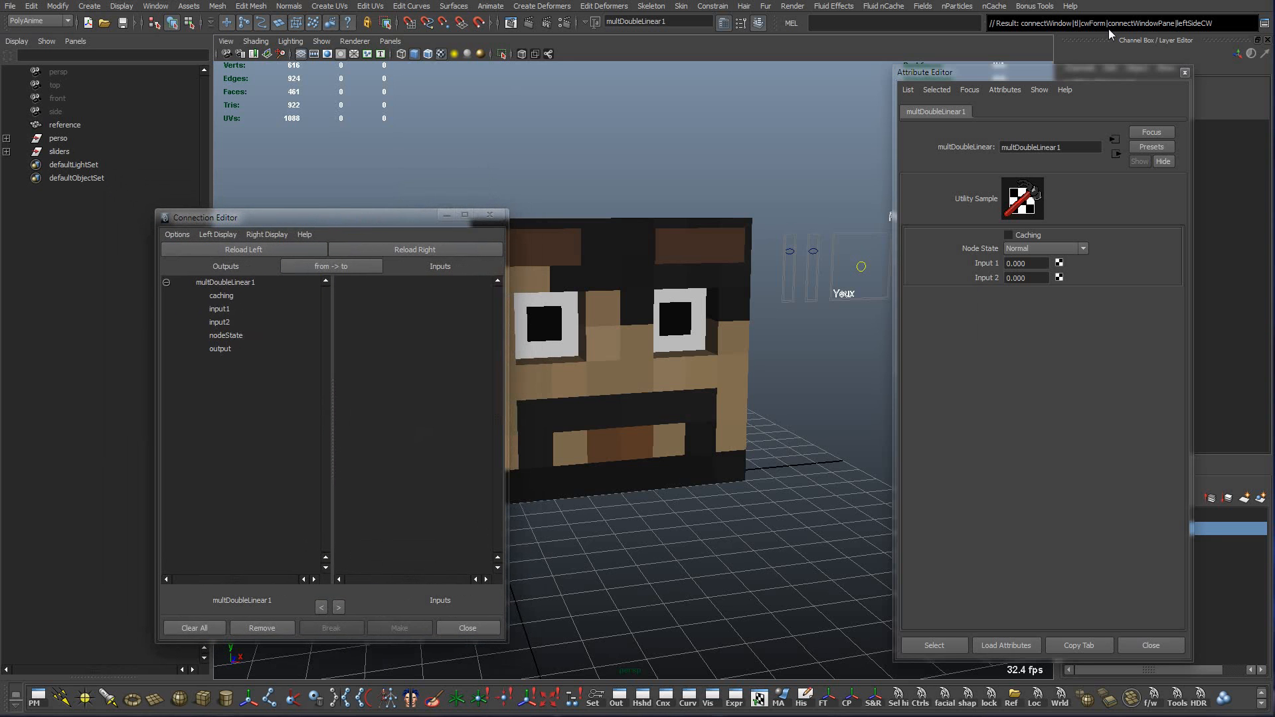
drag(1092, 70, 979, 69)
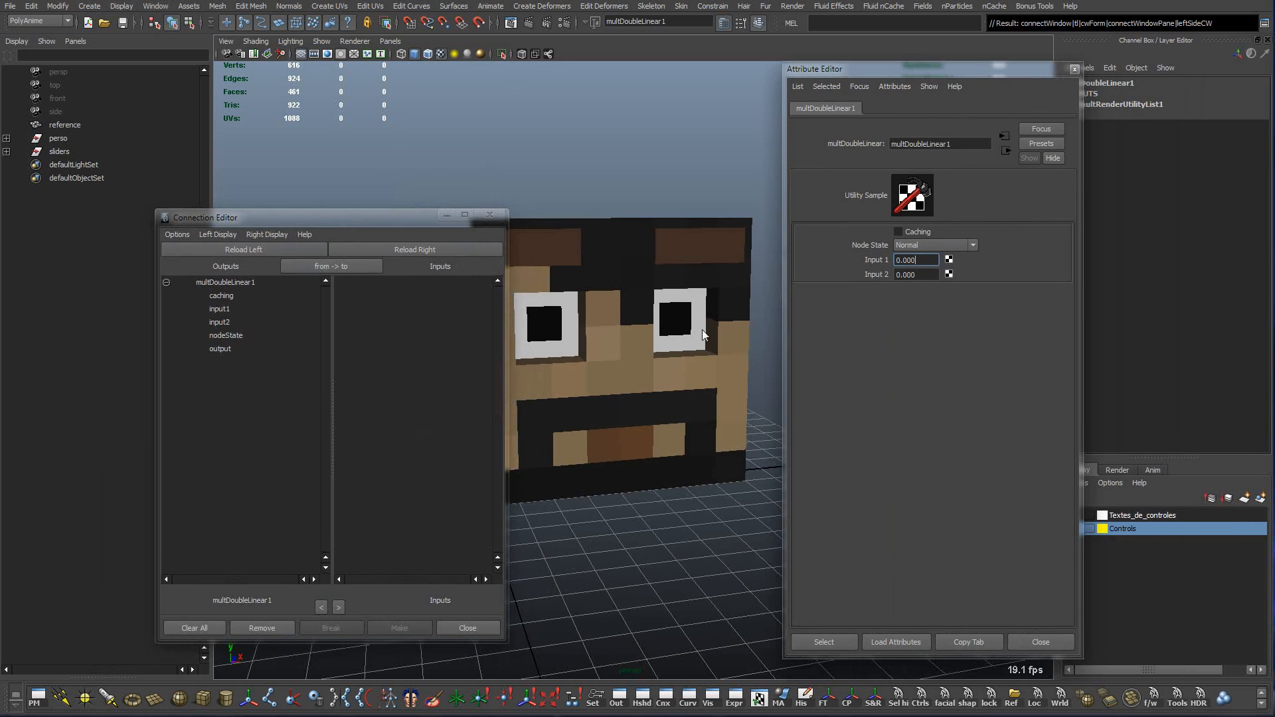
click(536, 413)
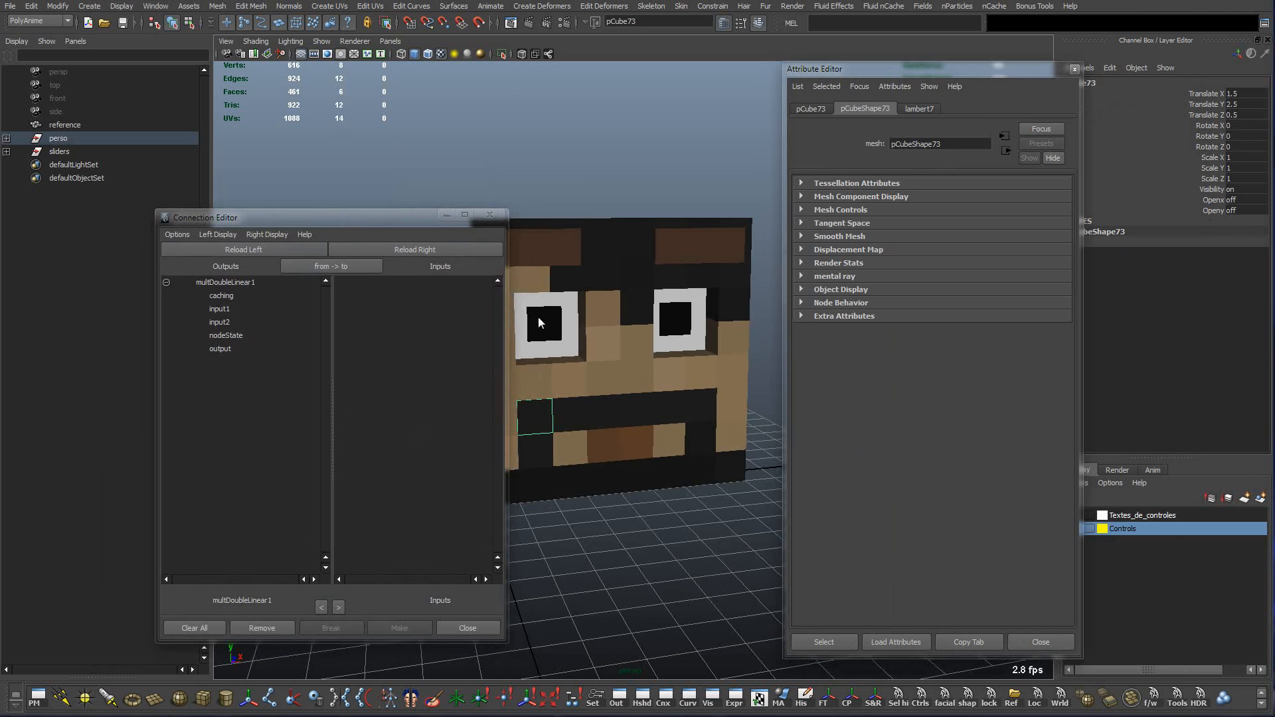
click(254, 285)
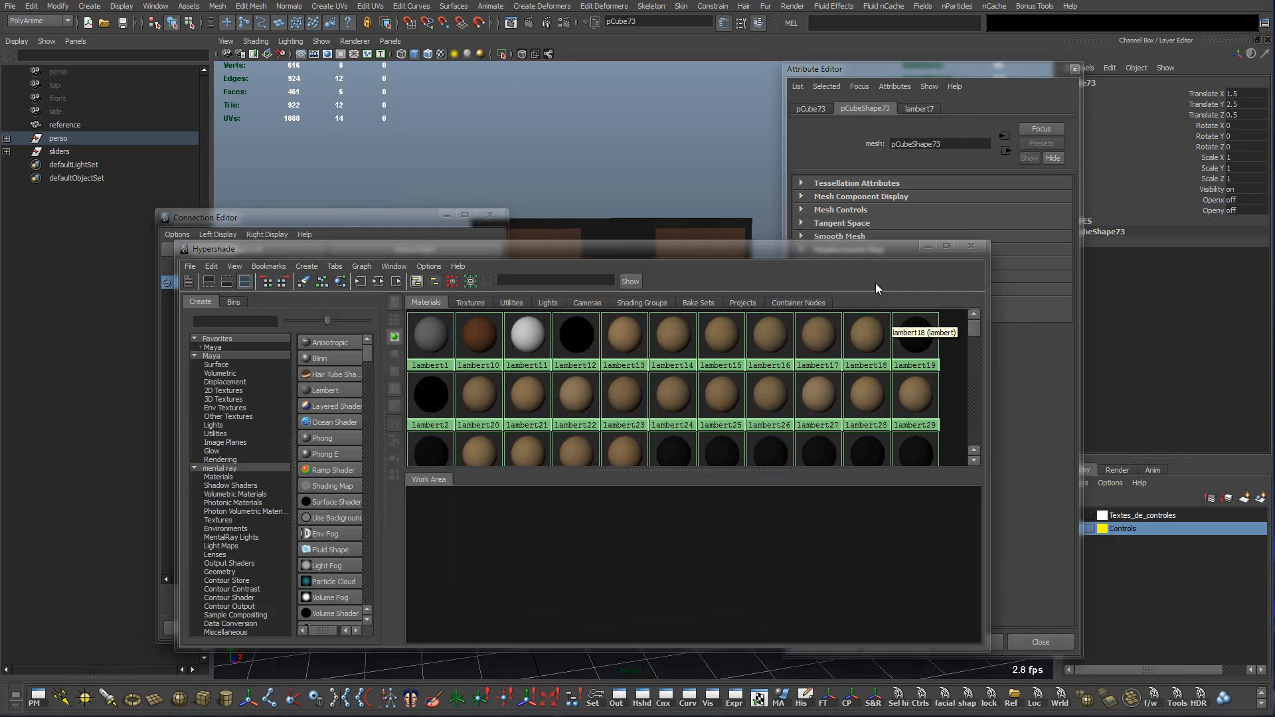
click(928, 246)
click(627, 536)
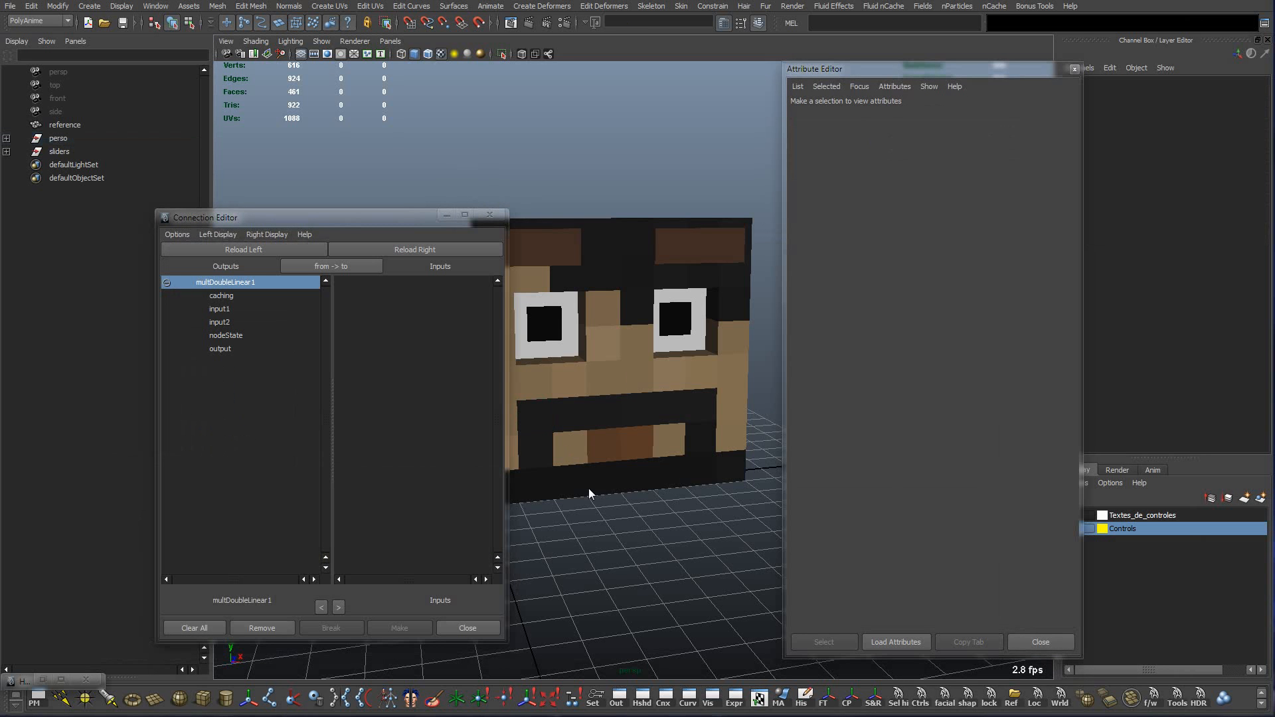
Show multDoubleLinear1 from the Hypershade utilities in the Attribute Editor and arrange the windows so the face stays accessible.
drag(427, 217, 324, 220)
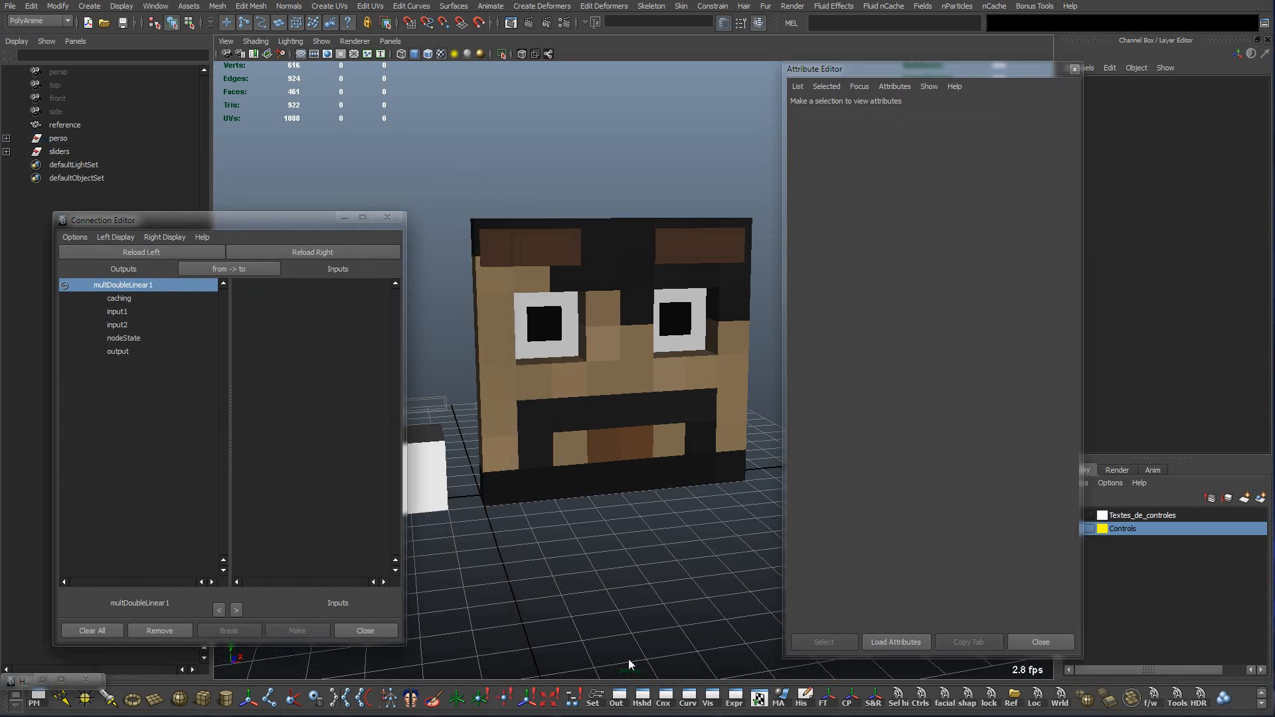
click(646, 703)
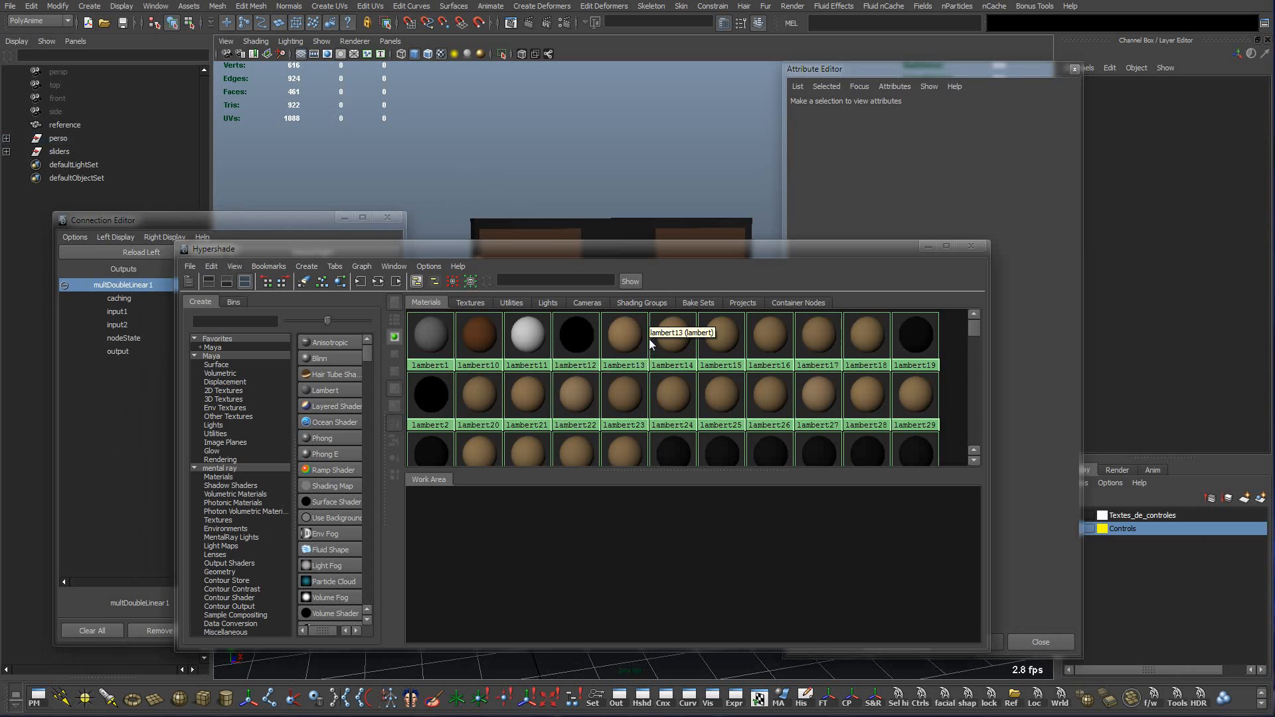
click(513, 303)
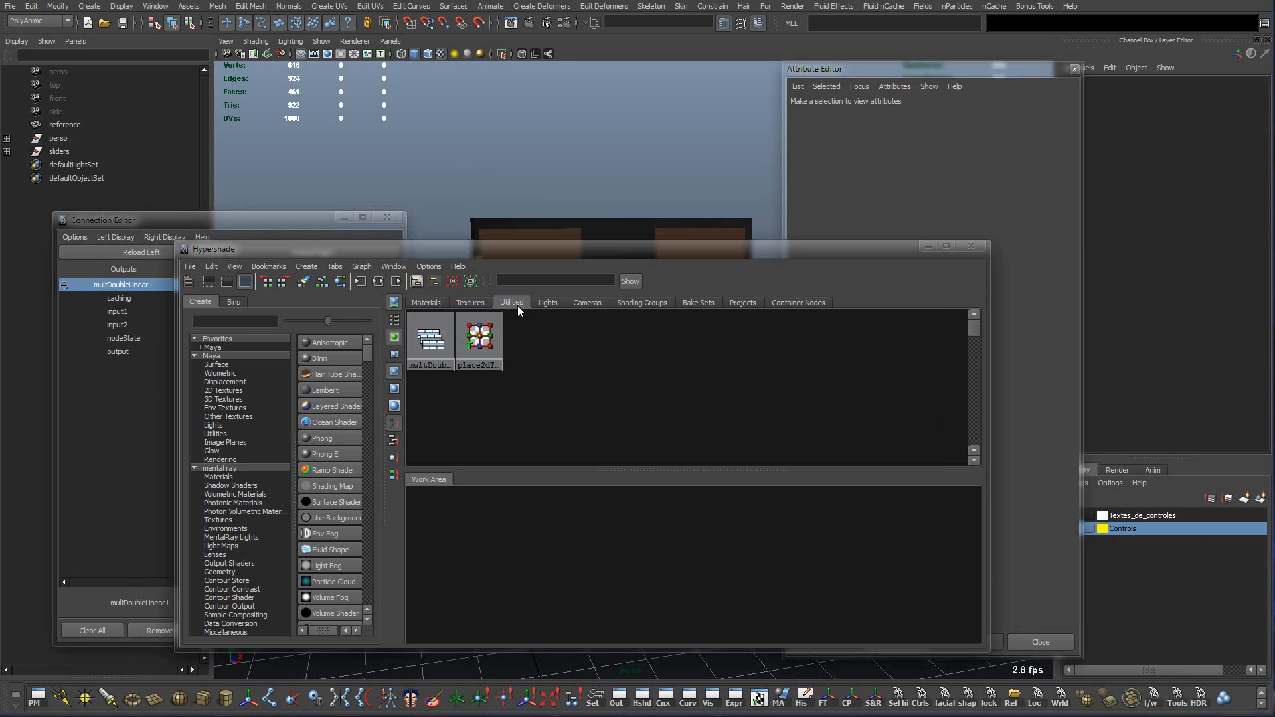
double_click(437, 348)
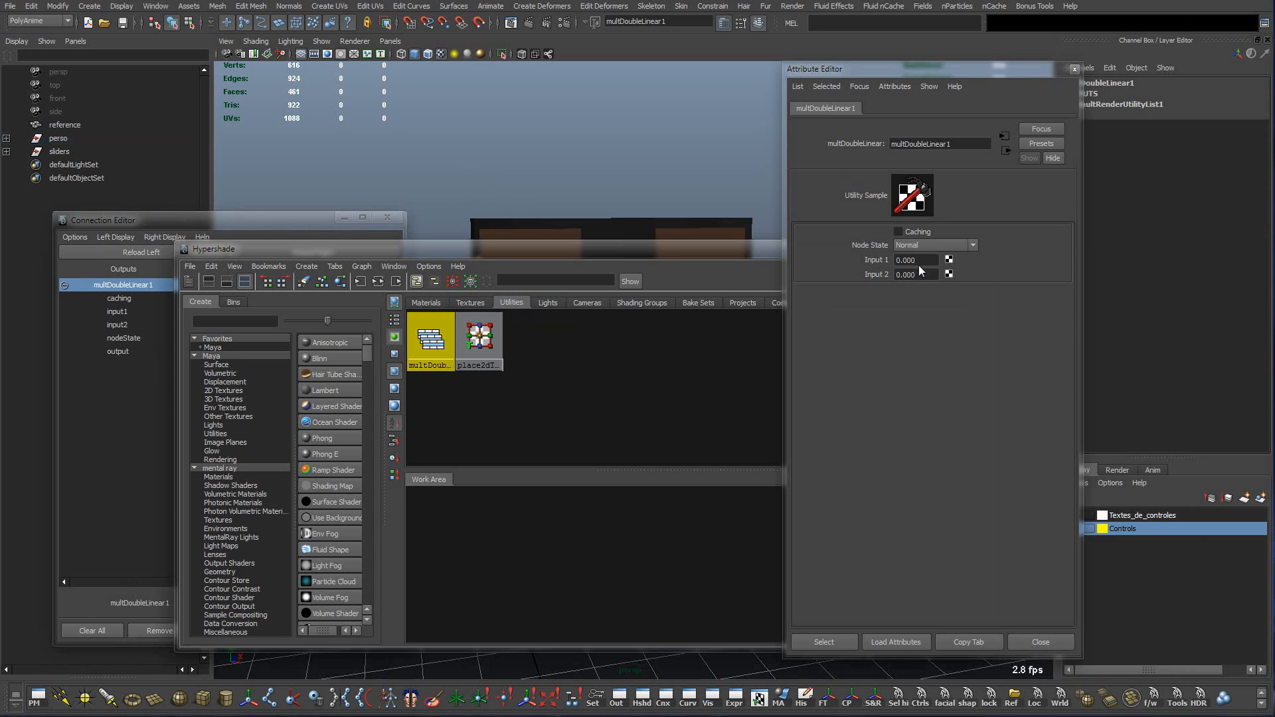
click(306, 219)
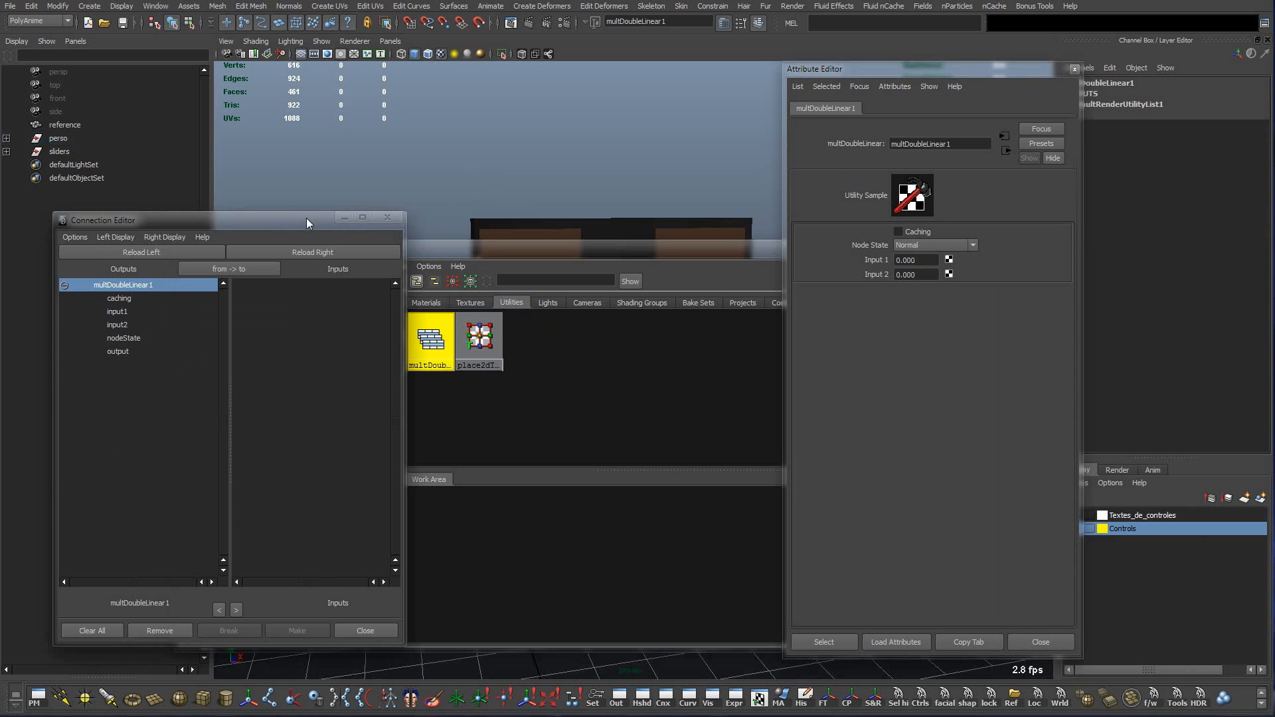
drag(589, 251, 579, 530)
Review the Openx and Openy attributes of the mouth's upper corner cube alongside the multDoubleLinear1 node.
click(538, 412)
click(1210, 200)
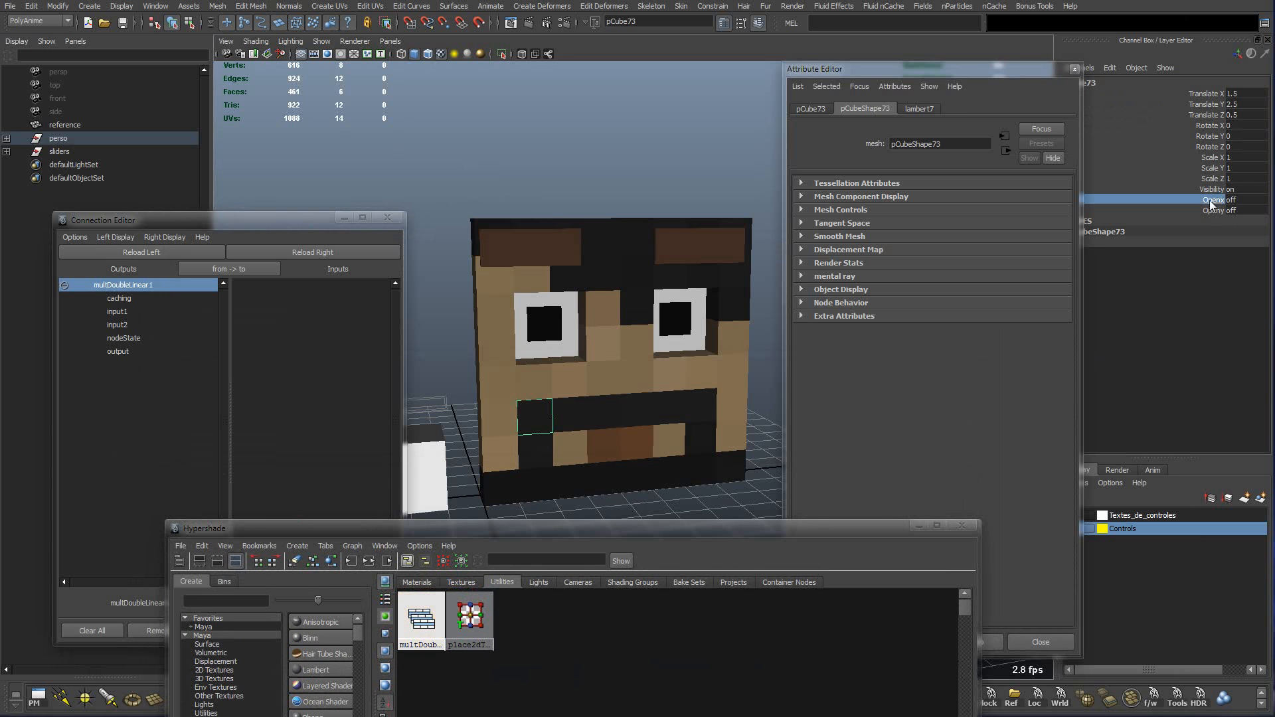
click(1209, 212)
click(443, 622)
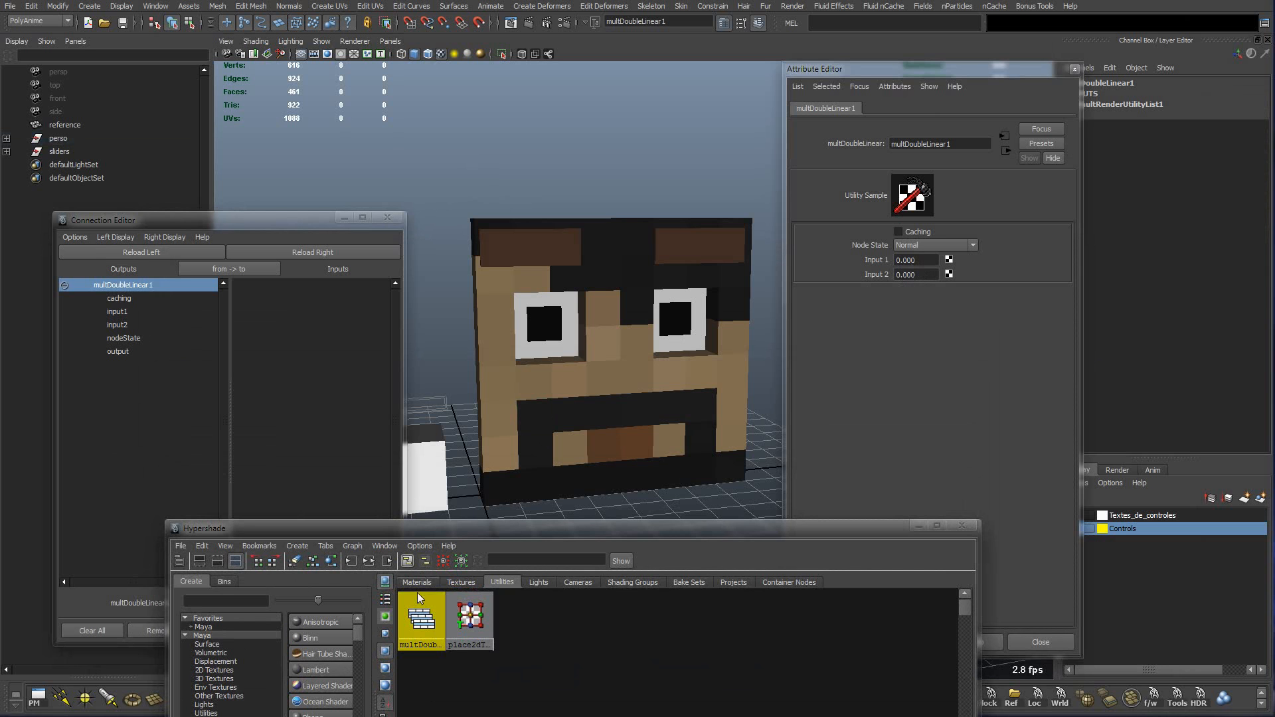
click(540, 416)
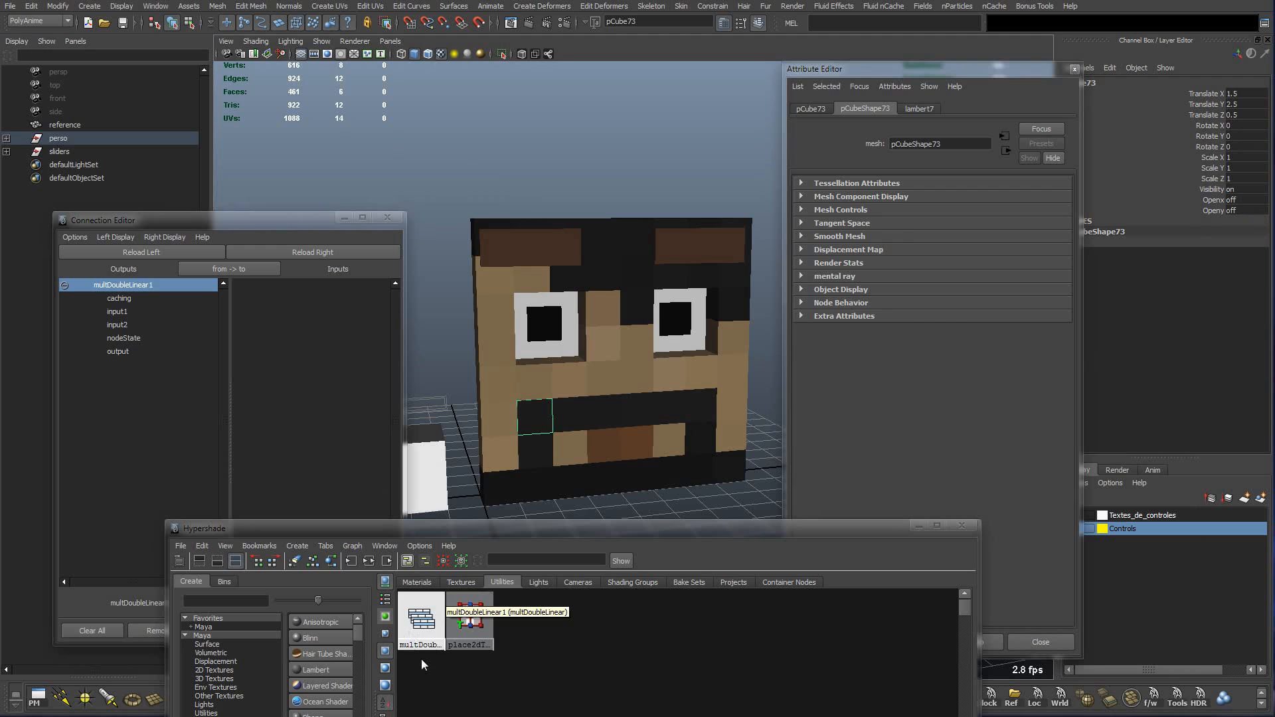
Try the value 1 in Input 1 and Input 2 of multDoubleLinear1 and reset both inputs to 0.
click(408, 631)
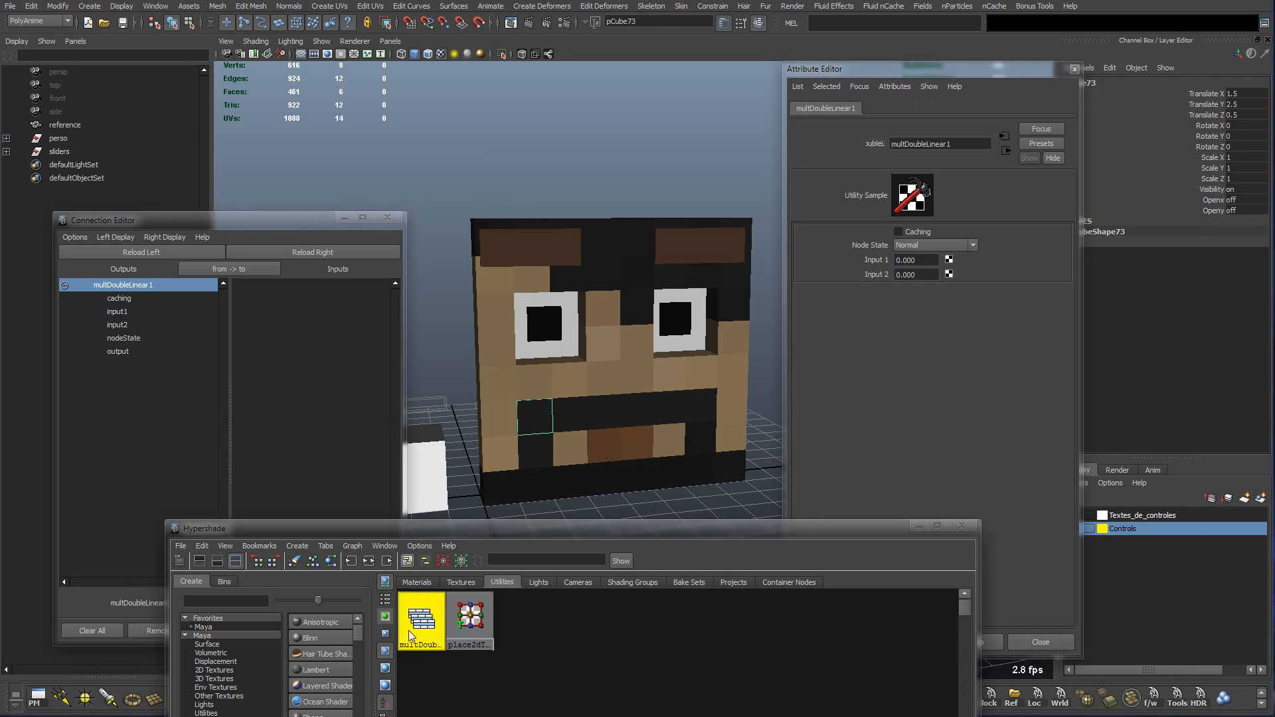
click(926, 261)
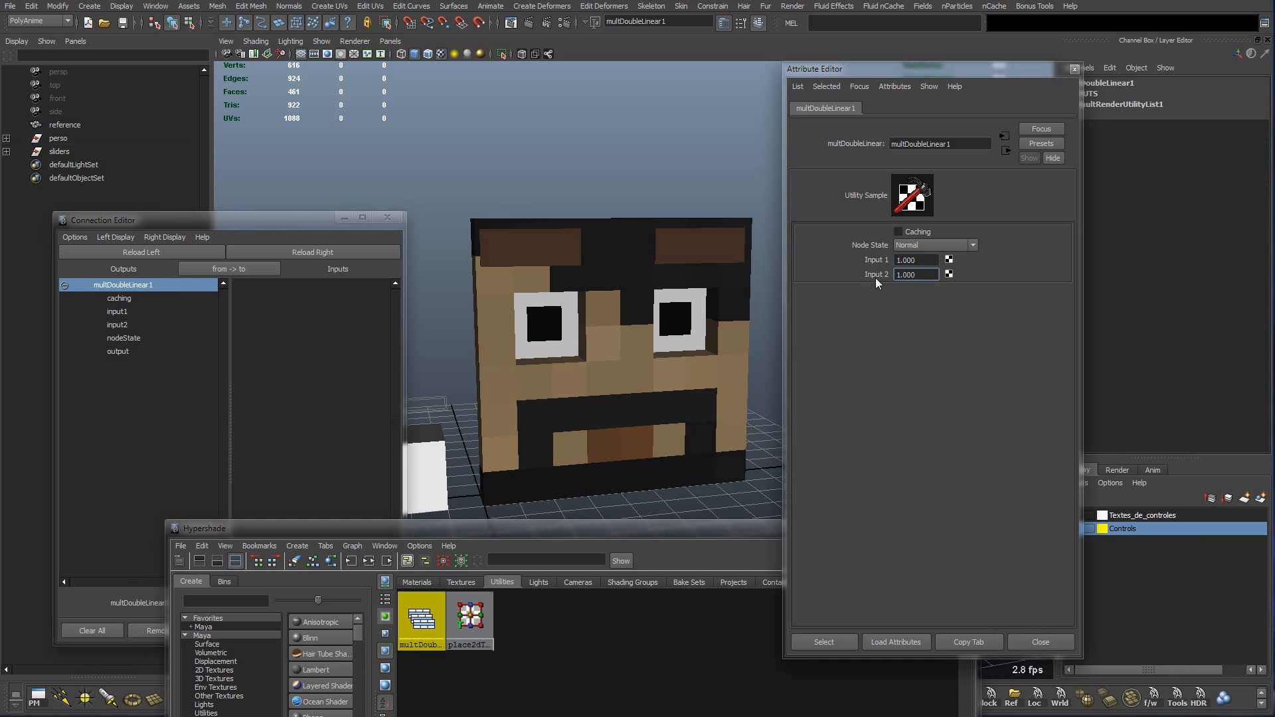
click(913, 260)
text(0.000)
Load the mouth's upper corner cube as the output node and multDoubleLinear1 as the input node in the Connection Editor.
click(528, 421)
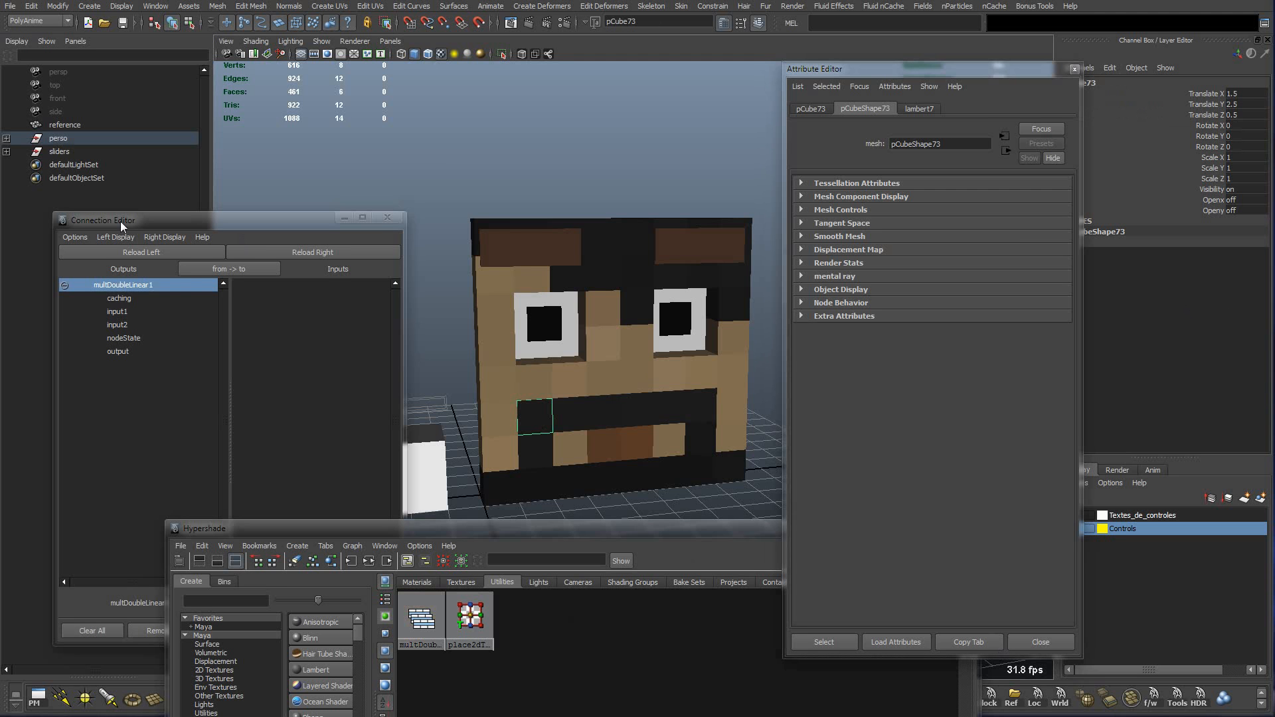
drag(121, 221, 137, 195)
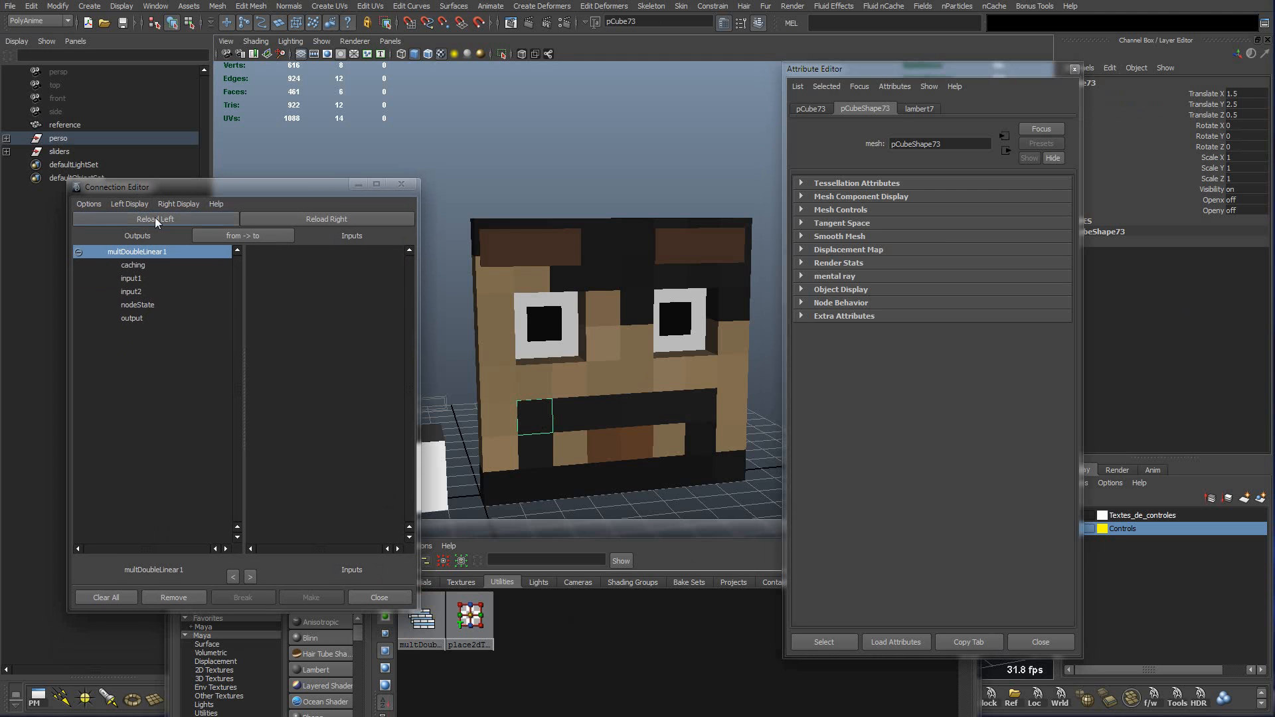
click(154, 219)
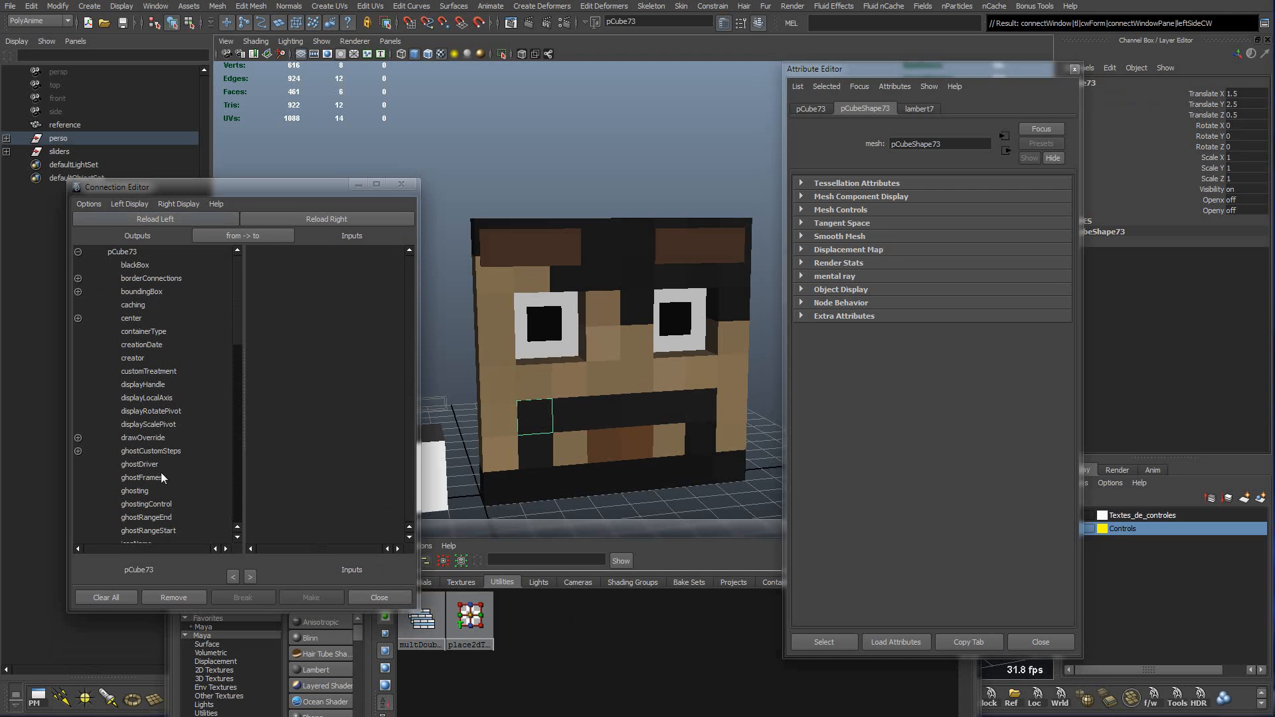
click(421, 627)
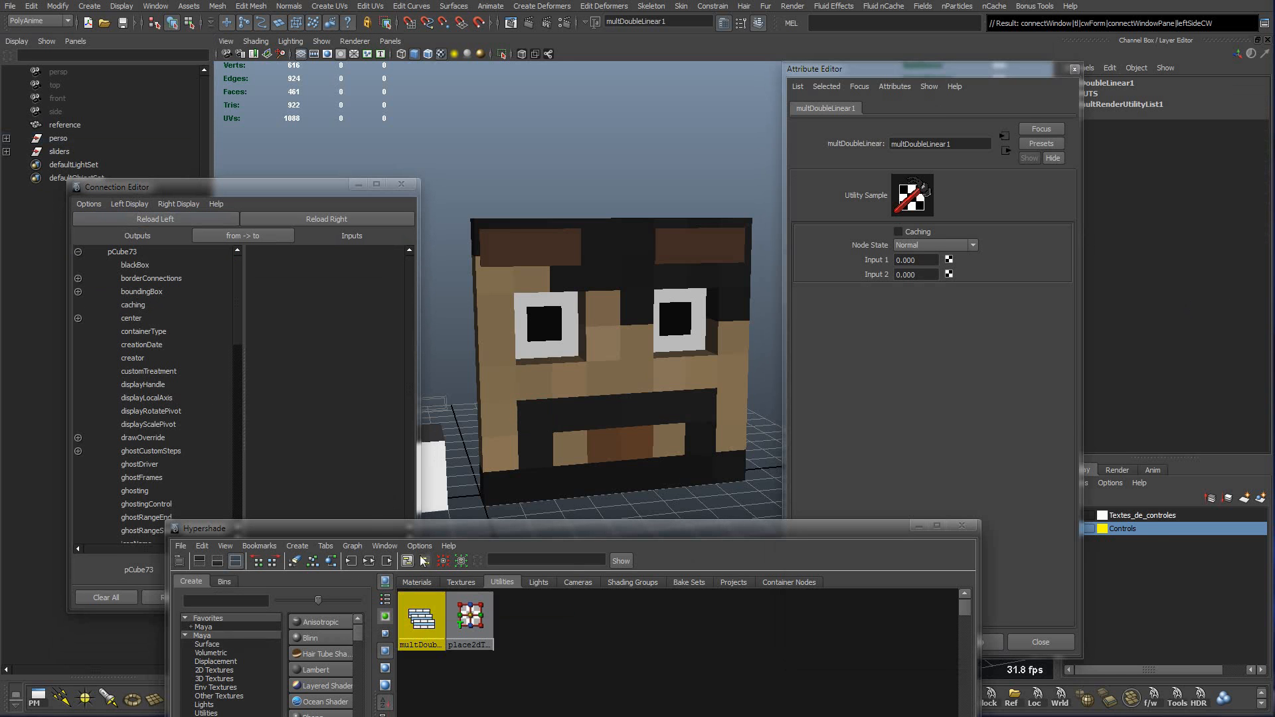
drag(425, 536, 484, 491)
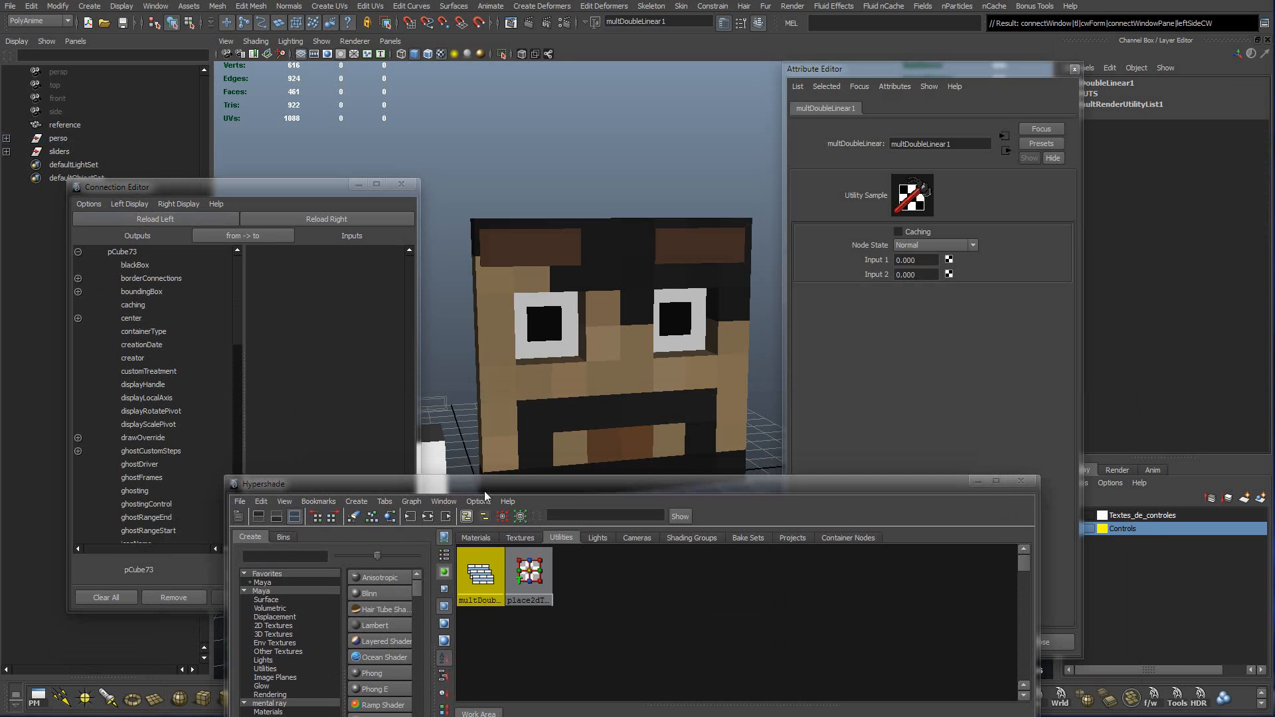
click(306, 221)
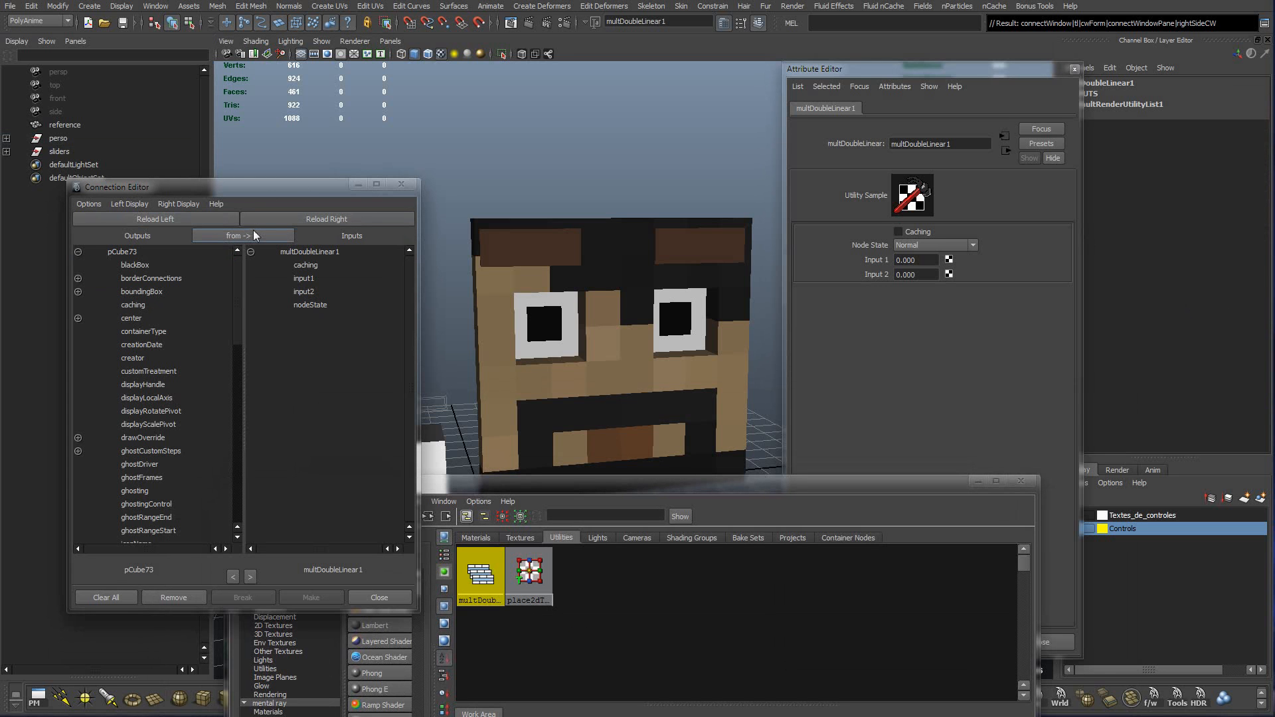
Check the Connection Editor's display options and set its attribute order to Alphabetical, ascend.
scroll(237, 297, down, 2)
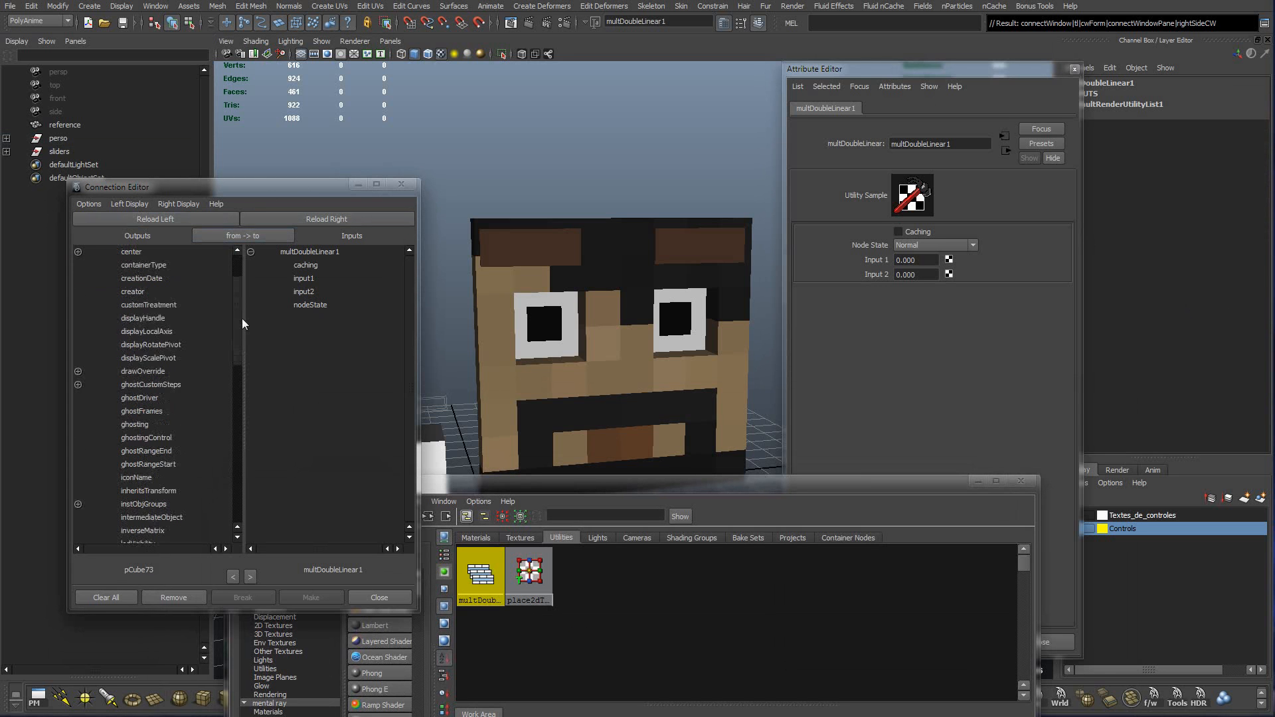
scroll(243, 320, up, 2)
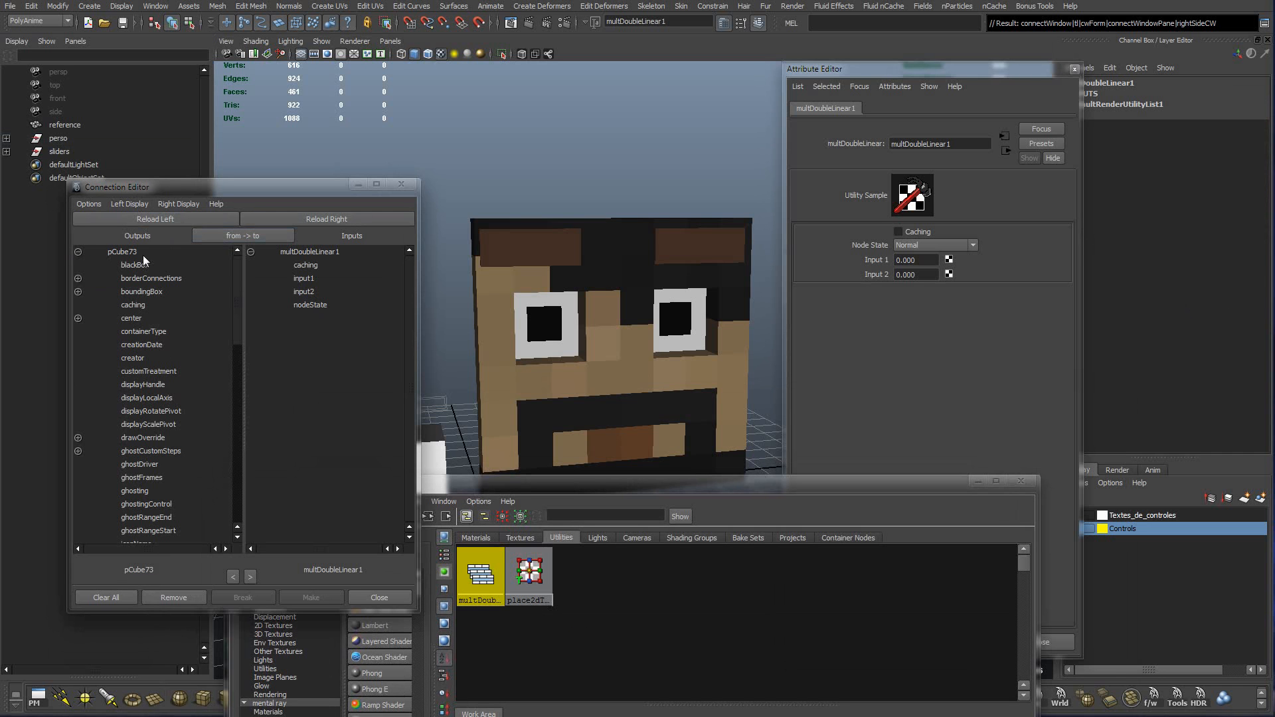
click(118, 205)
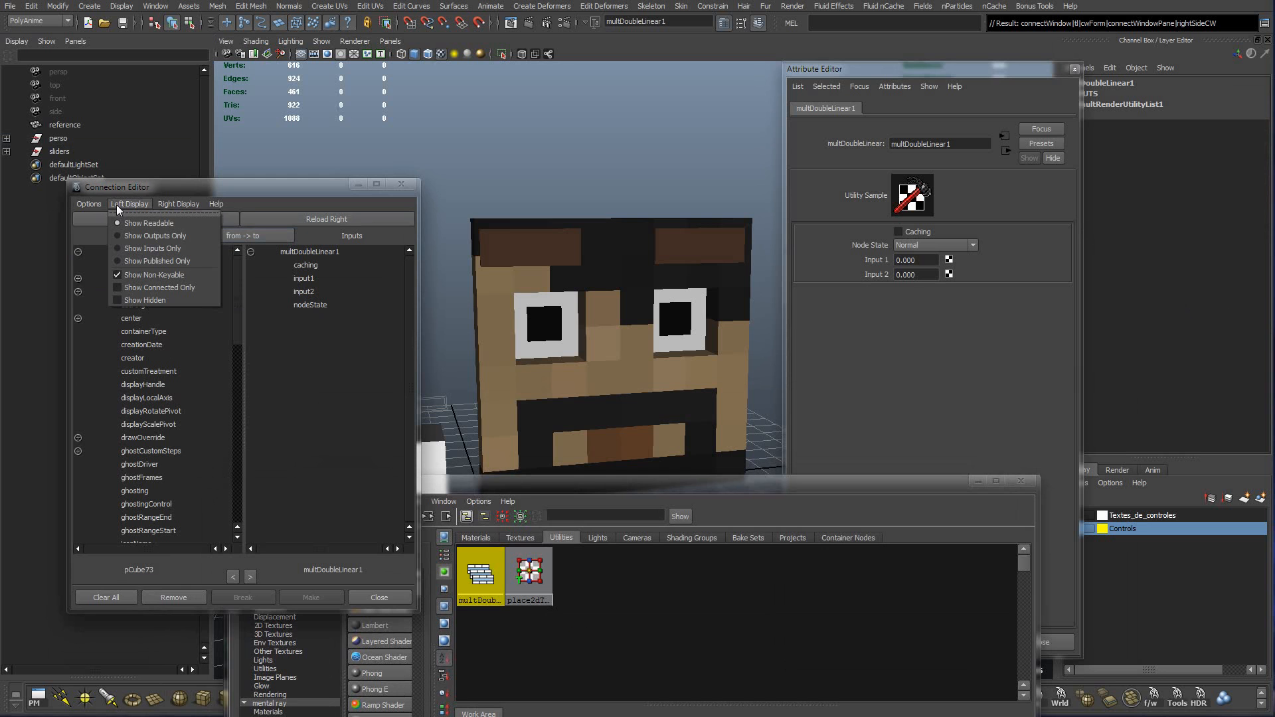
click(118, 207)
click(180, 204)
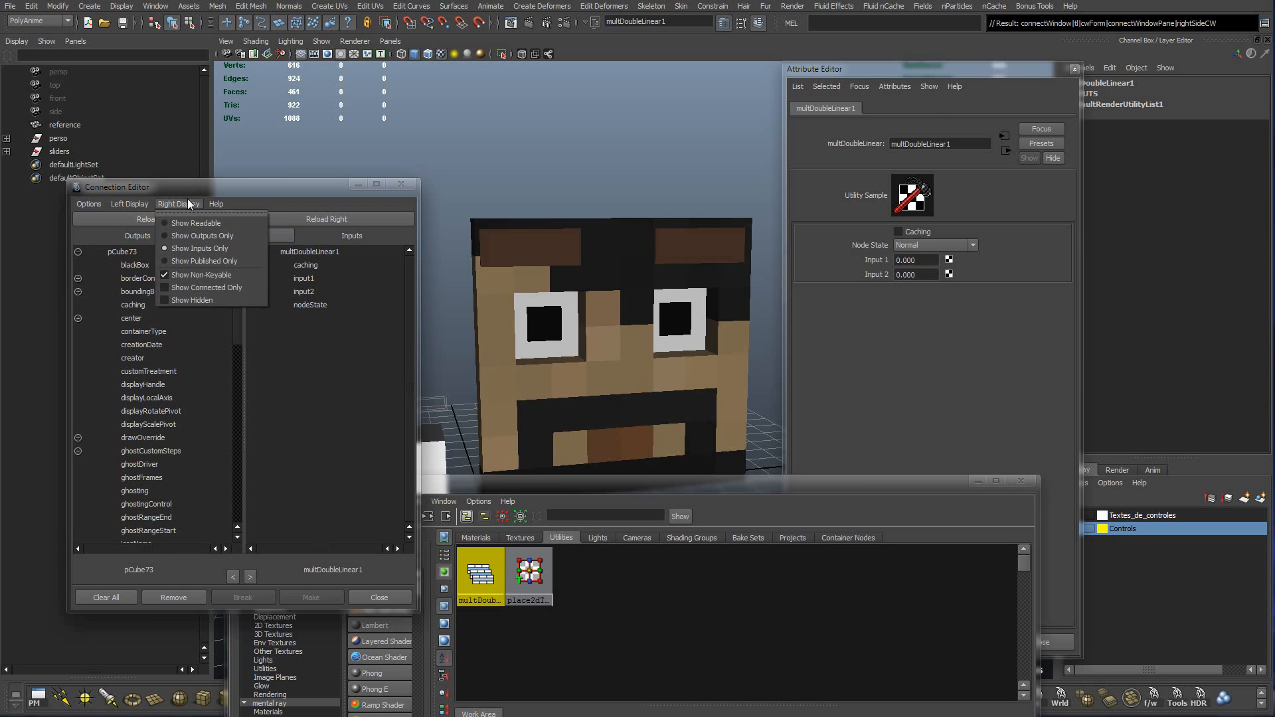
click(88, 204)
mouse_move(95, 249)
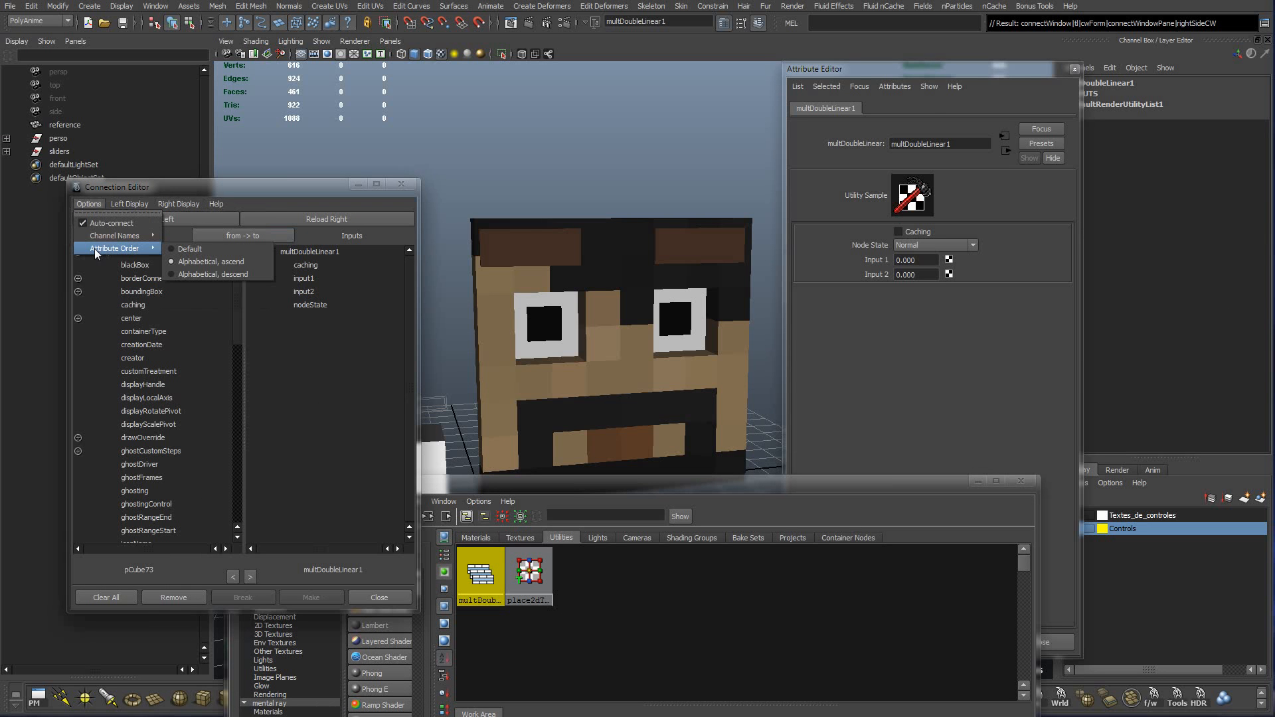
click(181, 263)
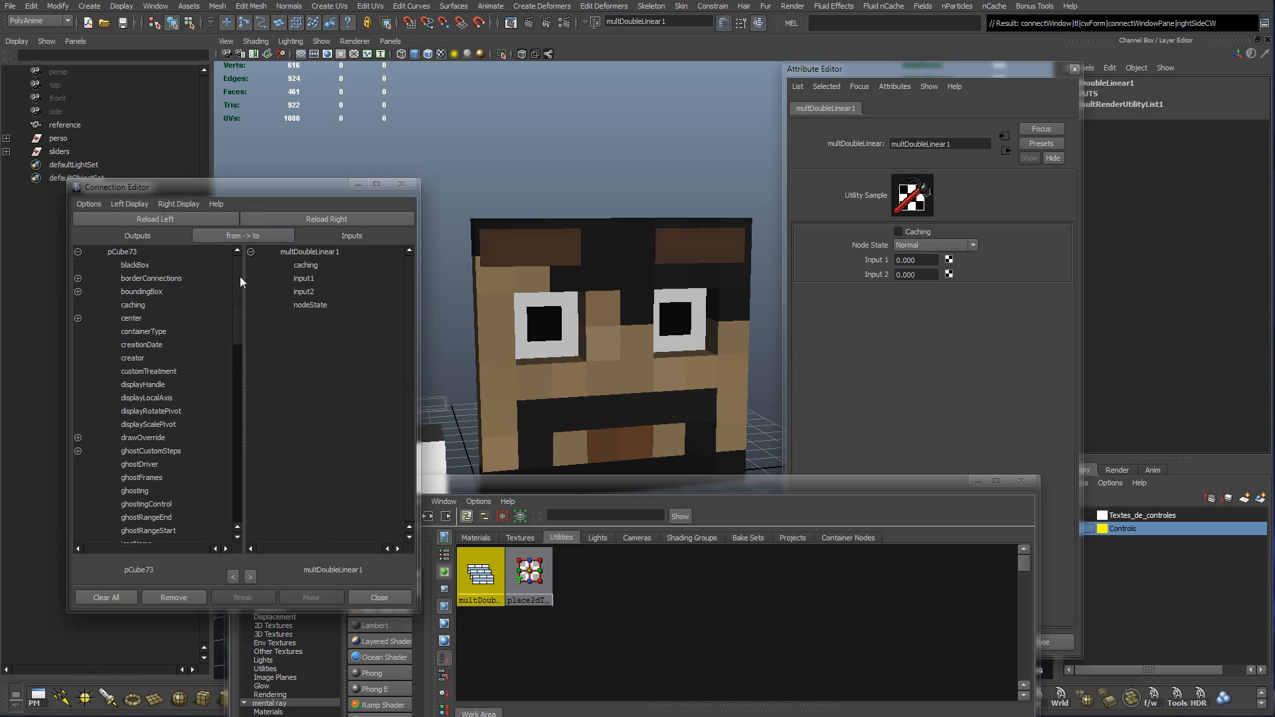
Connect the mouth cube's openx to input1 and its openy to input2 of multDoubleLinear1.
drag(240, 276, 234, 376)
click(144, 358)
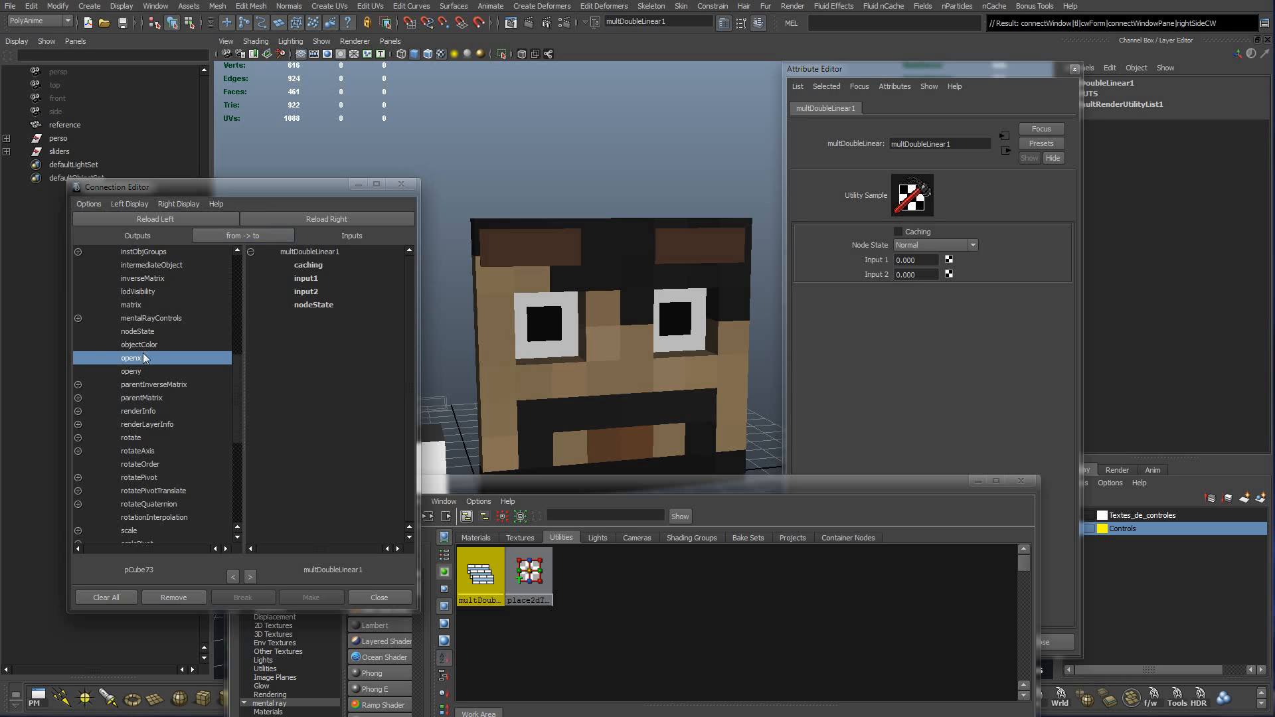
click(317, 279)
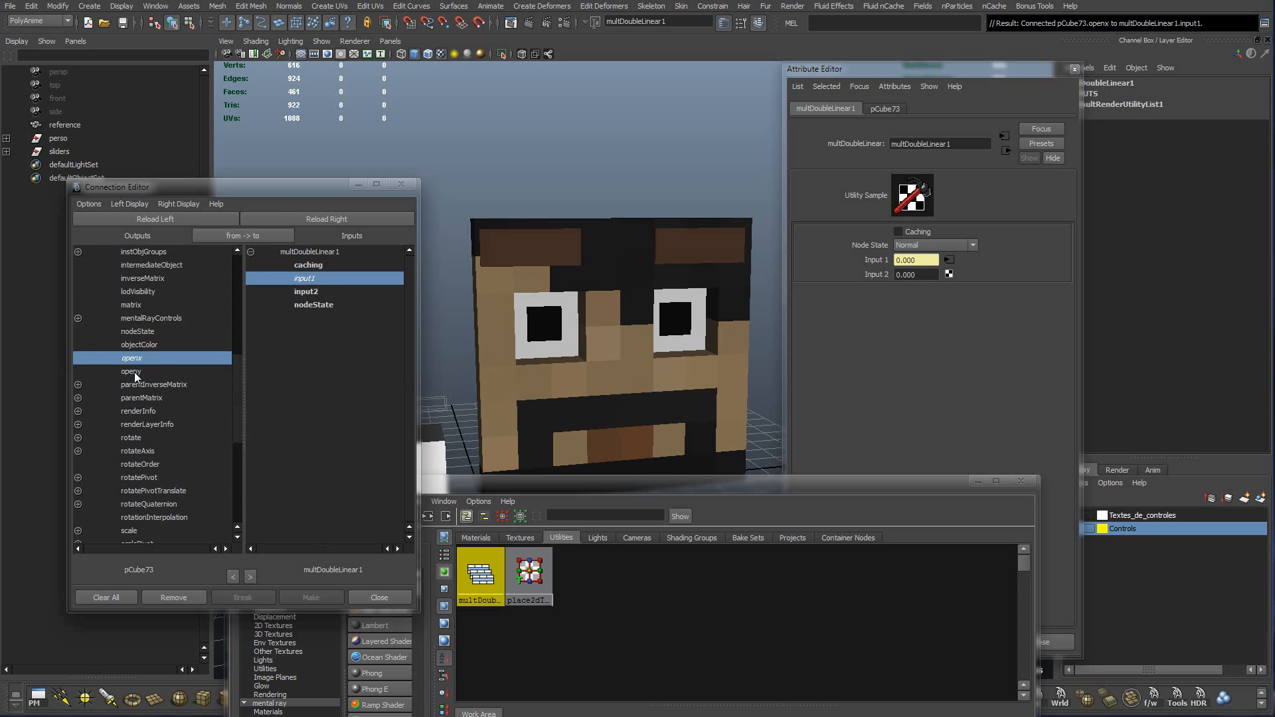
click(134, 372)
click(316, 292)
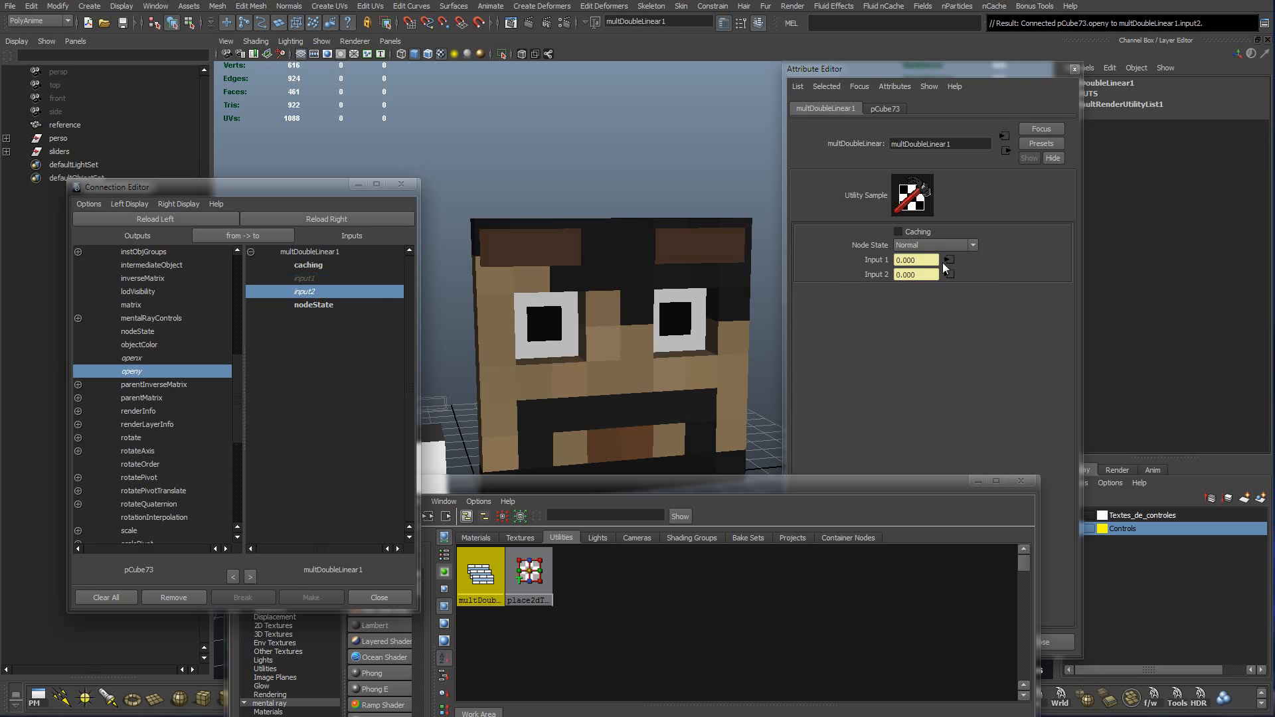
click(935, 334)
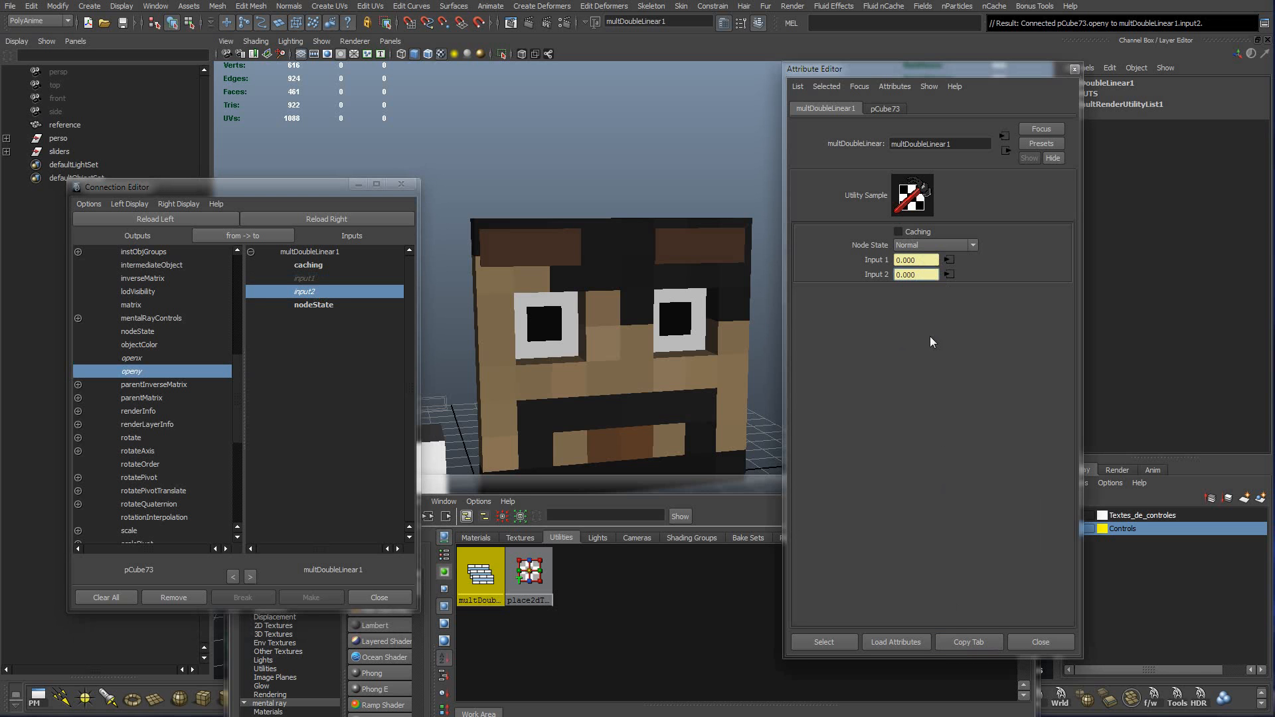
Open a separate floating copy of multDoubleLinear1's attributes and place it between the other editors.
click(636, 402)
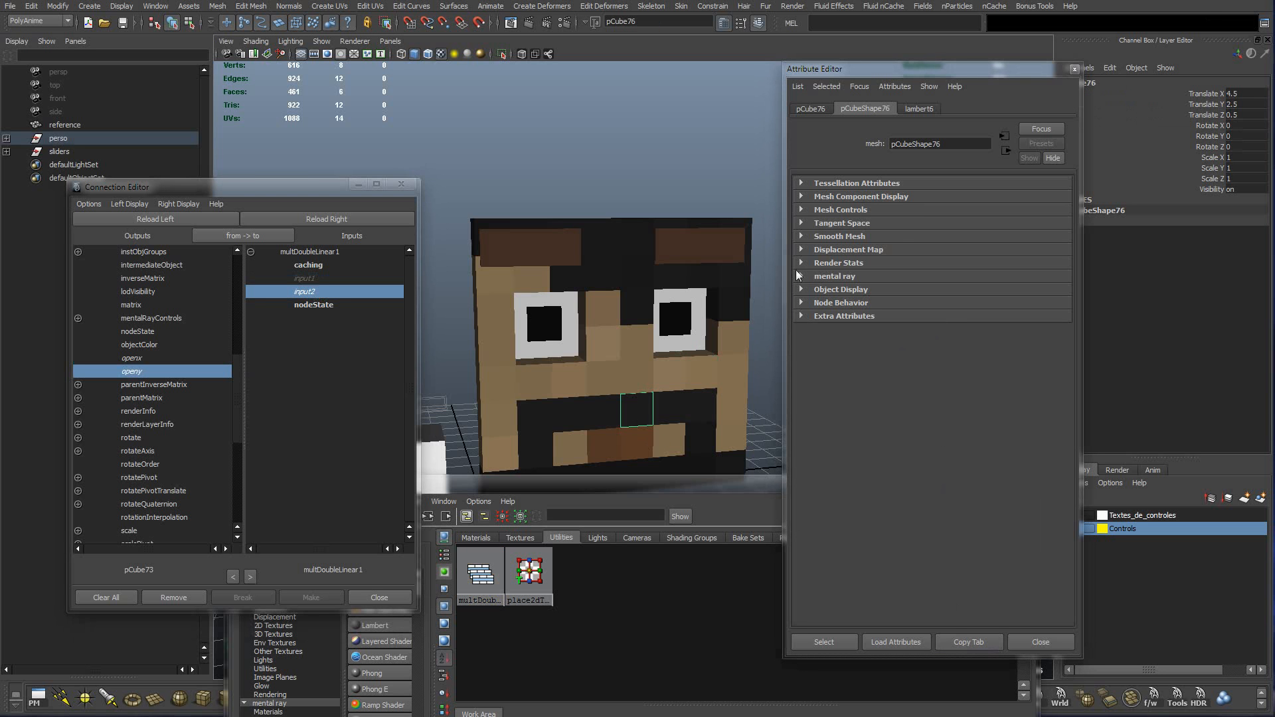
click(480, 575)
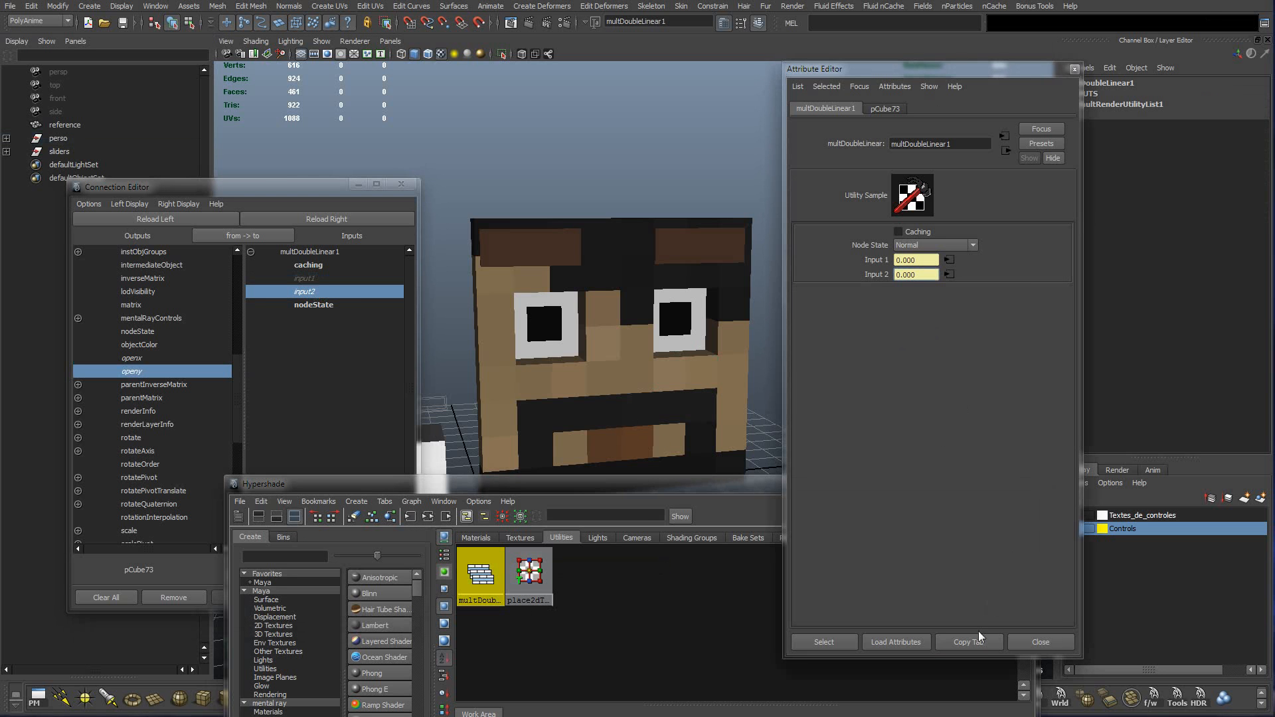
click(968, 642)
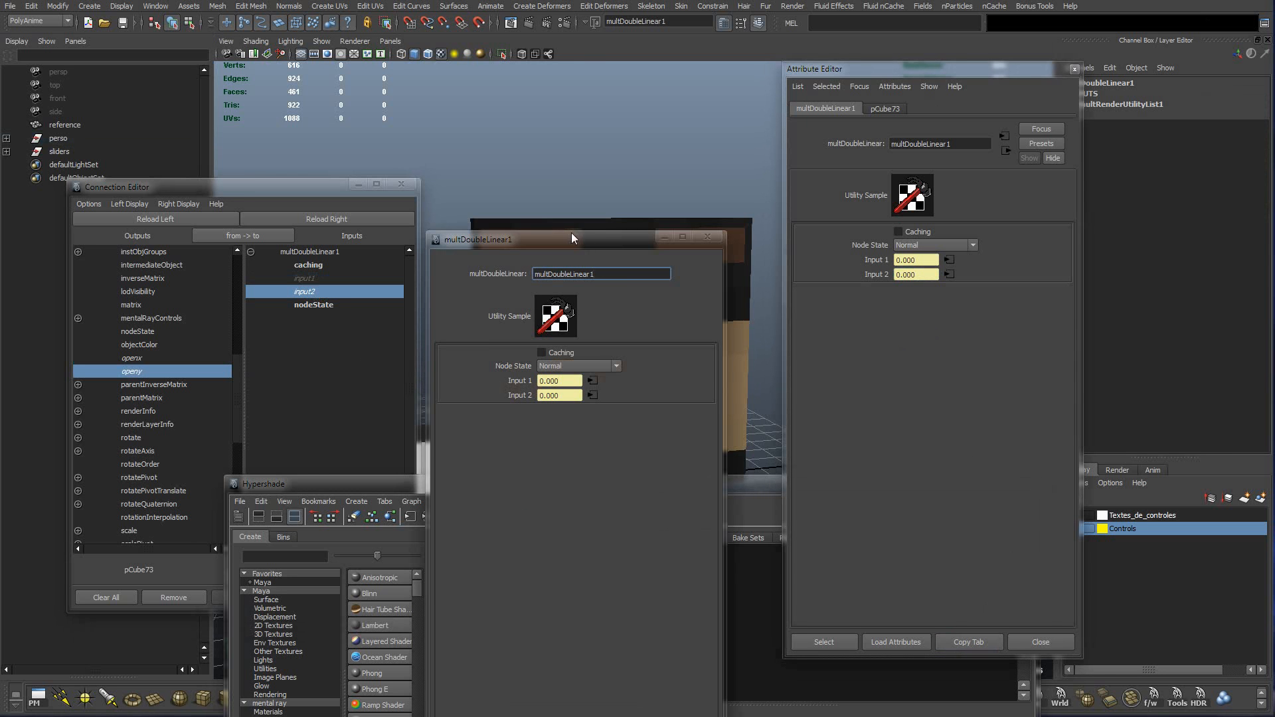
drag(573, 233, 550, 211)
Test the connections by switching the mouth cube's Openx and Openy on and back off, and close the floating attribute copy.
click(533, 418)
click(1248, 200)
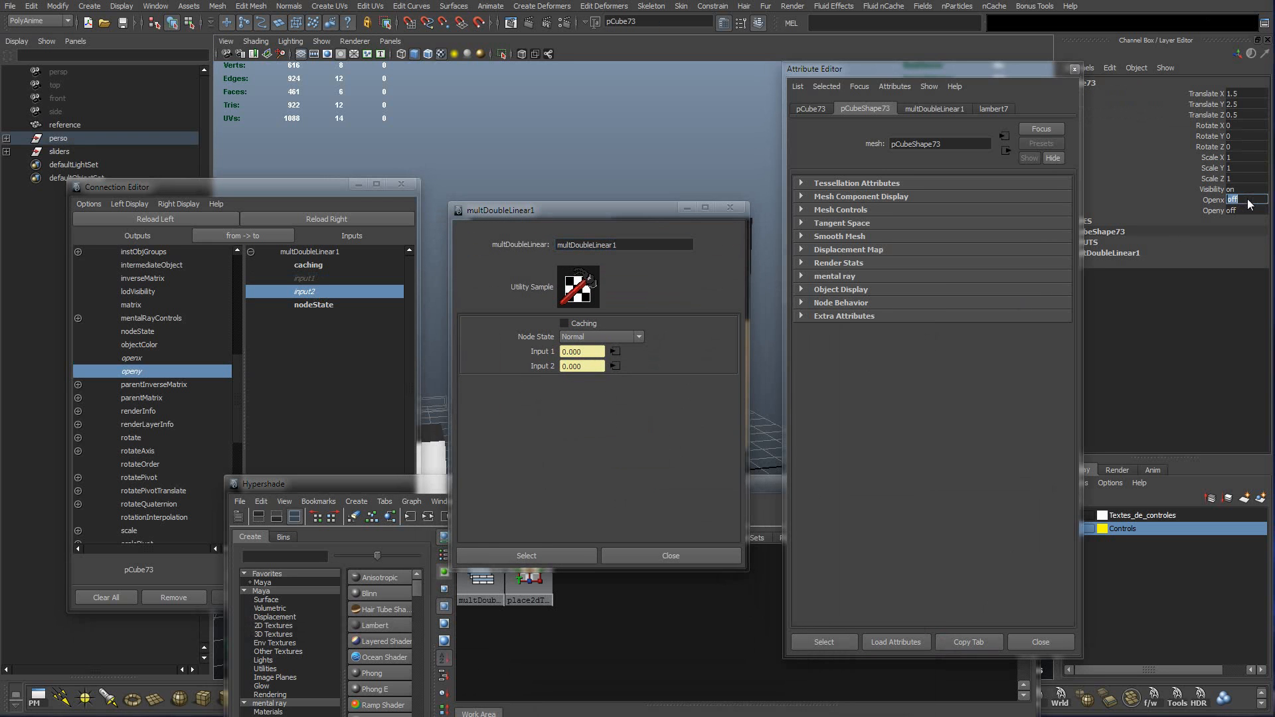
text(1)
key(Return)
click(1246, 211)
text(1)
key(Return)
text(0)
key(Return)
click(1237, 201)
text(0)
key(Return)
click(563, 443)
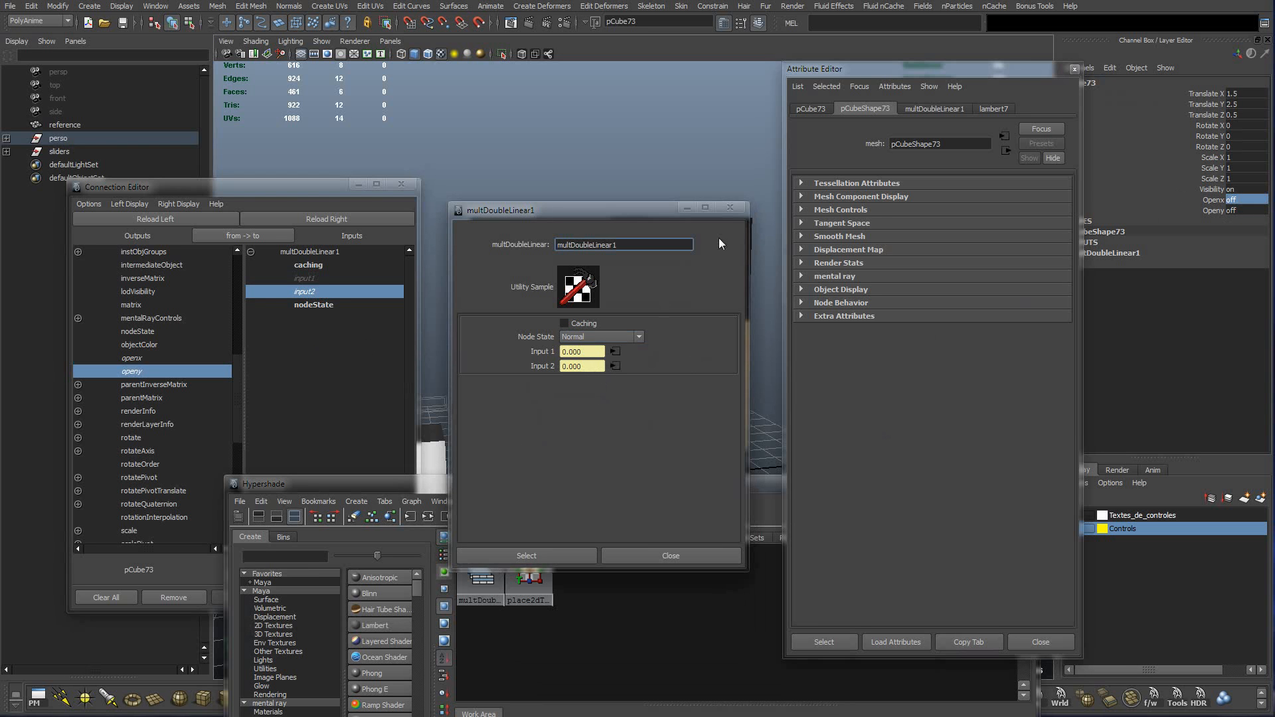
click(729, 208)
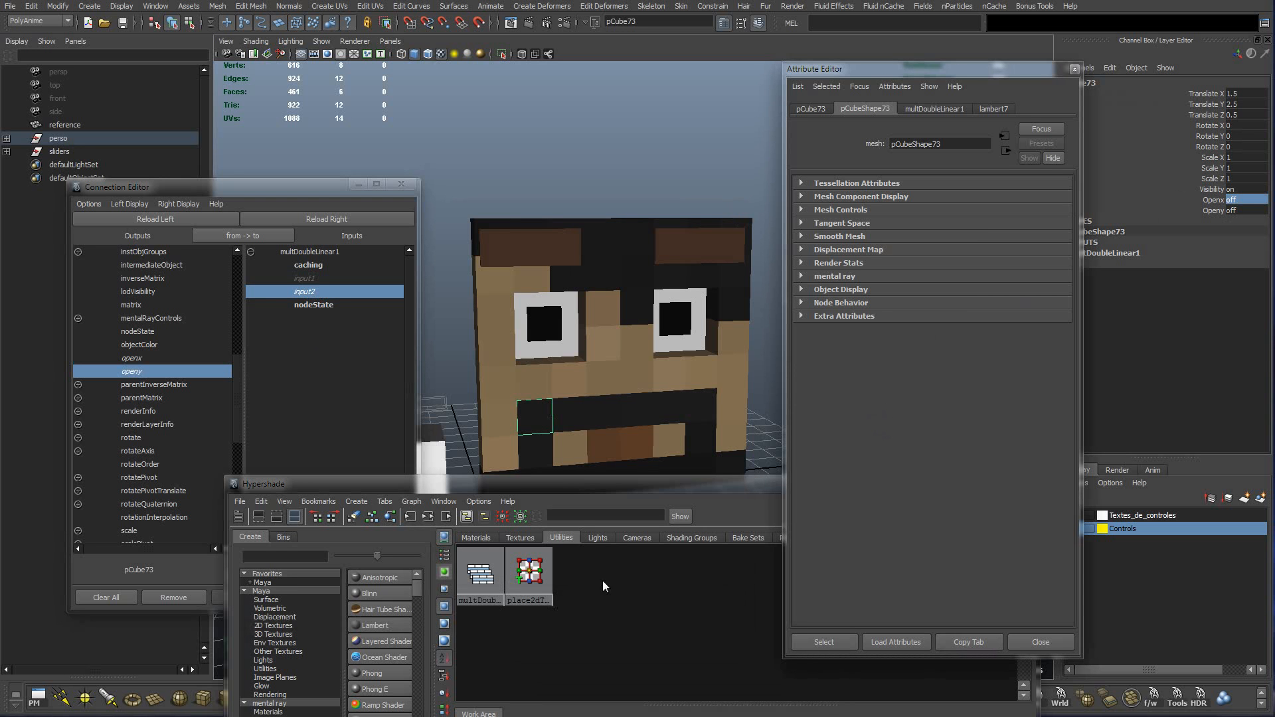
Switch the mouth cube's Openx and Openy on together and check how multDoubleLinear1's inputs respond.
click(1240, 191)
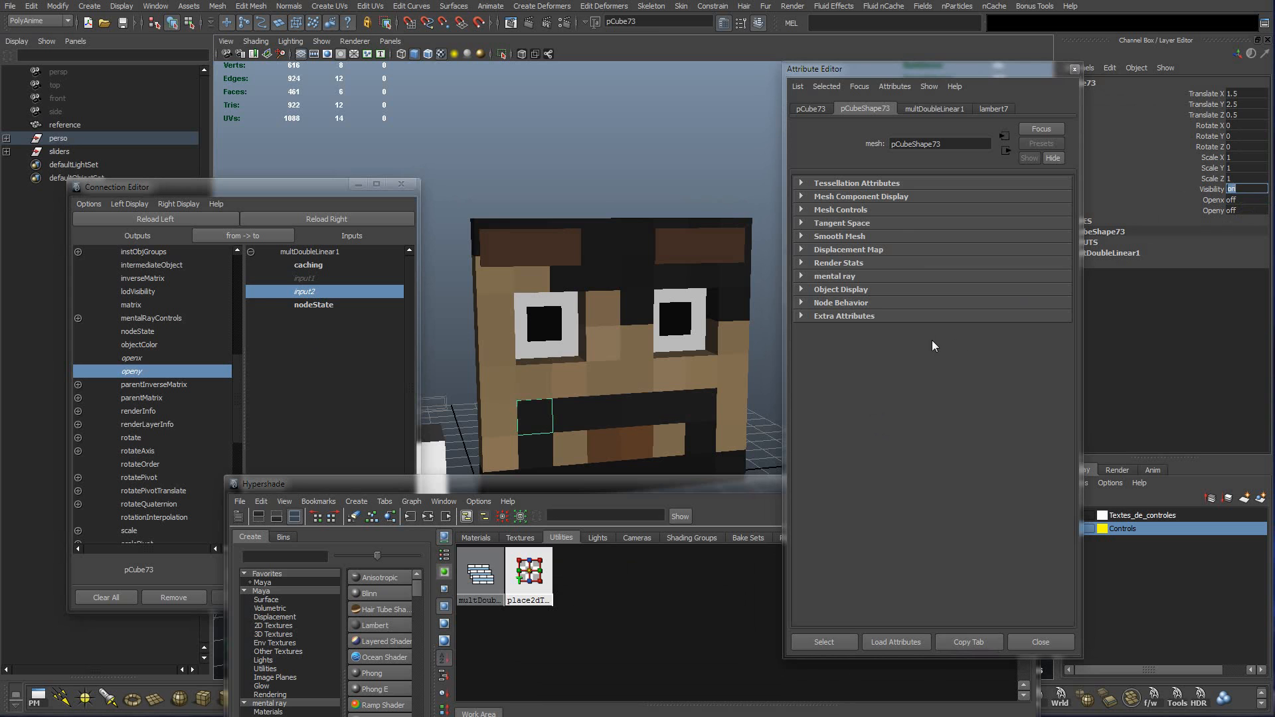
click(488, 587)
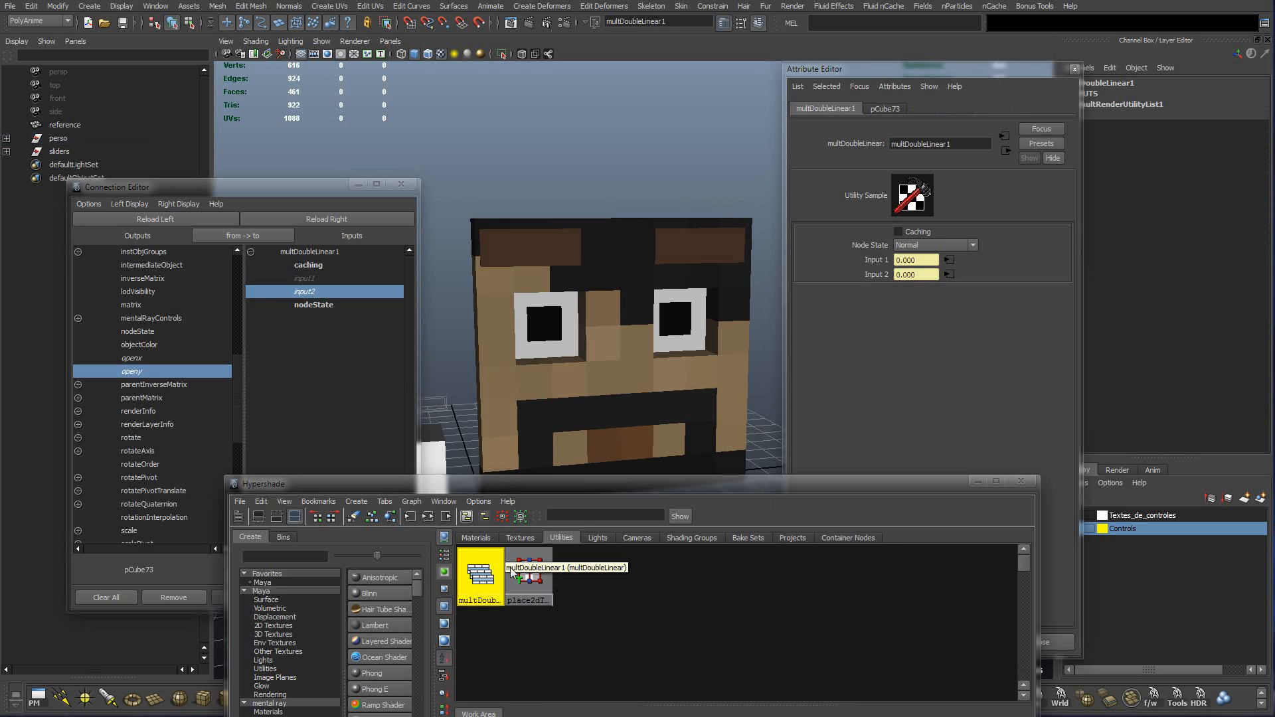
click(533, 419)
drag(1252, 210, 1248, 202)
text(1)
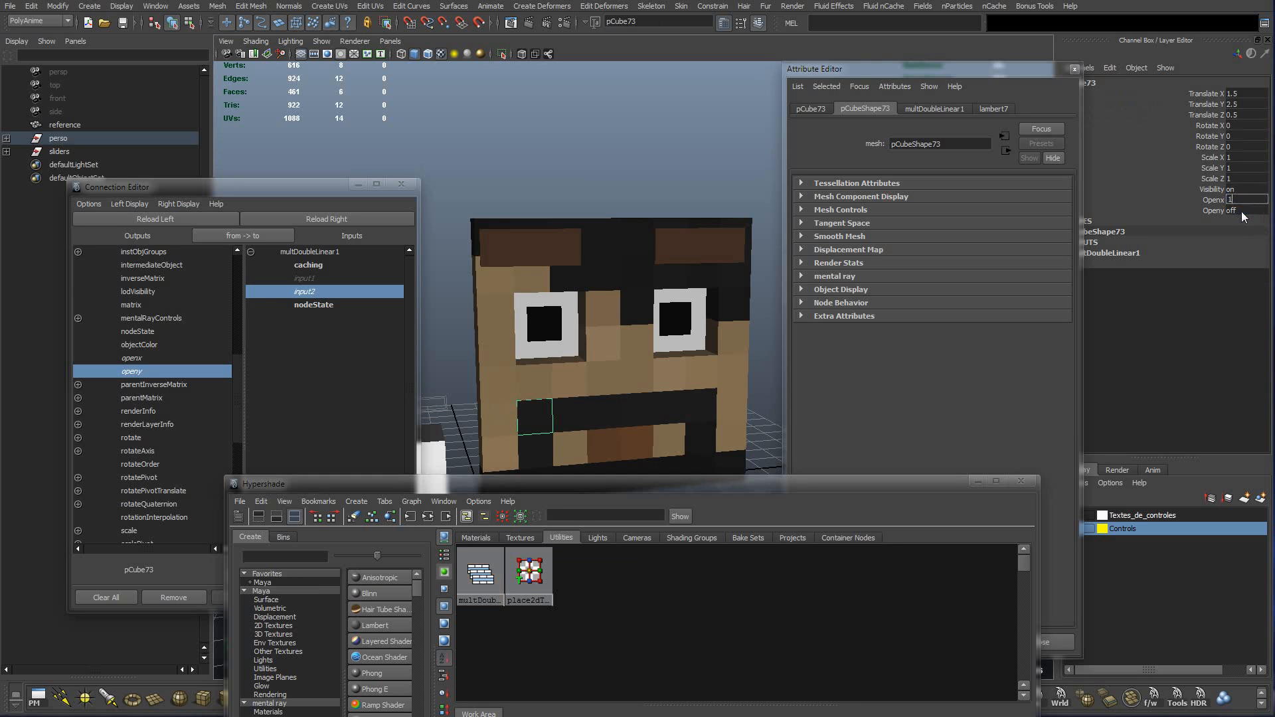
key(Return)
click(498, 564)
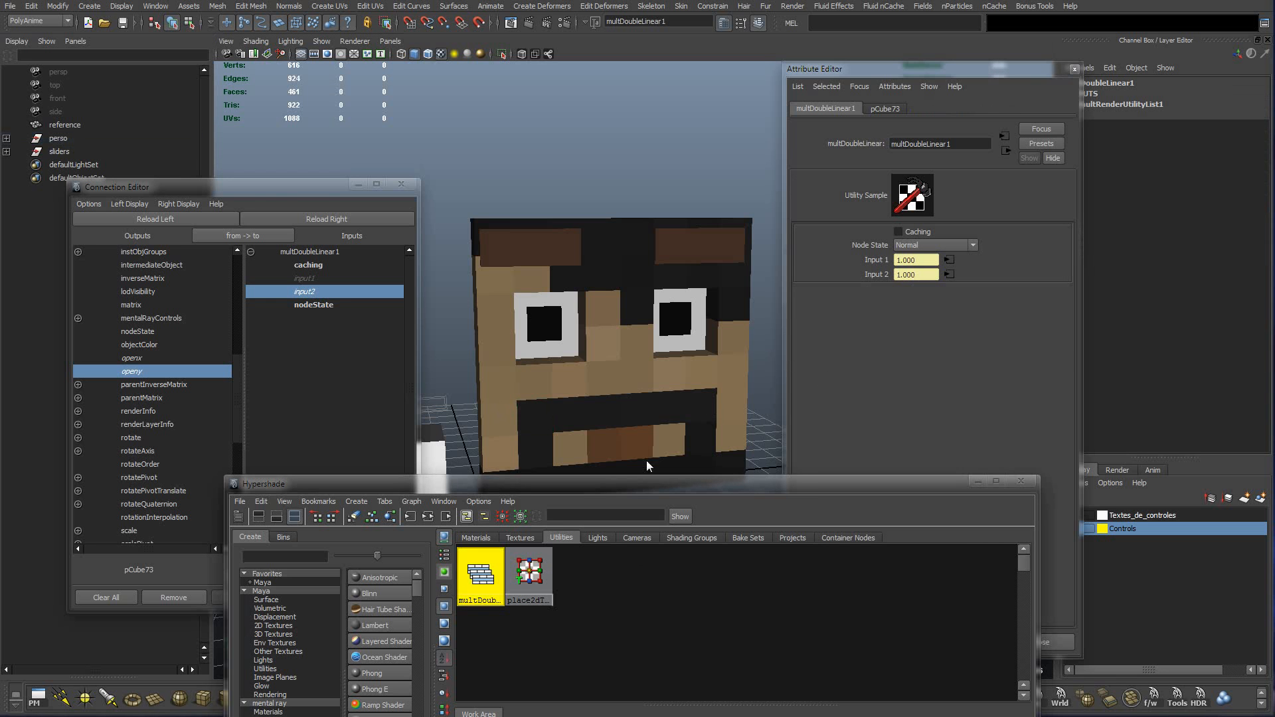
Create a Reverse utility node in the Hypershade and place it in the middle of the work area.
drag(648, 483, 685, 272)
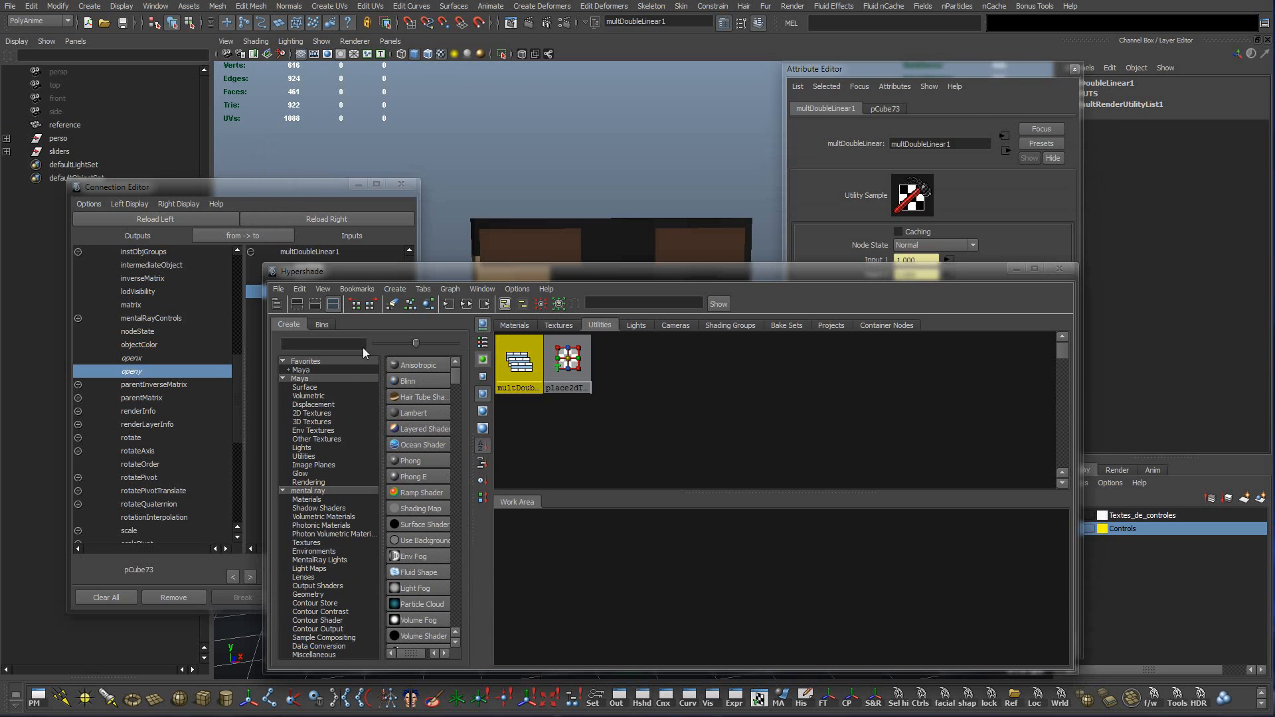
click(311, 457)
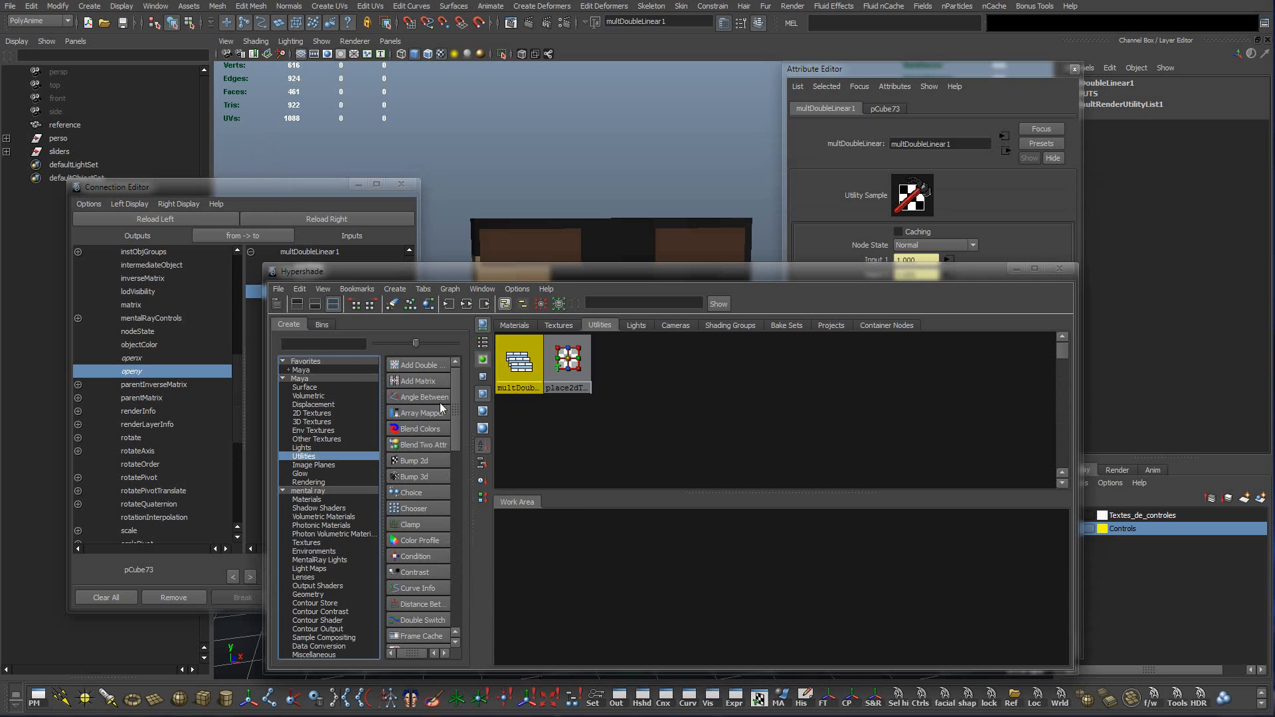
scroll(447, 540, down, 3)
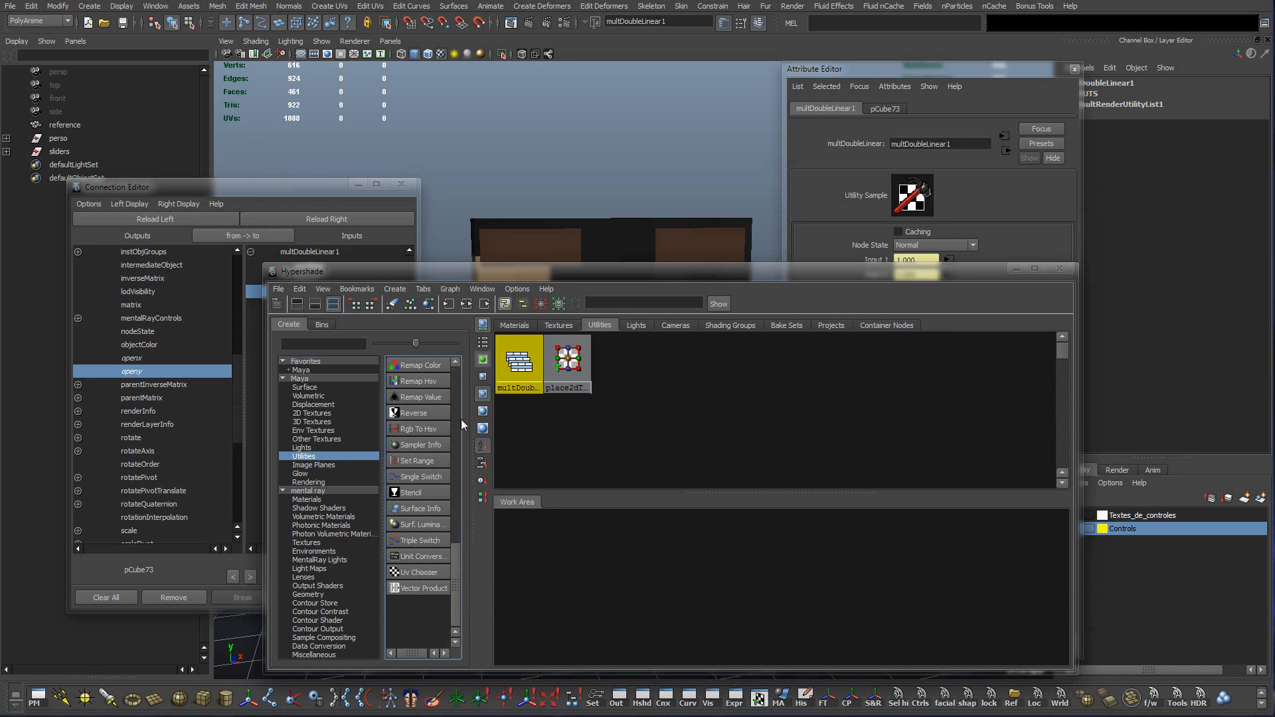
click(407, 412)
drag(519, 573, 678, 579)
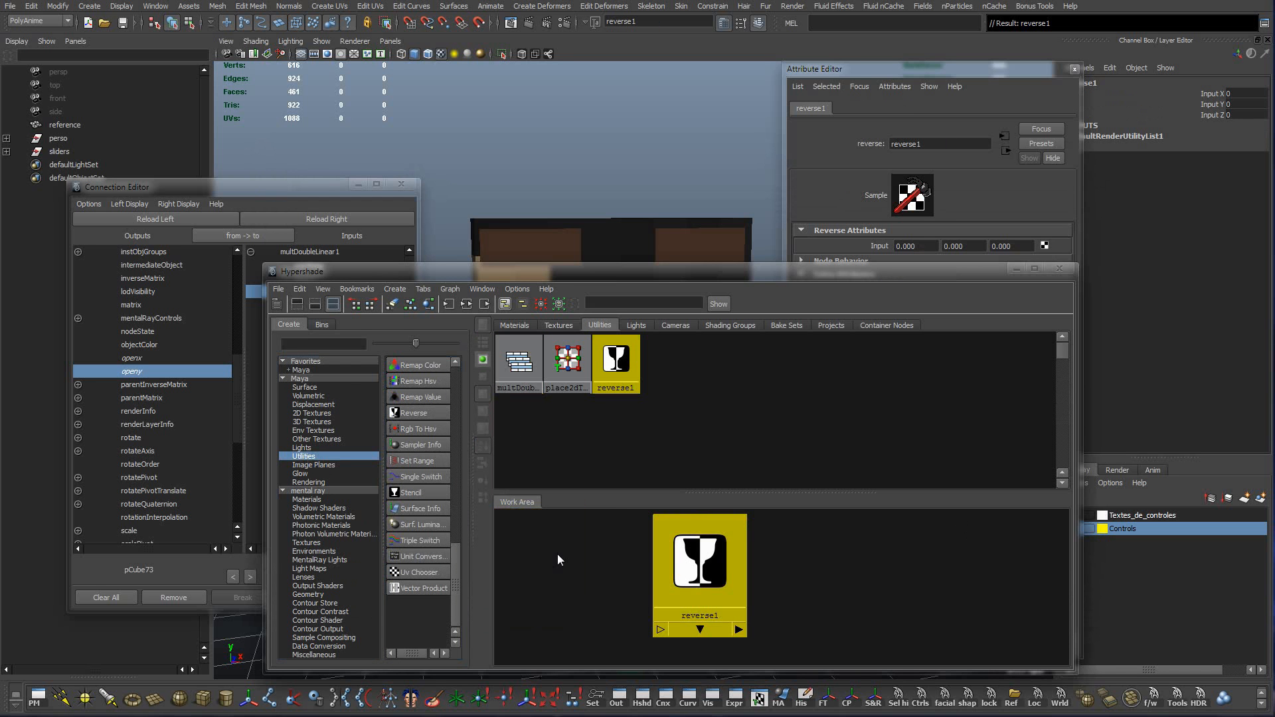
Load multDoubleLinear1 as source and reverse1 as destination in the Connection Editor, with the output attribute selected and reverse1's input expanded.
click(525, 367)
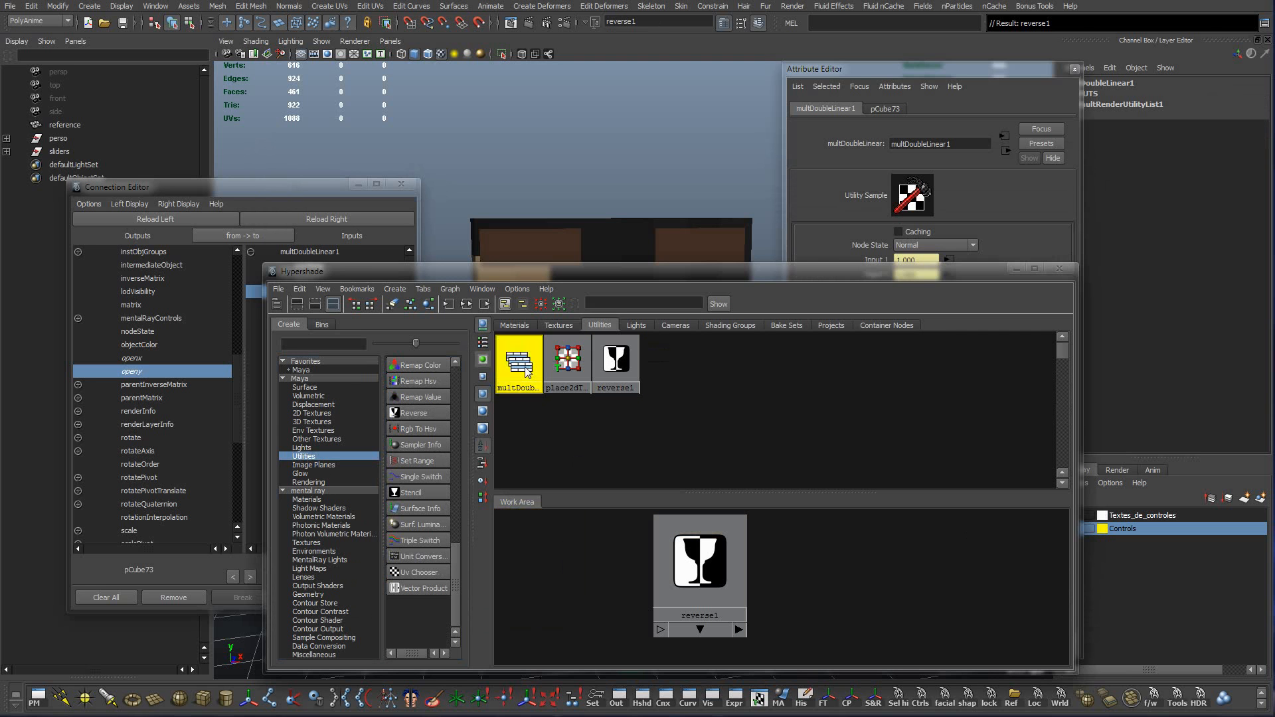
click(125, 220)
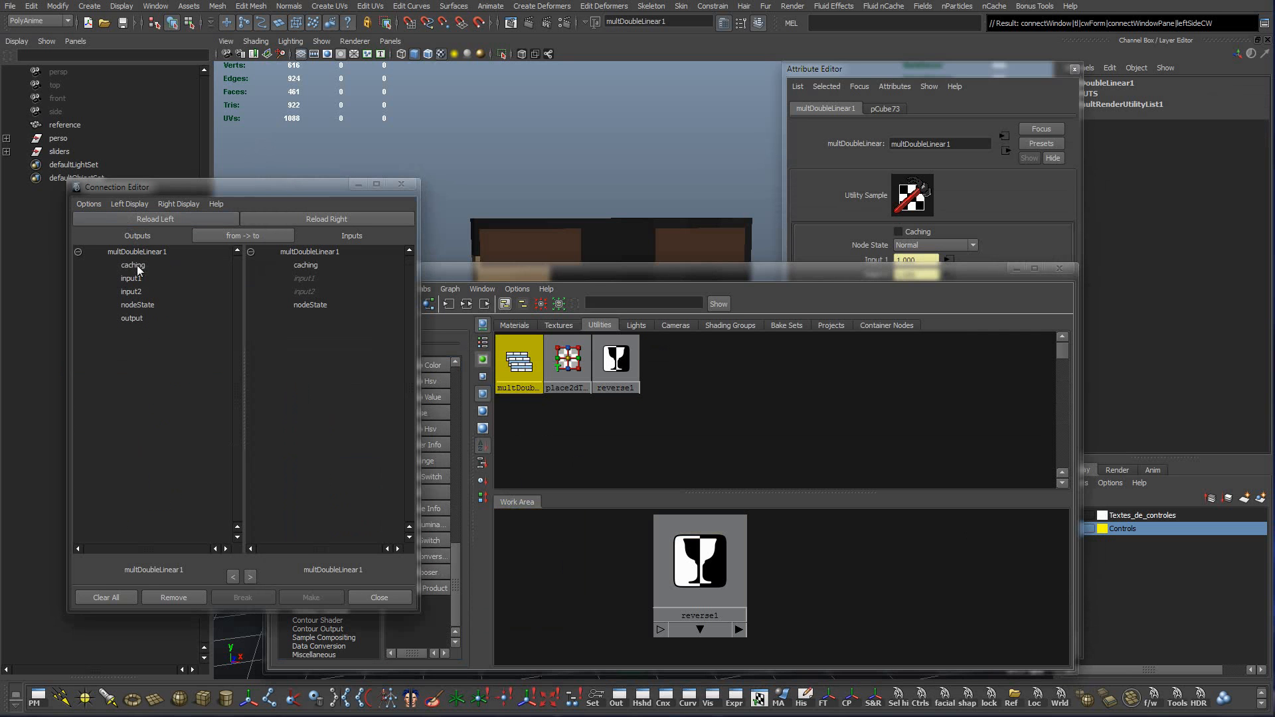
click(664, 556)
click(330, 219)
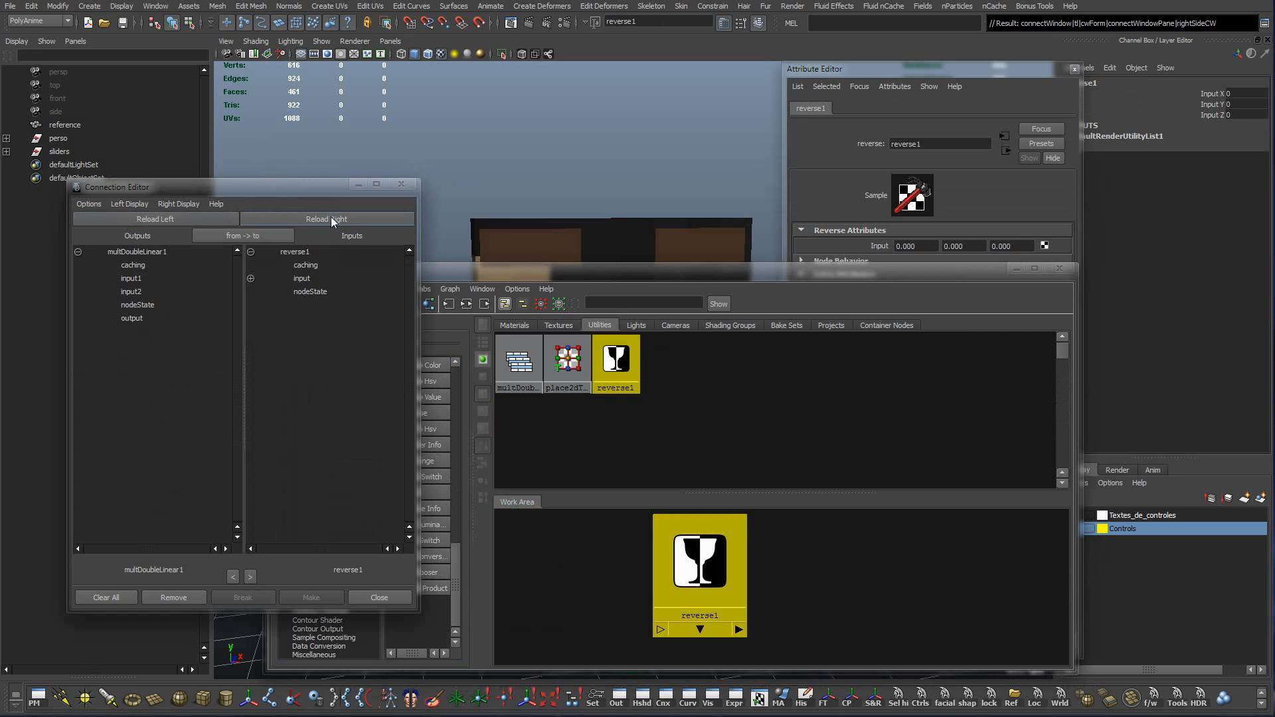
click(140, 317)
click(251, 278)
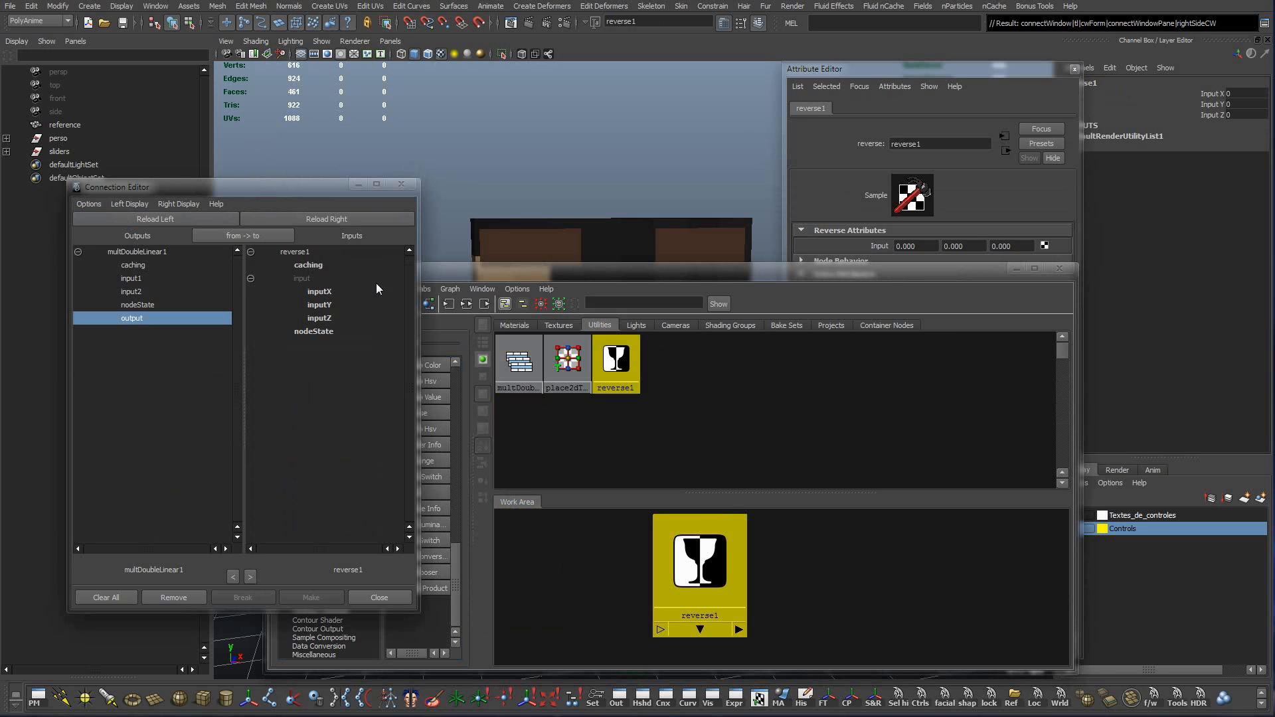
Connect multDoubleLinear1's output to reverse1's inputX, reviewing both nodes' attributes, and clear the selection.
click(683, 575)
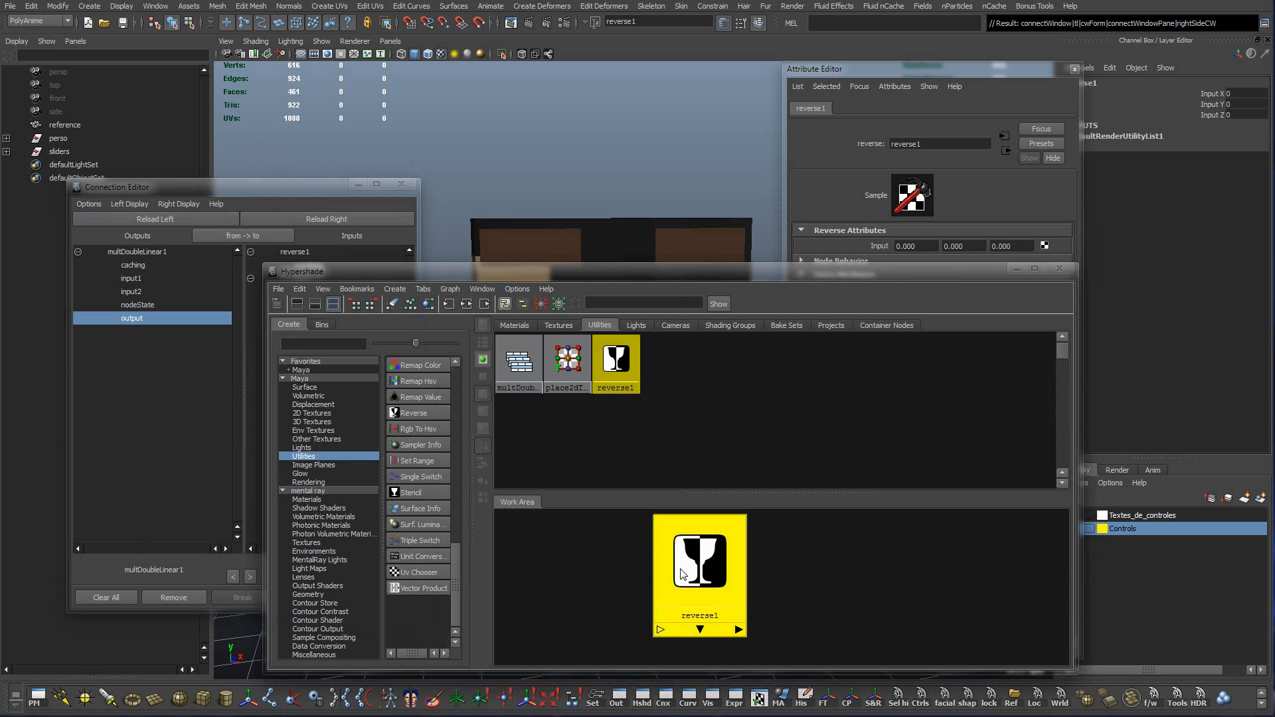
drag(348, 272, 366, 325)
click(322, 279)
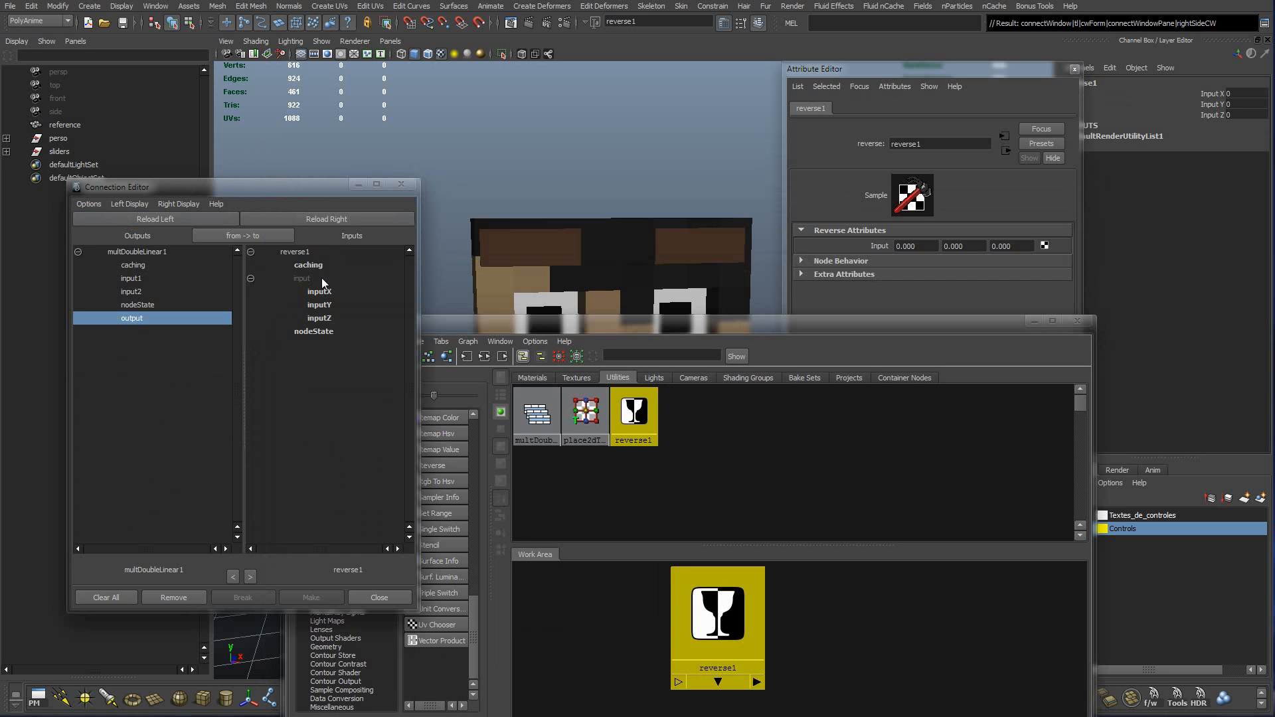
click(536, 415)
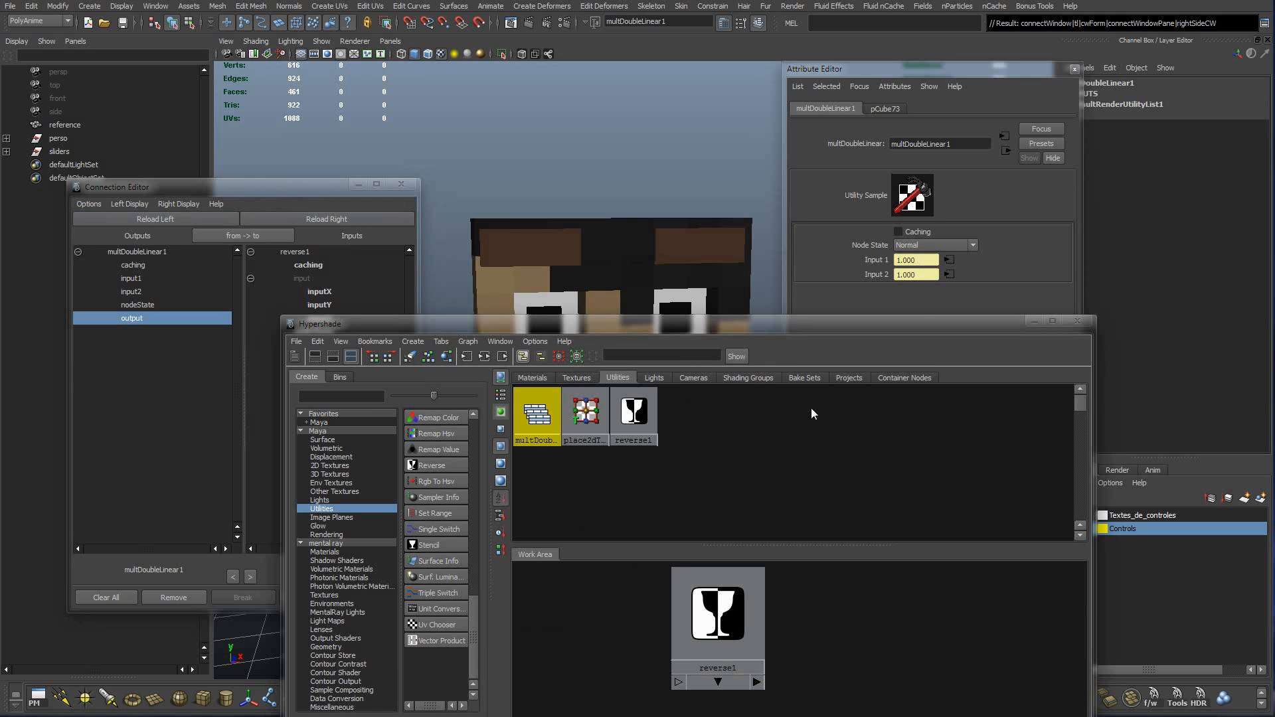
click(746, 604)
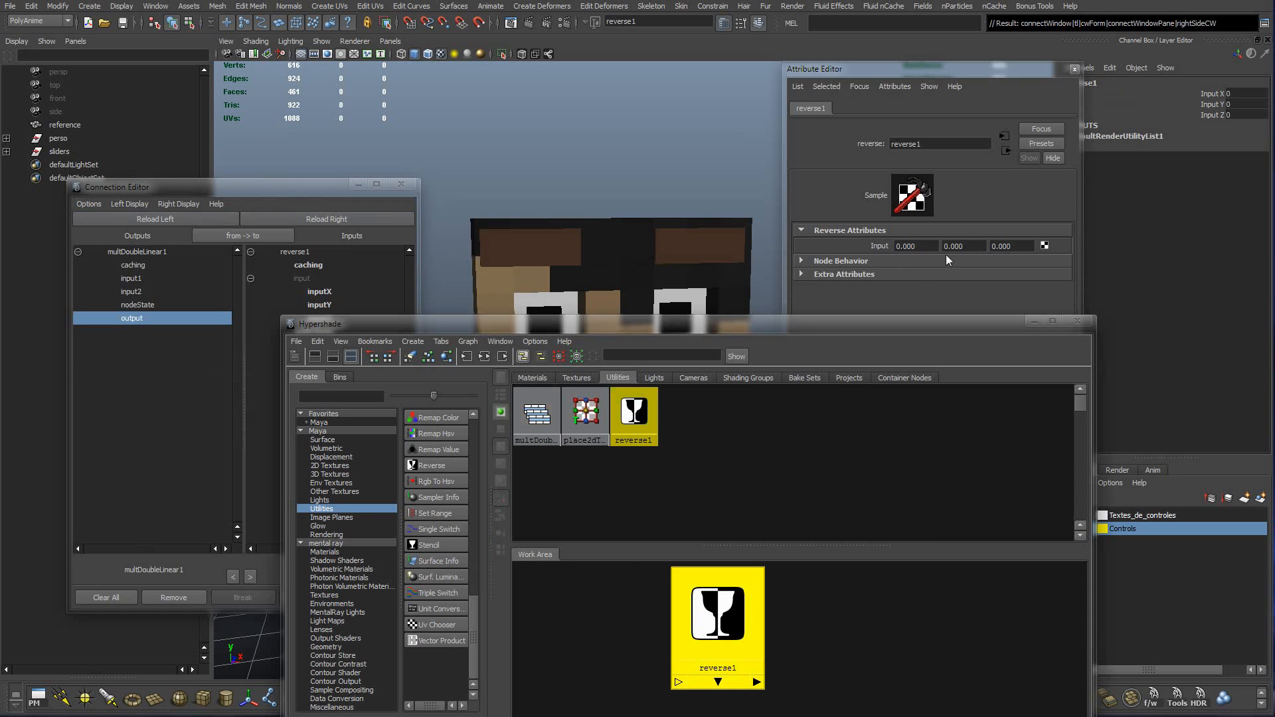
click(297, 194)
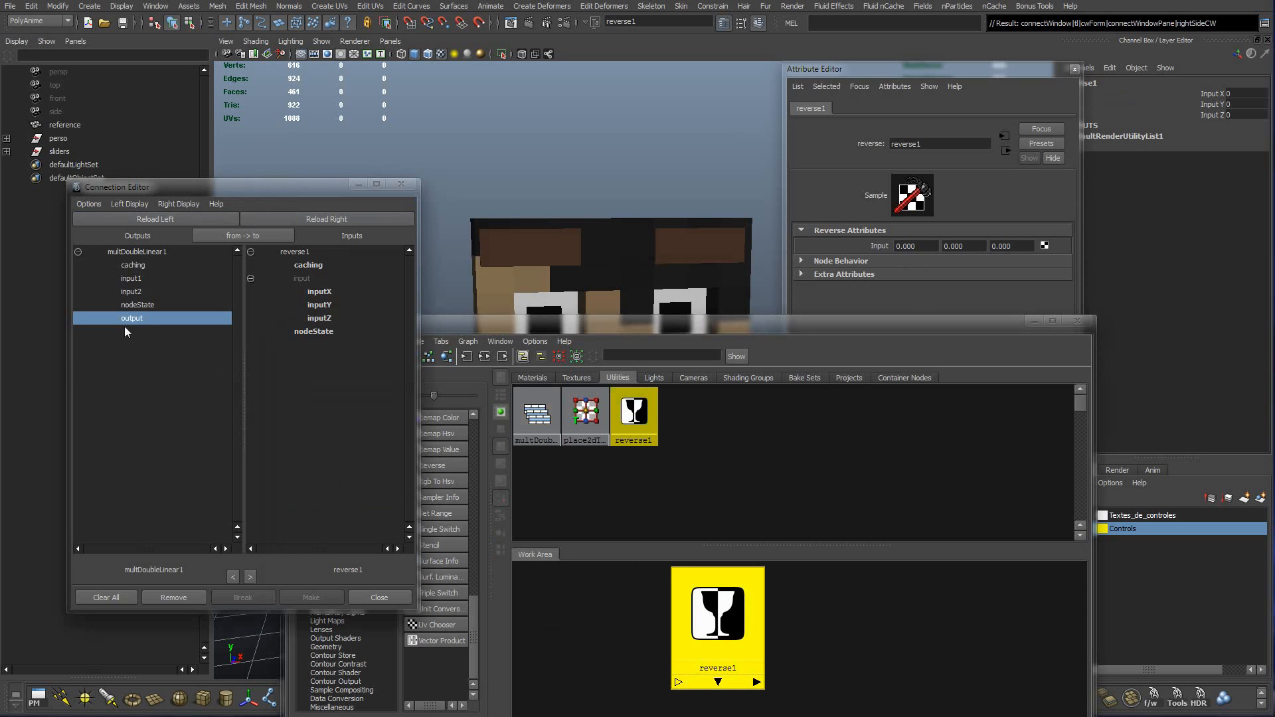
click(325, 291)
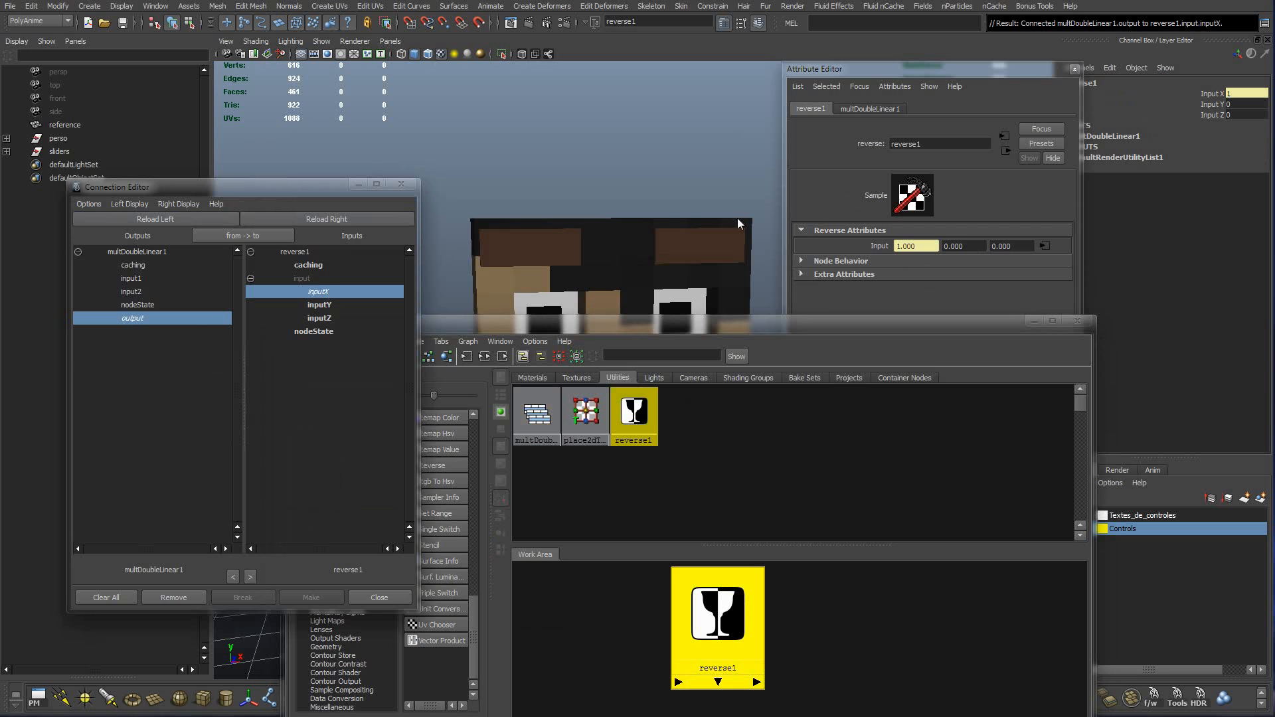
click(960, 301)
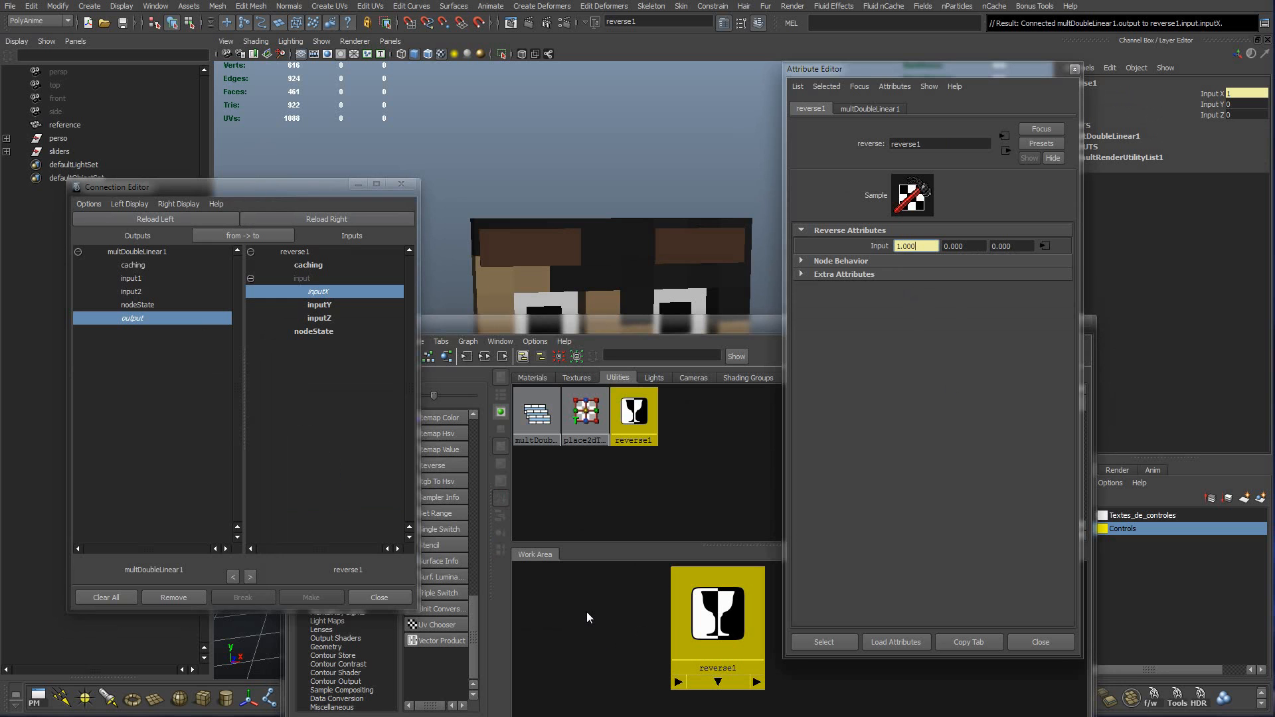
click(571, 654)
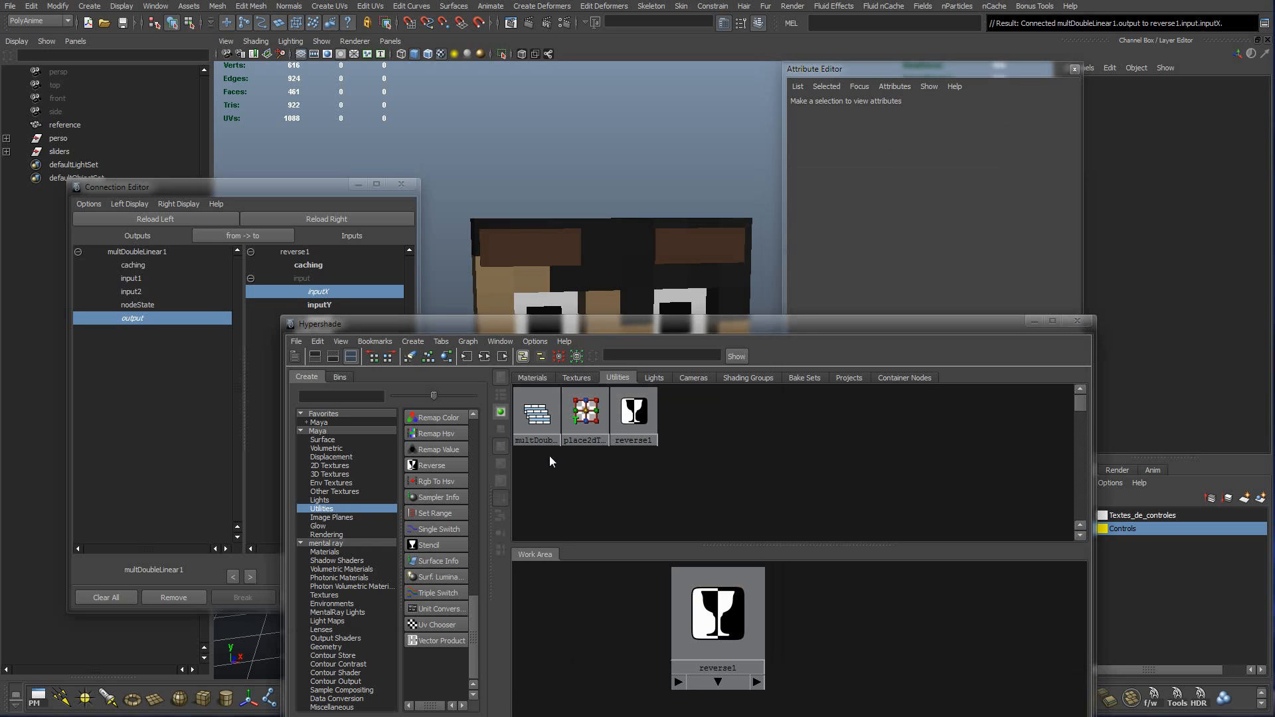
Load reverse1 as the source in the Connection Editor, expand its output and select outputX.
drag(653, 325, 632, 533)
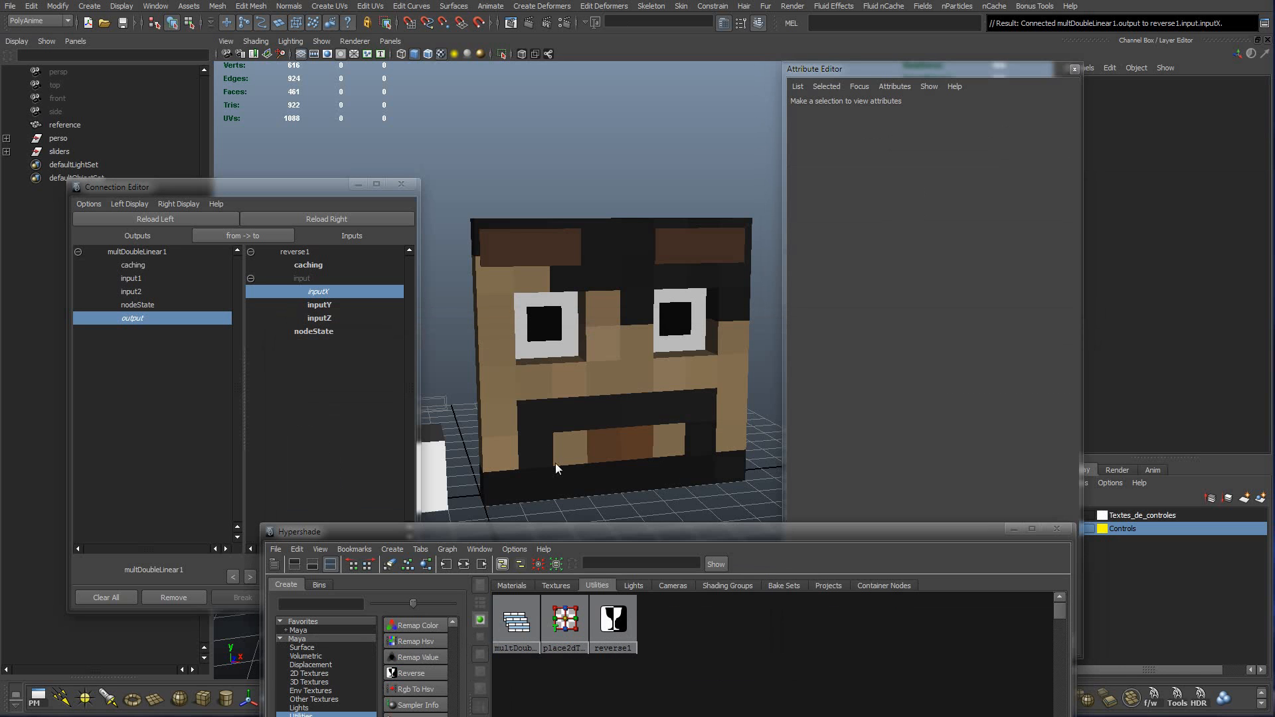
click(538, 425)
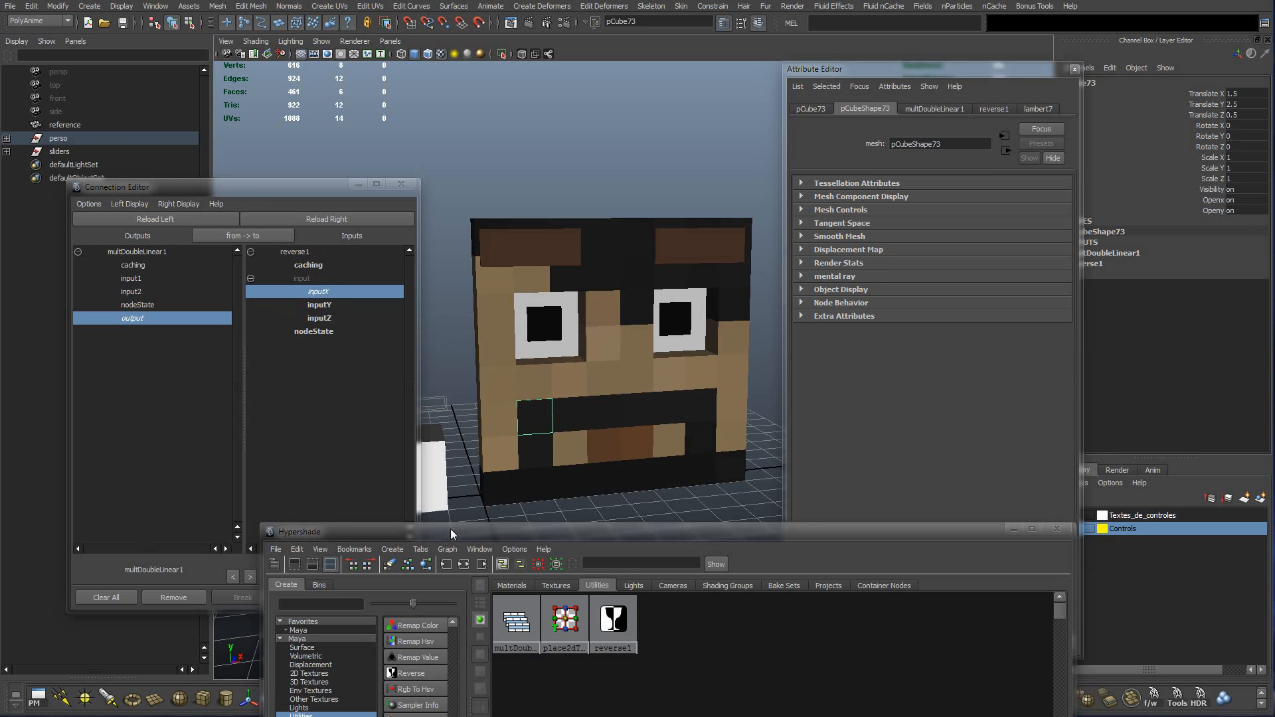
drag(451, 528, 459, 352)
click(690, 671)
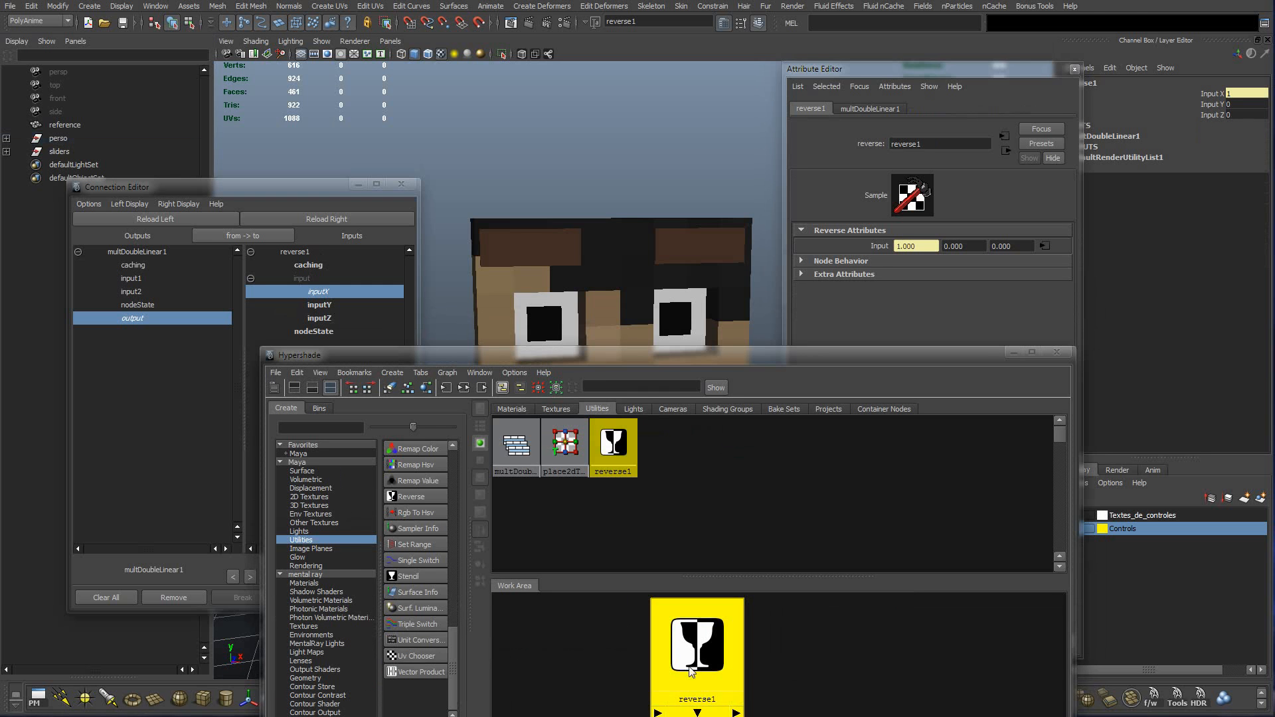
click(134, 219)
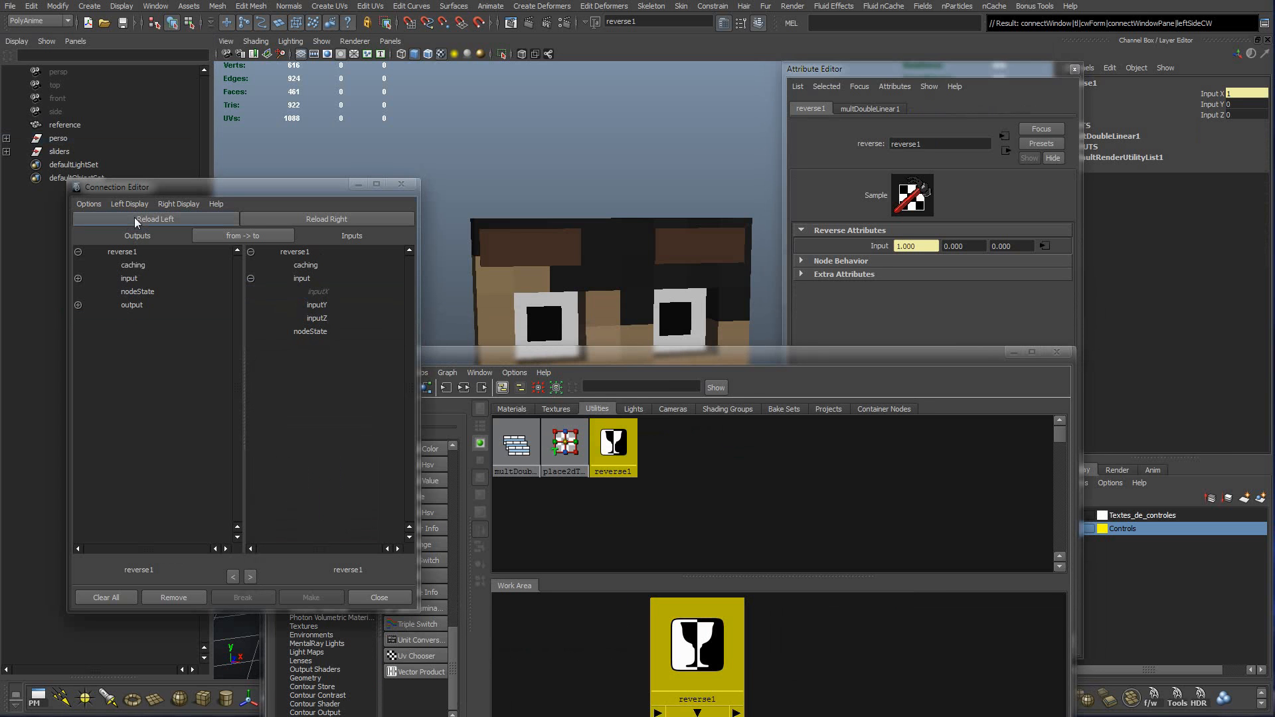
click(78, 305)
click(146, 319)
Load the upper-row corner mouth cube as the destination and connect reverse1's outputX to its visibility.
drag(647, 360, 640, 563)
click(525, 411)
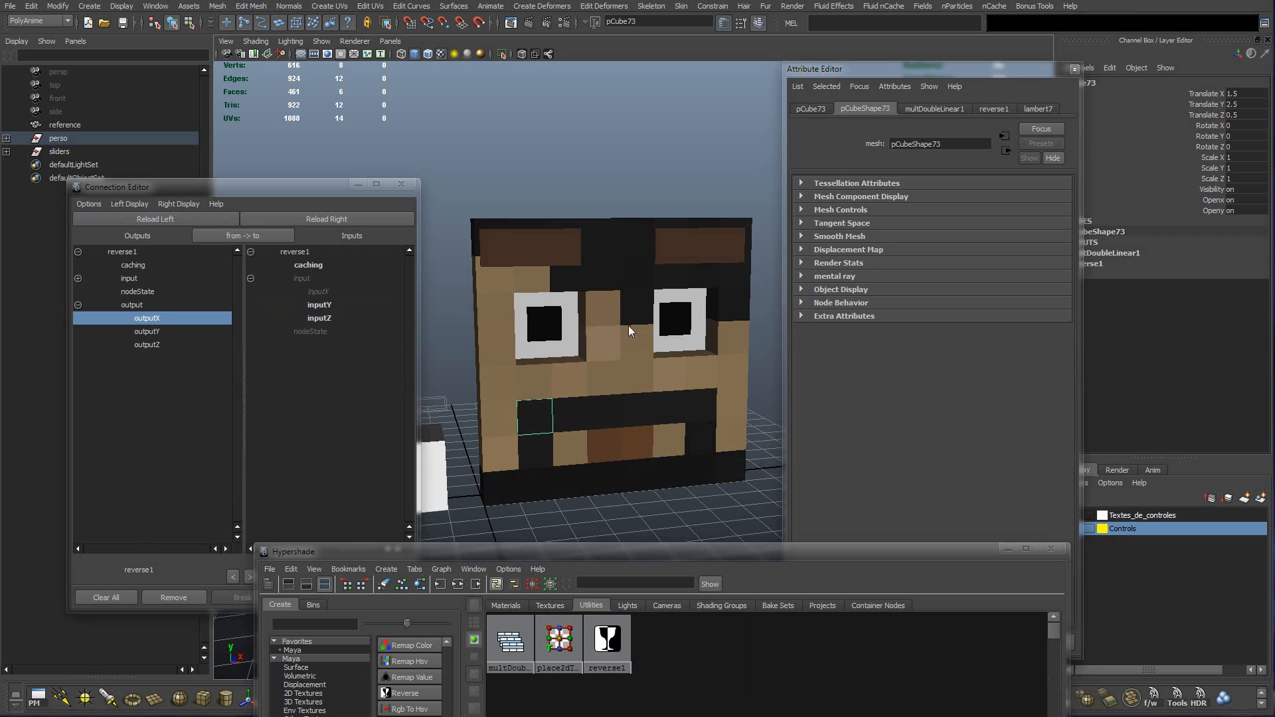
click(318, 221)
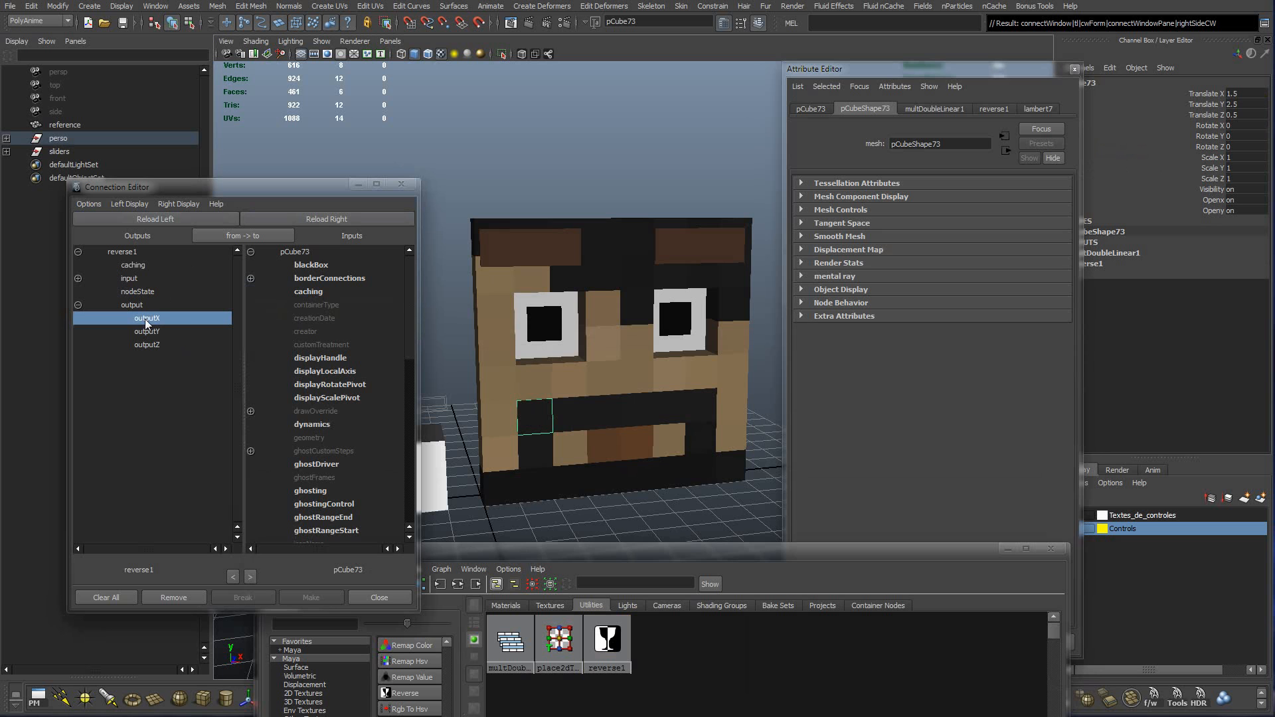
drag(412, 291, 399, 456)
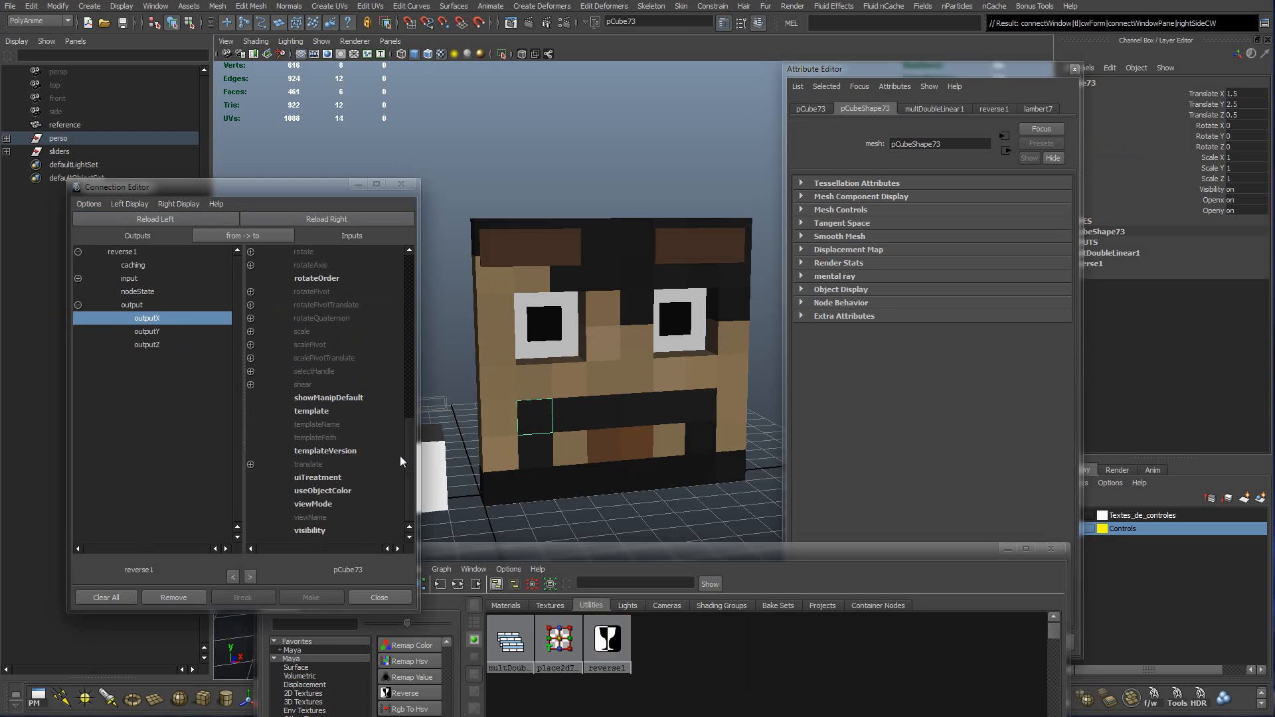
click(309, 530)
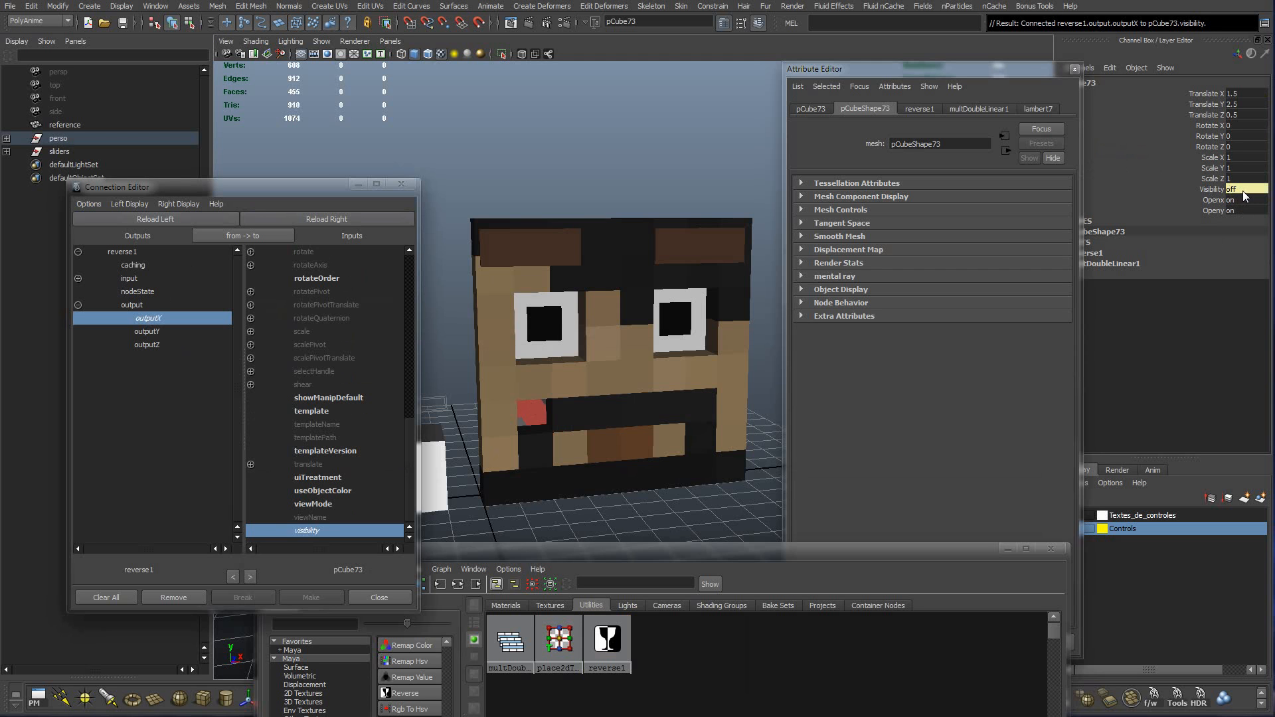
Set the mouth cube's Openx and Openy to off and check its driven Visibility.
drag(1244, 199, 1243, 216)
text(0)
key(Return)
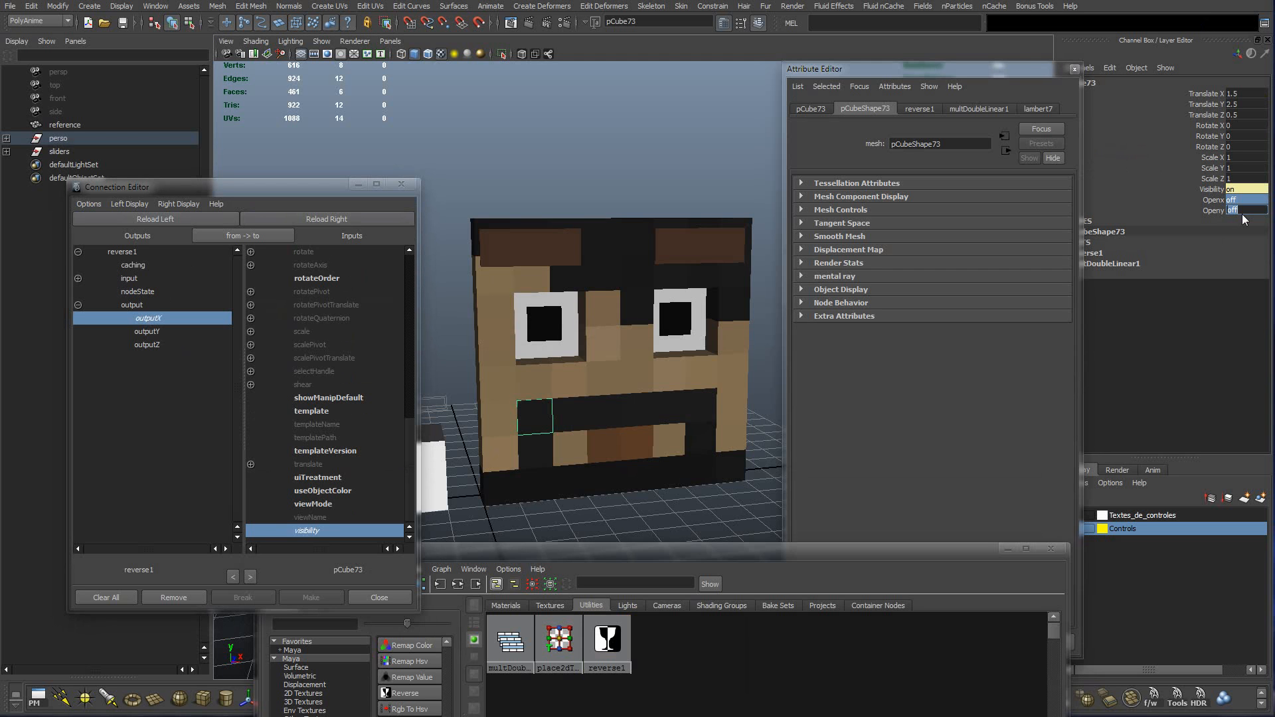
click(1217, 190)
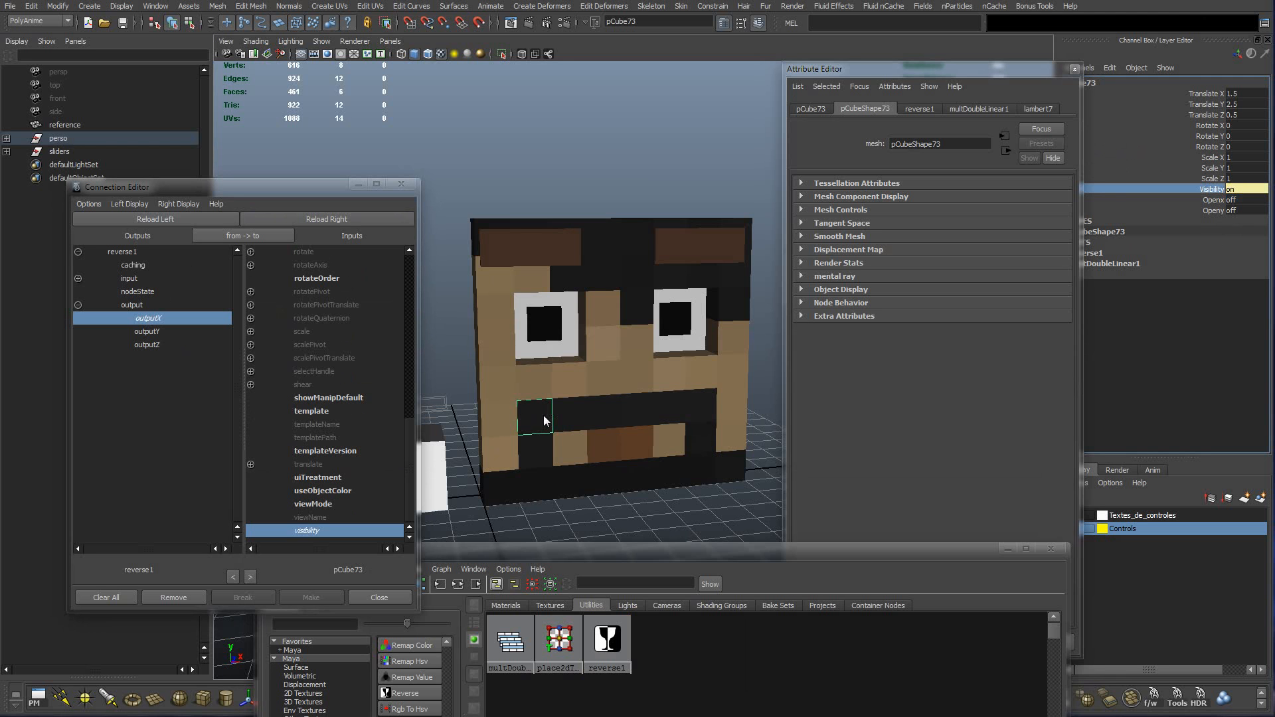
Move the Connection Editor away from the face and close the Hypershade and the Attribute Editor.
drag(521, 554, 529, 270)
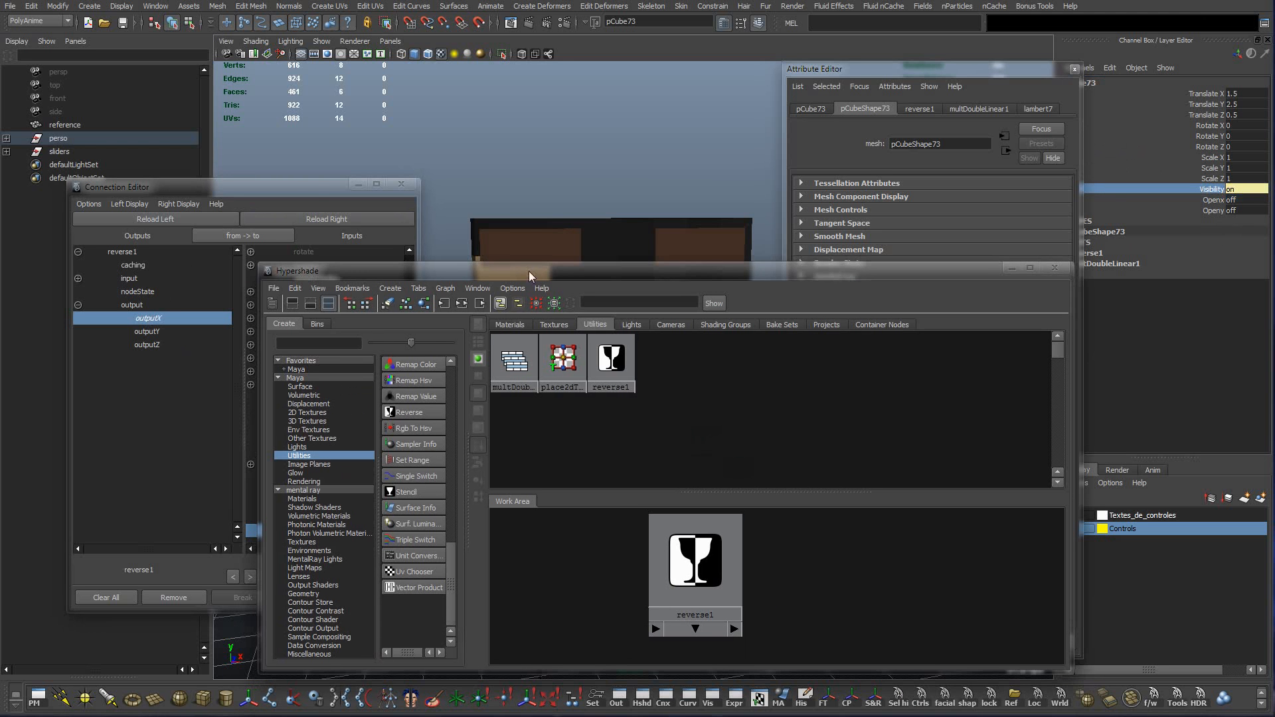
drag(302, 182, 297, 133)
drag(748, 276, 740, 284)
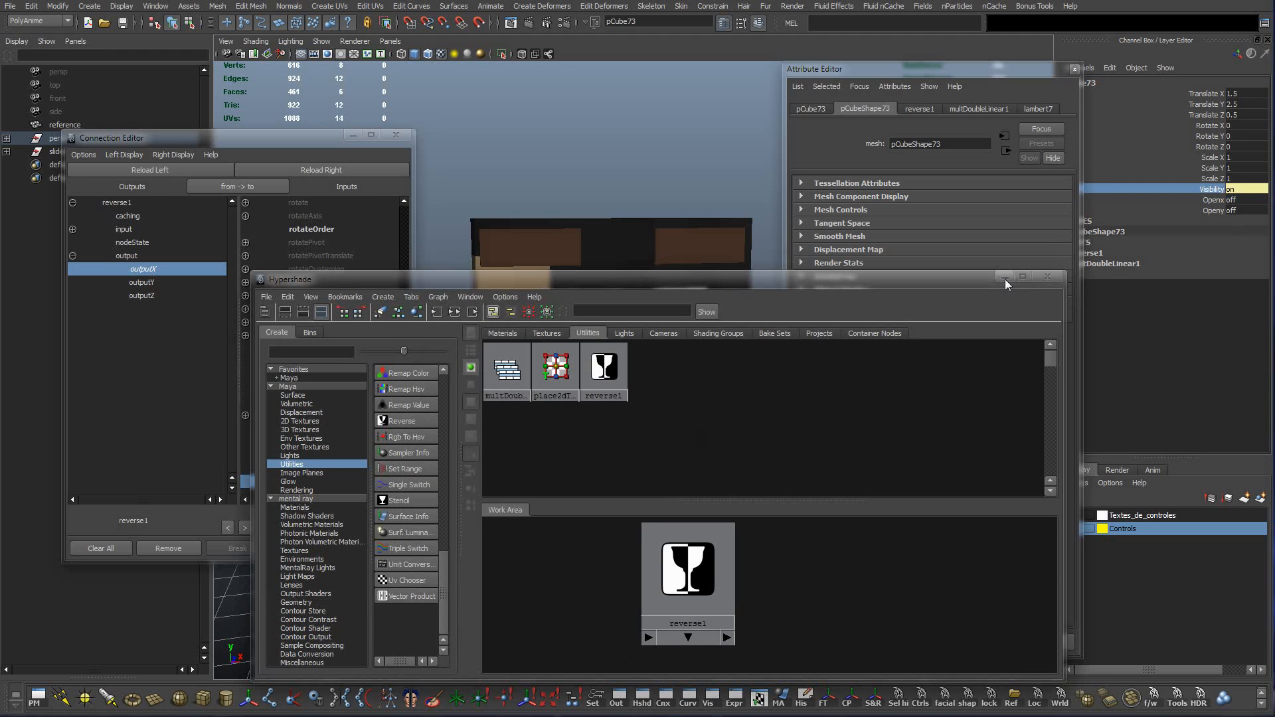
click(1055, 277)
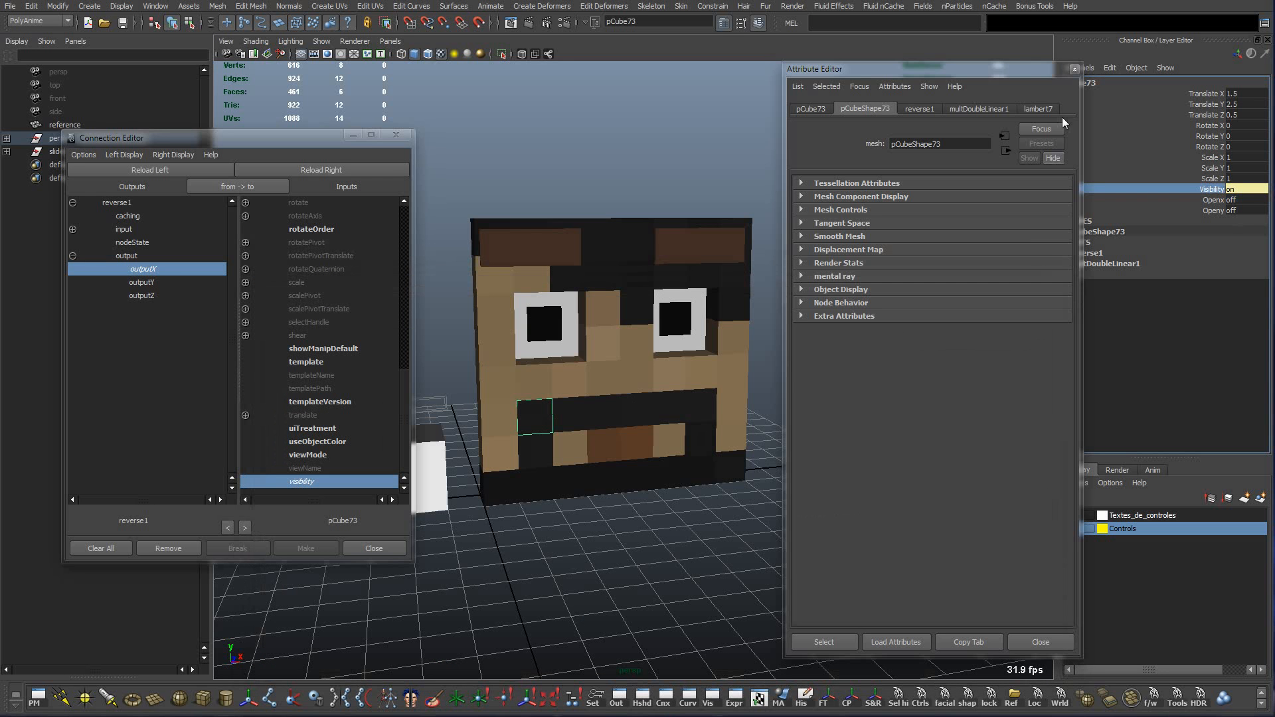
click(1074, 69)
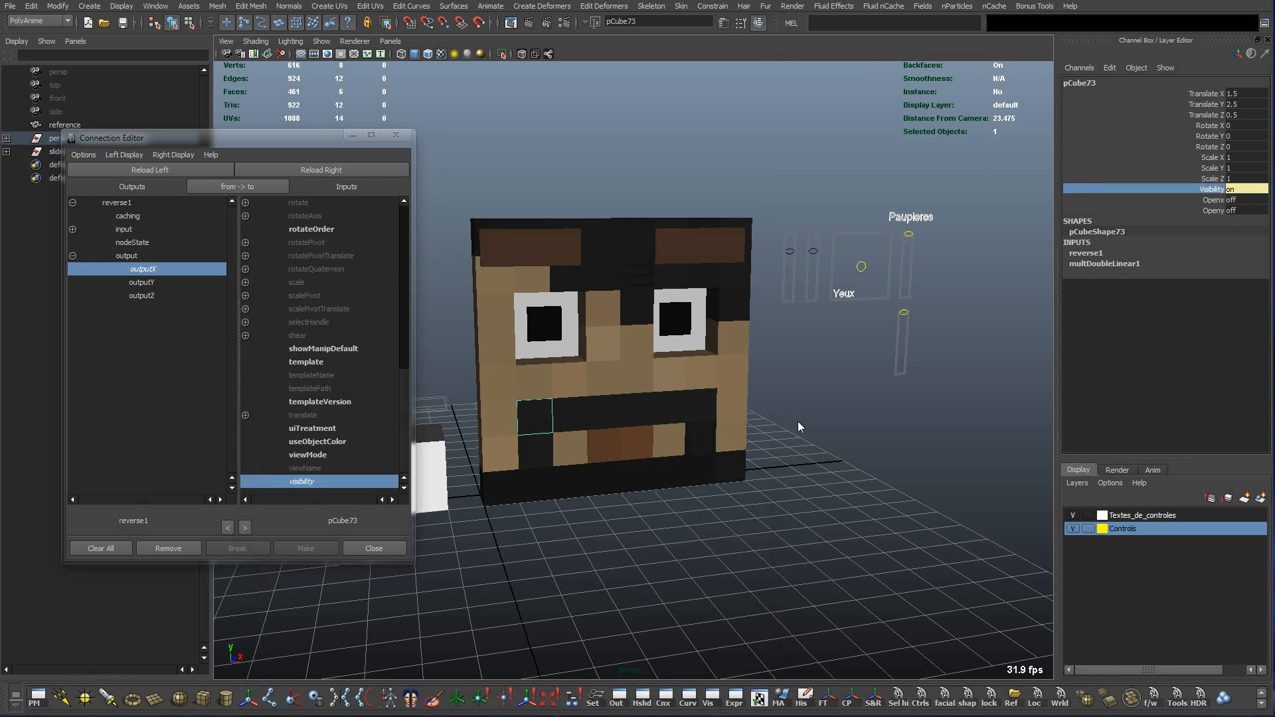
Go through the remaining cubes of the mouth's upper row by selecting them one at a time.
click(574, 412)
click(601, 413)
click(632, 413)
click(682, 413)
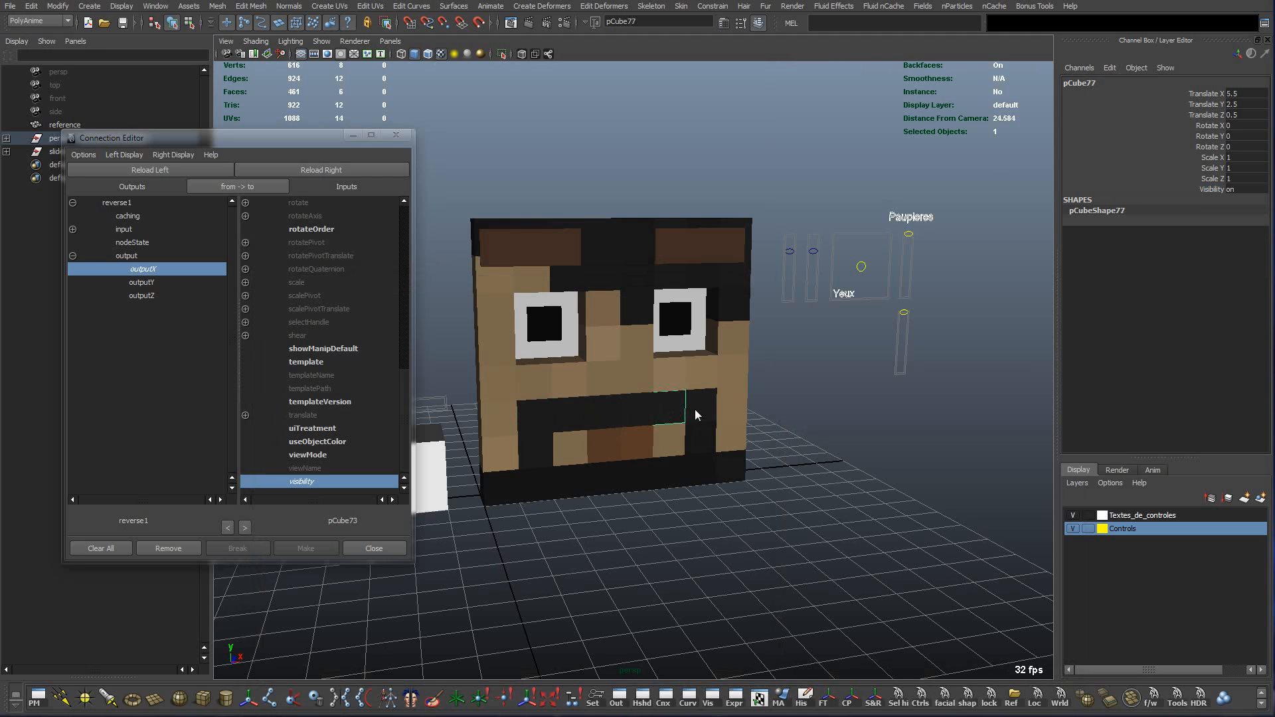
Select the upper-row corner cube of the mouth that carries the Openx and Openy attributes and close the Connection Editor.
click(695, 411)
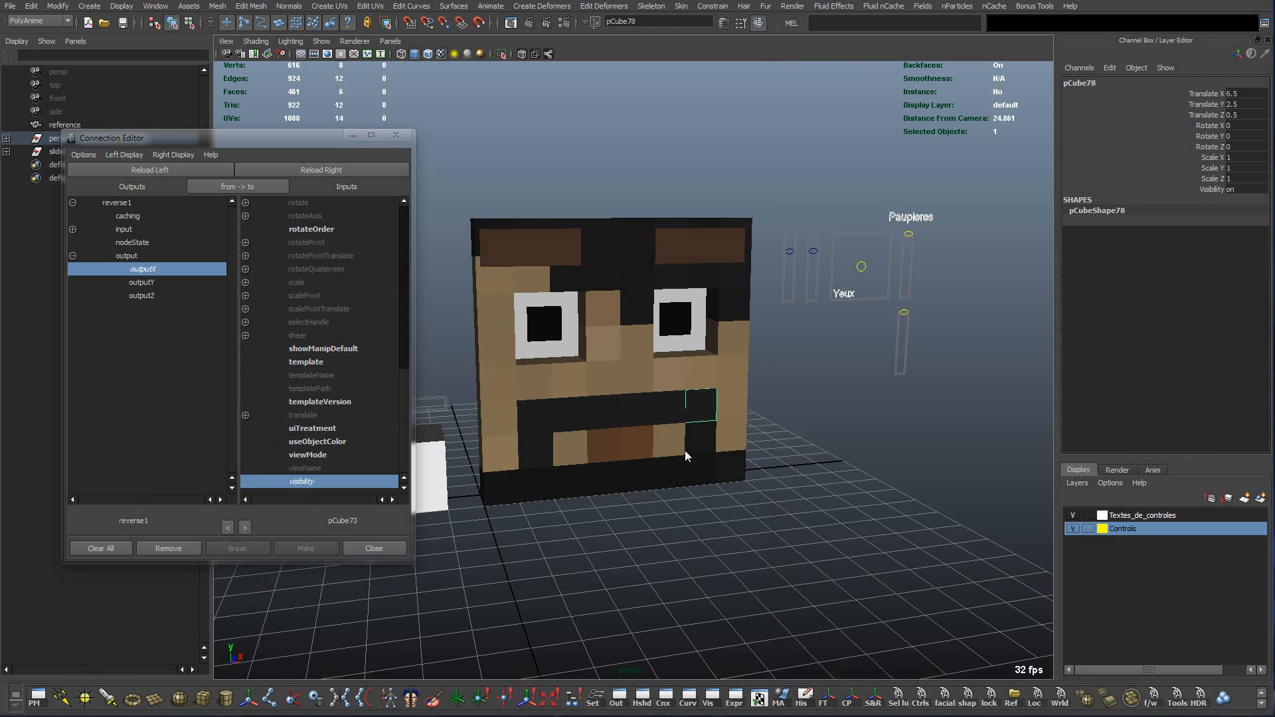
click(536, 430)
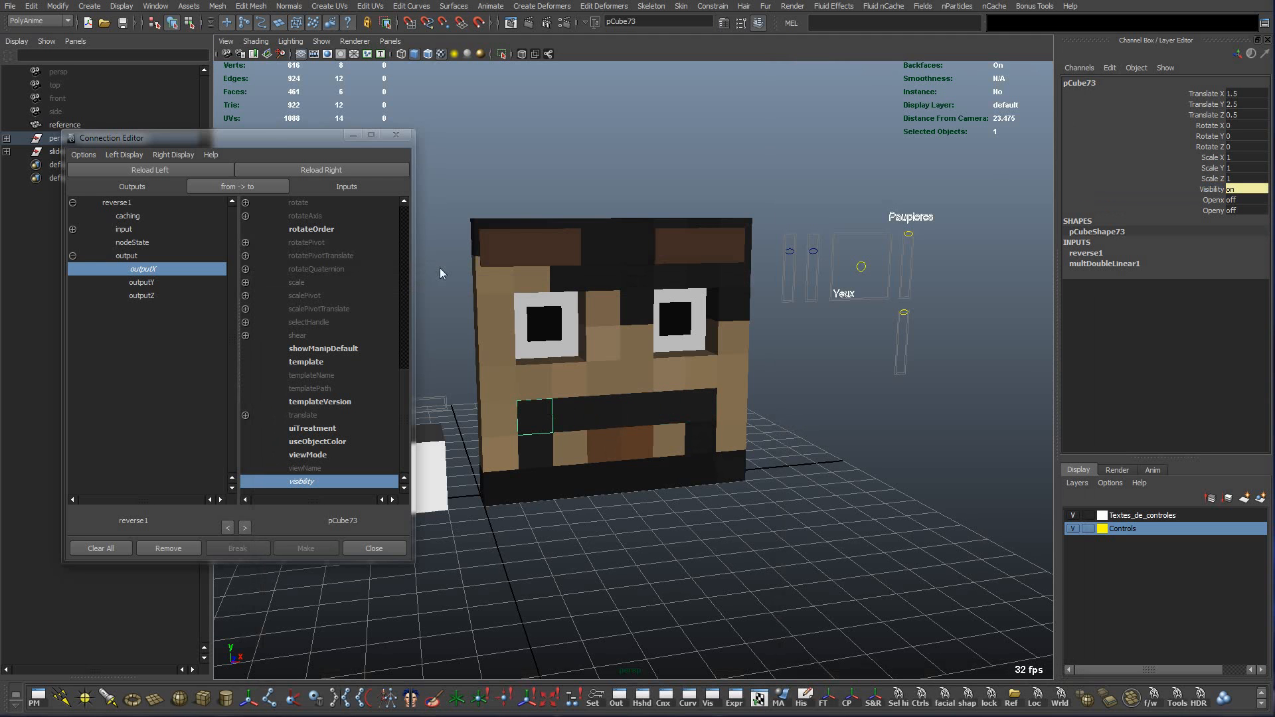
click(397, 135)
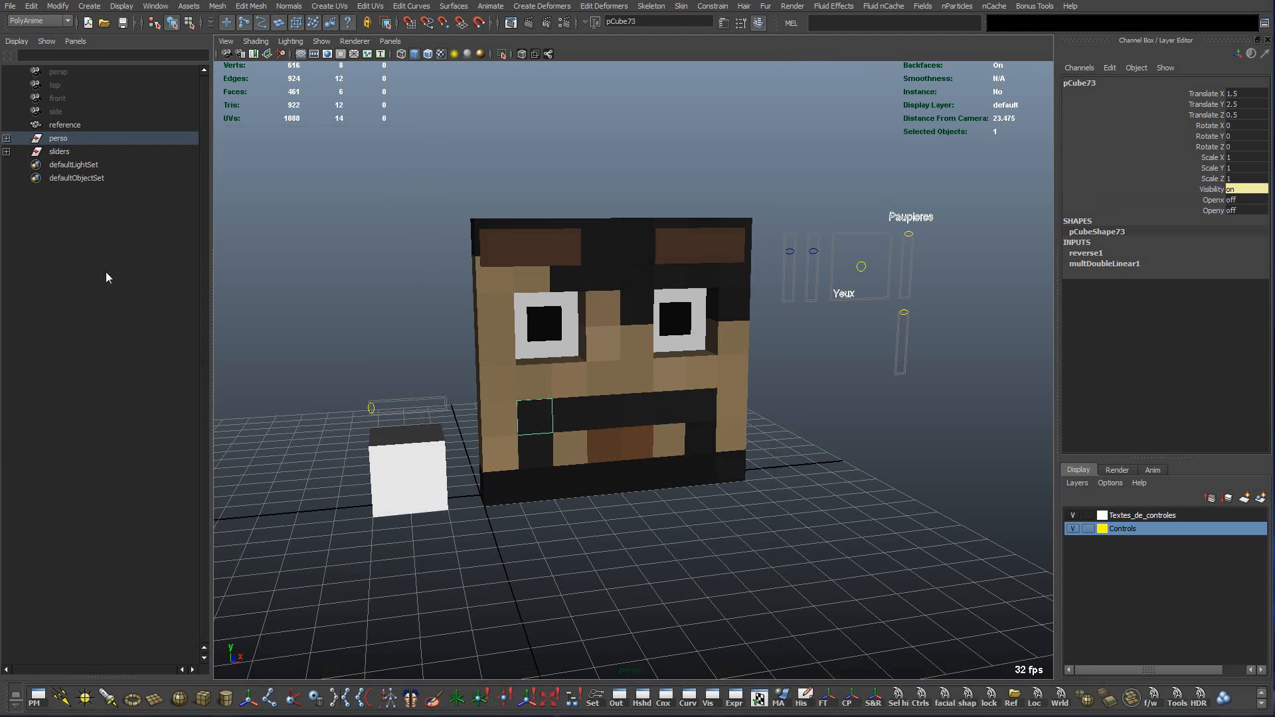
Locate the mouth's upper-row cubes under bouche_ext_grp in the scene hierarchy by selecting them one at a time.
key(f)
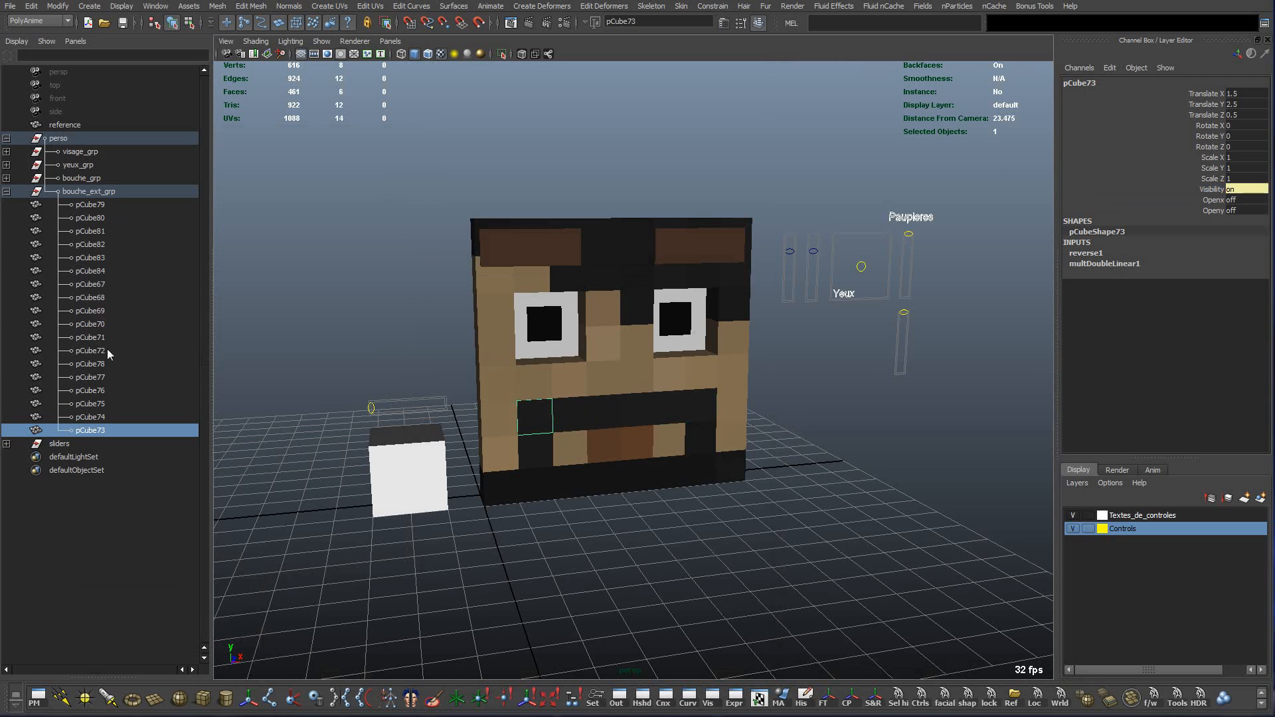
click(6, 191)
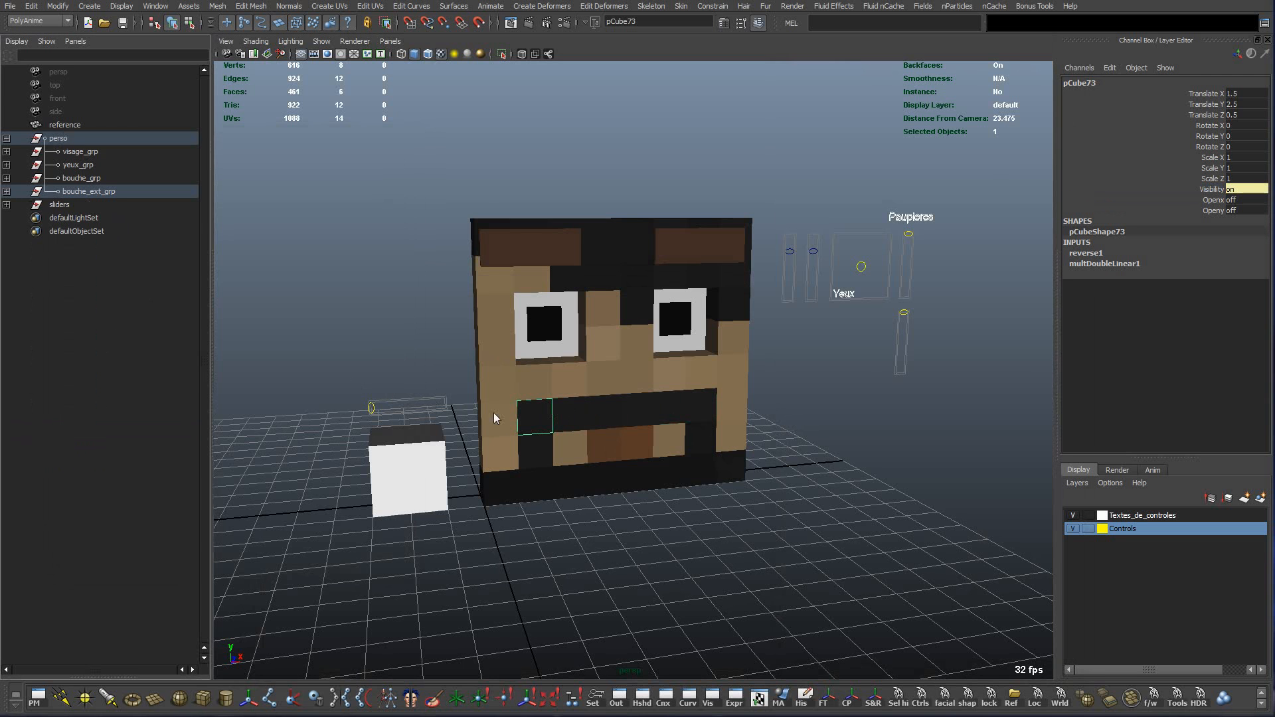
key(f)
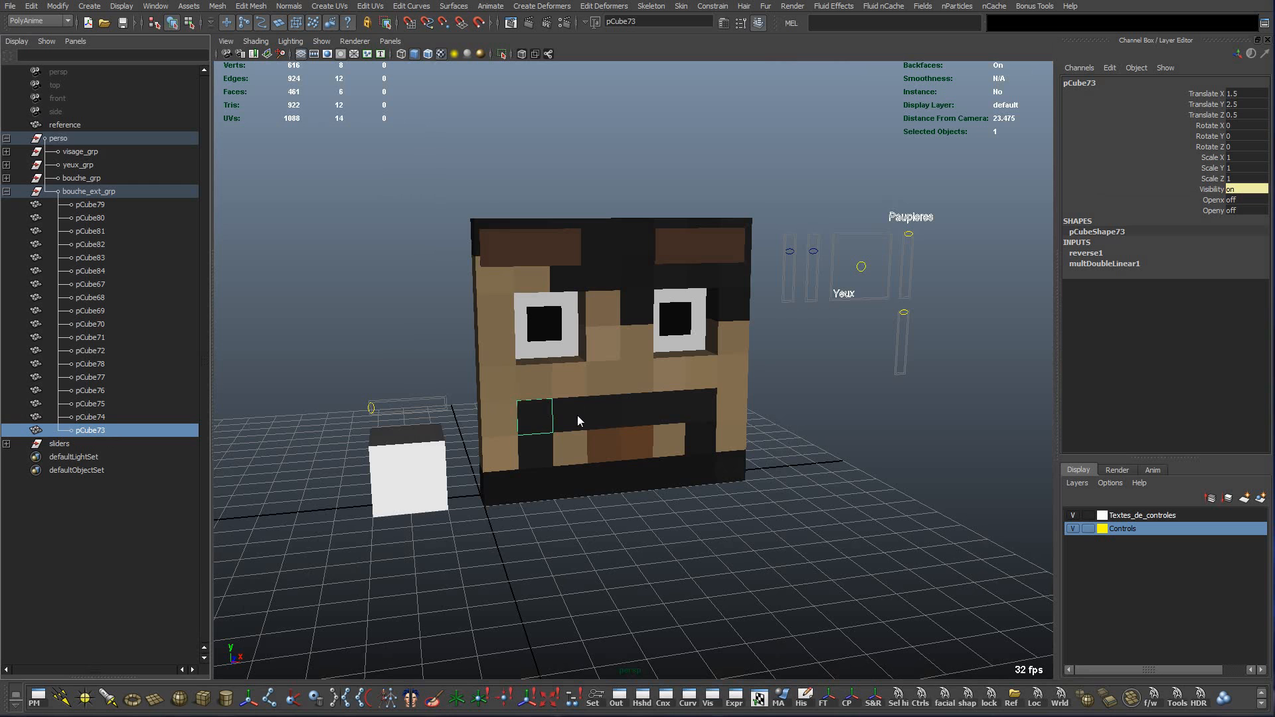
click(698, 413)
click(676, 417)
click(646, 418)
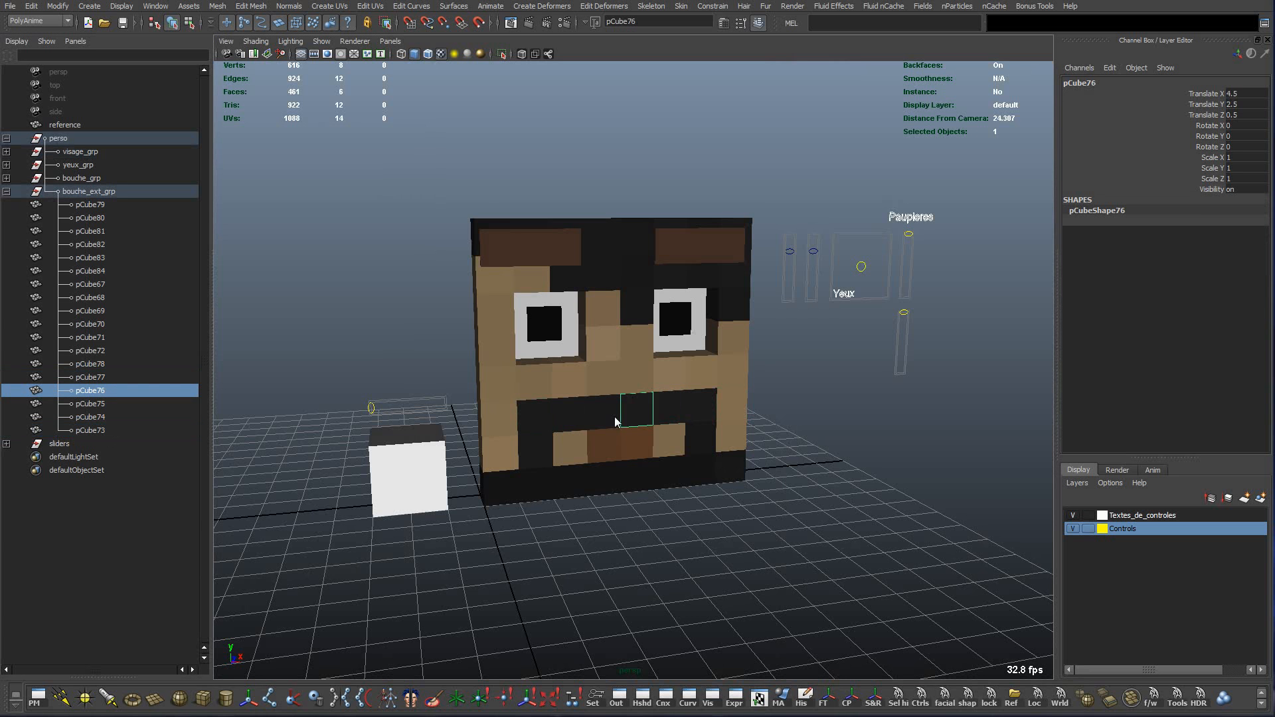
click(614, 417)
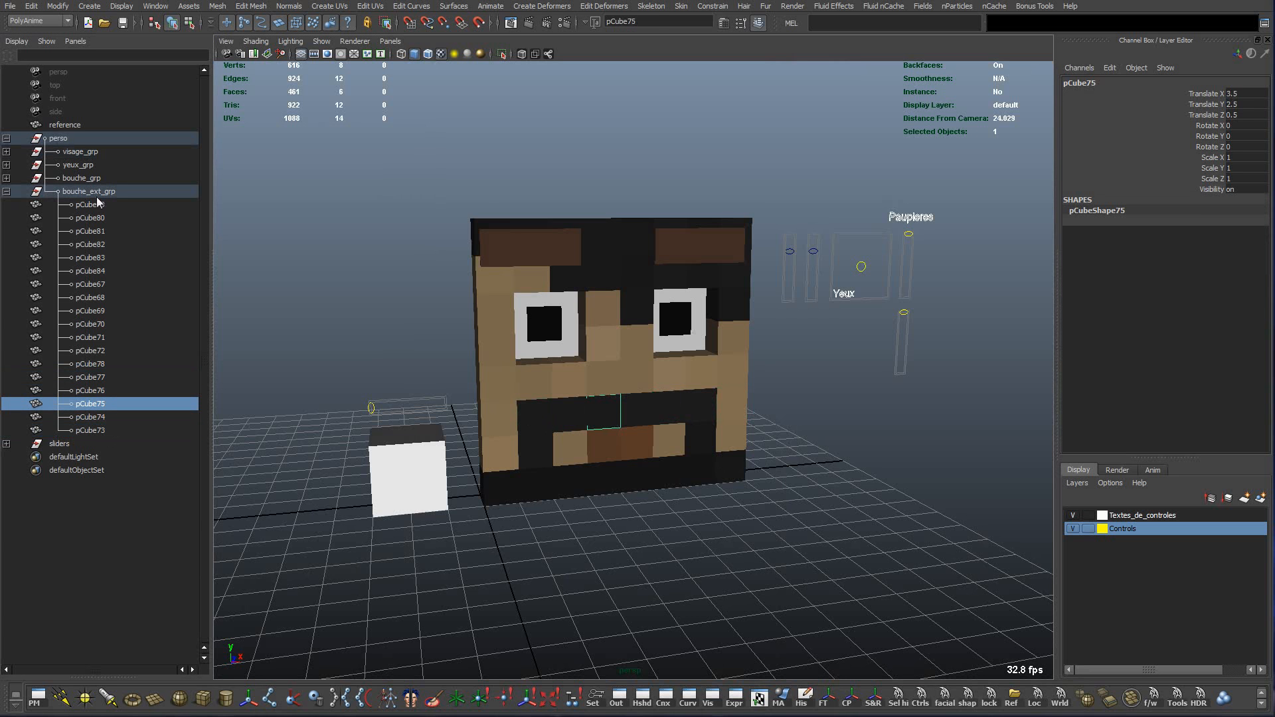
Rename the bouche_ext_grp group as levres_grp.
click(77, 191)
click(7, 192)
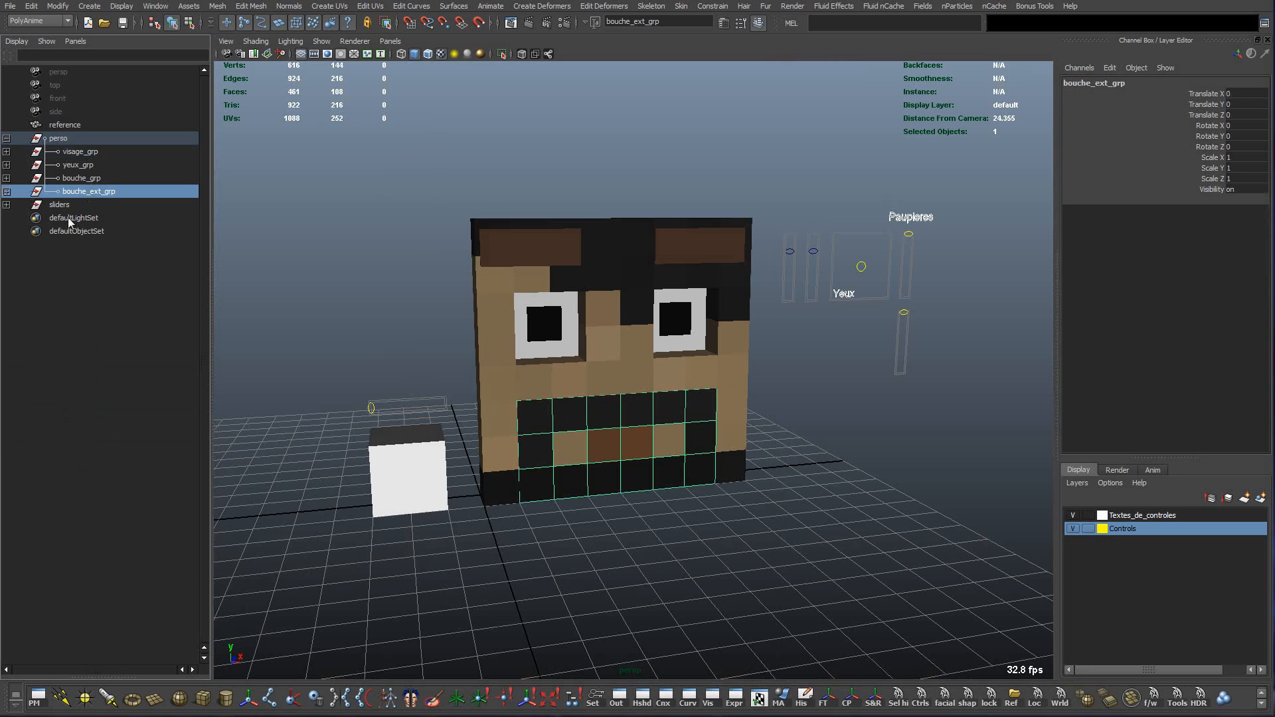
double_click(83, 196)
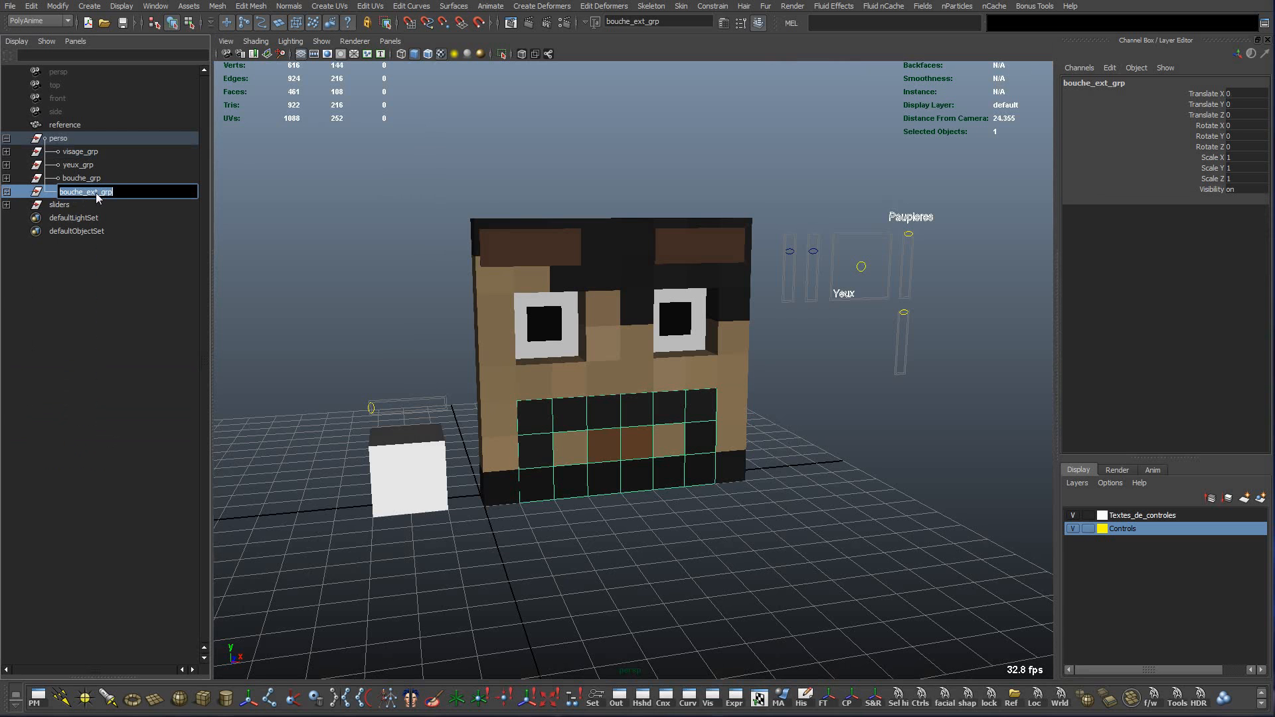
drag(100, 193, 58, 193)
text(levres)
key(Return)
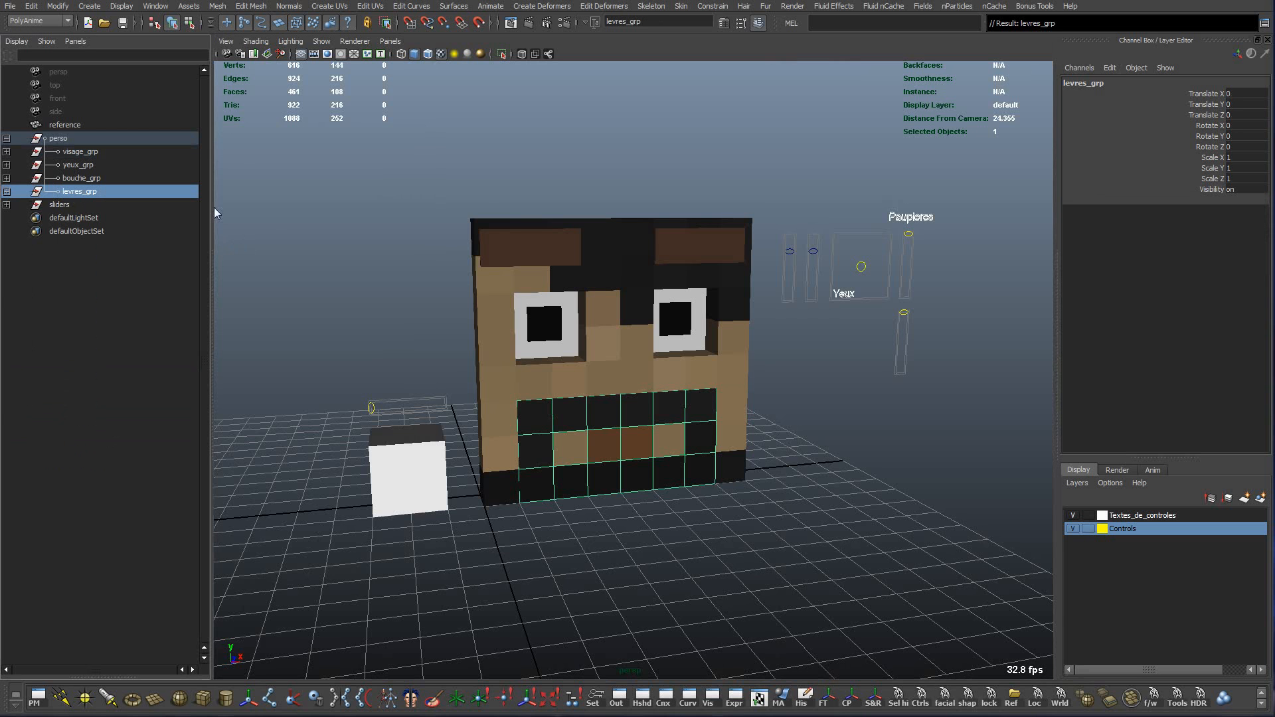
Duplicate levres_grp and rename the copy as levres_old.
key(ctrl+d)
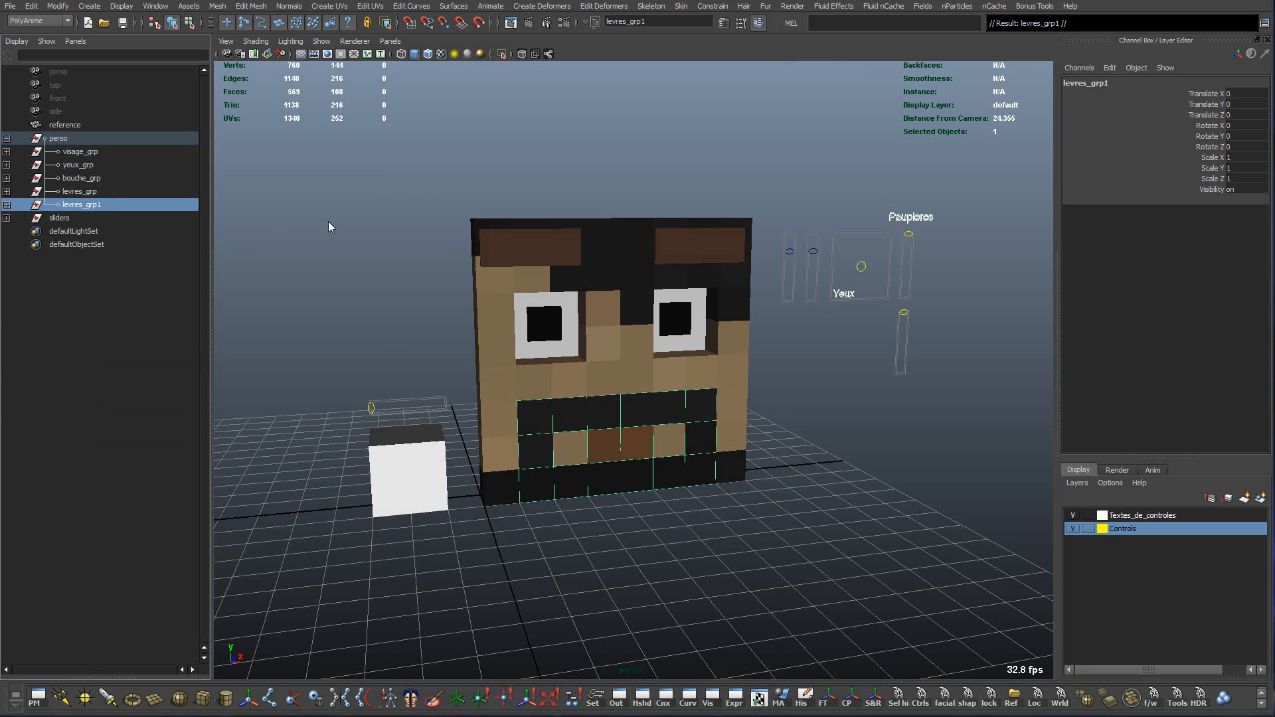
double_click(81, 205)
drag(80, 206, 235, 201)
text(old)
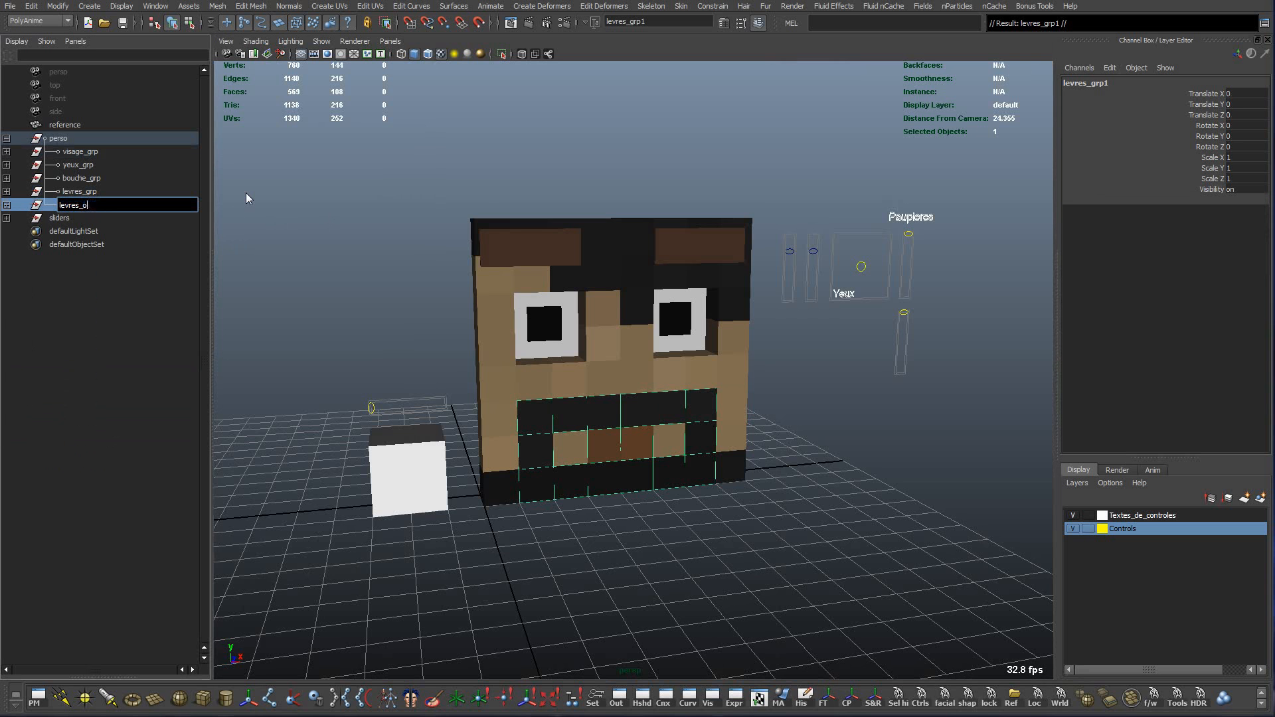
key(Return)
Move levres_old down about 4.95 units in Y, below the face, and hide the viewport grid.
key(w)
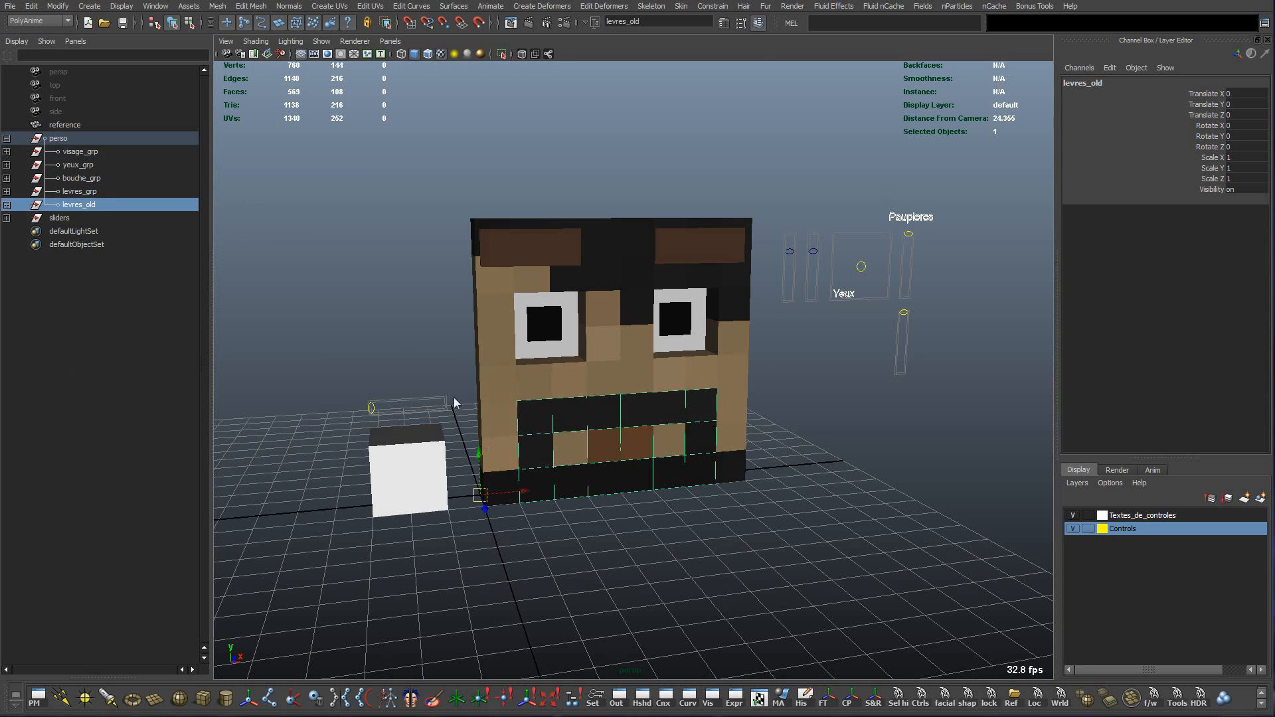
drag(481, 445, 484, 598)
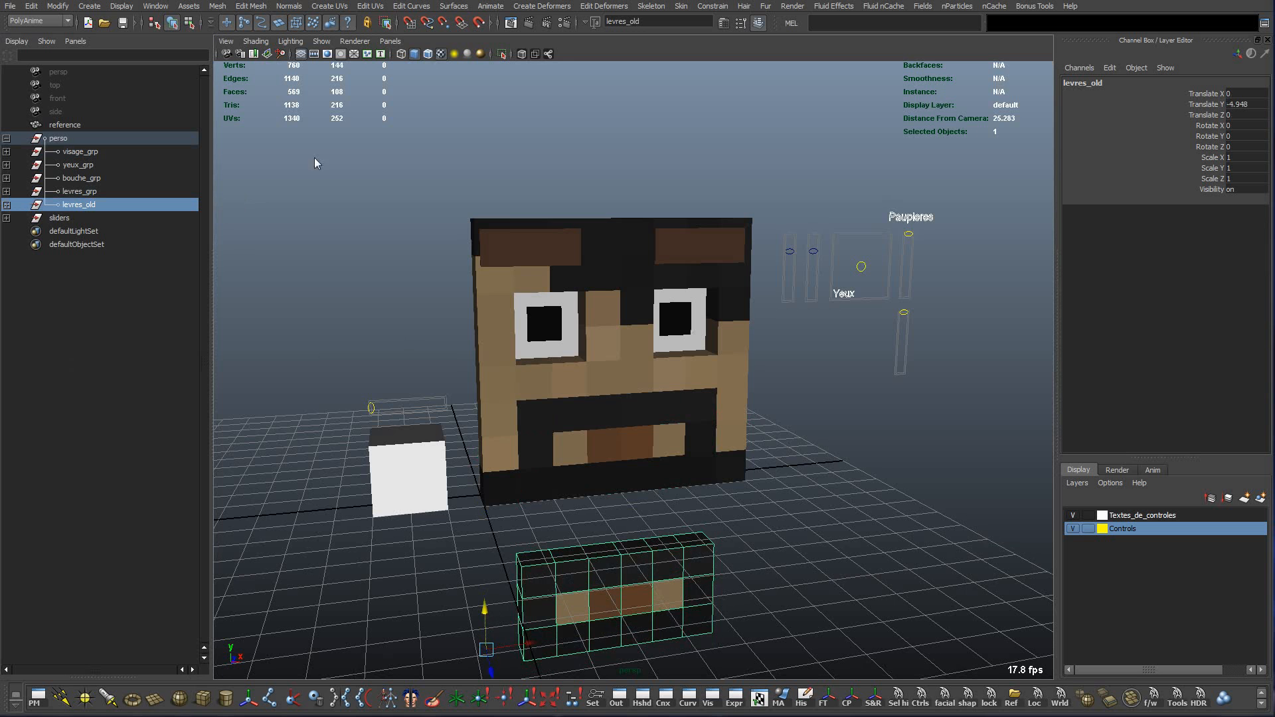
click(301, 54)
alt+drag(397, 425, 440, 352)
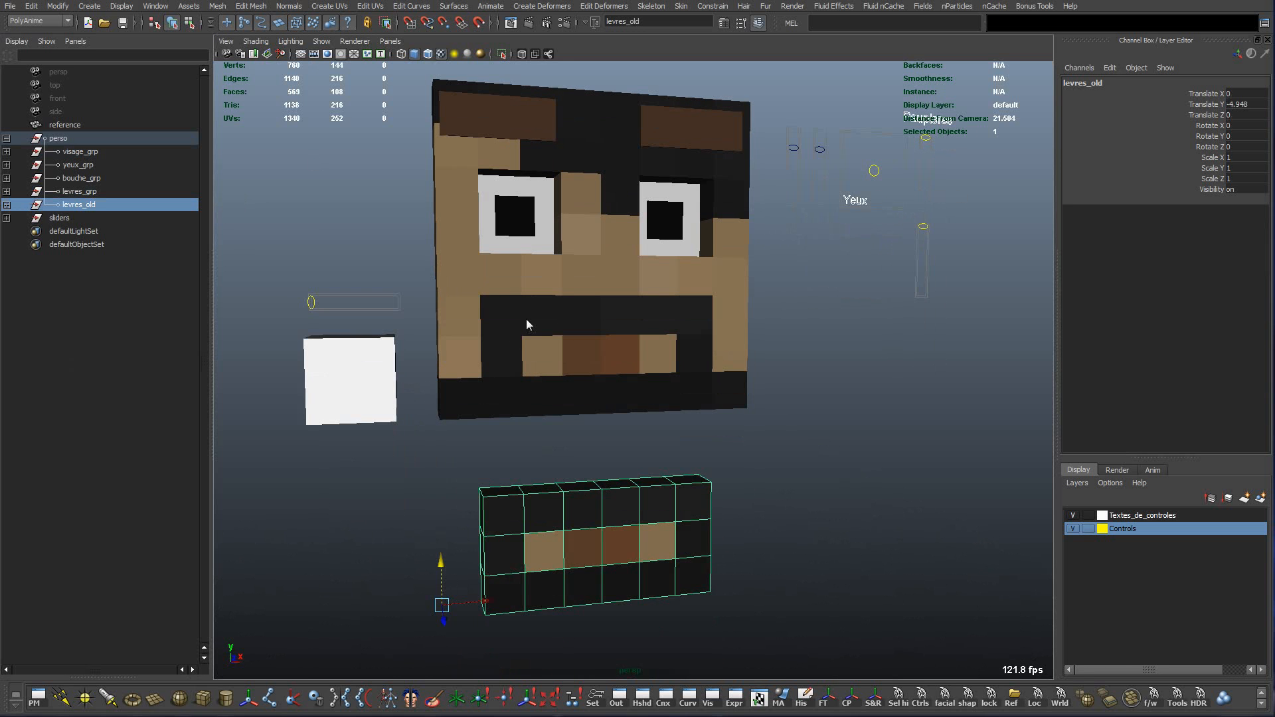
Delete every cube in levres_grp except the rigged corner cube pCube73, and select that cube.
click(562, 336)
click(6, 191)
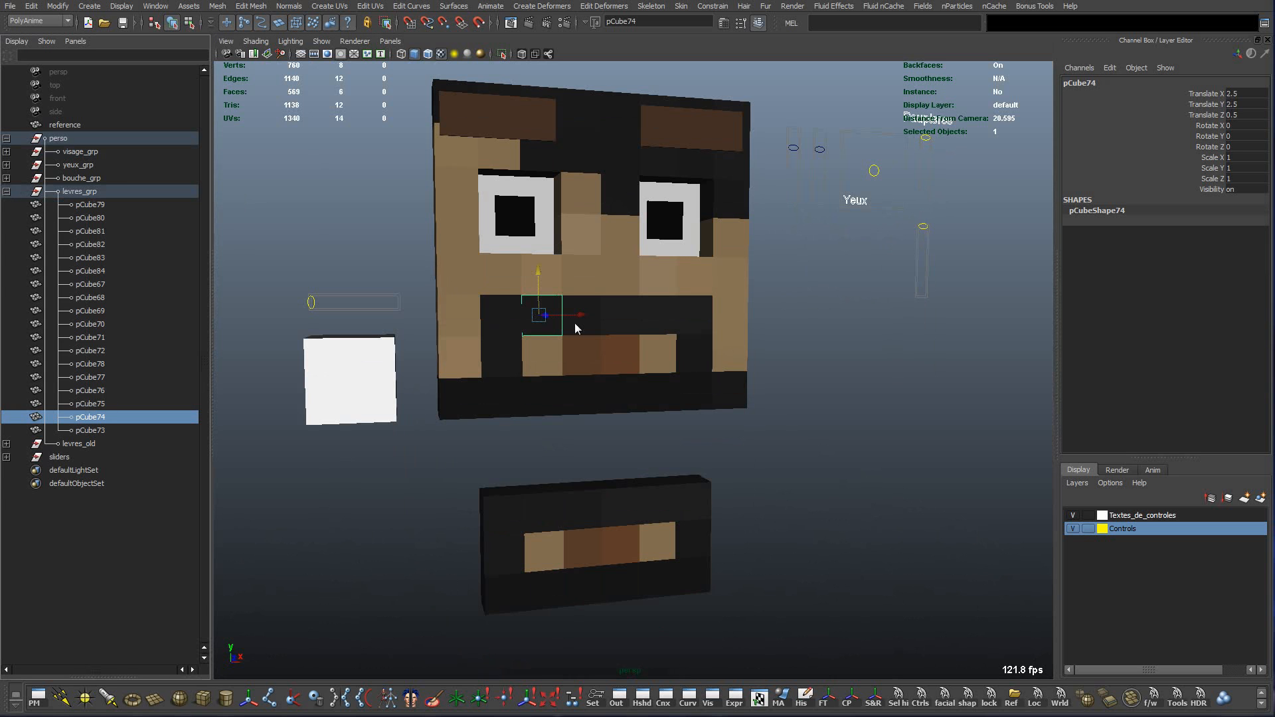
drag(89, 205, 90, 431)
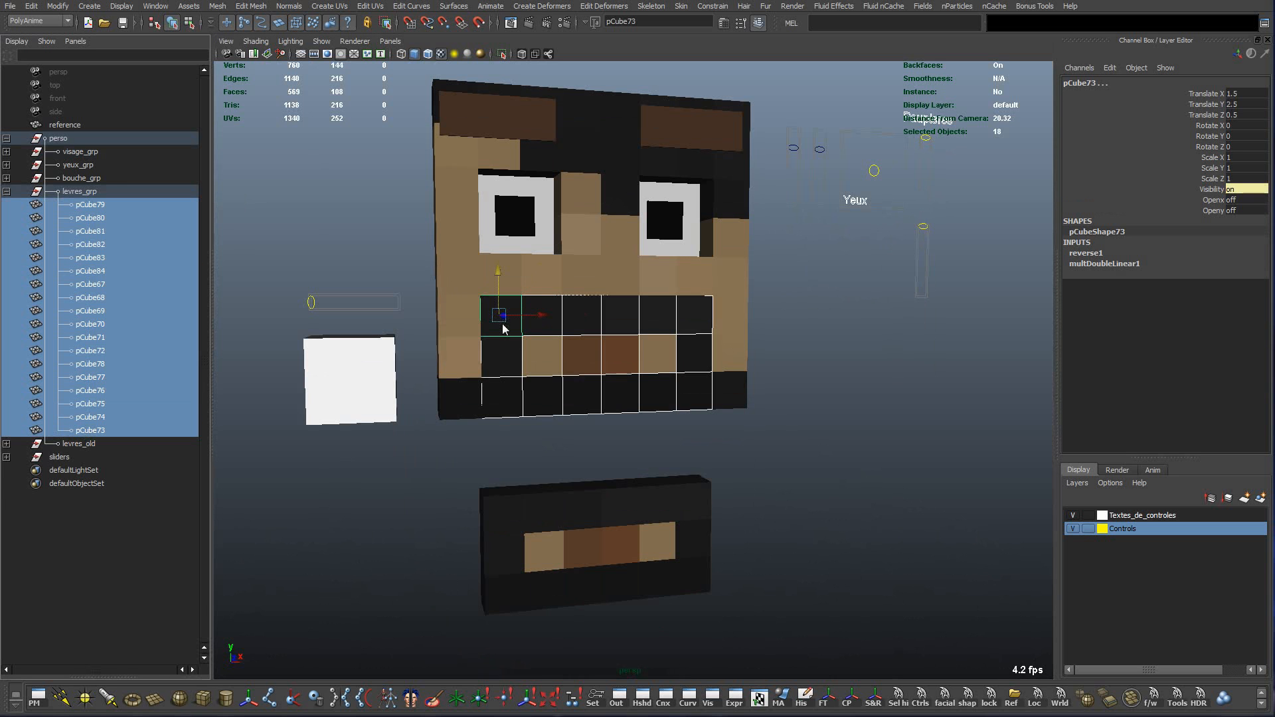
ctrl+click(494, 328)
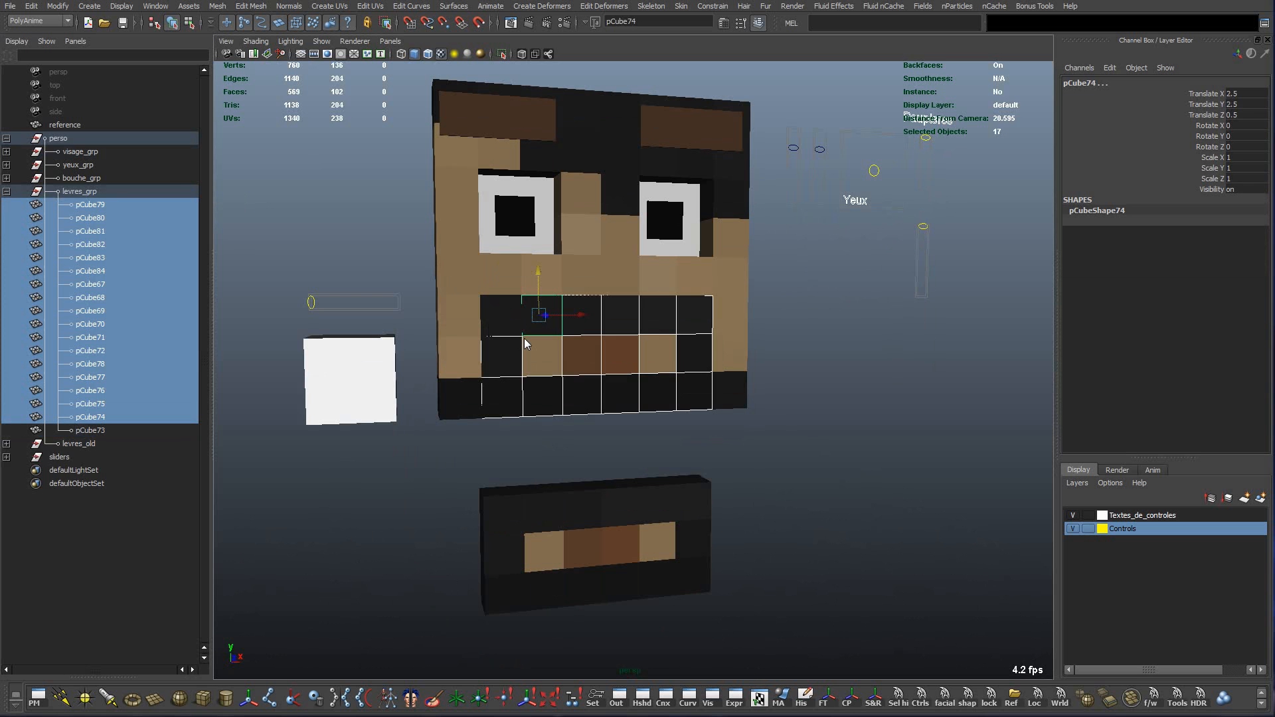
key(Delete)
click(513, 327)
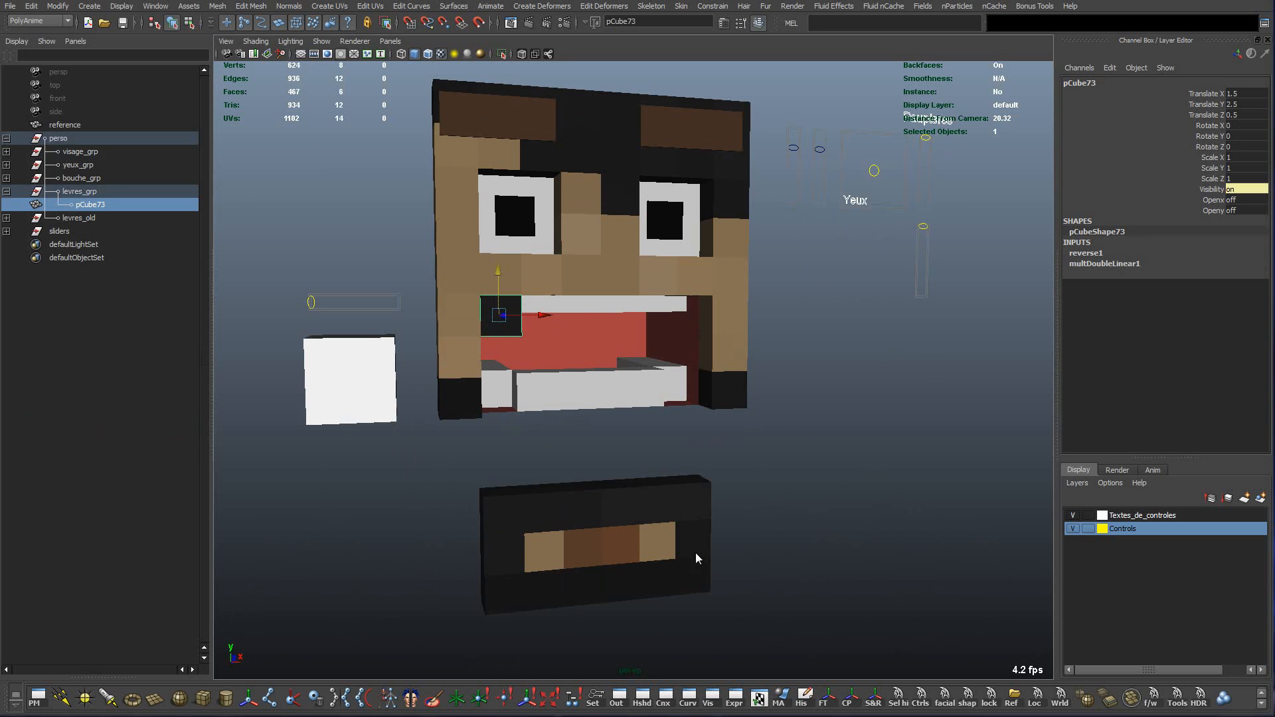
Try moving the corner cube pCube73 of levres_grp along X across the mouth, and undo the move.
click(548, 523)
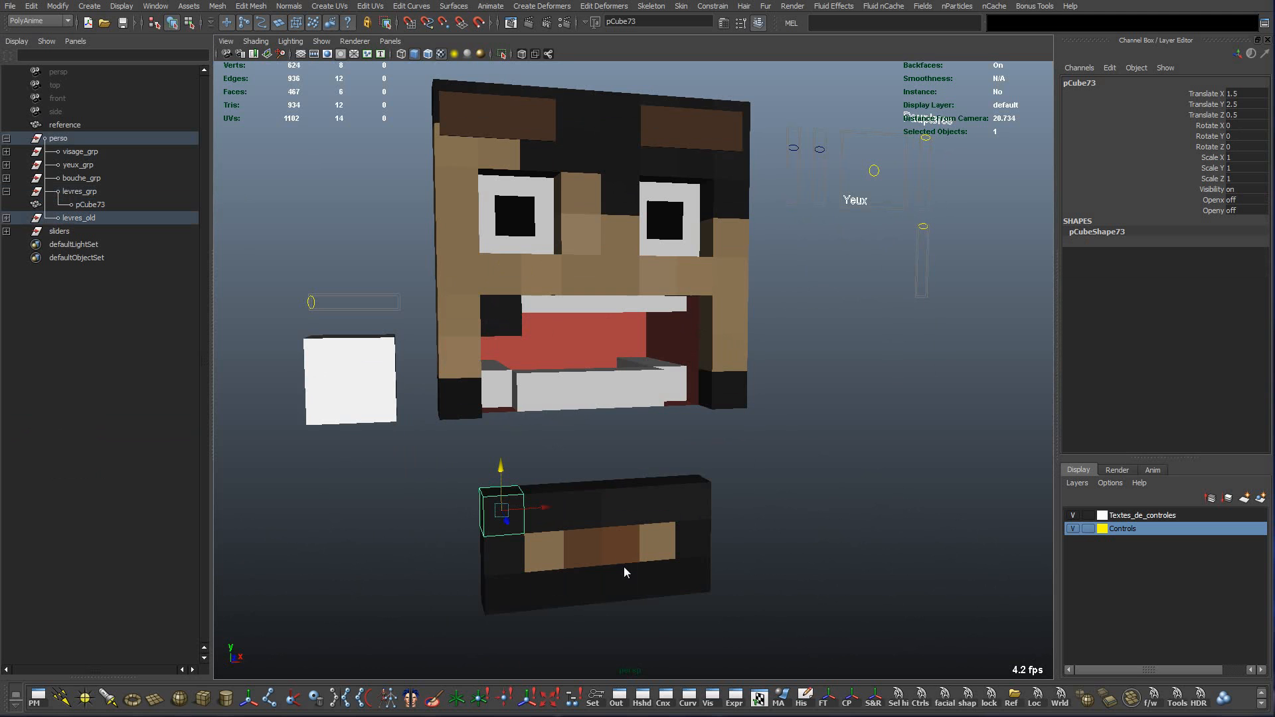
click(509, 318)
drag(541, 318, 728, 321)
key(ctrl+z)
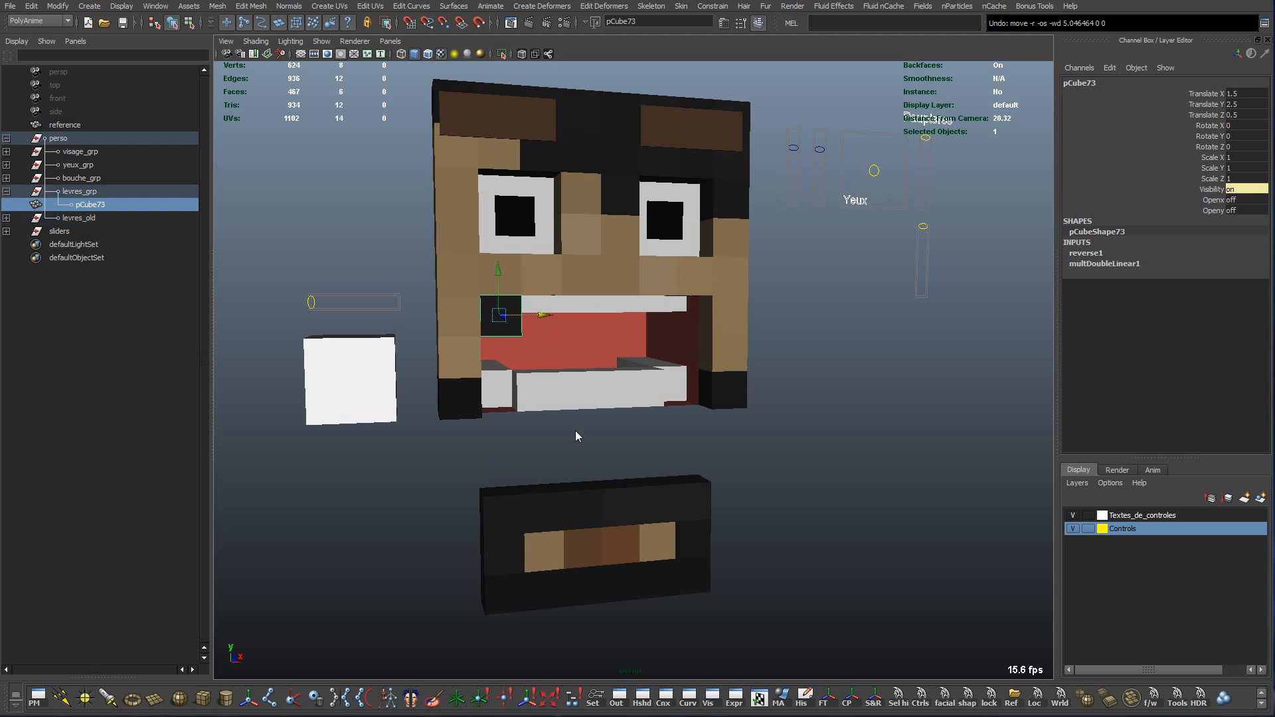
Go through the middle-row cubes of the levres_old copy one at a time and deselect everything.
click(550, 550)
click(579, 553)
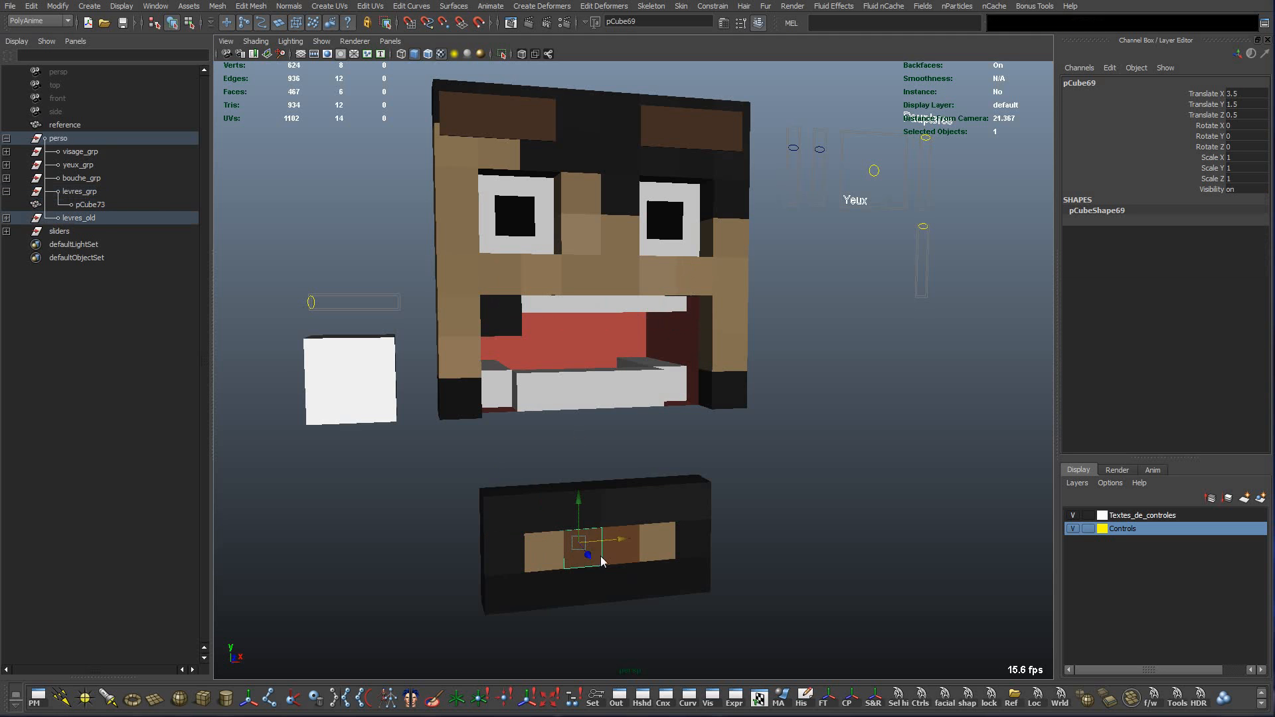
click(616, 554)
click(652, 552)
click(768, 560)
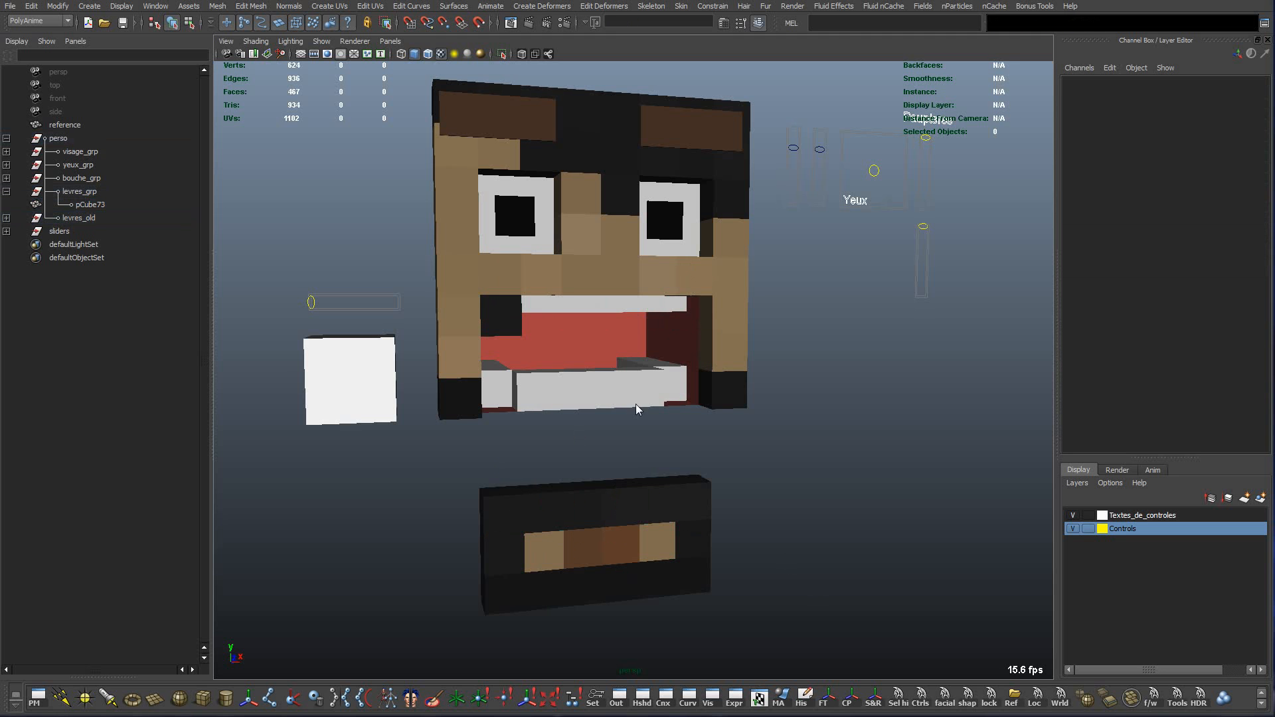
alt+drag(589, 402, 545, 417)
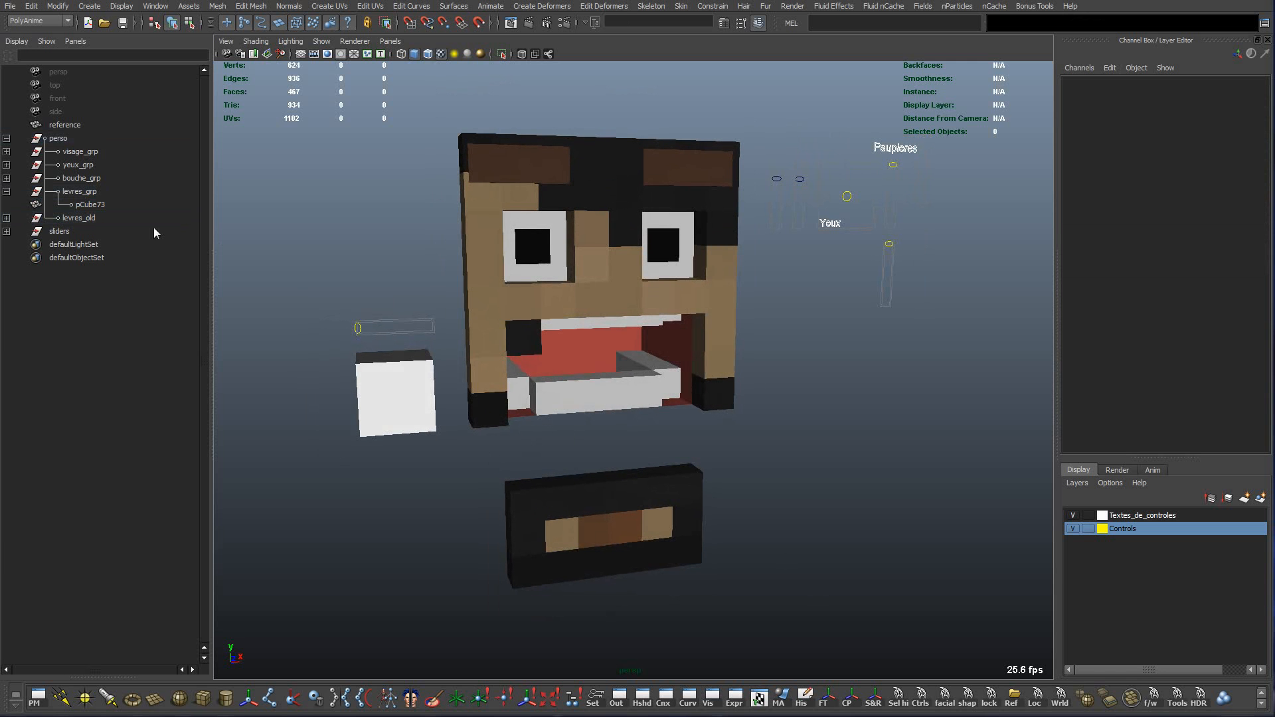
Rename the corner cube pCube73 in levres_grp as cube1 and clear the selection.
click(98, 205)
double_click(99, 205)
text(cube1)
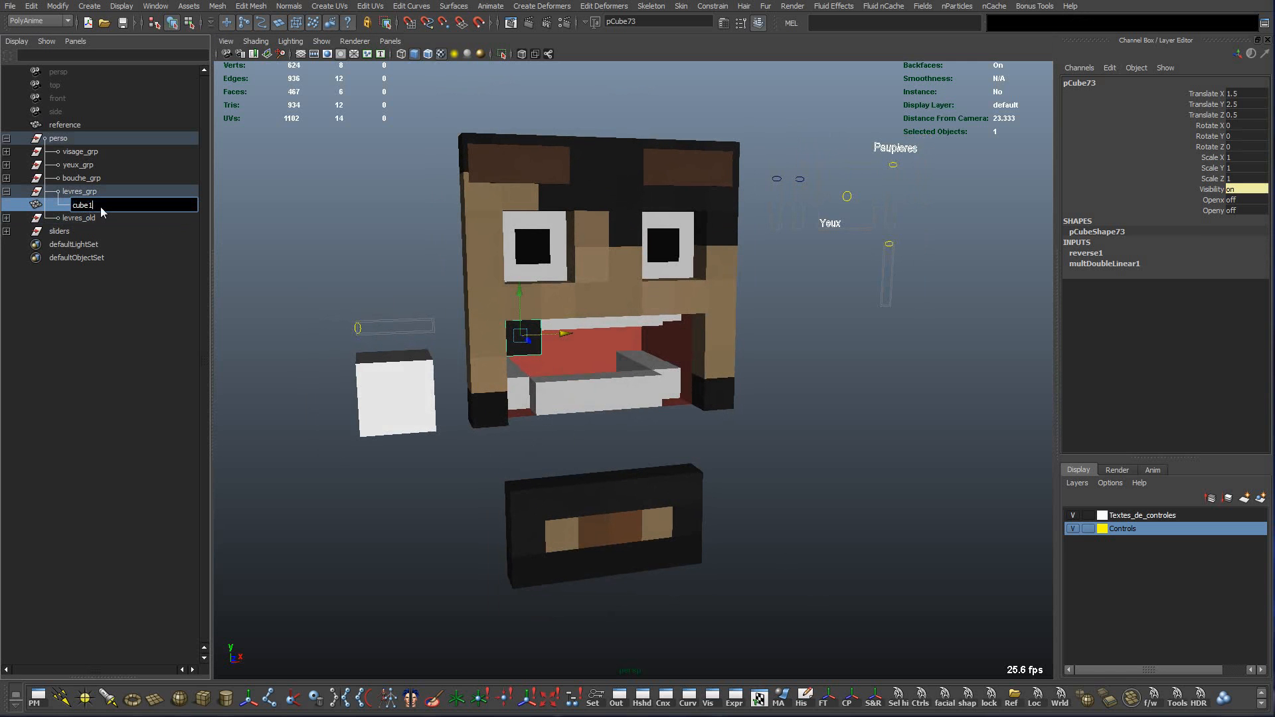
key(Return)
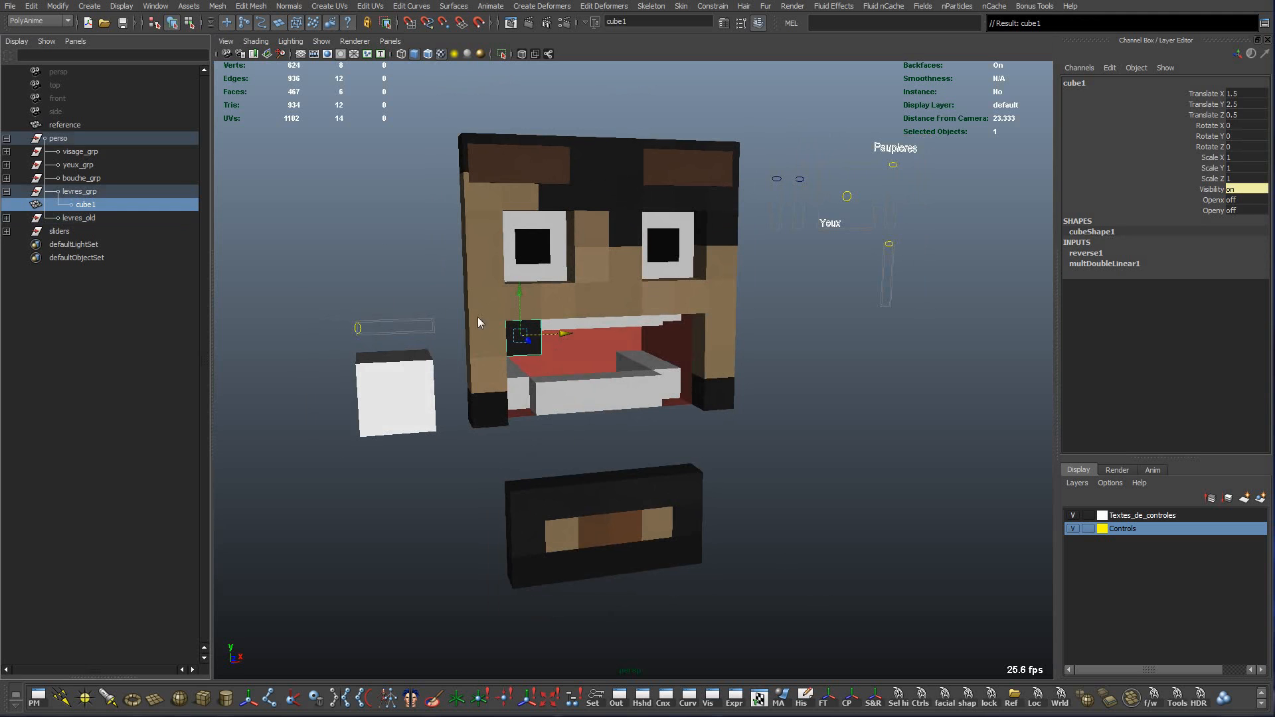
click(374, 233)
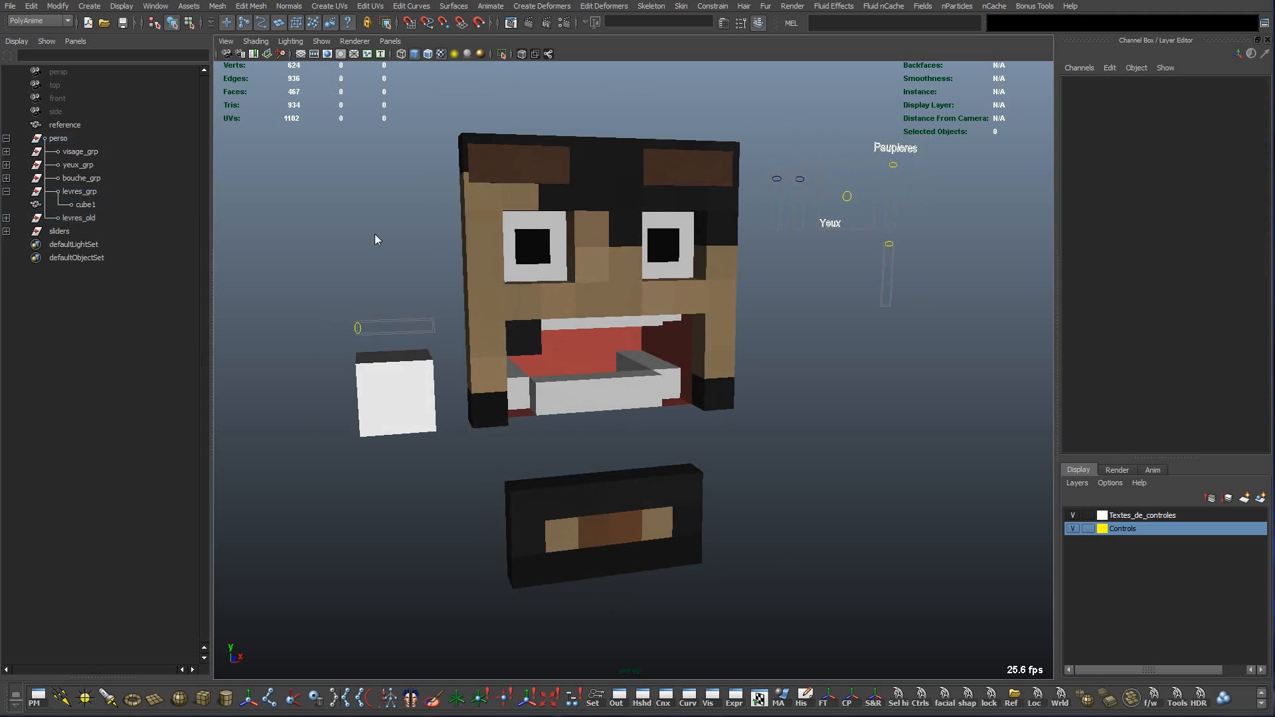
Graph cube1's input and output connections in the Hypershade and shift the window up over the face.
click(85, 204)
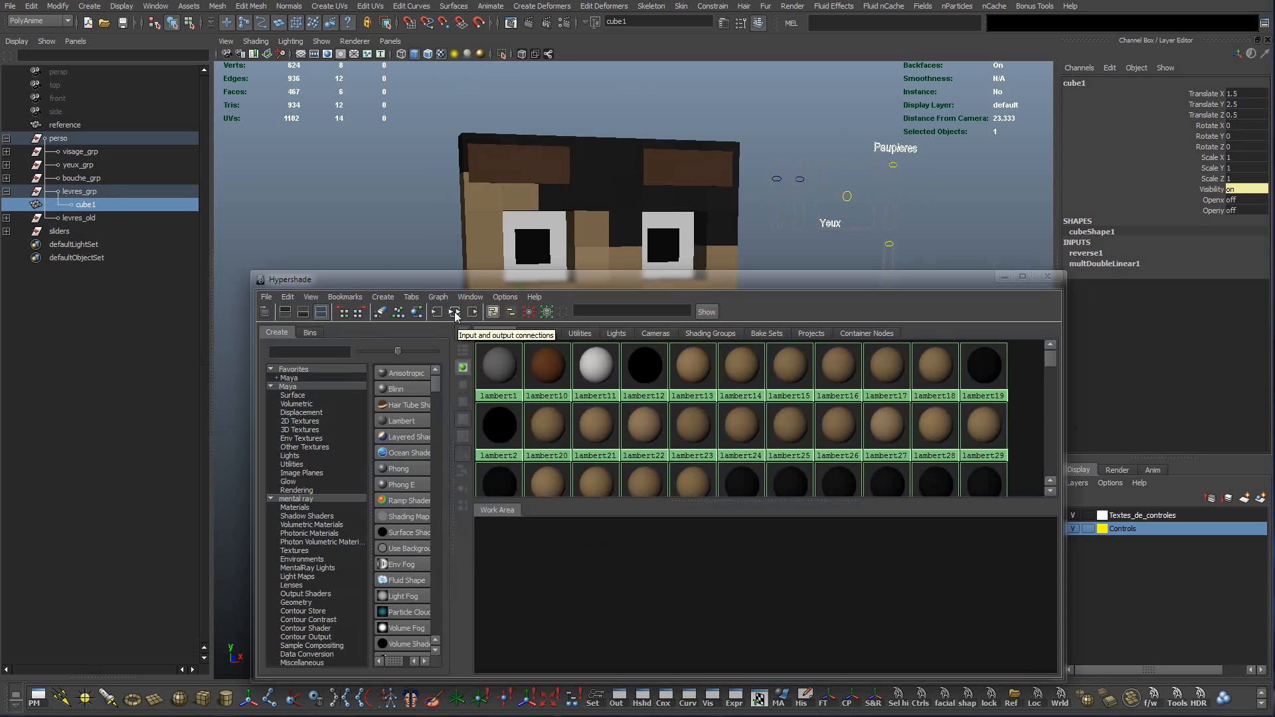
click(455, 314)
drag(738, 280, 668, 125)
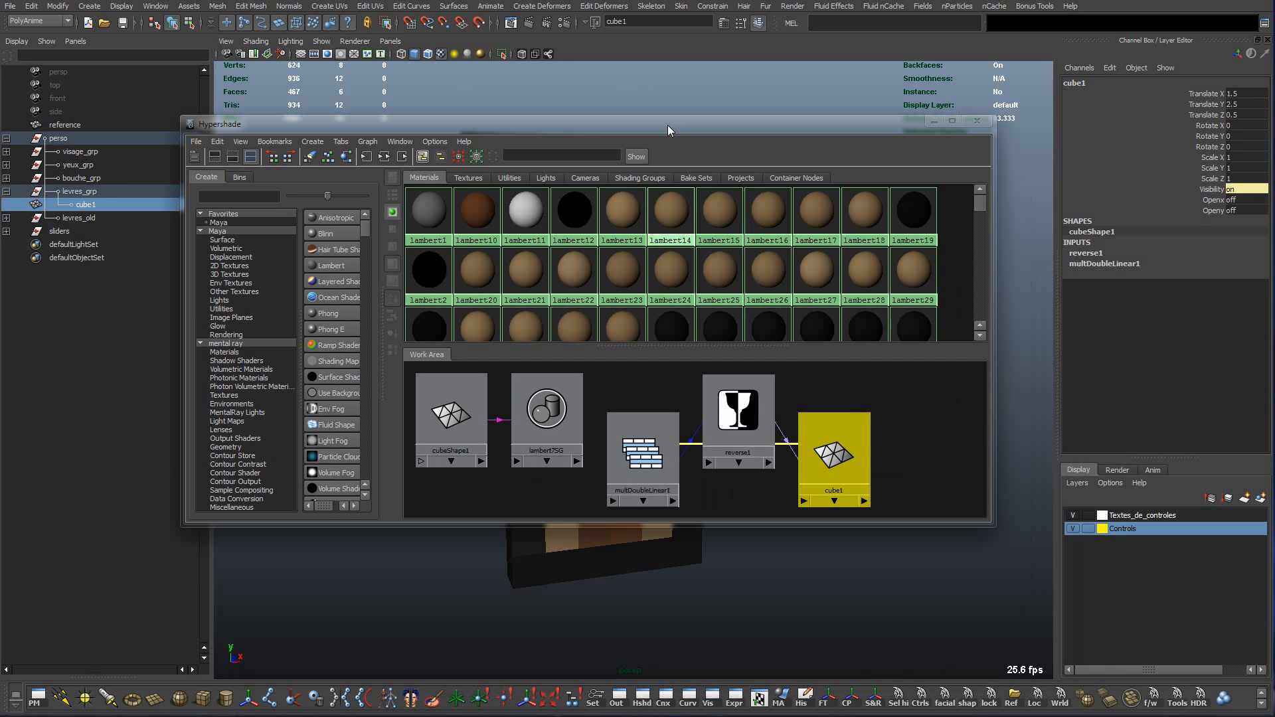
Spread out the cube1, reverse1 and multDoubleLinear1 nodes in the Hypershade work area so their connections are readable.
drag(825, 463, 901, 453)
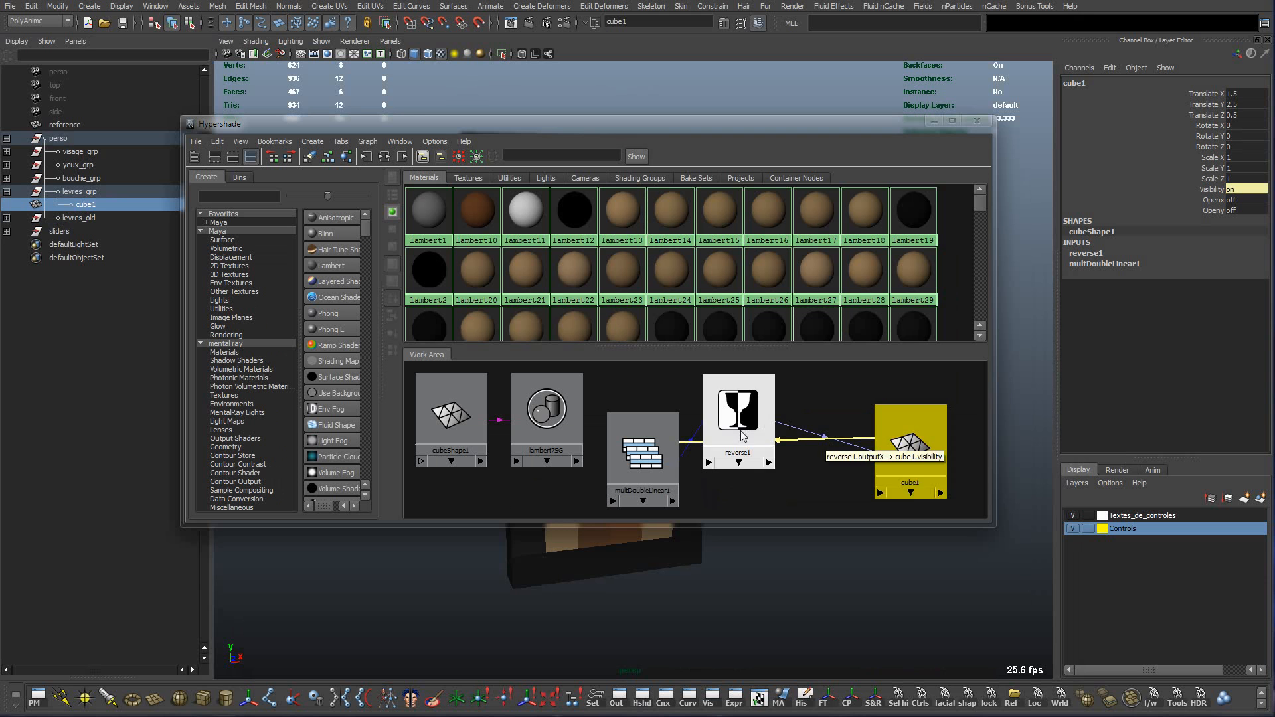
drag(742, 436, 784, 445)
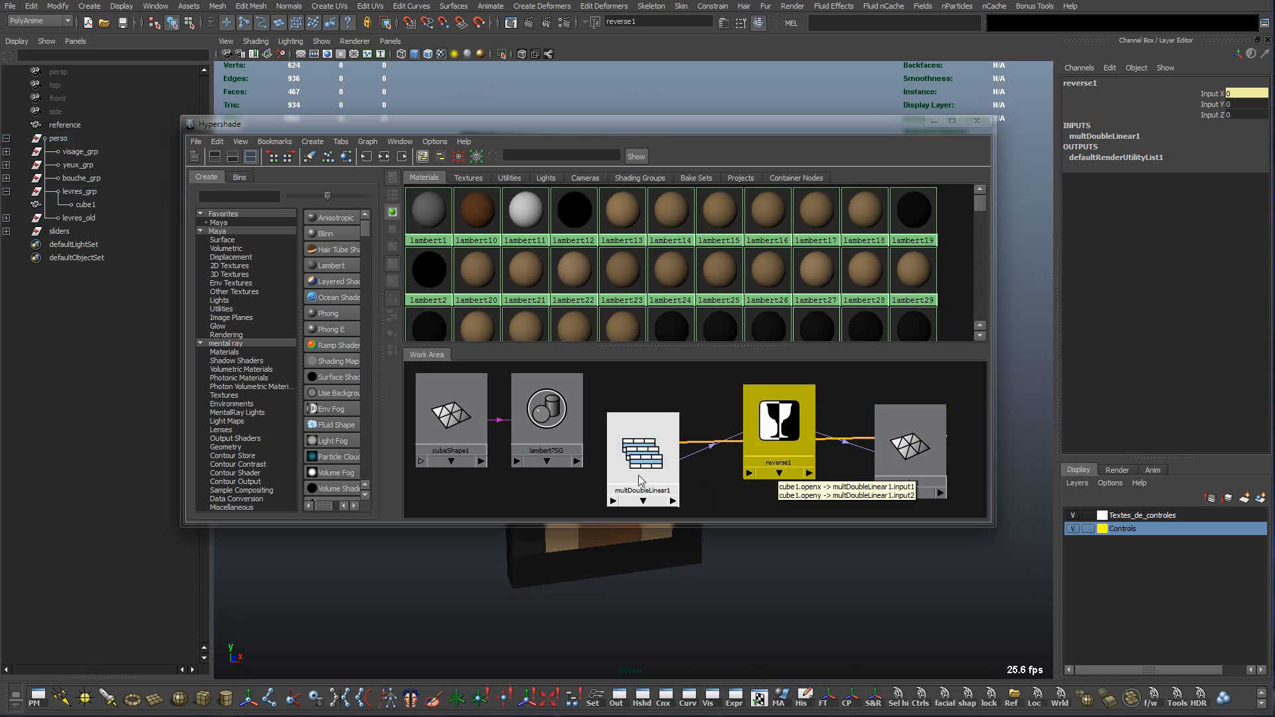
drag(634, 467, 653, 456)
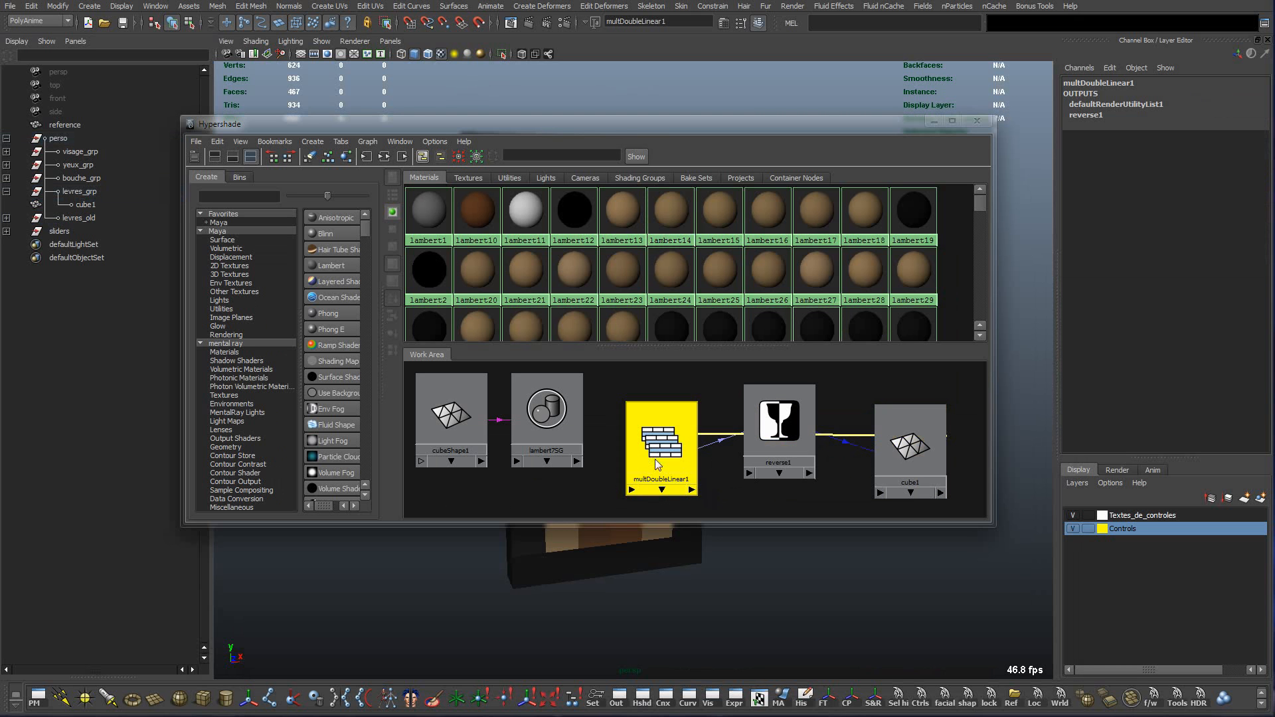
Select the multDoubleLinear1, reverse1 and cube1 nodes together in the Hypershade work area.
click(777, 432)
click(912, 458)
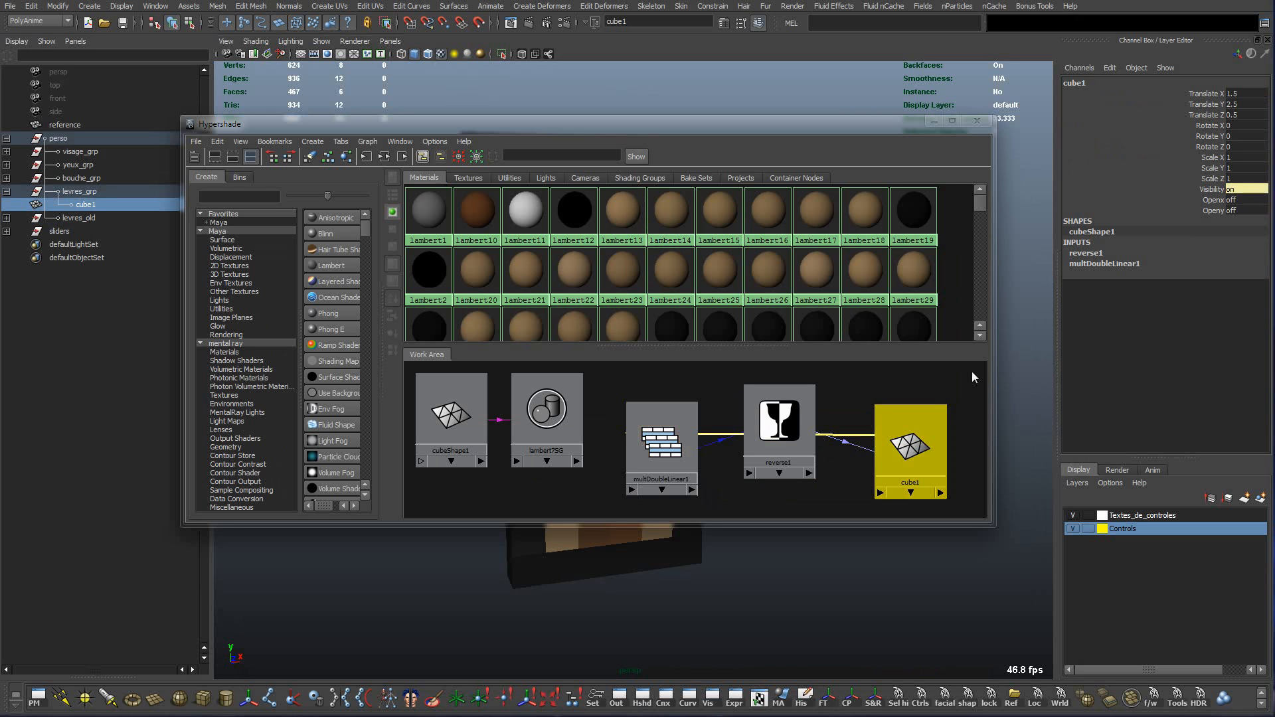
drag(971, 372, 609, 520)
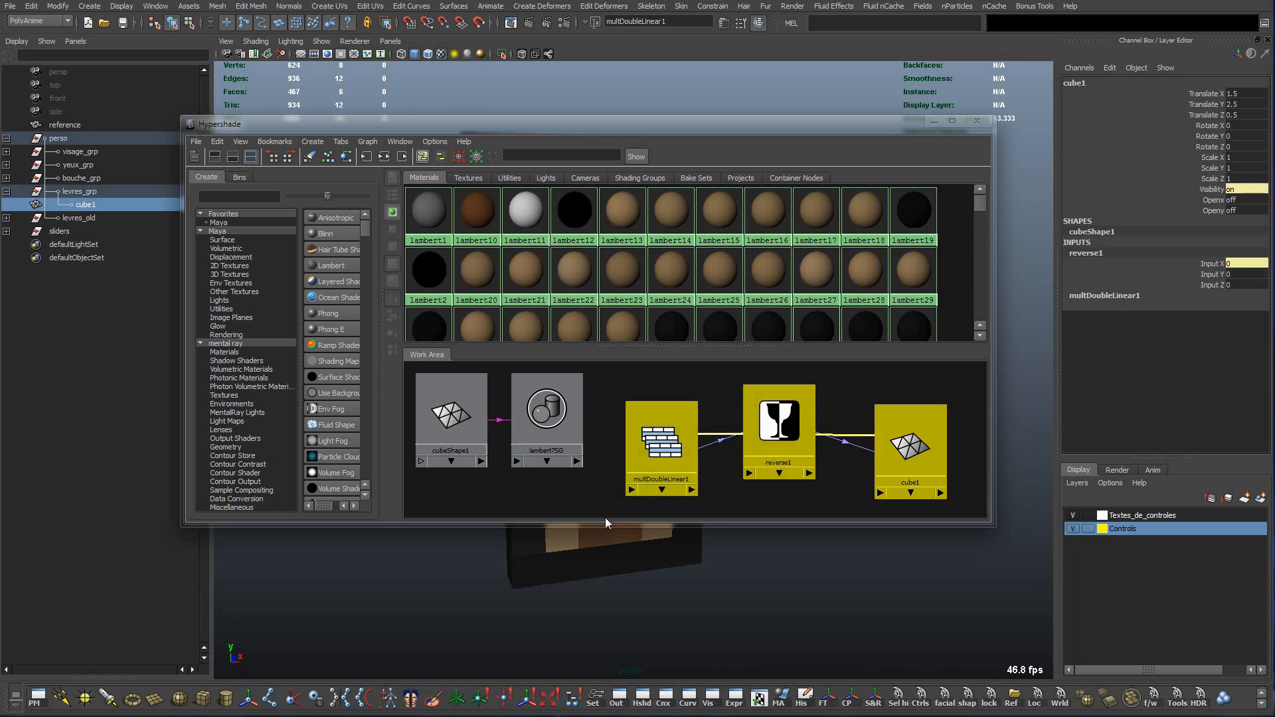
Clear and reselect the multDoubleLinear1, reverse1 and cube1 nodes, and check the Duplicate Special options.
click(755, 498)
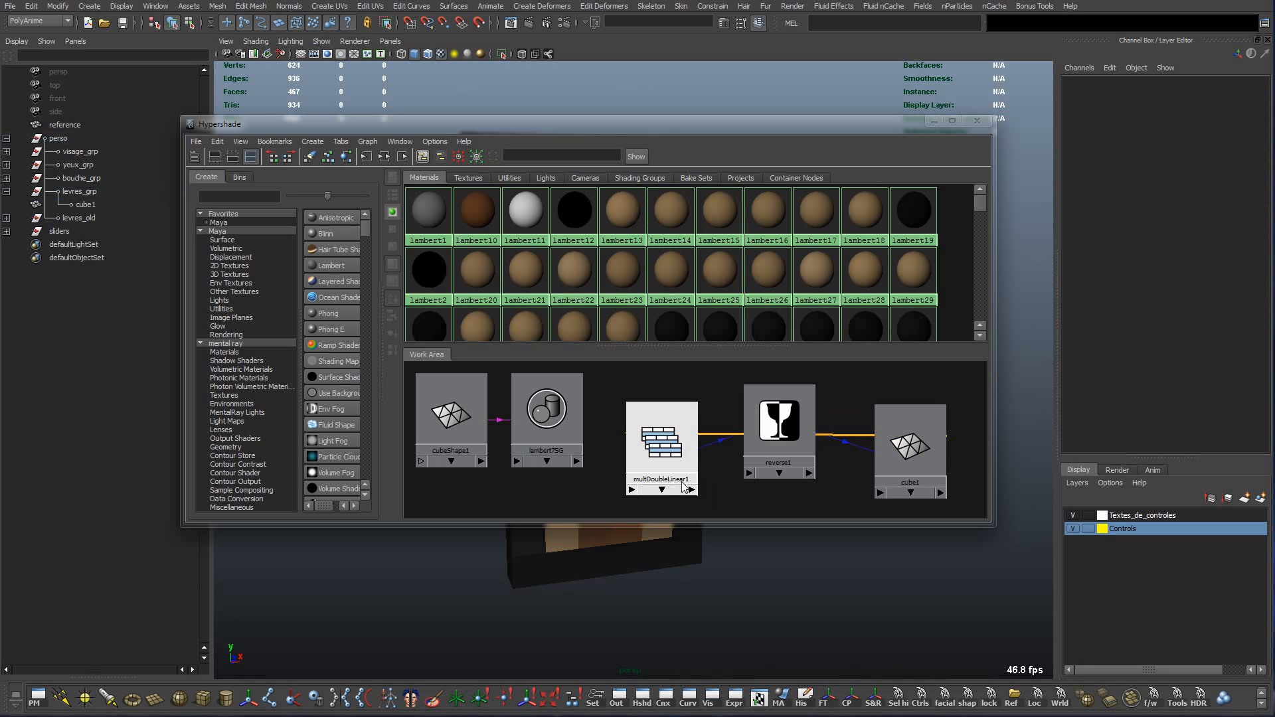
drag(974, 373, 610, 527)
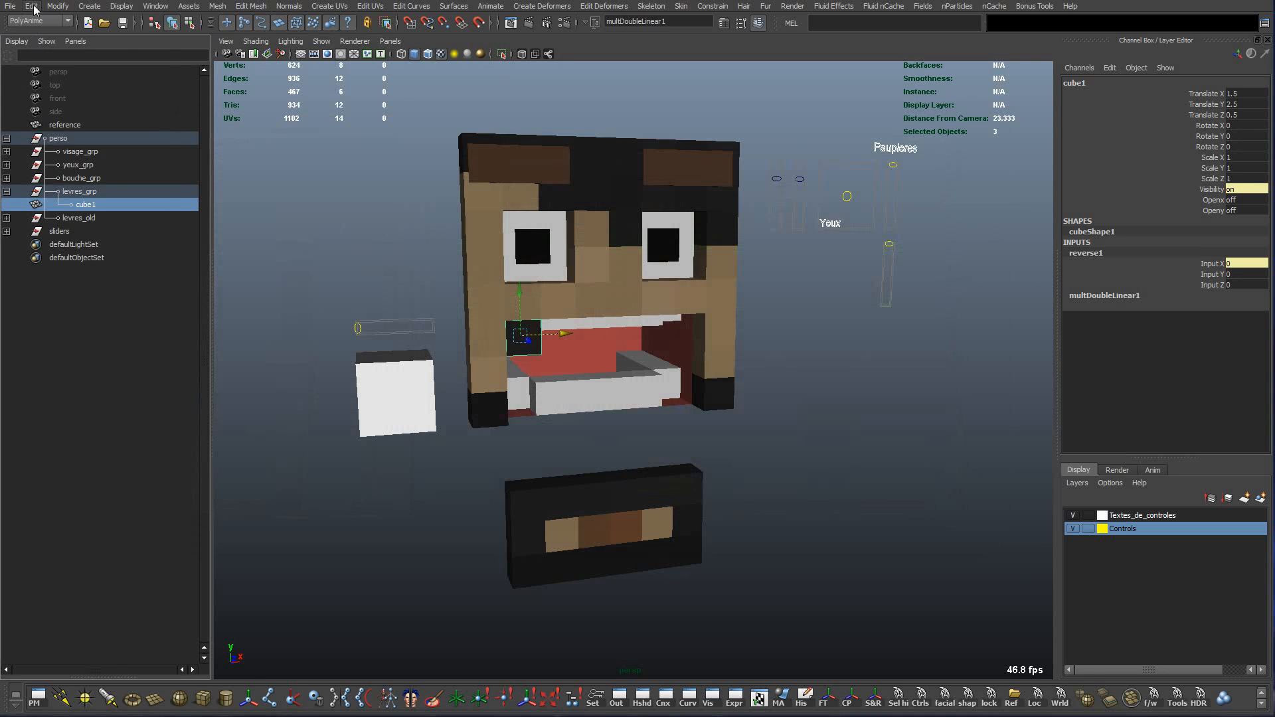
click(31, 6)
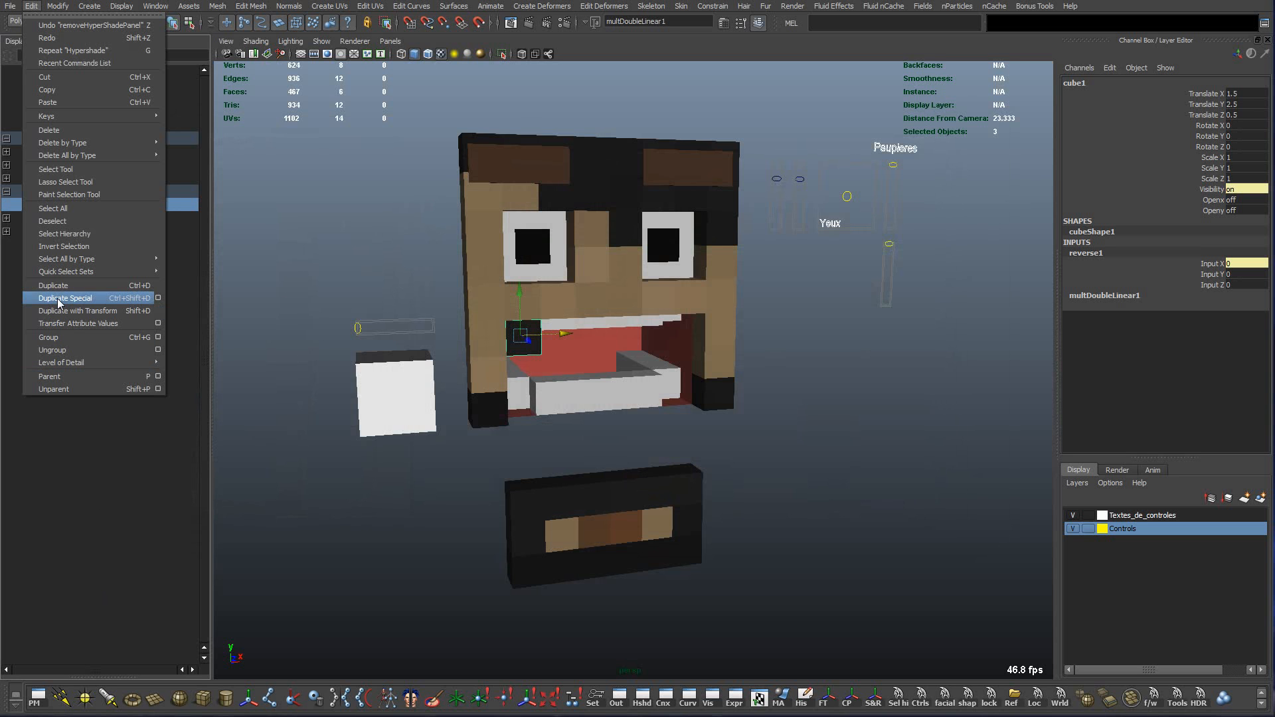
click(160, 299)
click(685, 265)
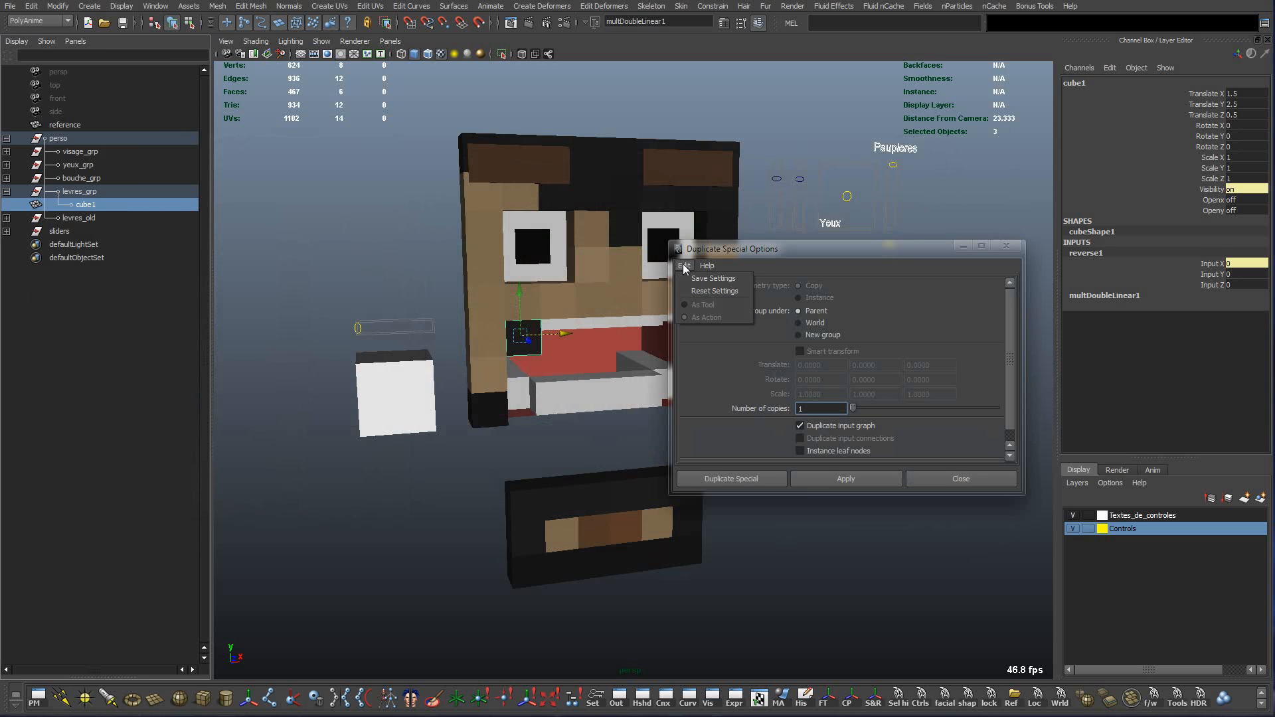
click(691, 279)
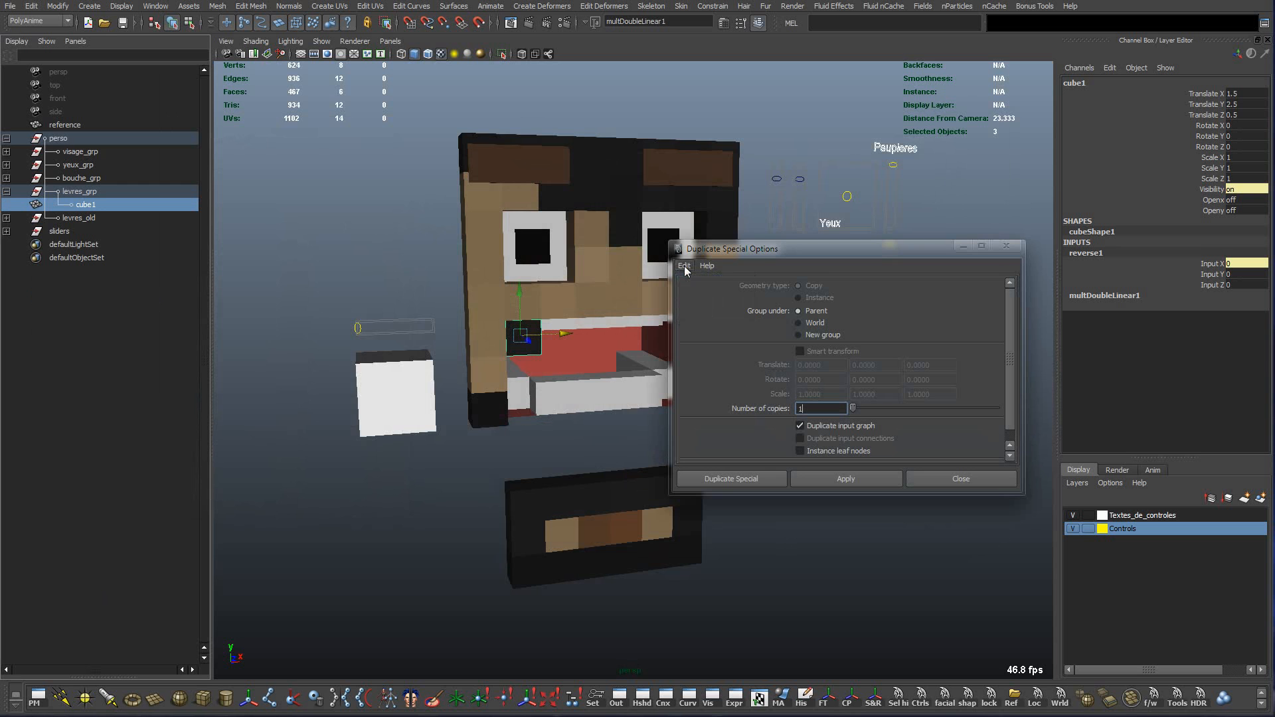
drag(698, 257, 691, 253)
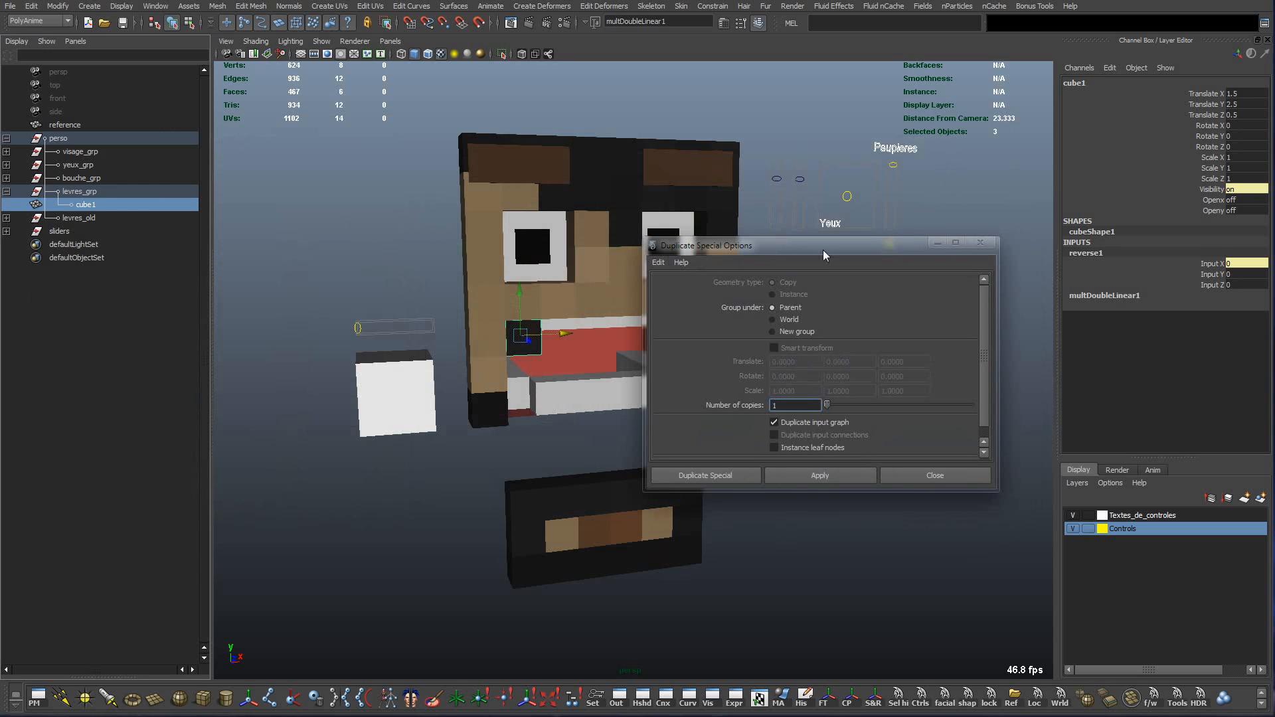
click(981, 243)
Reset the Duplicate Special options to their defaults and enable Duplicate input graph.
click(31, 7)
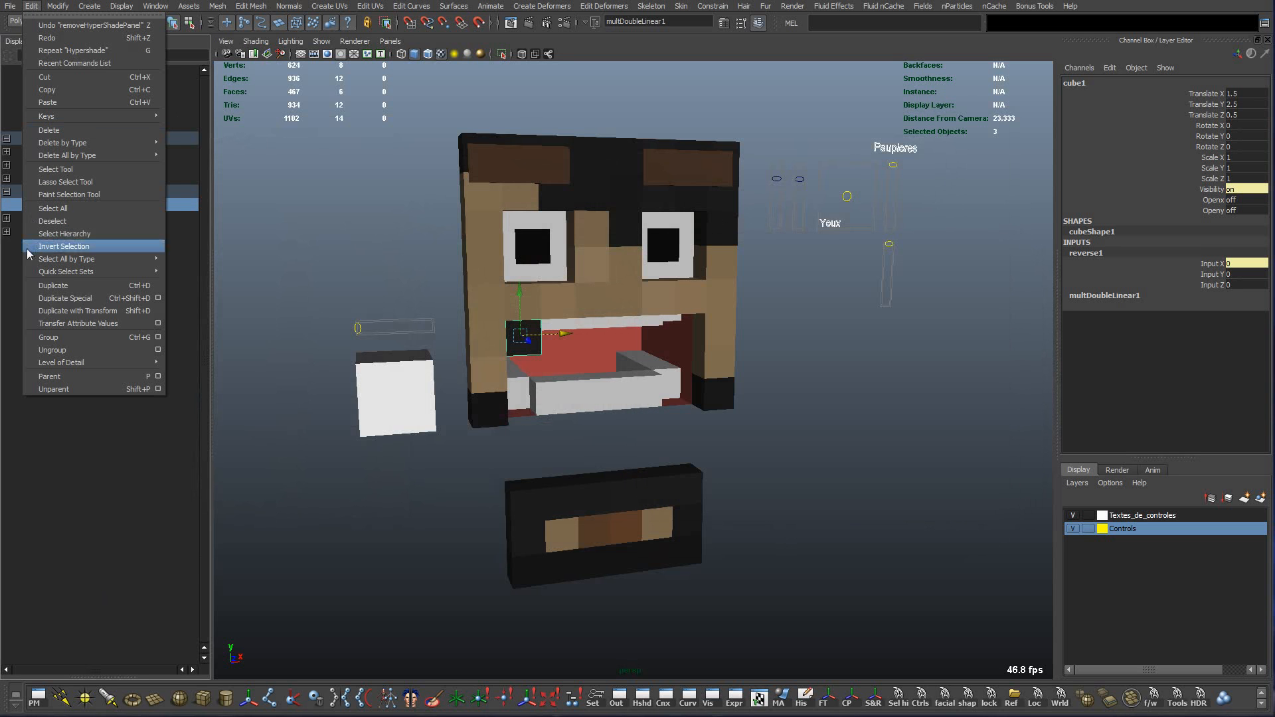
click(159, 297)
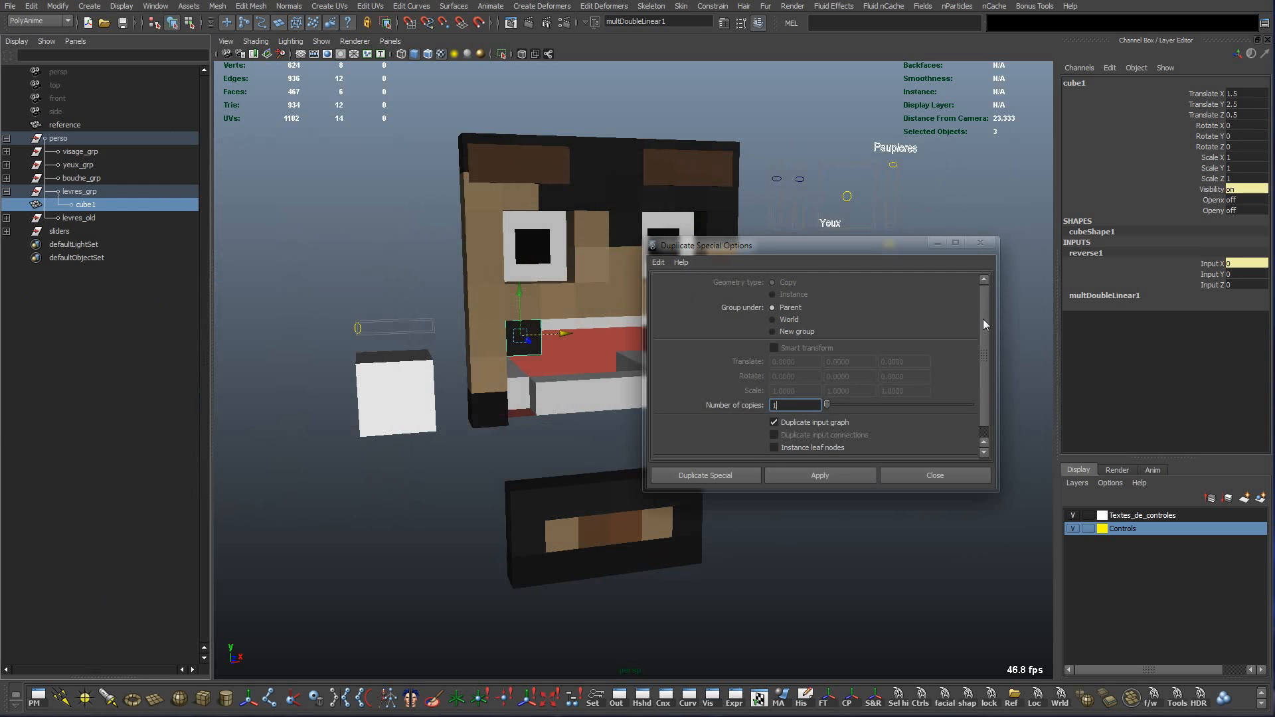
mouse_move(984, 320)
mouse_down()
mouse_move(980, 372)
mouse_move(982, 316)
mouse_up()
click(659, 263)
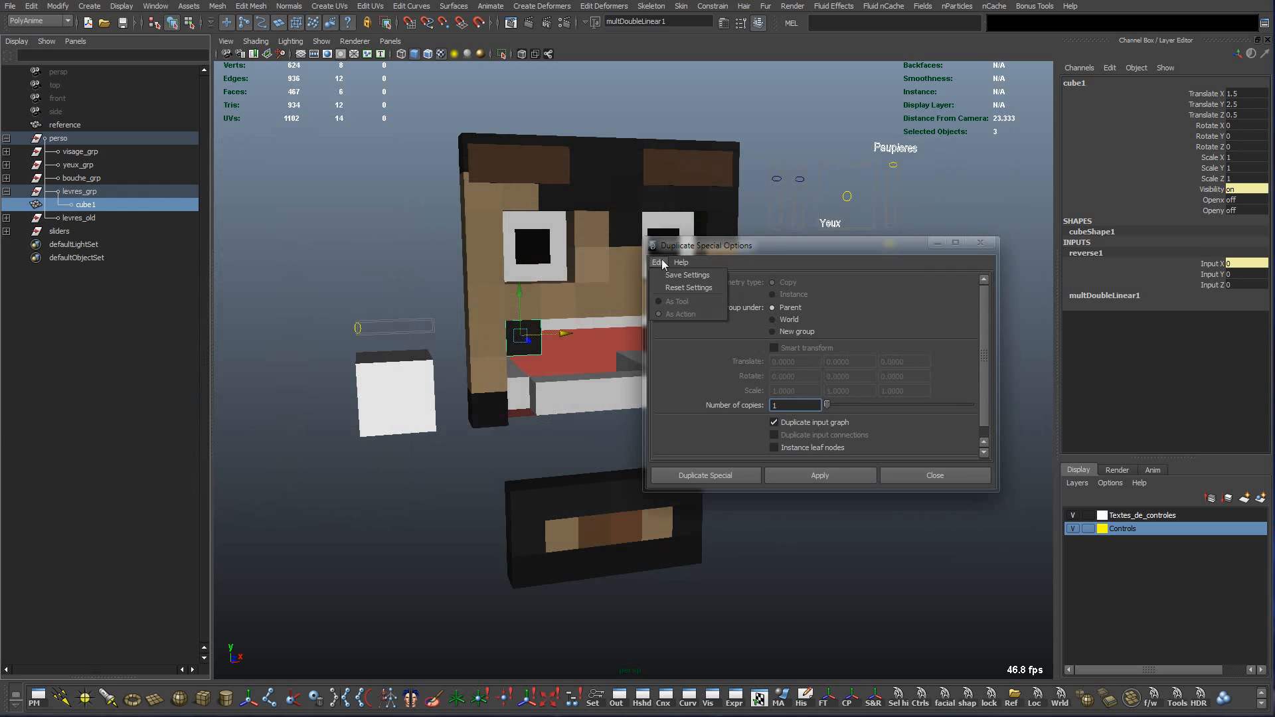
click(697, 288)
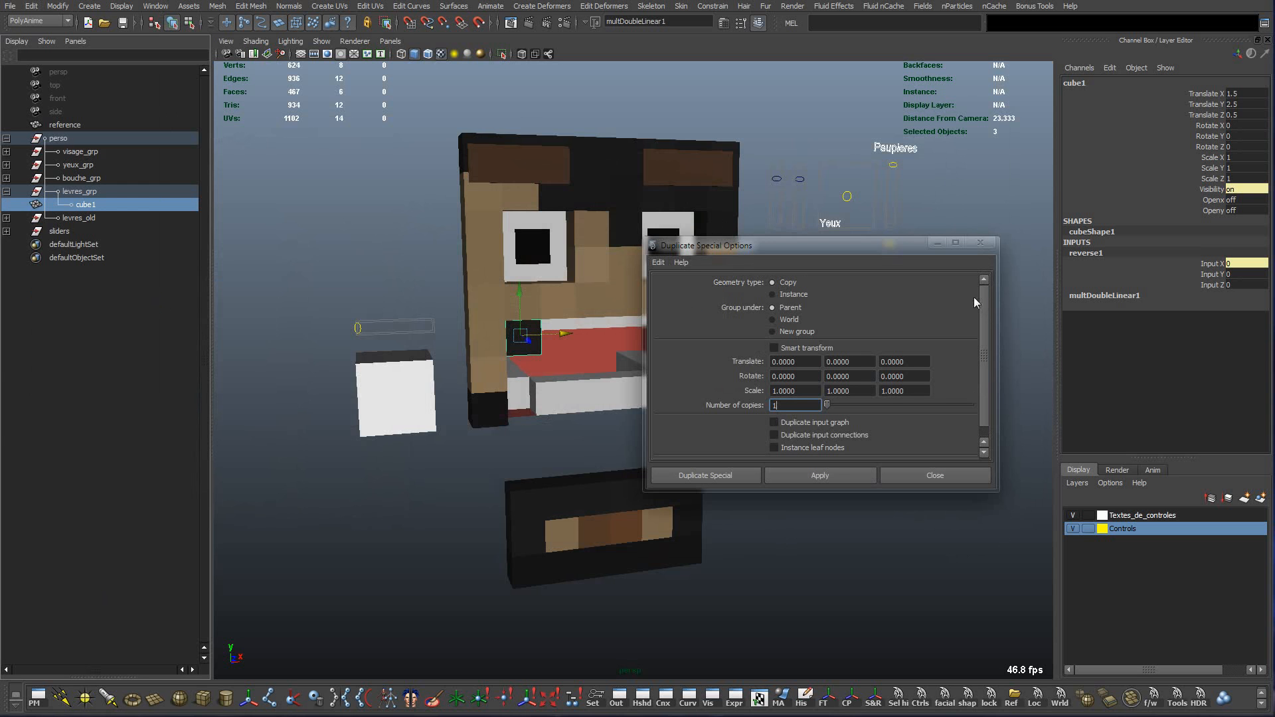
drag(983, 297, 982, 325)
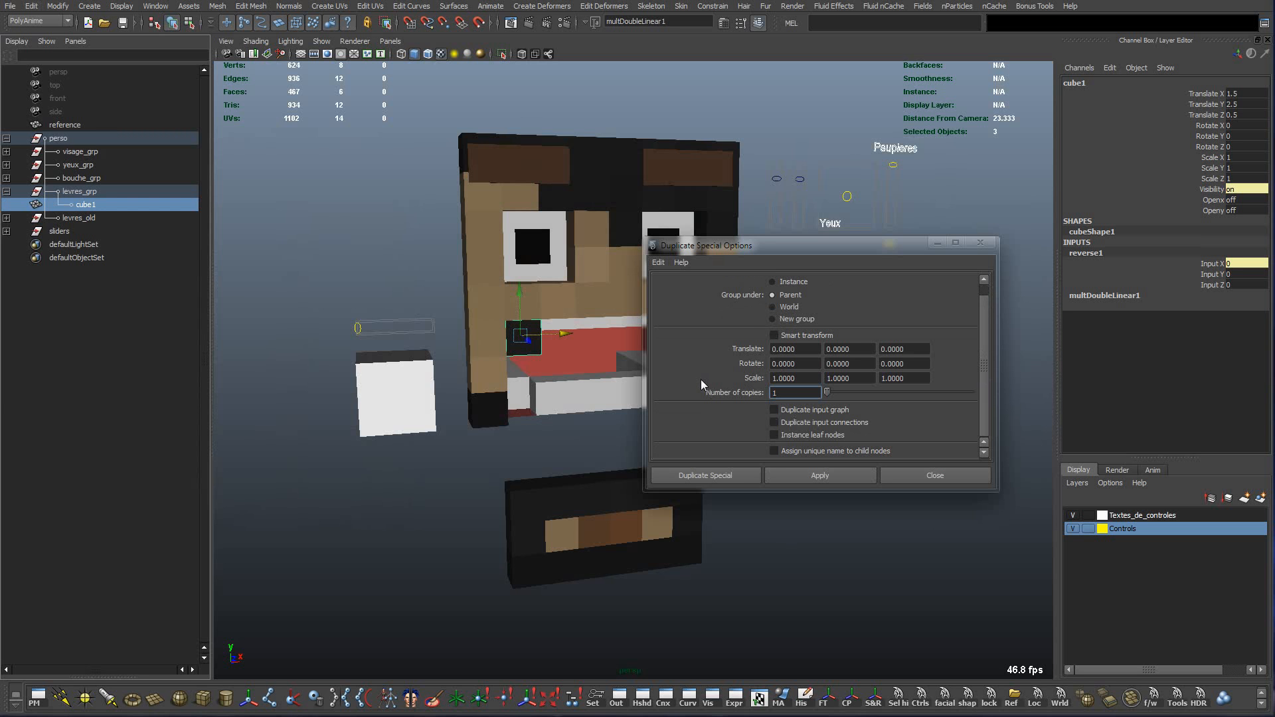
click(774, 410)
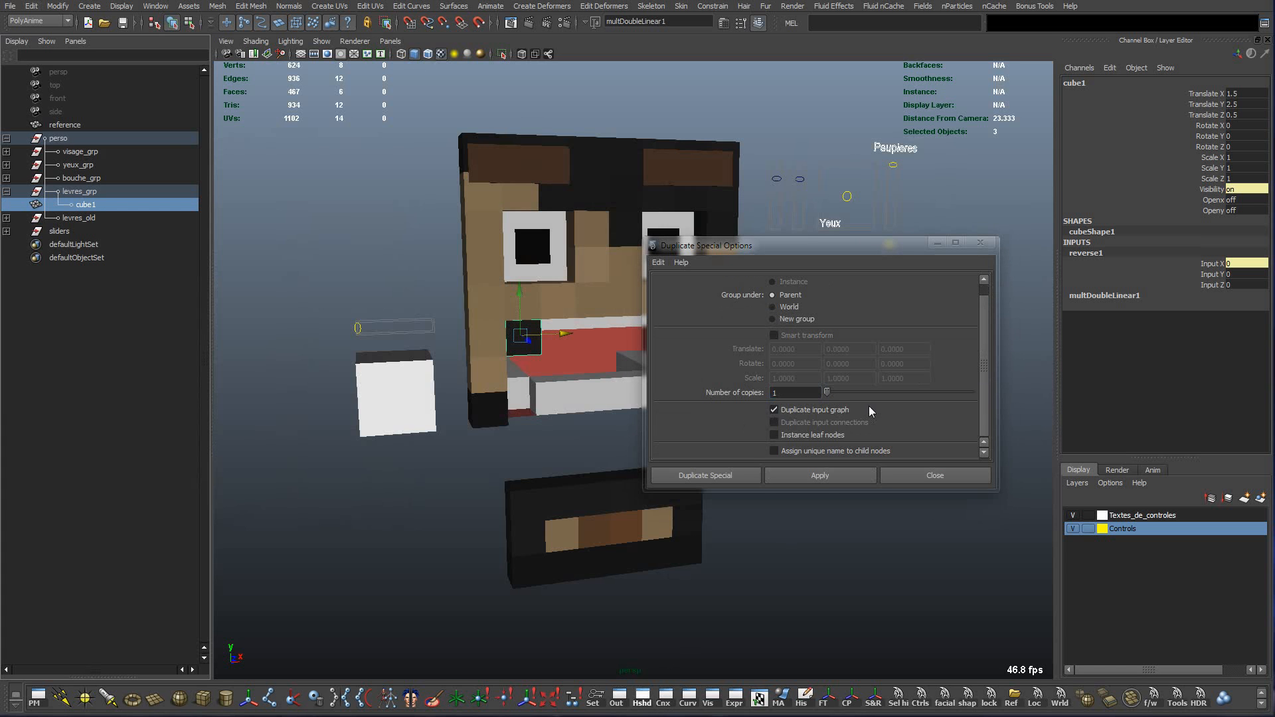
Graph cube1's input and output connections in the Hypershade and move the window over the face.
click(642, 697)
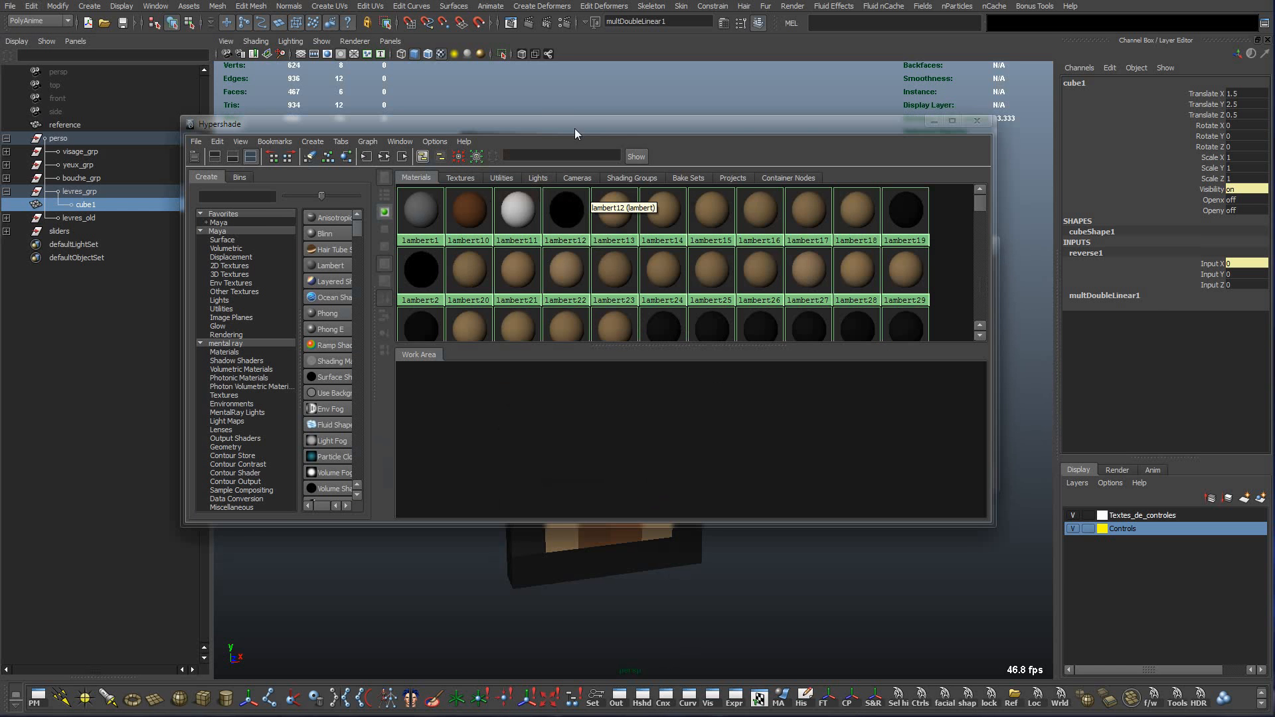
drag(576, 126, 944, 126)
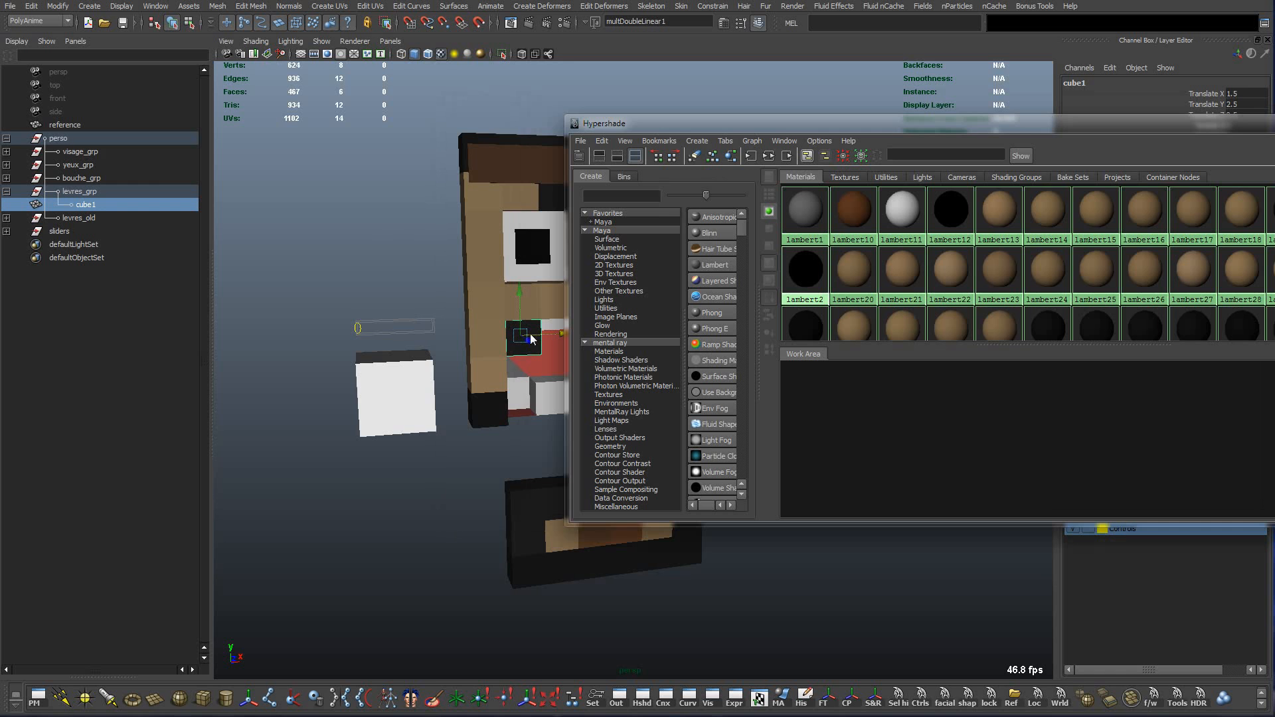
click(769, 156)
drag(758, 133, 500, 137)
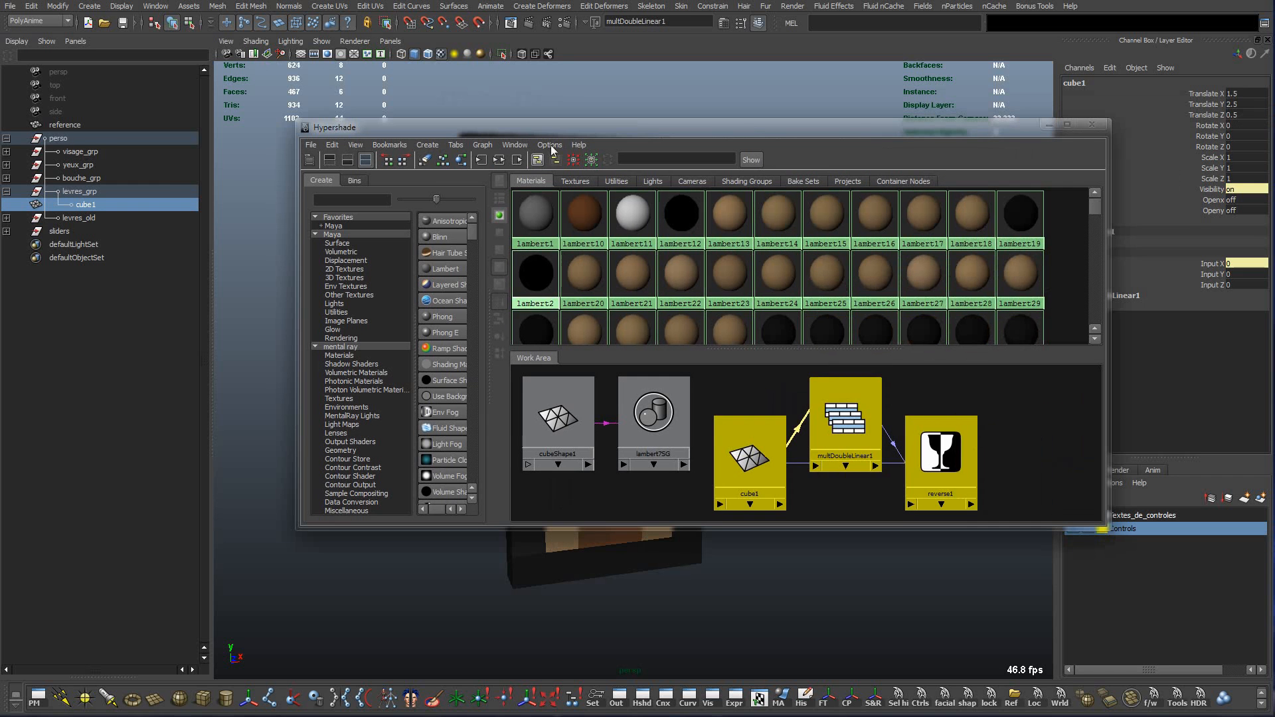
Examine the reverse1, multDoubleLinear1 and cube1 nodes one by one, and put the Hypershade and Duplicate Special windows away.
click(1004, 433)
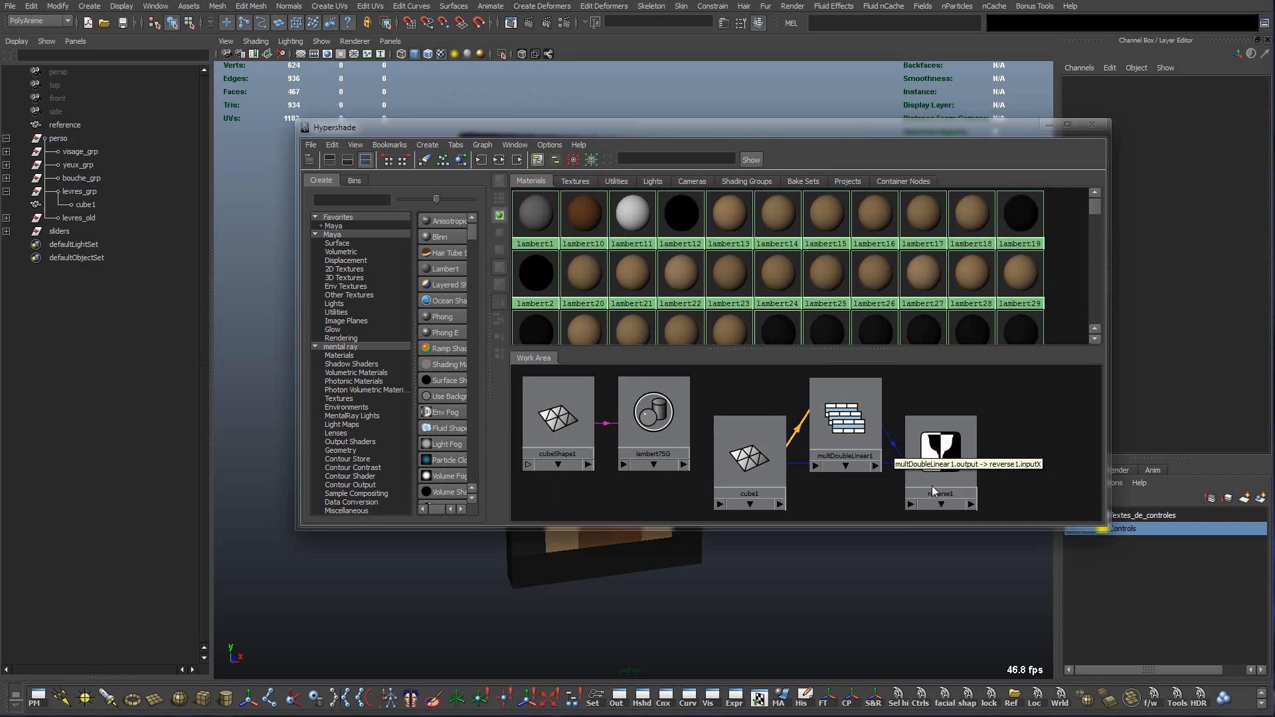
click(908, 479)
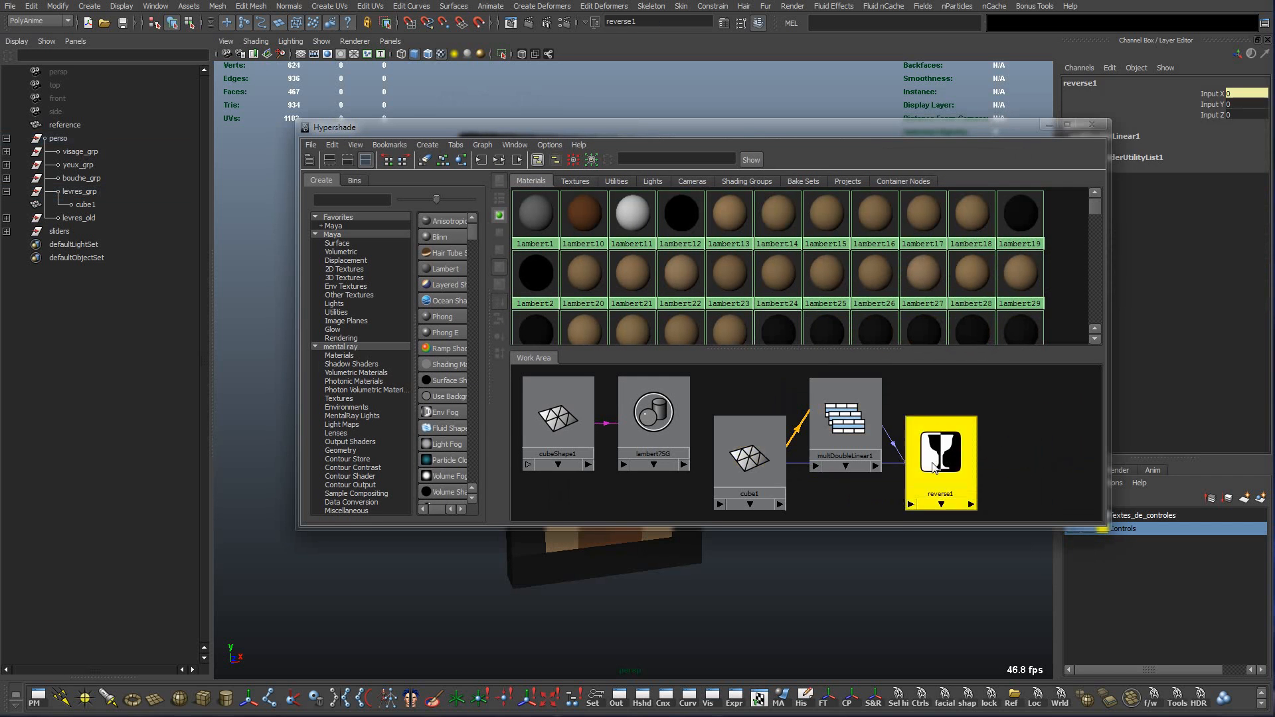
click(845, 419)
click(750, 458)
click(1092, 116)
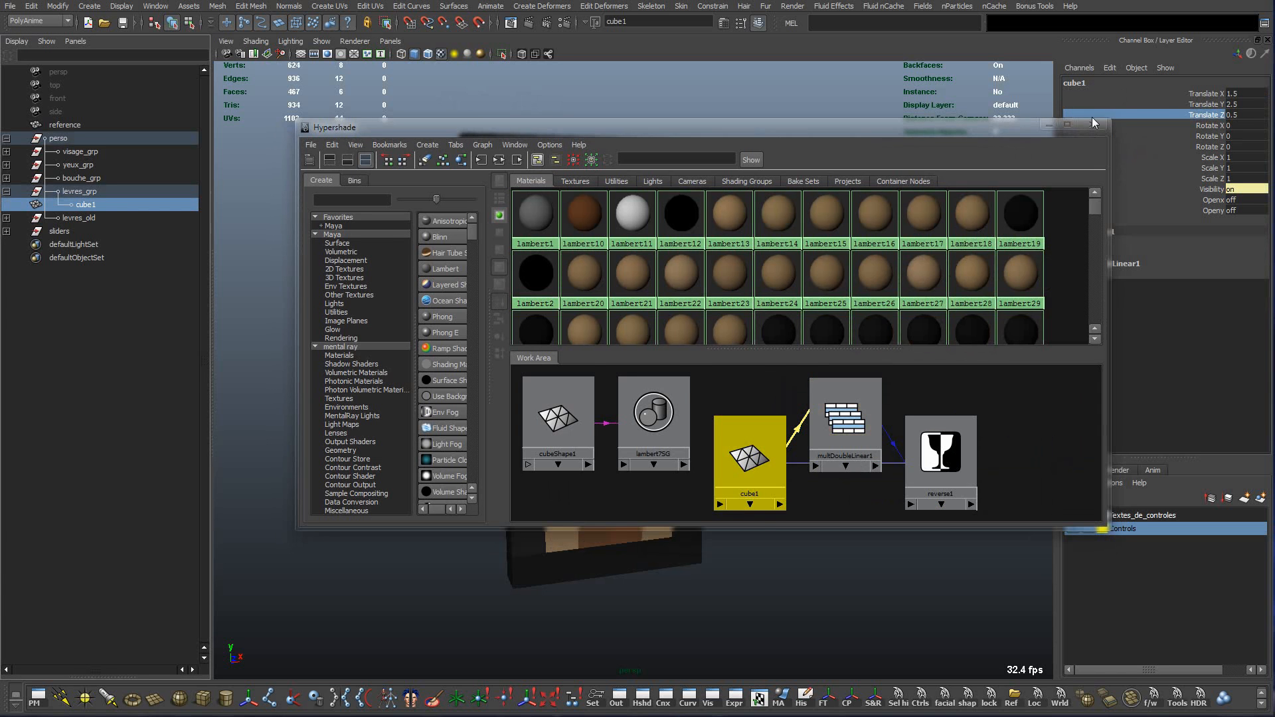
drag(1007, 133, 550, 183)
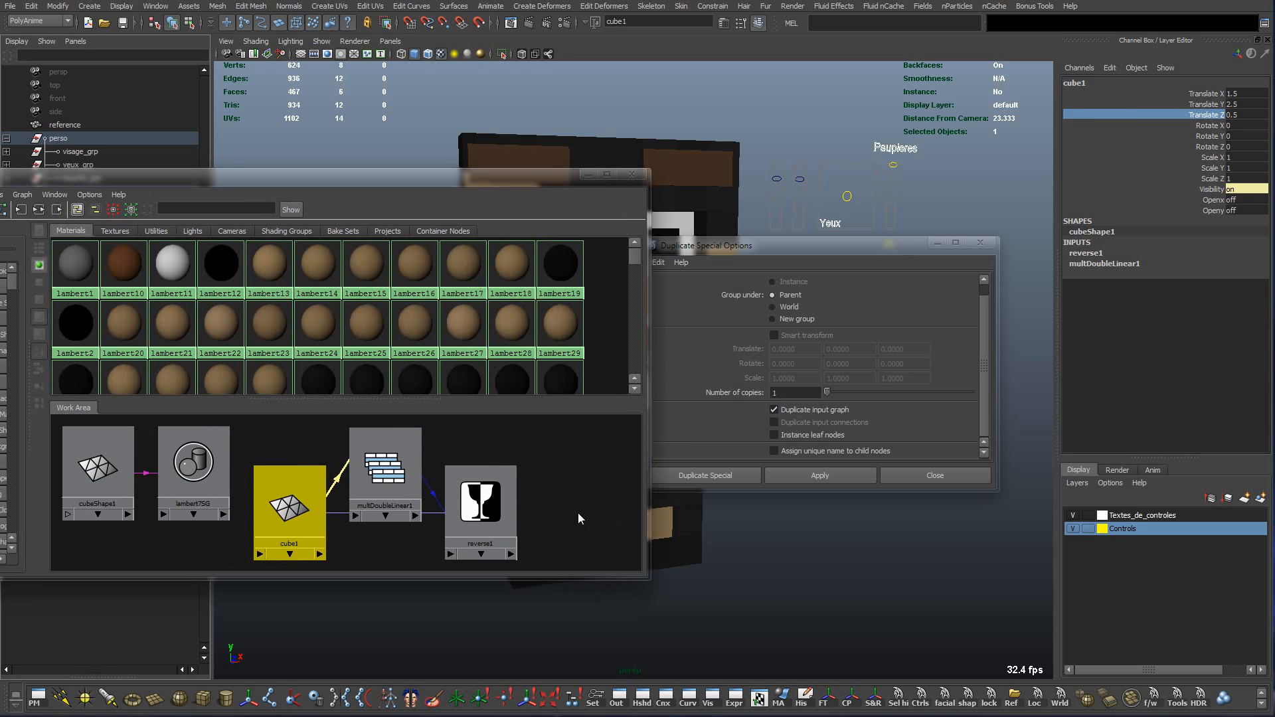
click(386, 471)
click(499, 523)
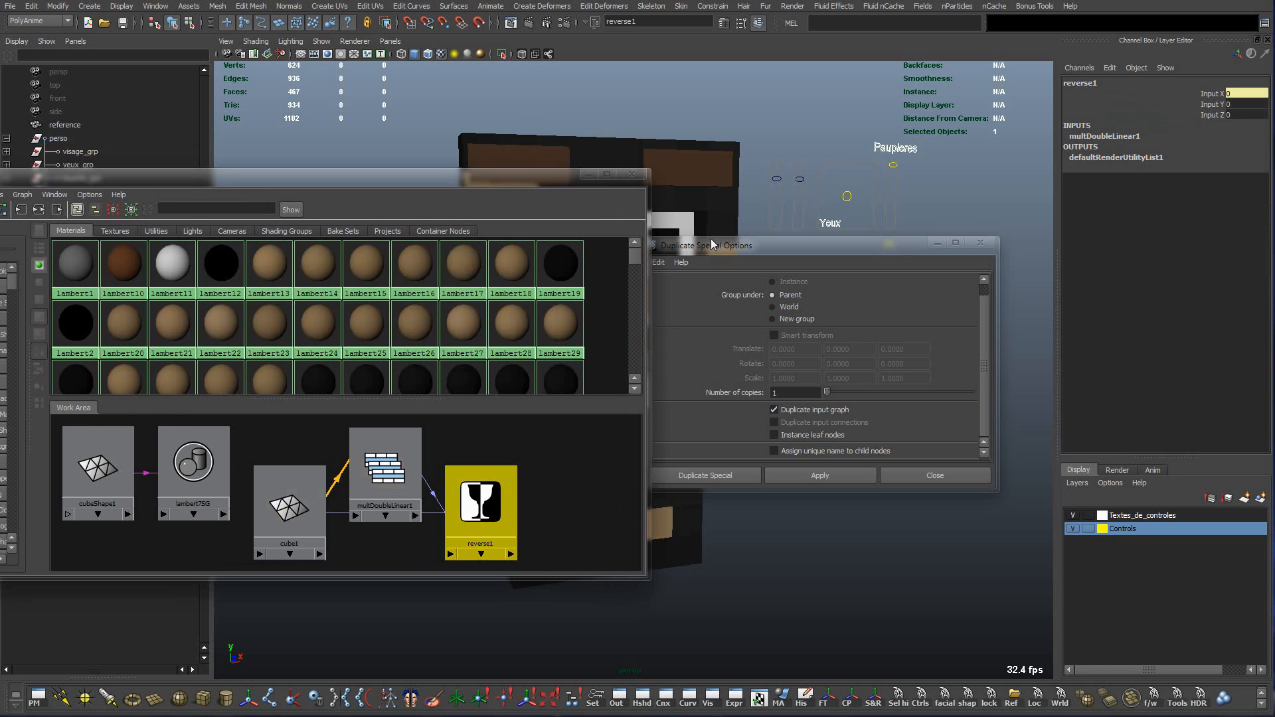
drag(548, 171, 840, 229)
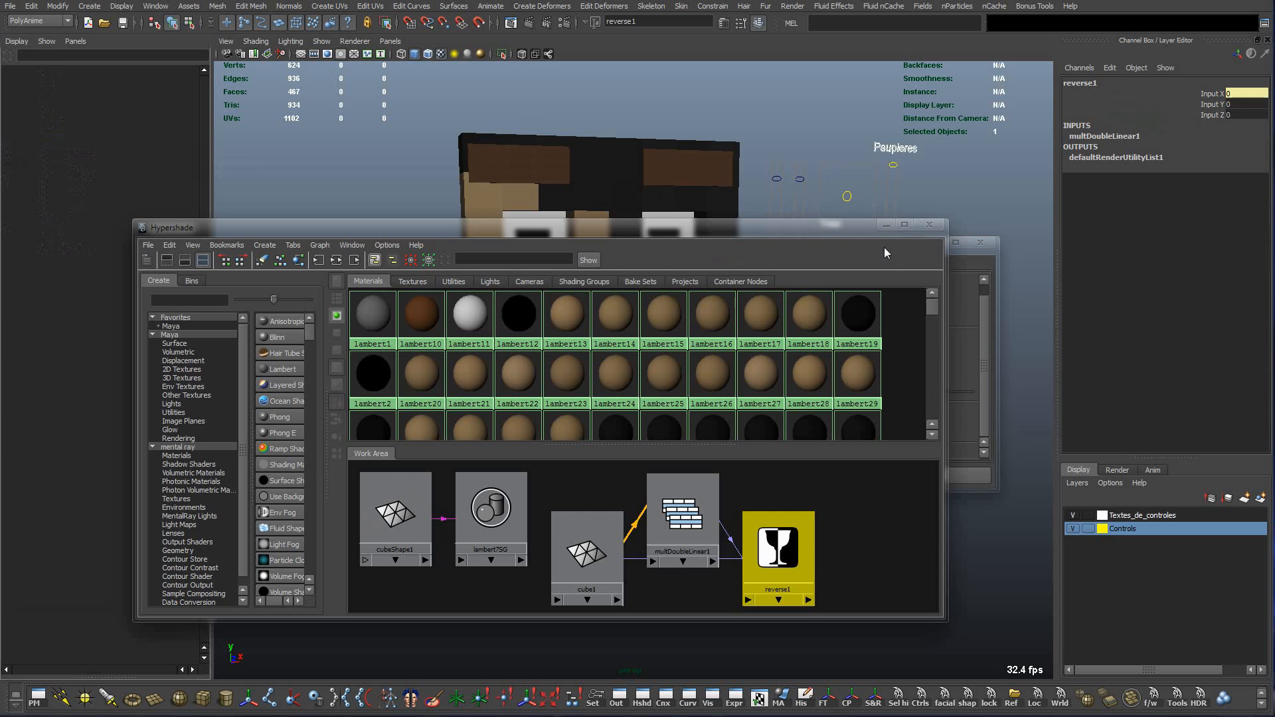
click(929, 225)
click(942, 250)
Make a plain duplicate of cube1 and move the copy along X to about 3.2.
click(529, 338)
key(ctrl+d)
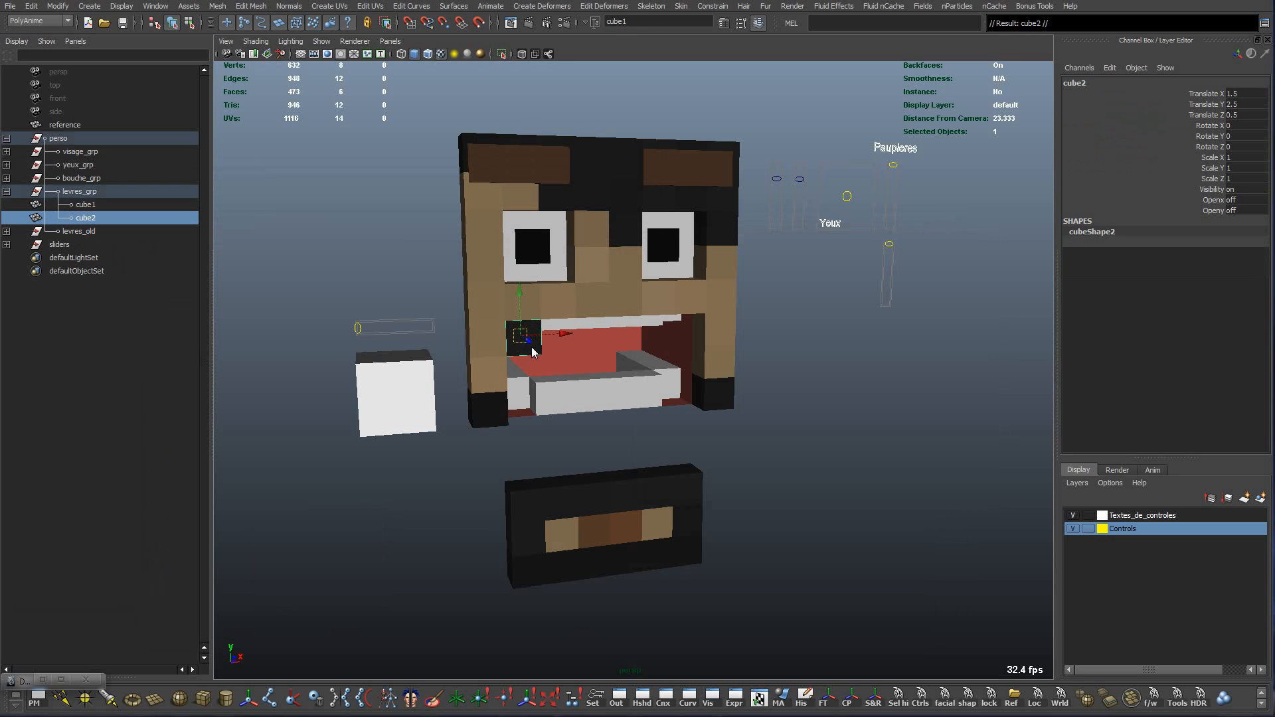
drag(564, 335, 620, 334)
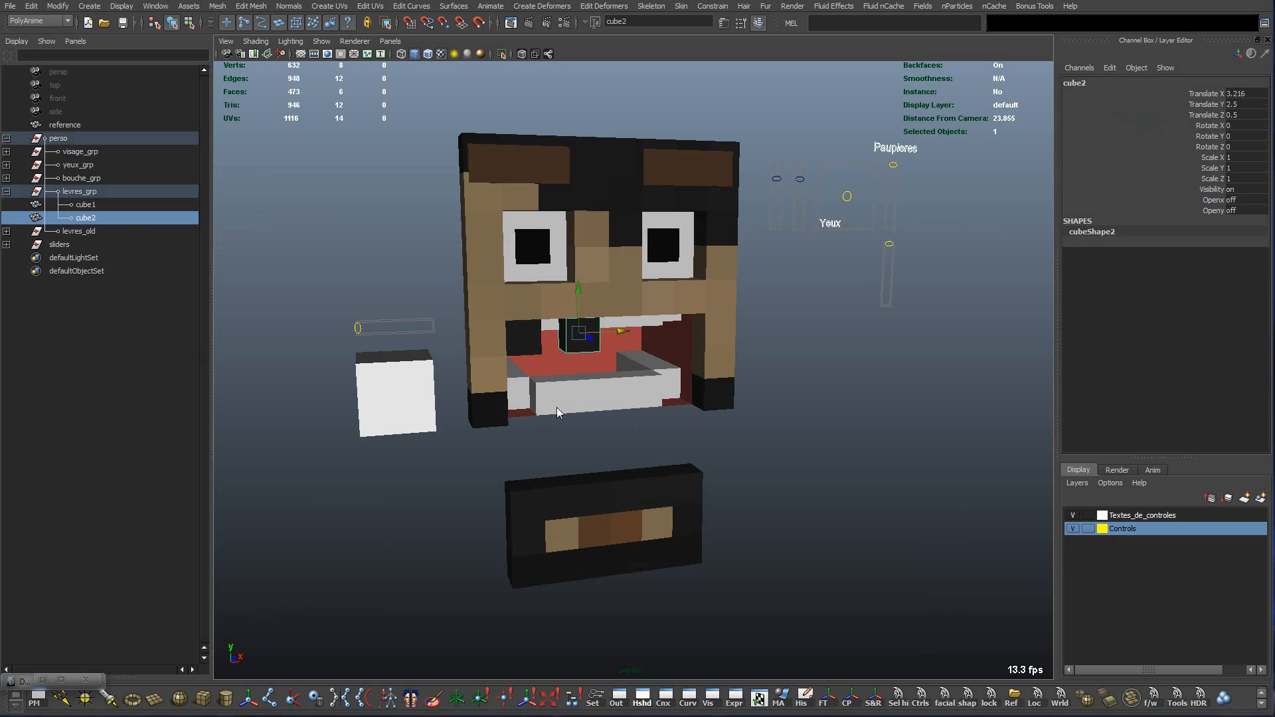
Graph the plain copy's connections in the Hypershade and spread out its shape, shading group and transform nodes for inspection.
click(642, 697)
click(337, 260)
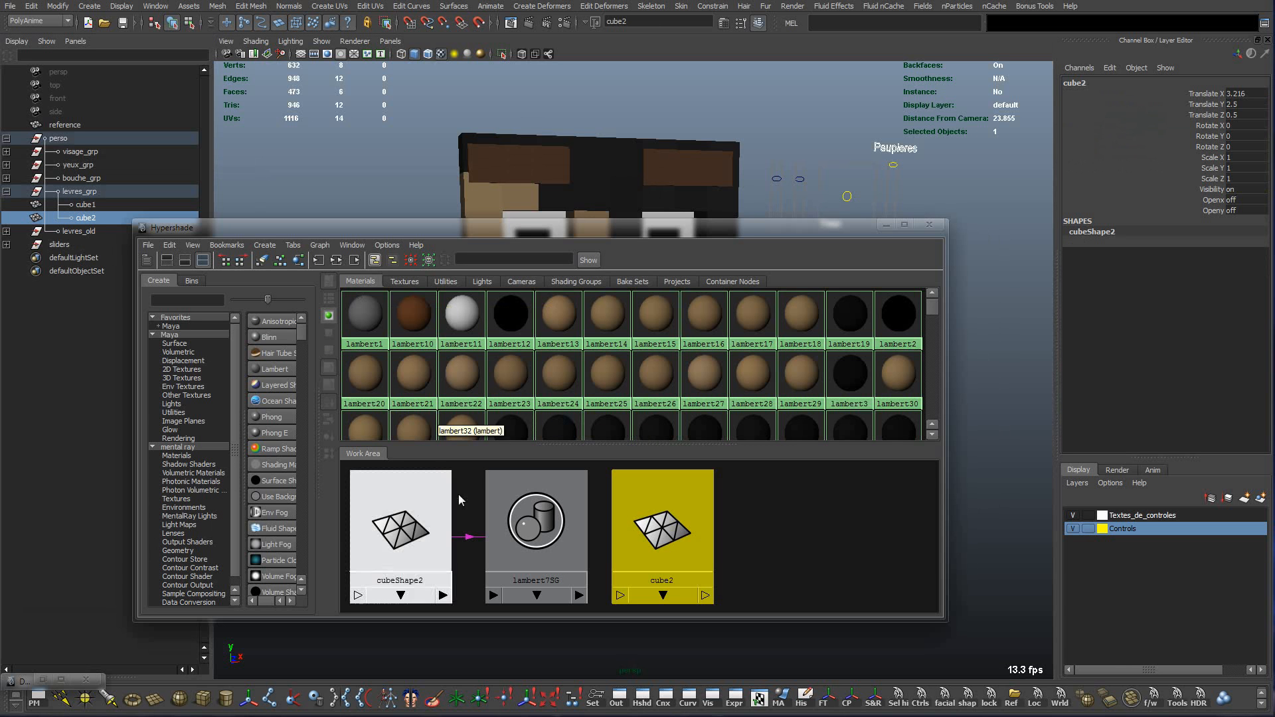
drag(674, 540, 790, 542)
scroll(620, 540, down, 3)
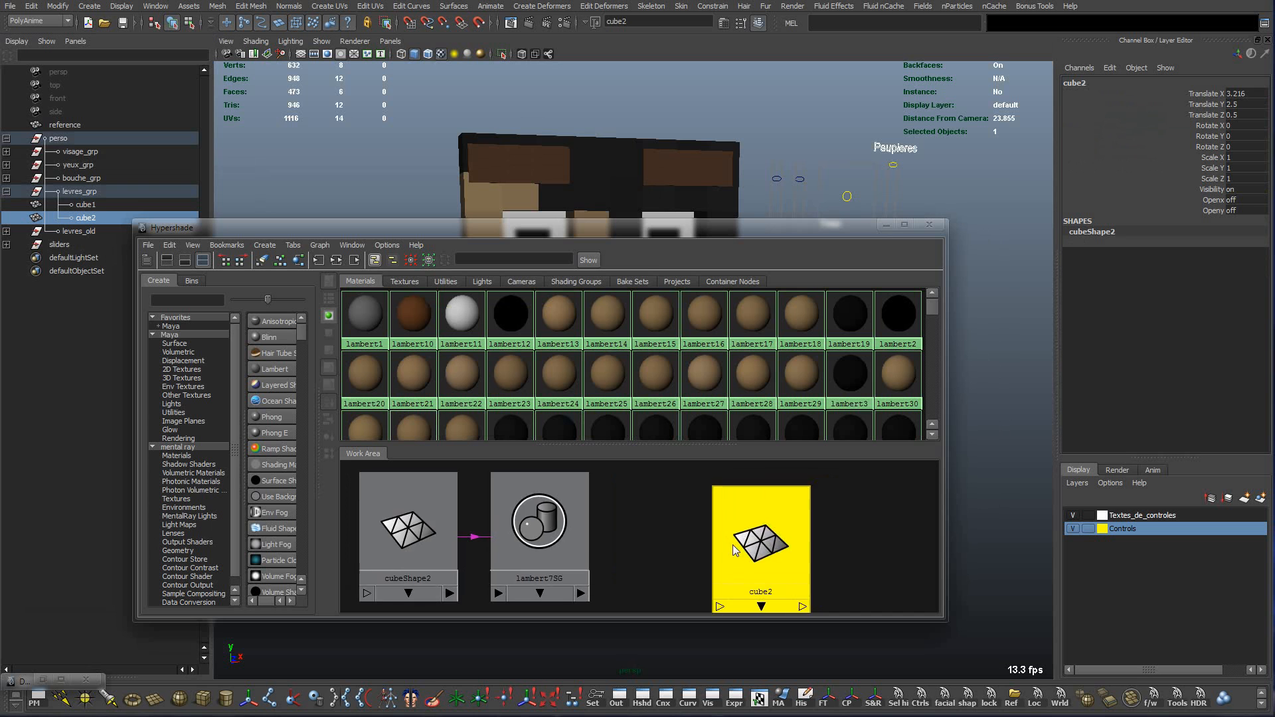
click(447, 523)
drag(405, 481, 653, 621)
drag(563, 531, 498, 538)
click(620, 550)
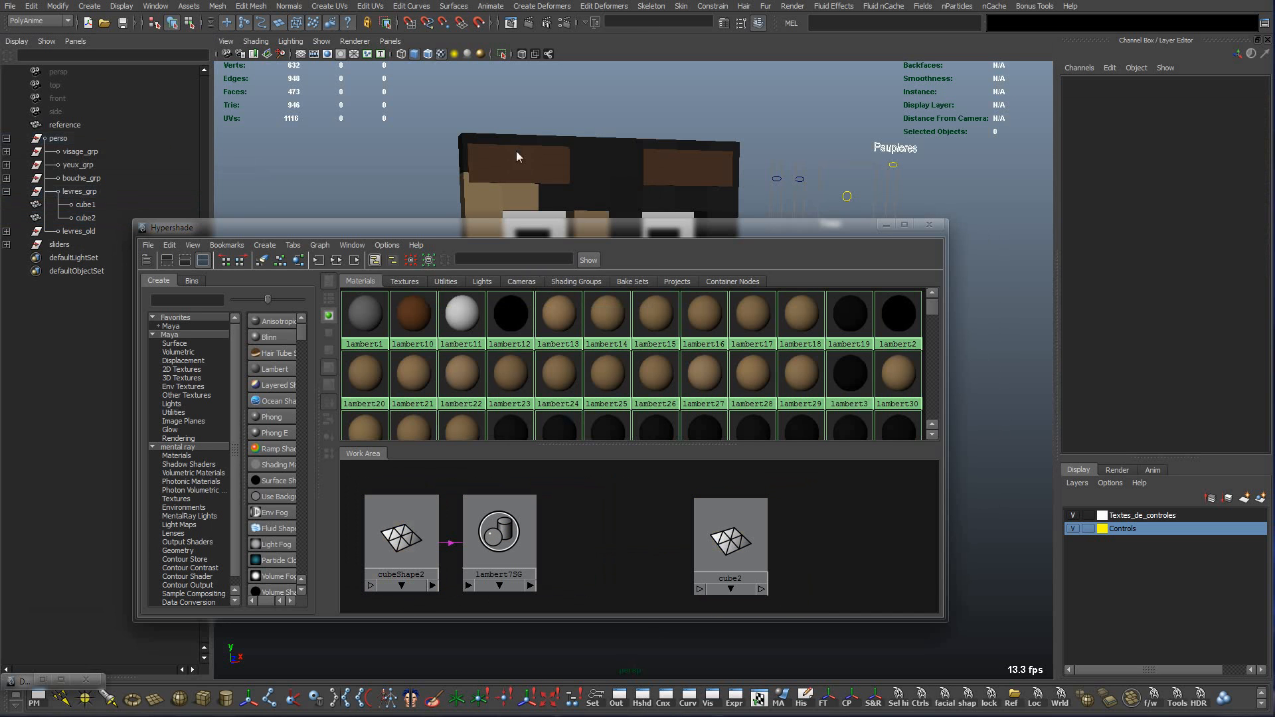
Delete the plain copy cube2 and close the Hypershade.
click(726, 565)
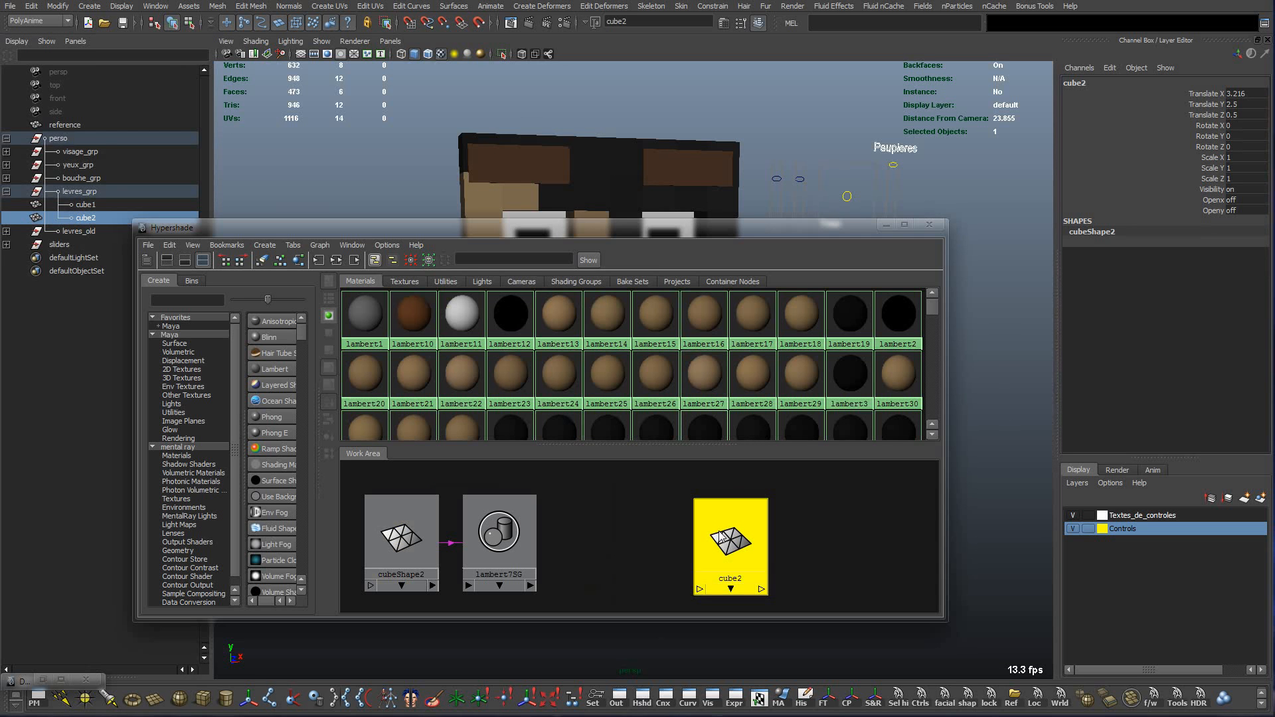
key(Delete)
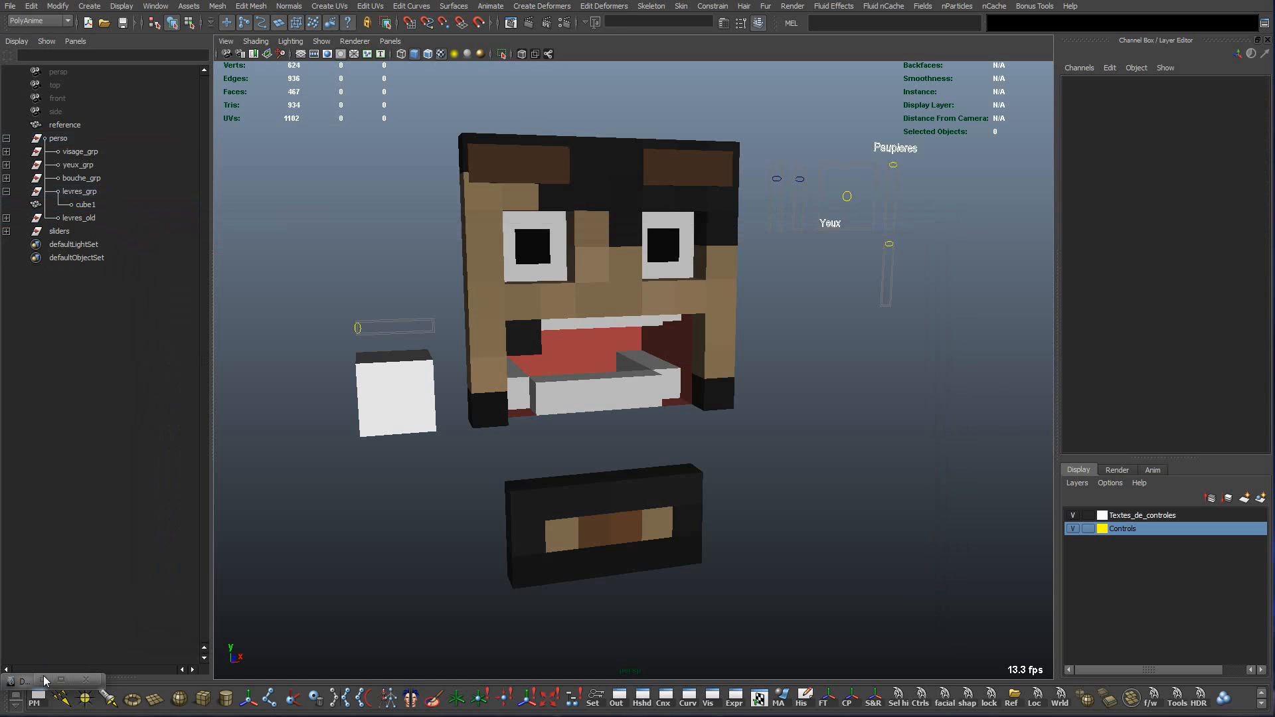
Duplicate cube1 together with its input graph using Duplicate Special, and move the copy along X to about 3.4.
click(42, 680)
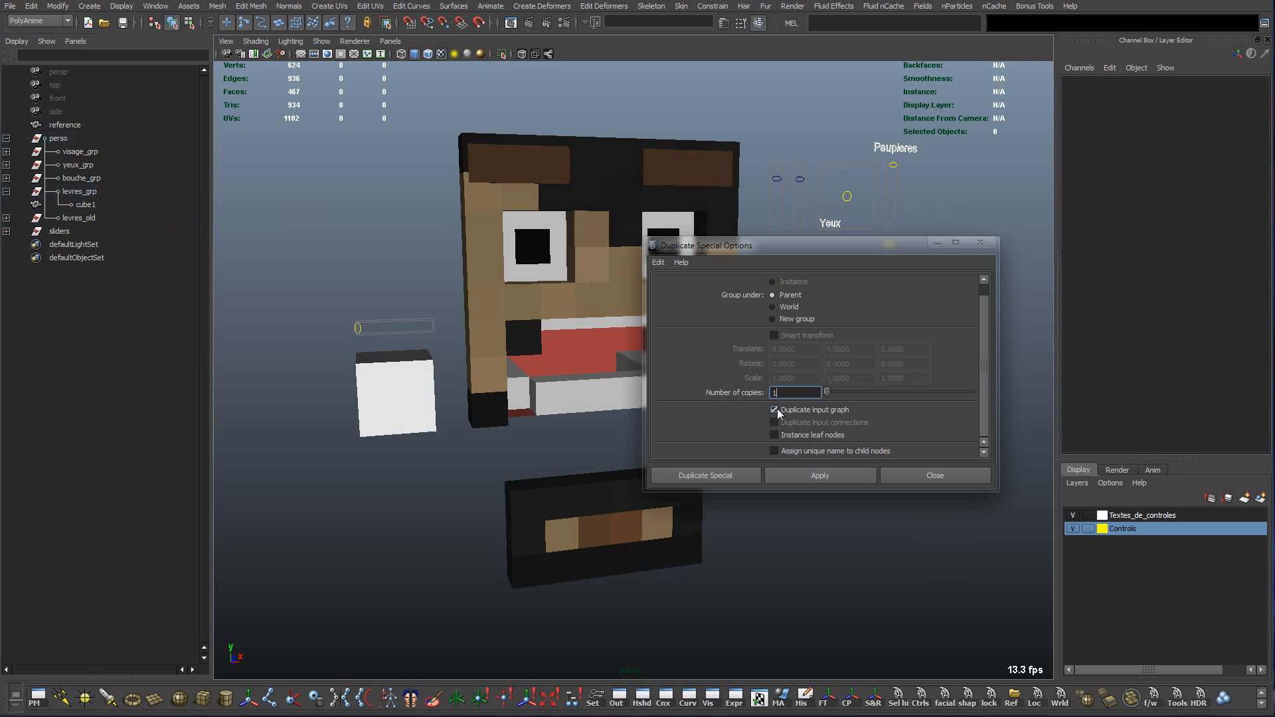
click(533, 337)
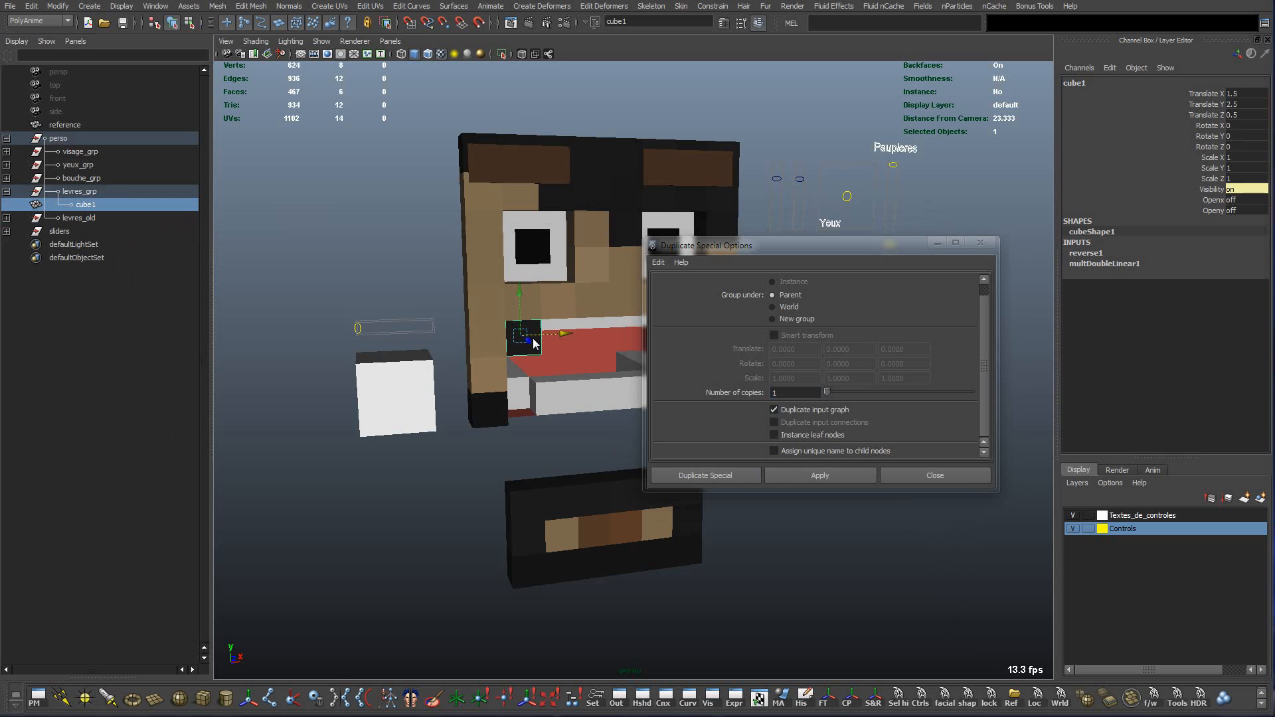
click(726, 474)
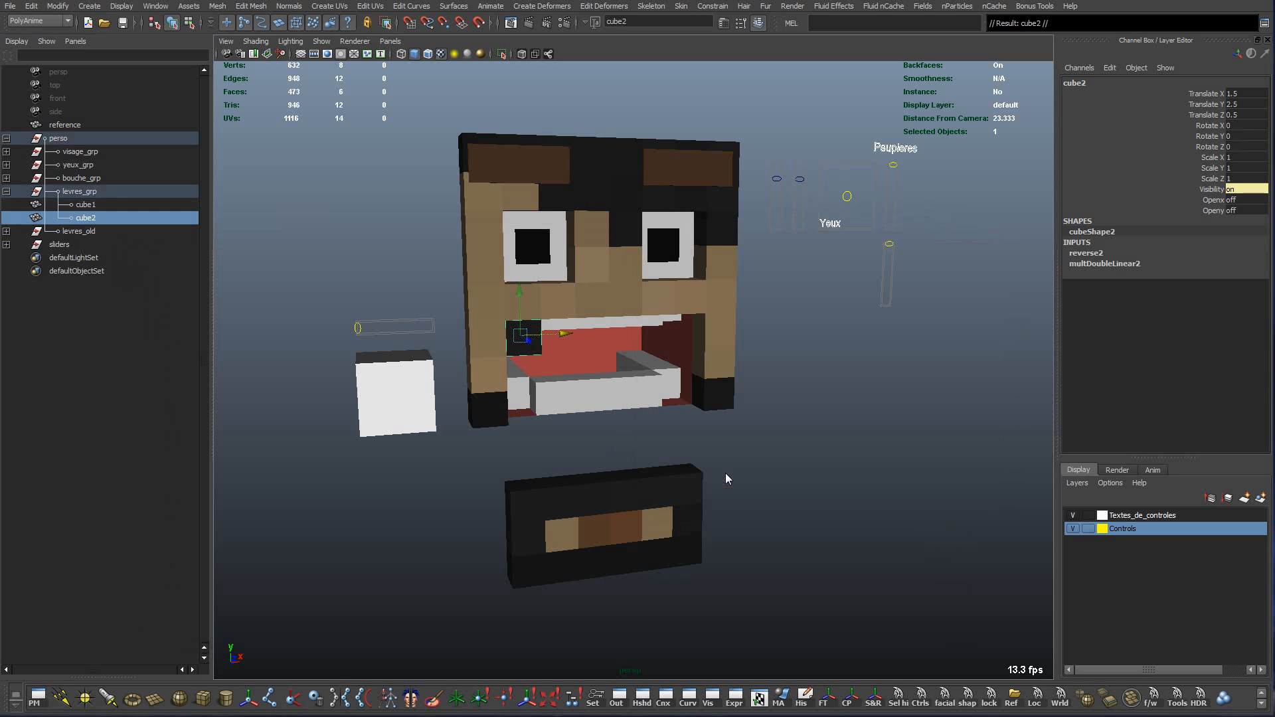
drag(582, 336, 640, 339)
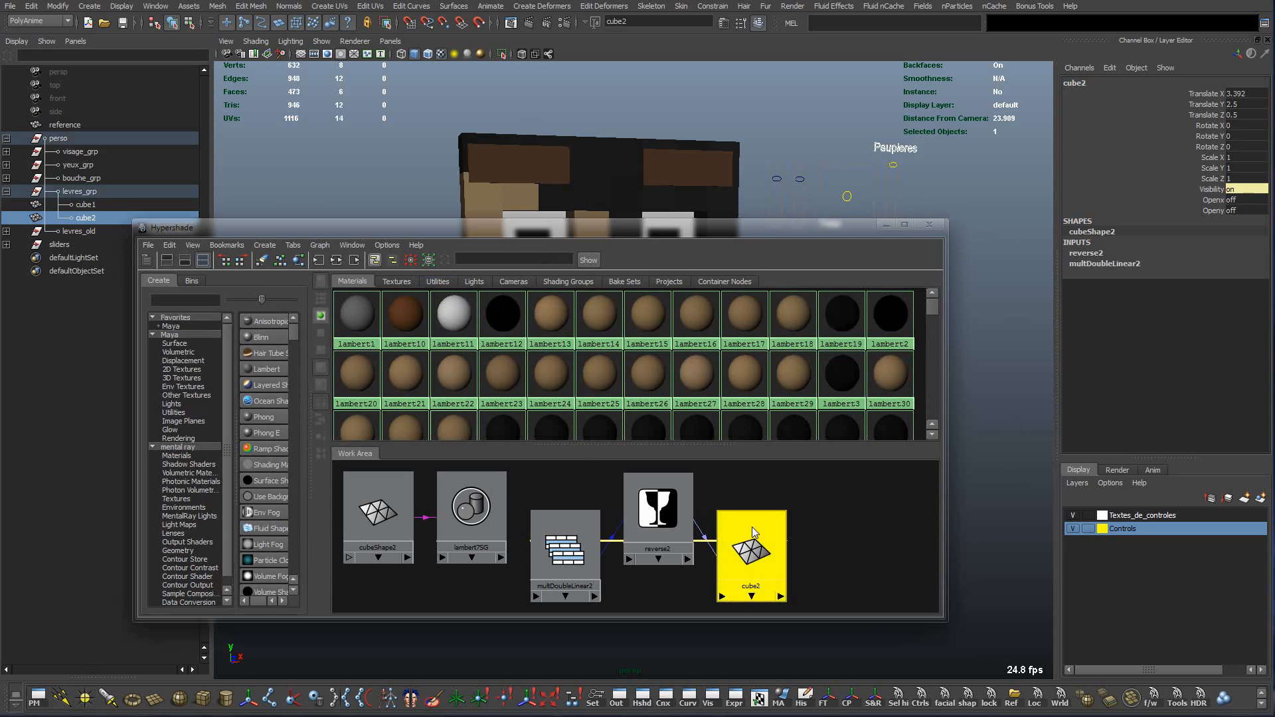
Check the new copy's duplicated Reverse and Mult Double Linear nodes in the Hypershade and close it.
click(859, 510)
click(923, 222)
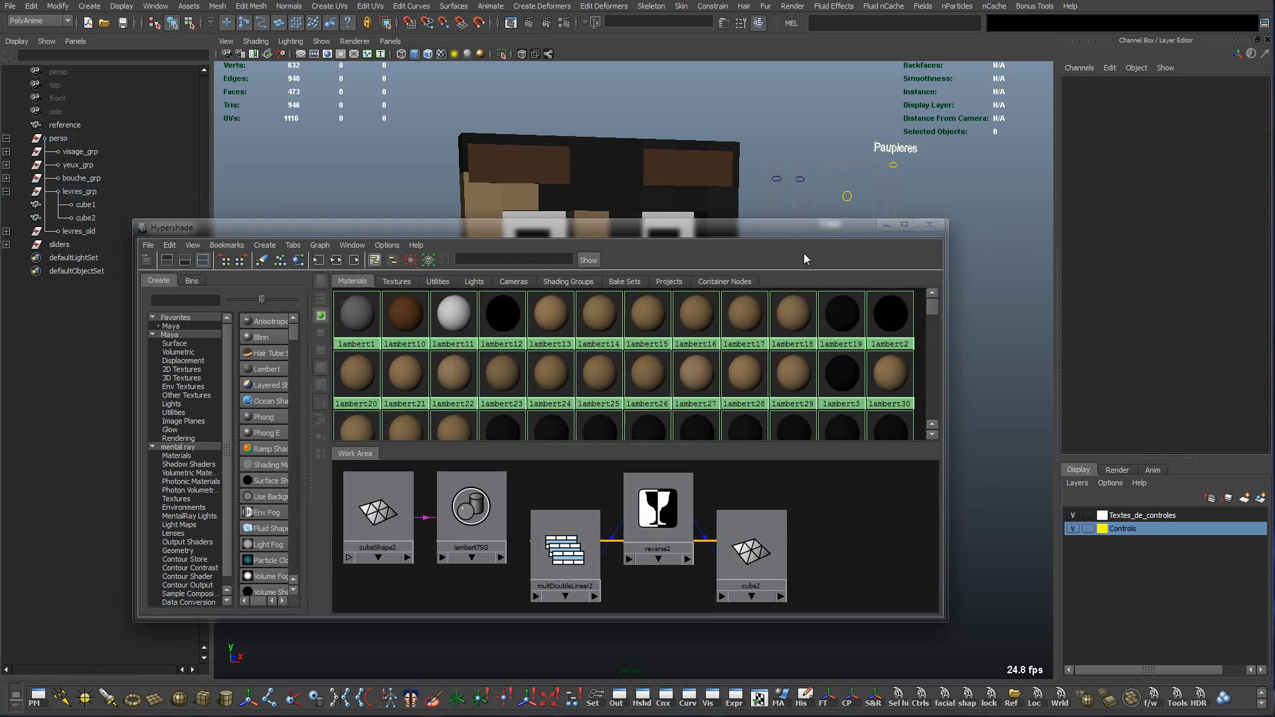
Select the copied lip cube, cube2, and set its Translate X to 2.5 so it sits beside cube1.
click(594, 348)
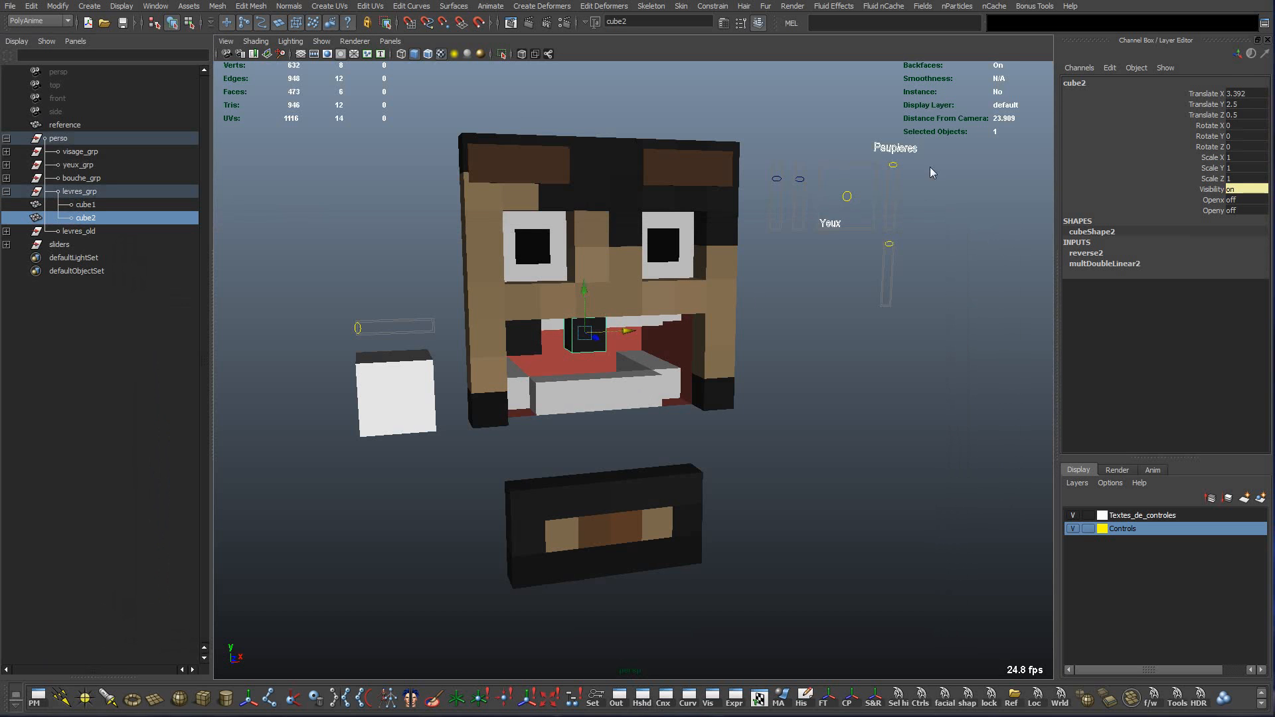
click(1236, 93)
text(3.5)
key(Return)
text(2.5)
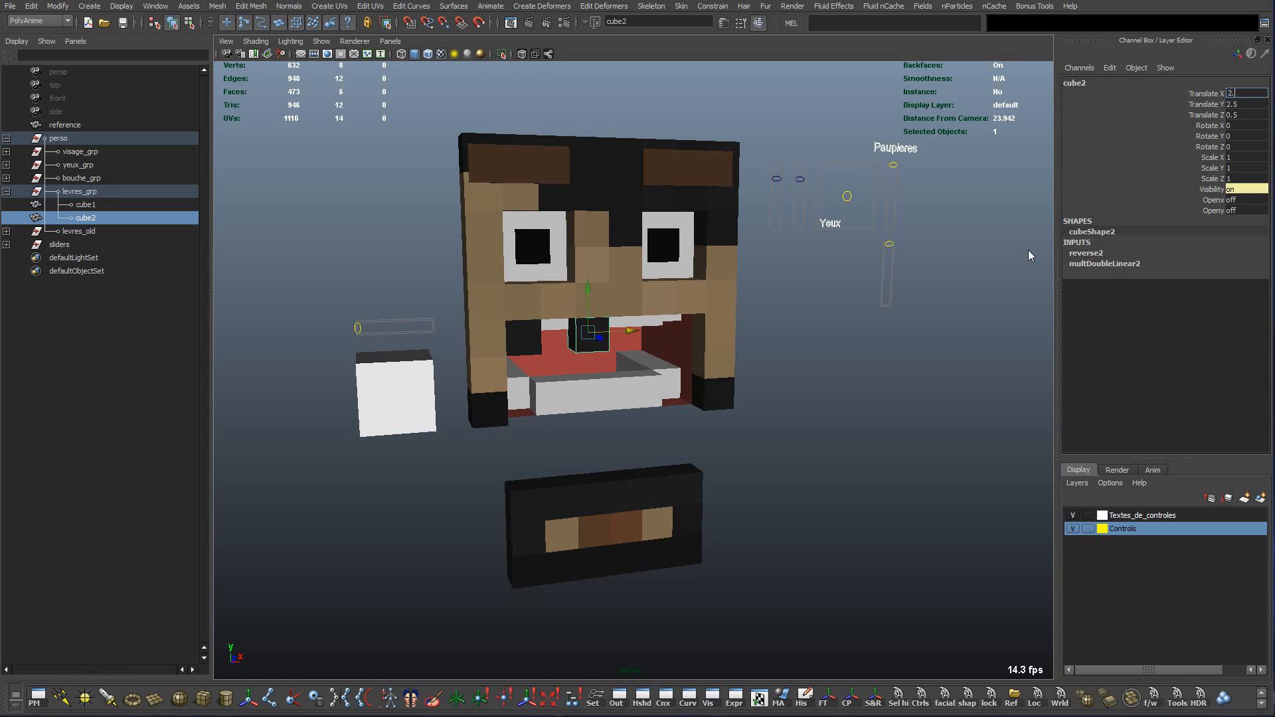
key(Return)
click(864, 374)
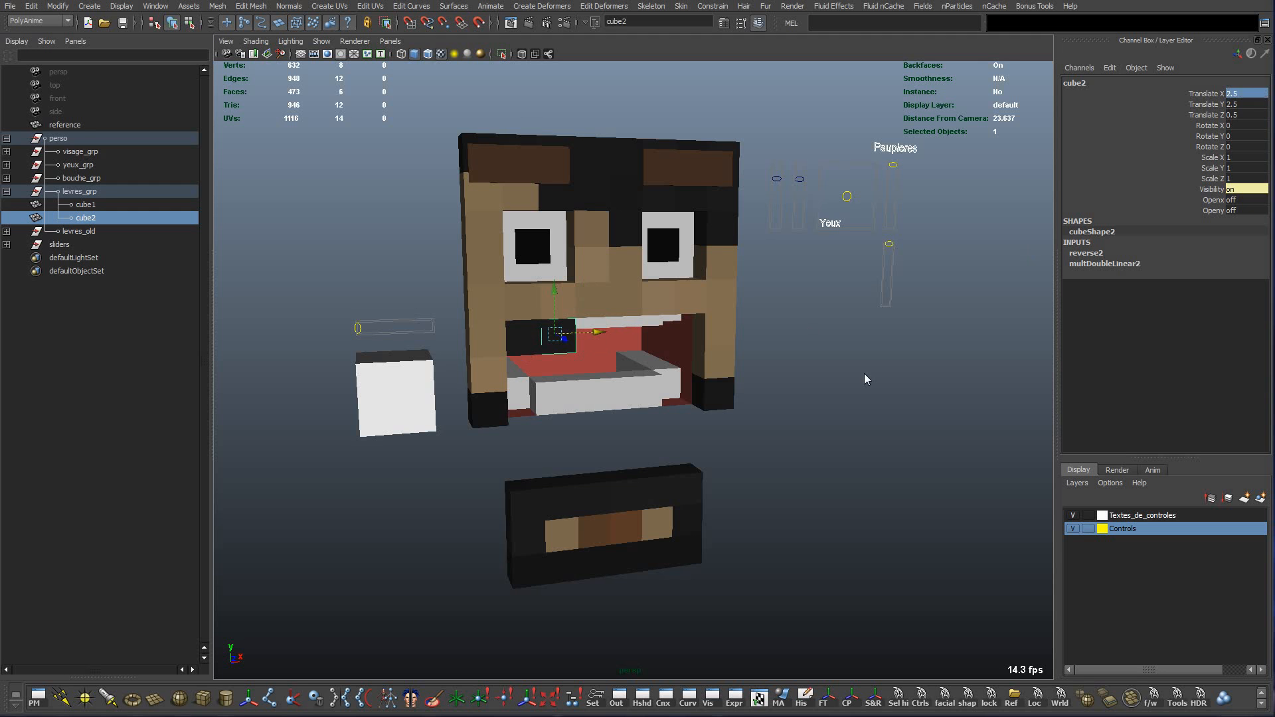
Duplicate cube2 with its input graph using Duplicate Special, and set the copy's Translate X to 3.5.
click(567, 344)
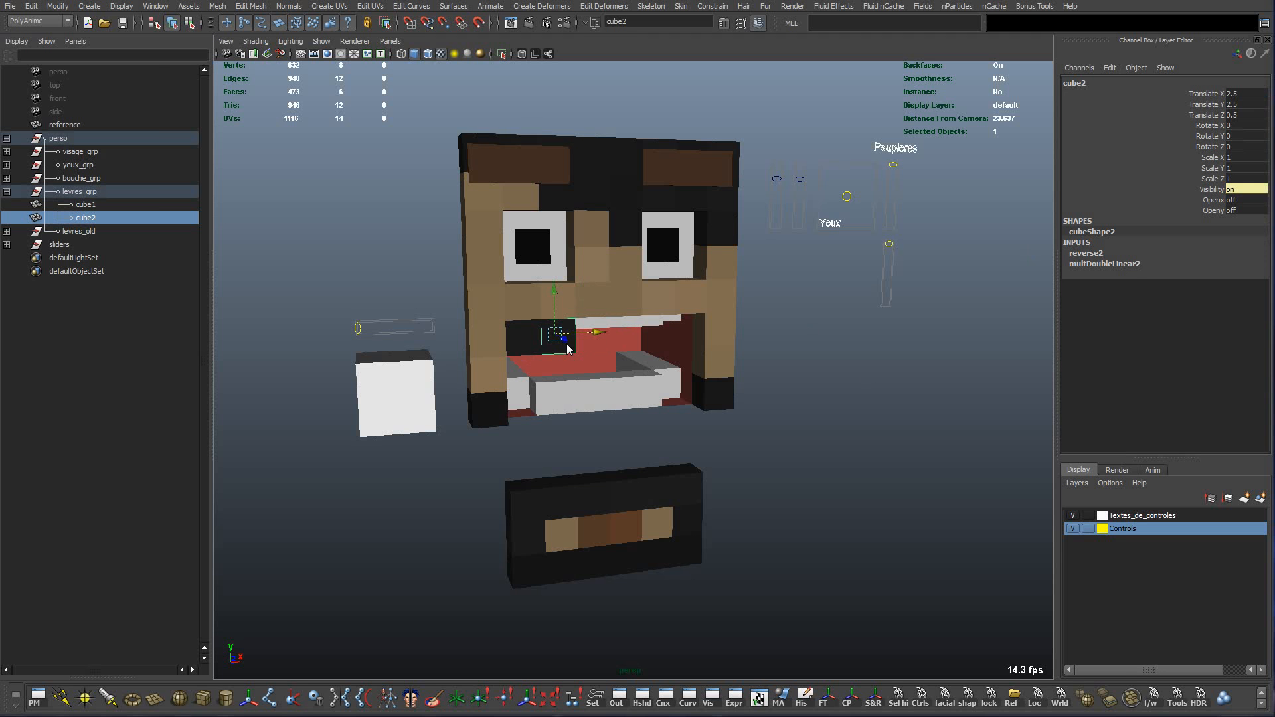
click(31, 6)
click(67, 300)
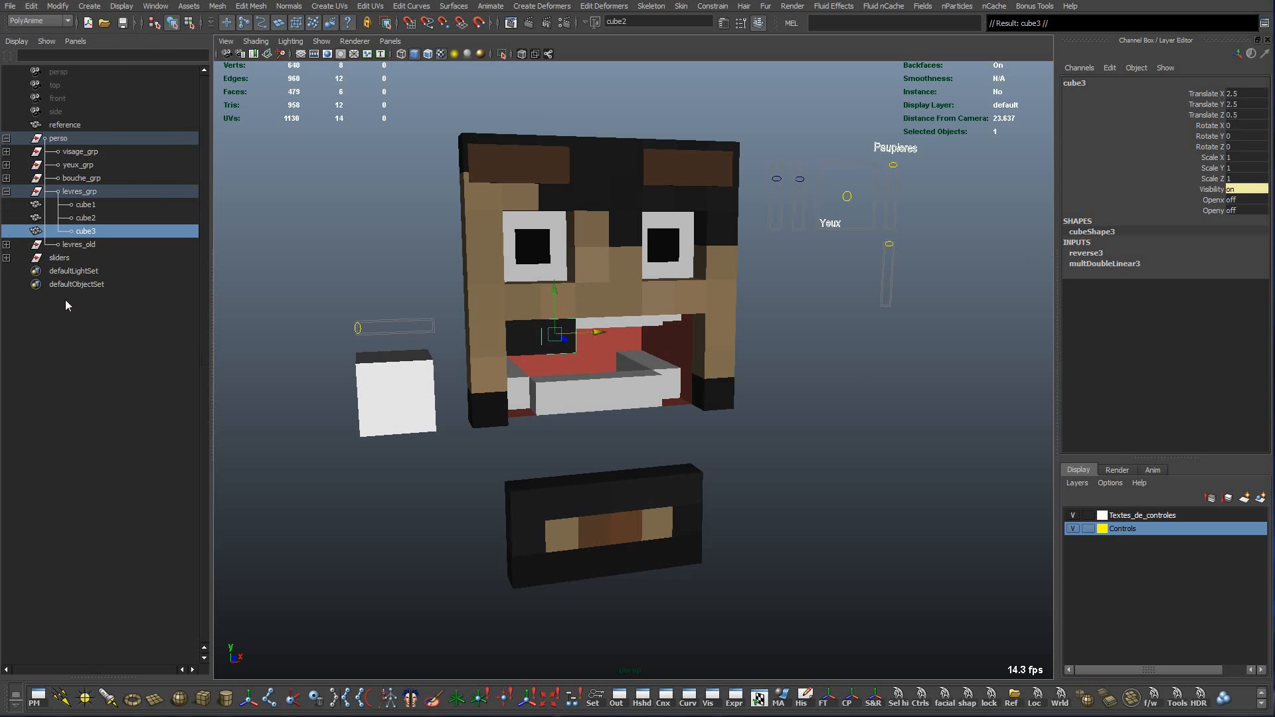
double_click(1238, 95)
text(1.5)
key(Return)
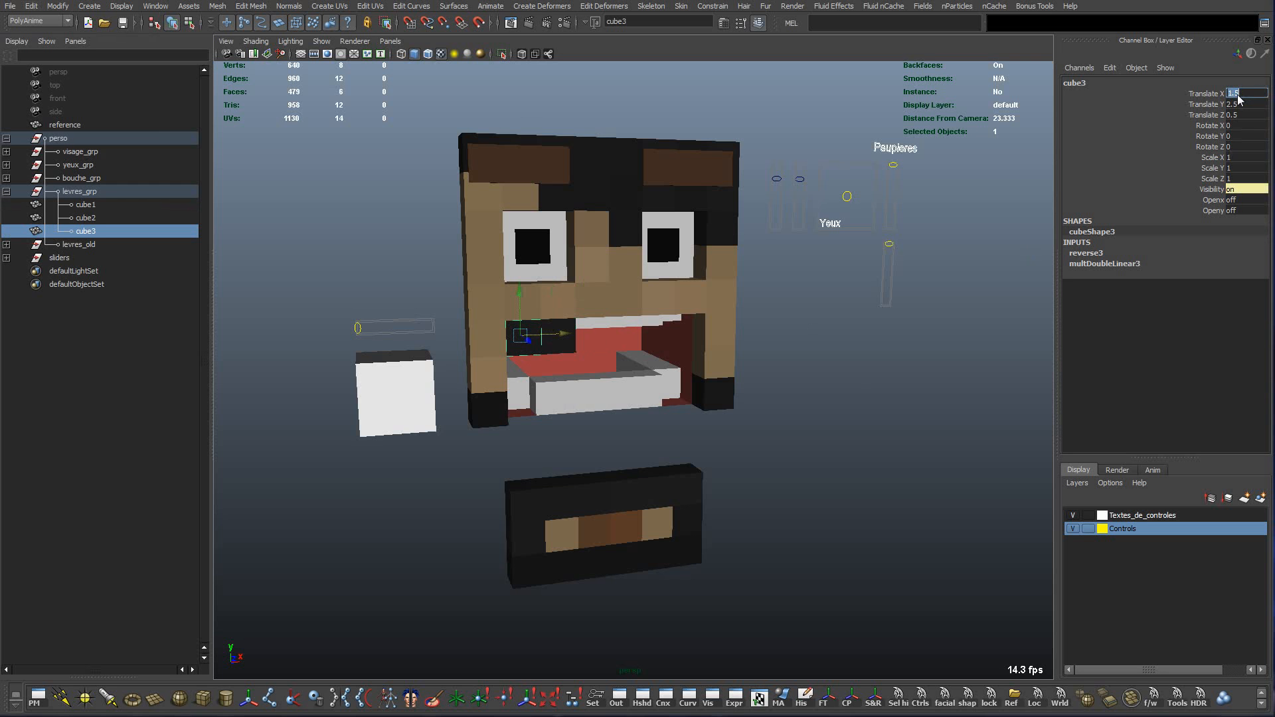
key(Return)
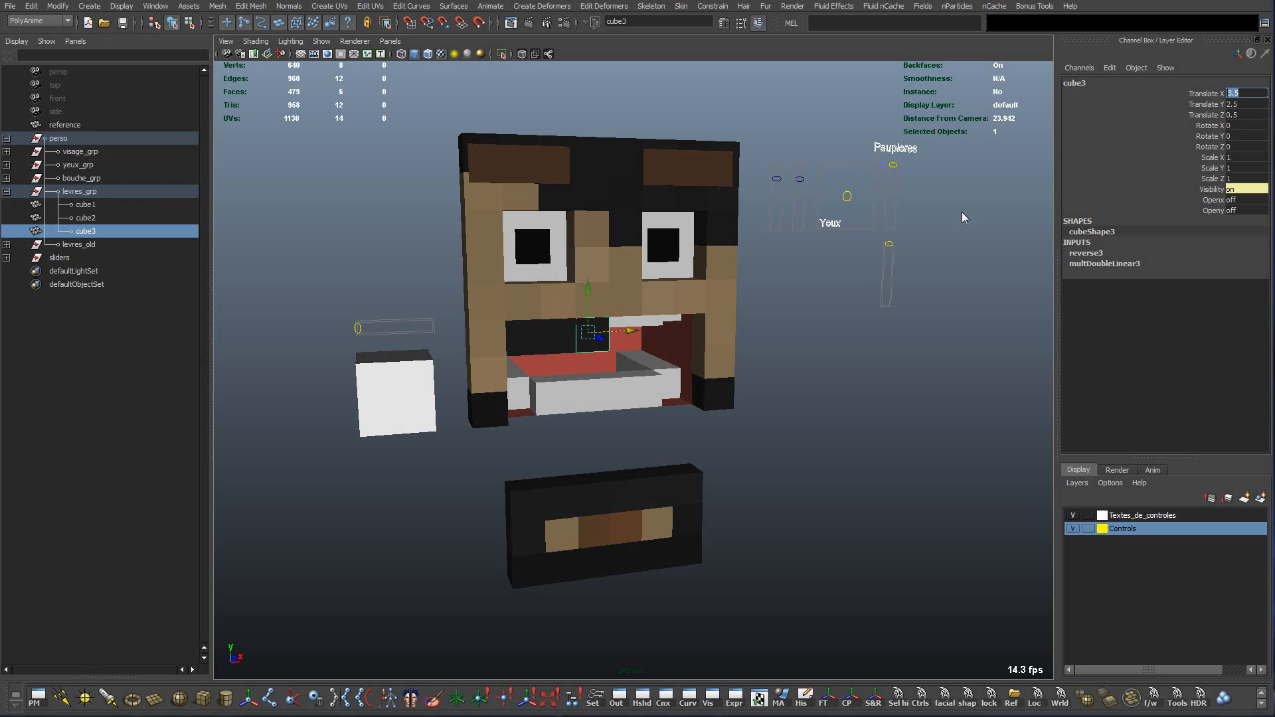
Duplicate cube3 with its input graph and set the copy's Translate X to 4.5.
click(627, 345)
click(601, 342)
key(ctrl+d)
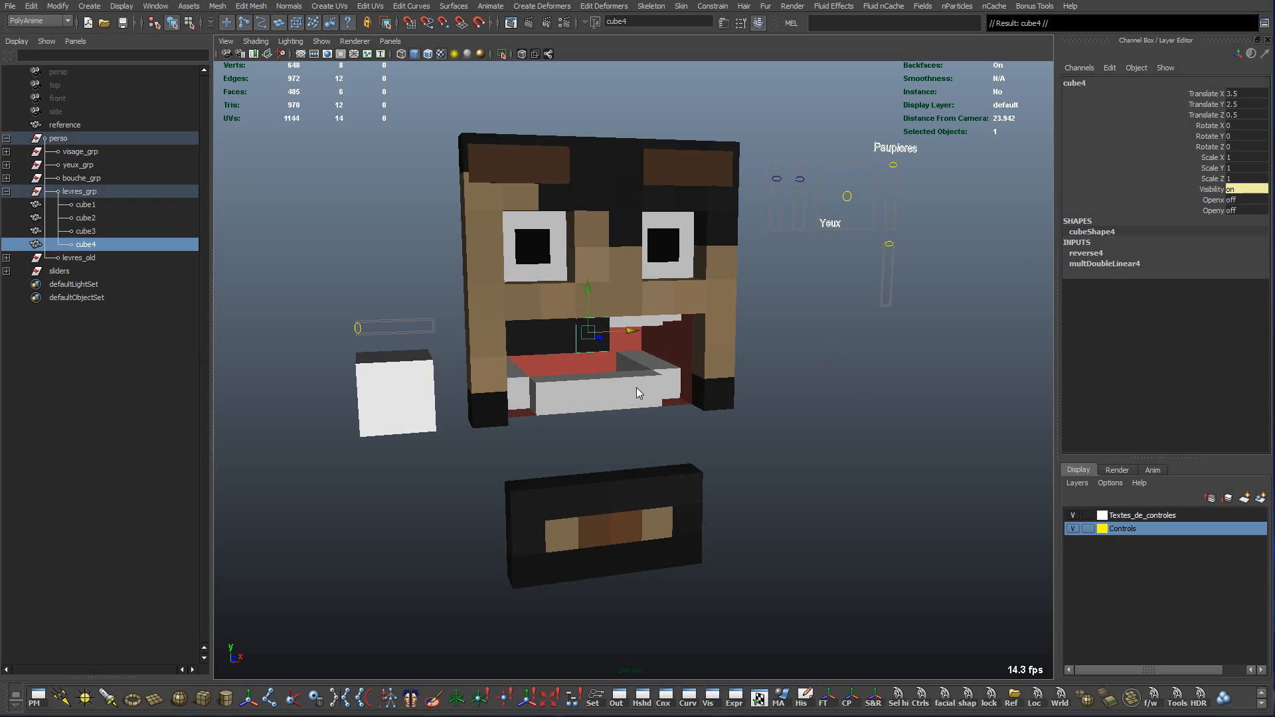
drag(633, 330, 677, 337)
click(1244, 94)
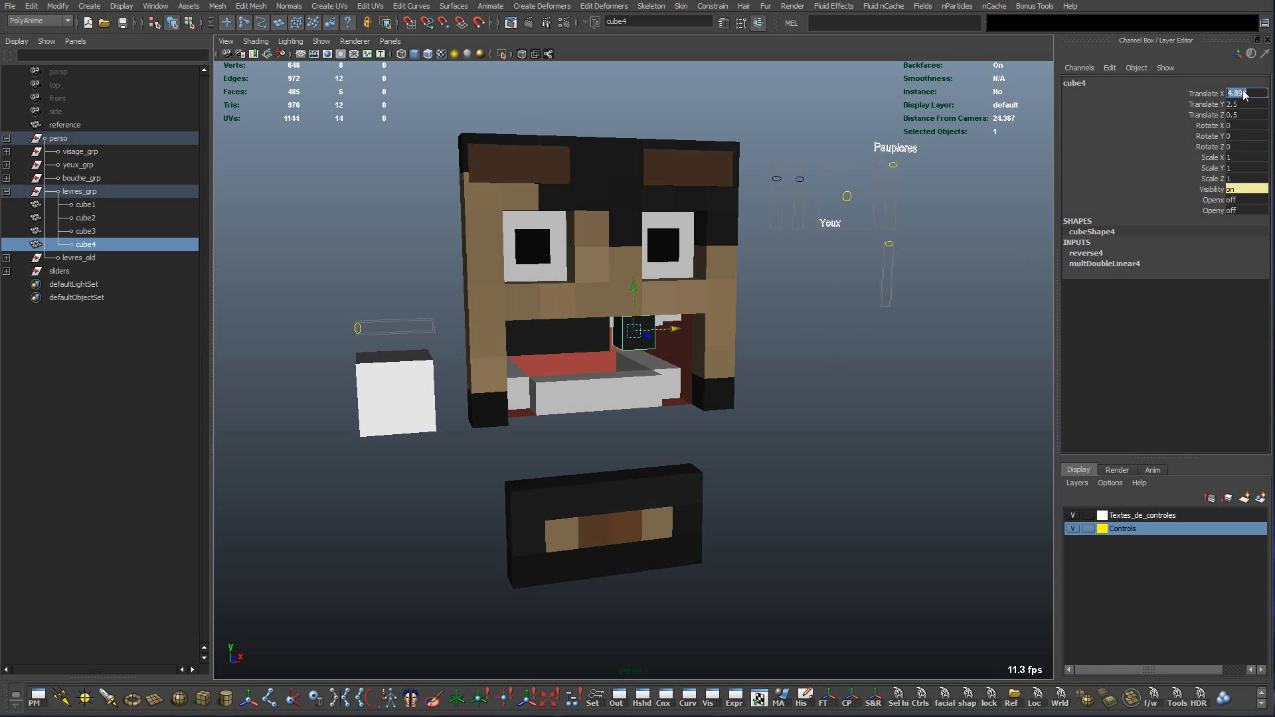
text(4.5)
key(Return)
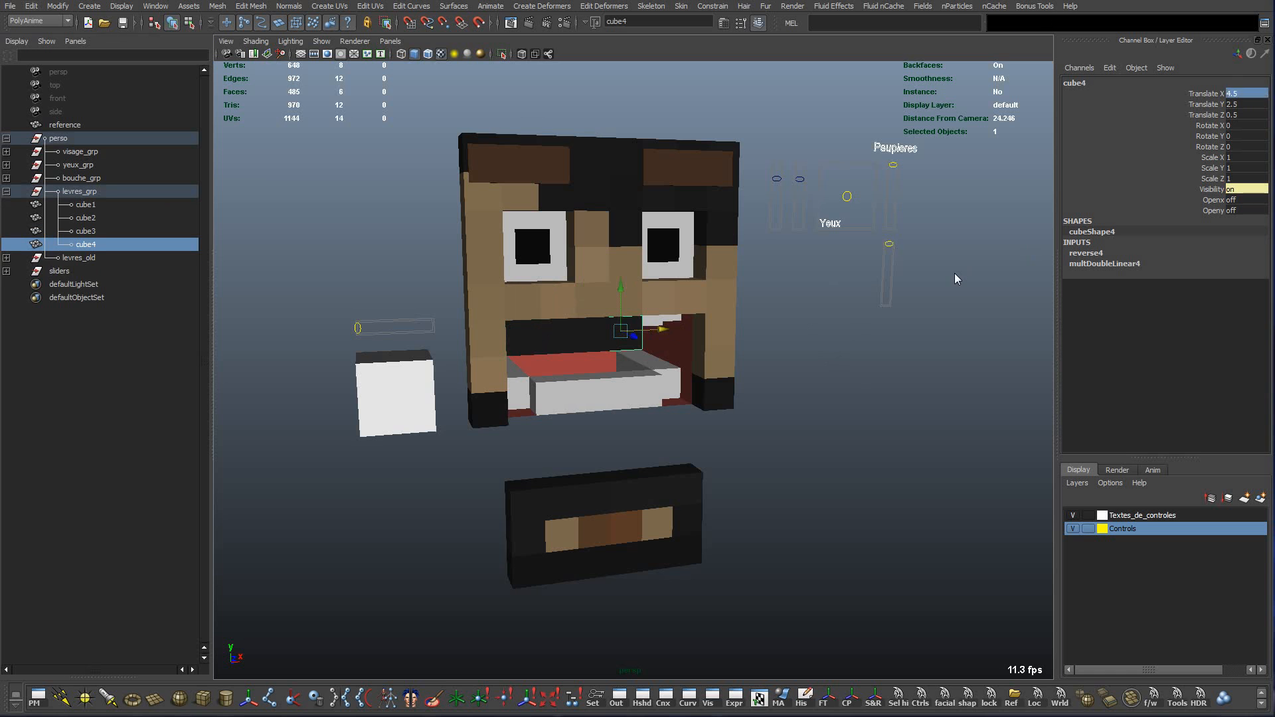
Add two more duplicates with their input graphs, placing them at Translate X 5.5 and 6.5 to complete the top row.
key(ctrl+d)
text(5.5)
key(Return)
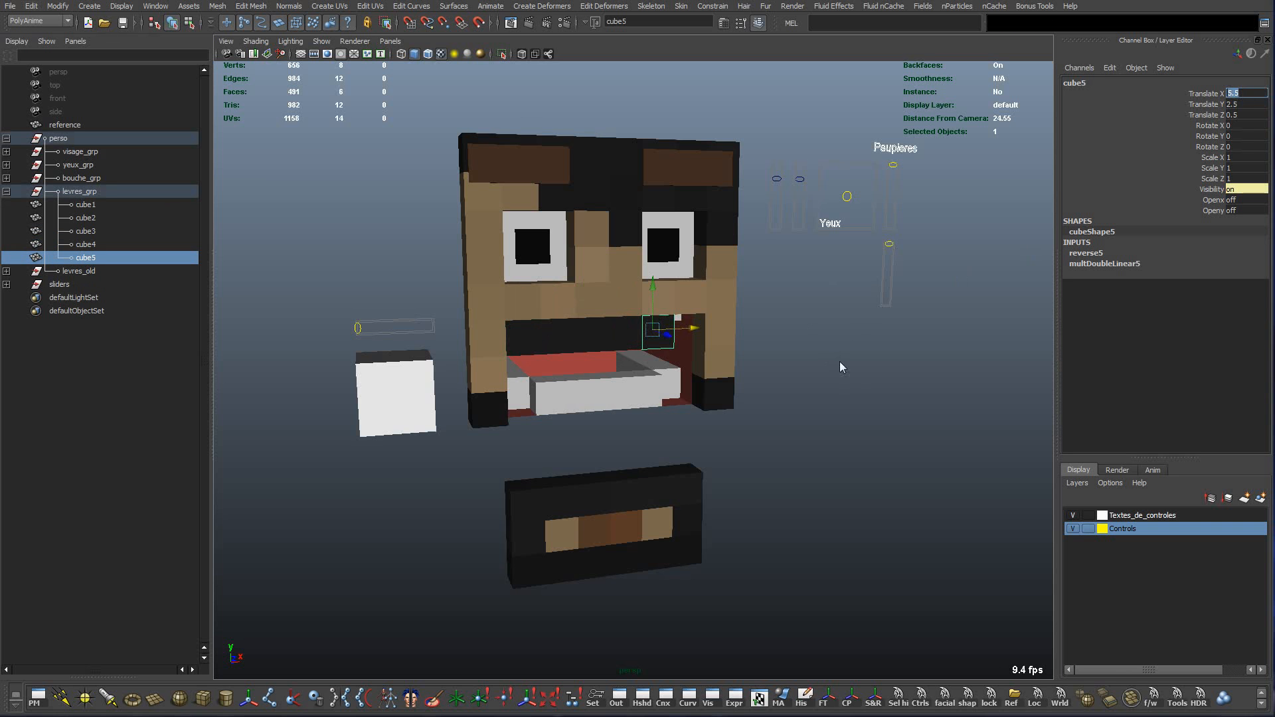
key(ctrl+d)
click(1239, 97)
text(6.)
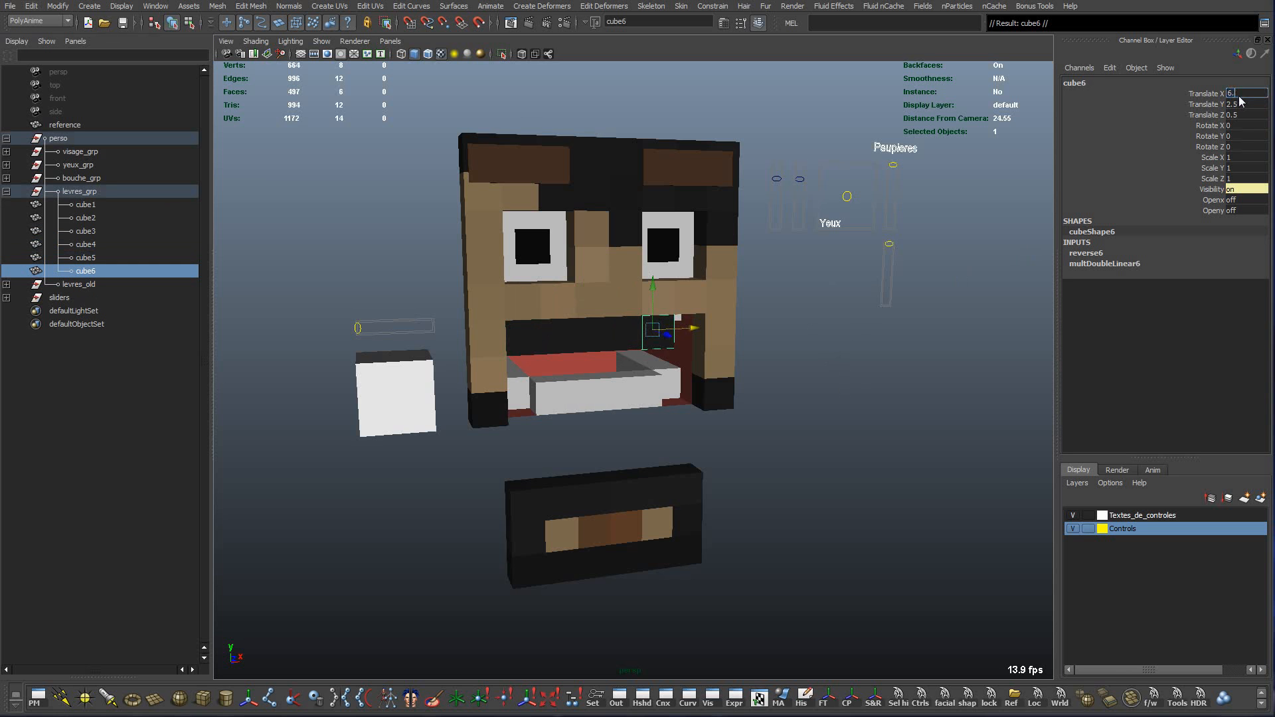
text(5)
key(Return)
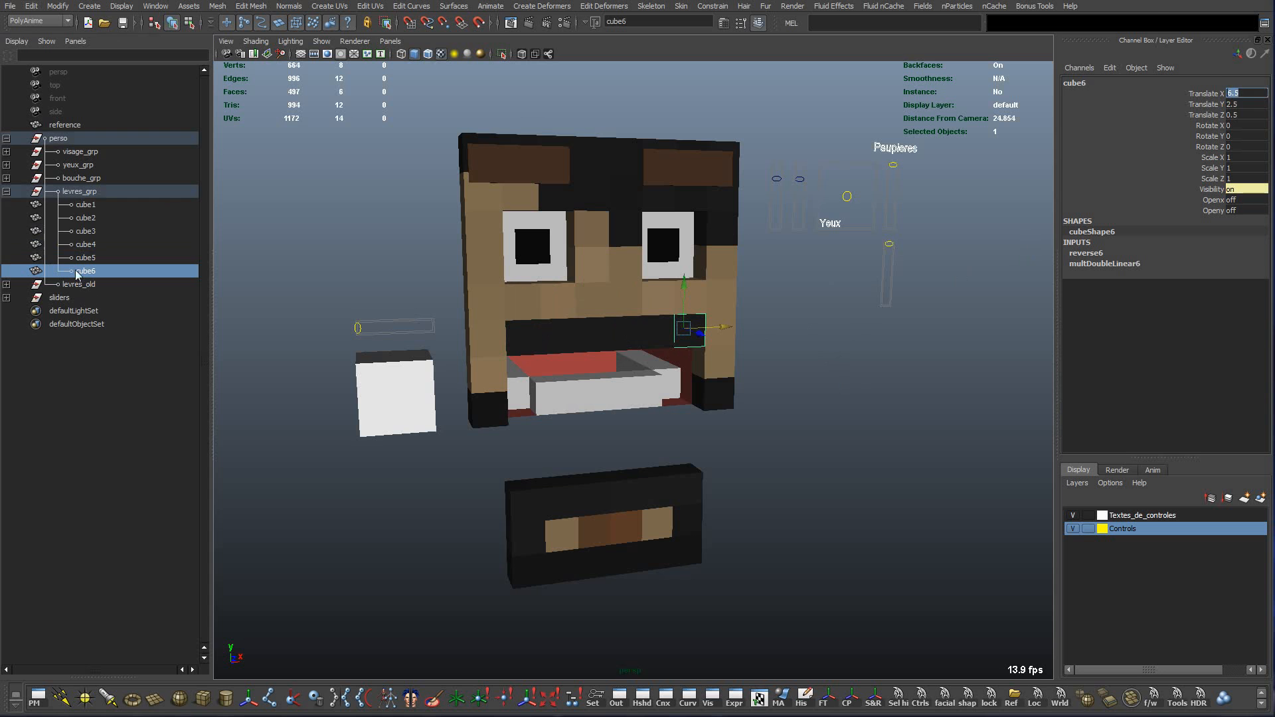
Duplicate the whole top row, cube1 to cube6, with its input graphs and set the copies' Translate Y to 1.5.
drag(78, 275, 86, 211)
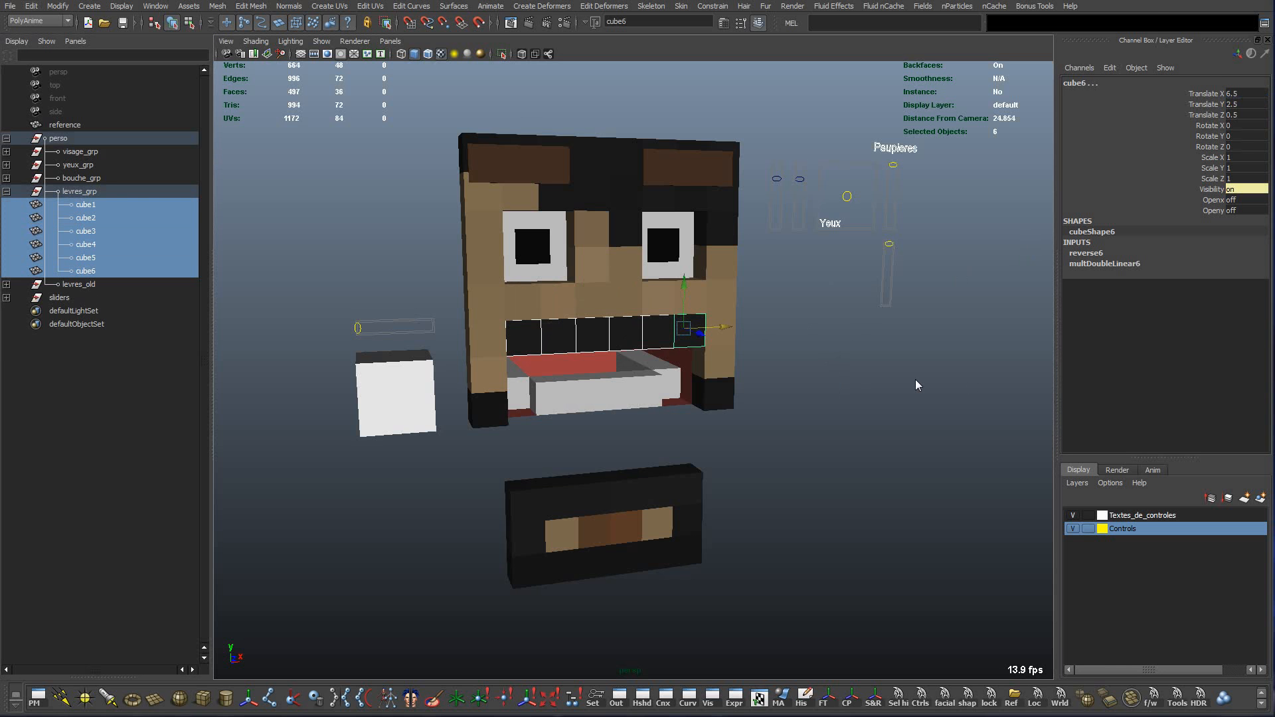
key(ctrl+d)
drag(683, 287, 683, 327)
click(1233, 106)
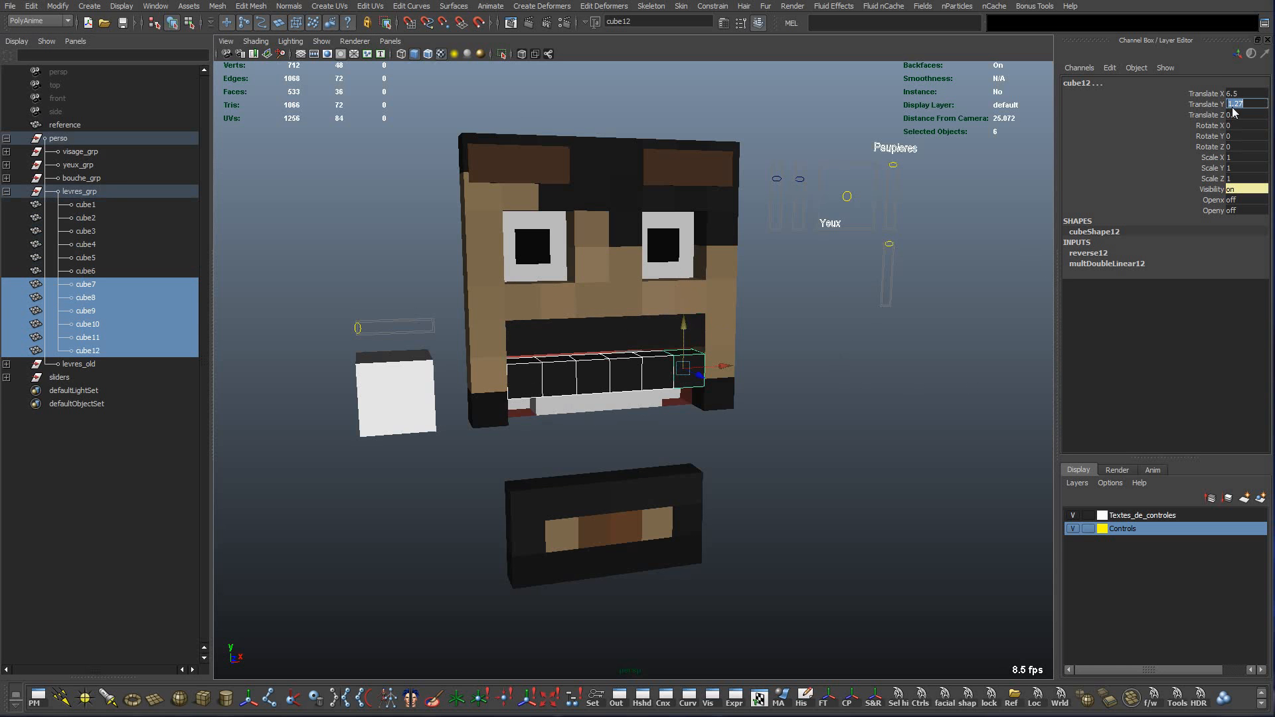
text(1.5)
key(Return)
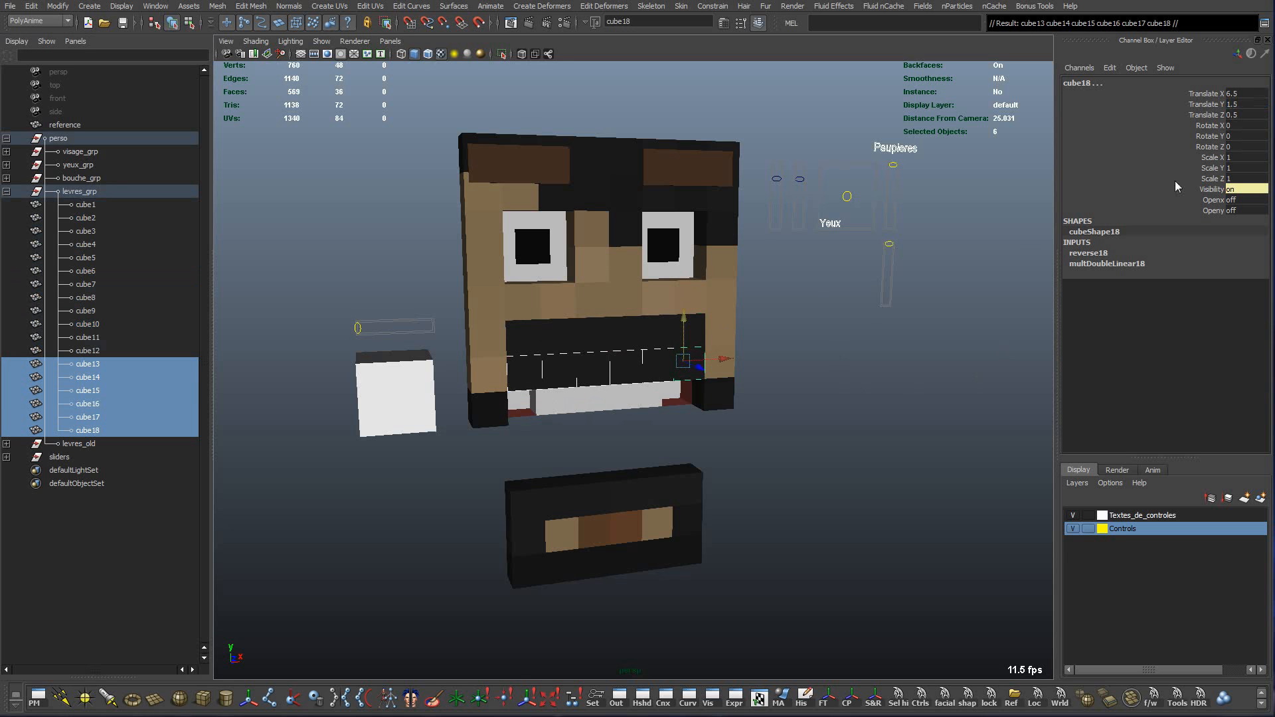
Duplicate the middle row of cubes with its input graphs and set the new row's Translate Y to 0.5.
key(ctrl+d)
click(1238, 107)
text(0.5)
key(Return)
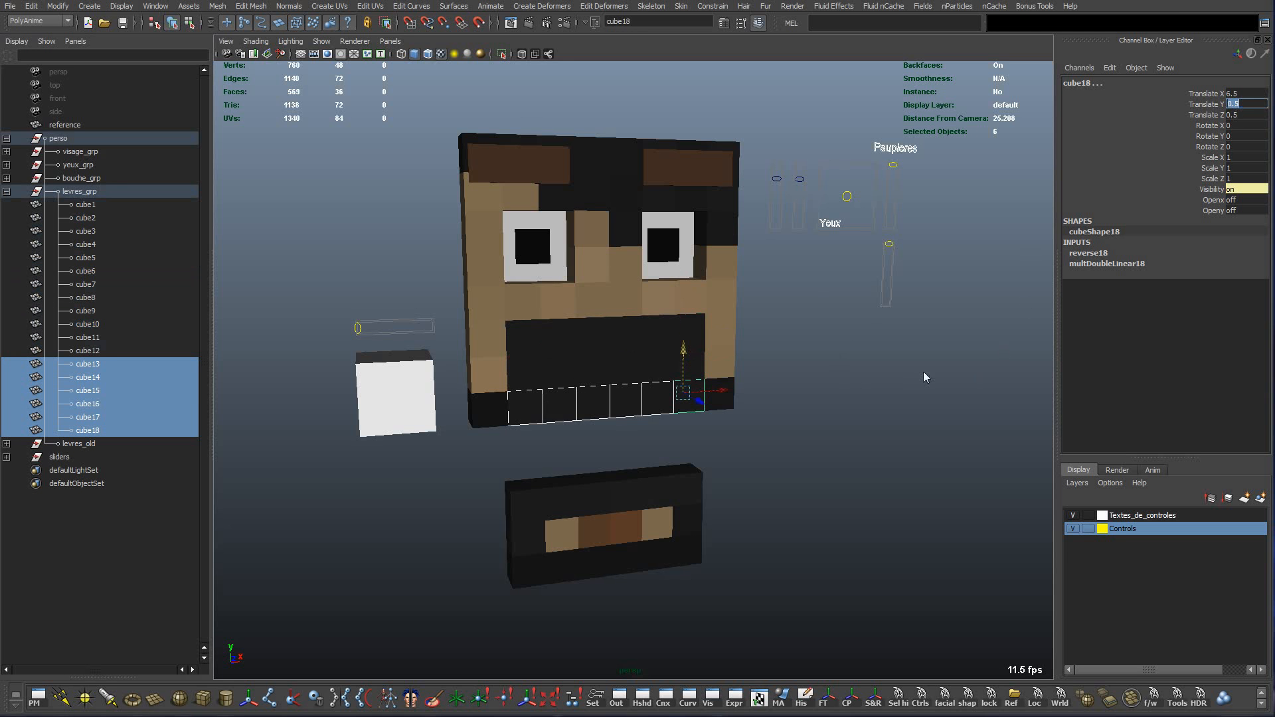
click(918, 381)
Compare the material of the old lips' upper-left cube with that of cube1 in the Attribute Editor.
mouse_move(555, 400)
alt+mouse_down()
mouse_move(565, 408)
mouse_move(531, 397)
alt+mouse_up()
alt+right_drag(531, 397, 661, 431)
alt+middle_drag(661, 430, 675, 372)
alt+drag(674, 374, 657, 385)
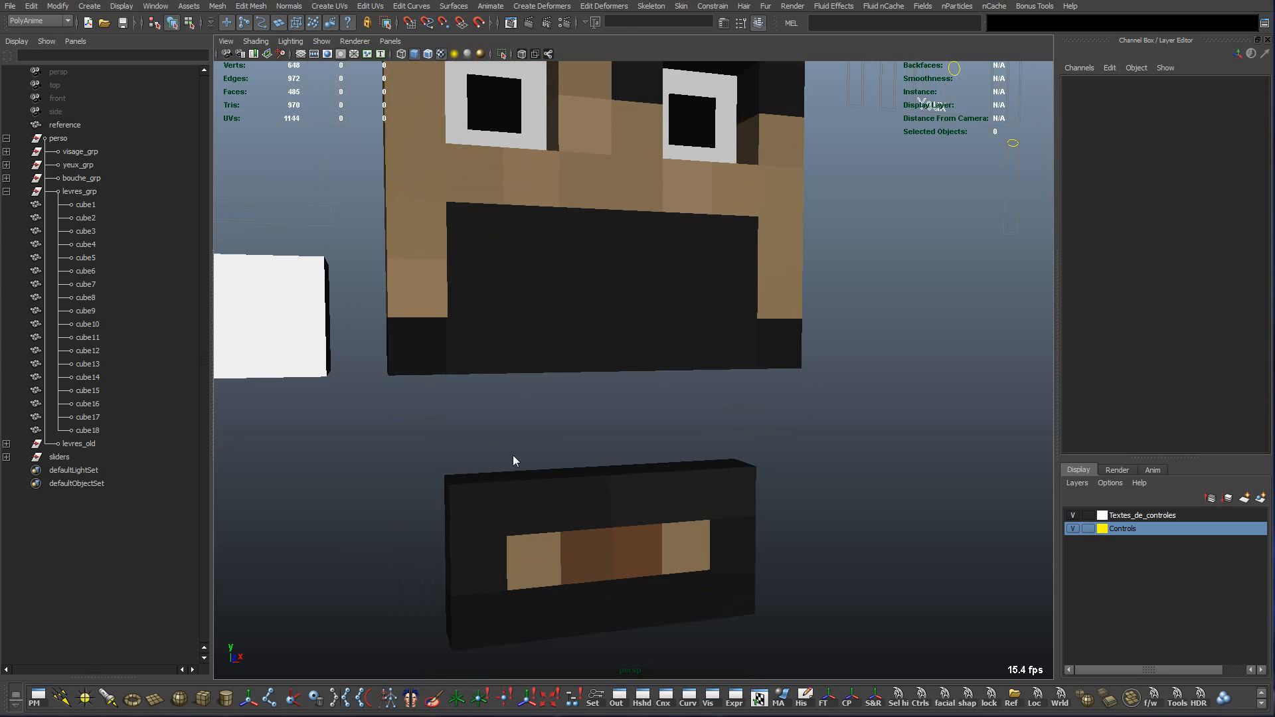
click(463, 516)
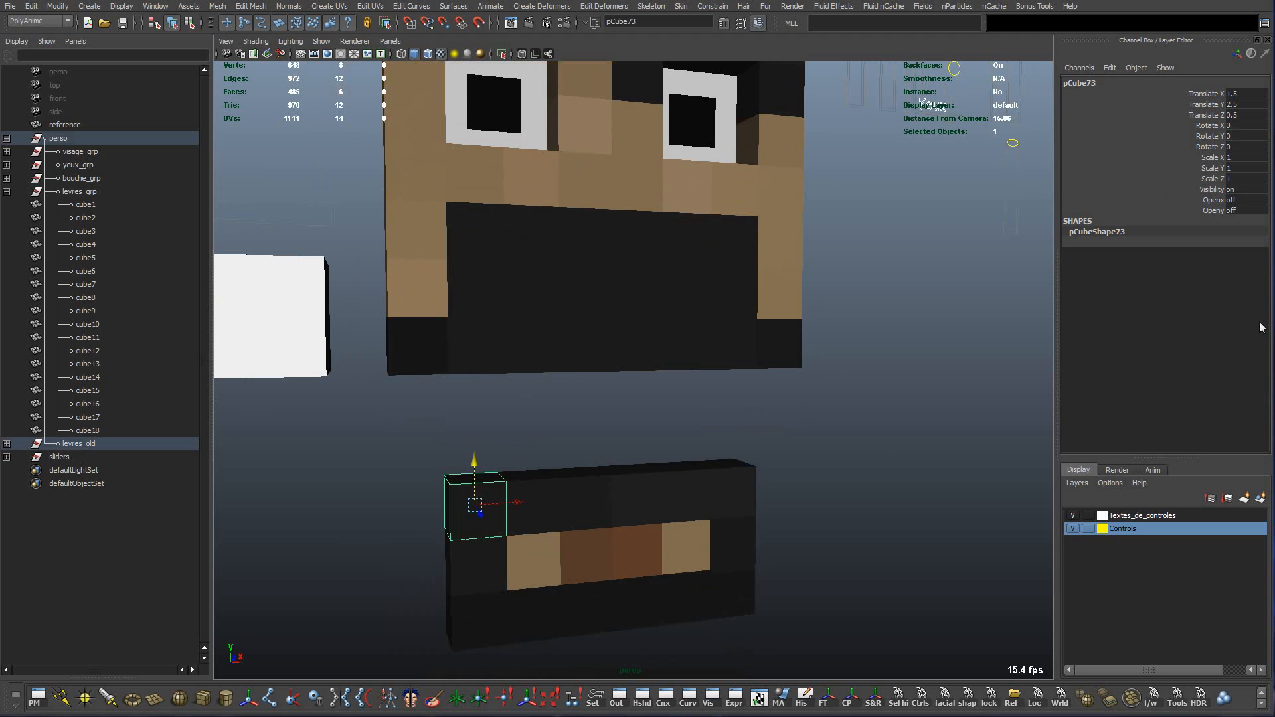
key(ctrl+a)
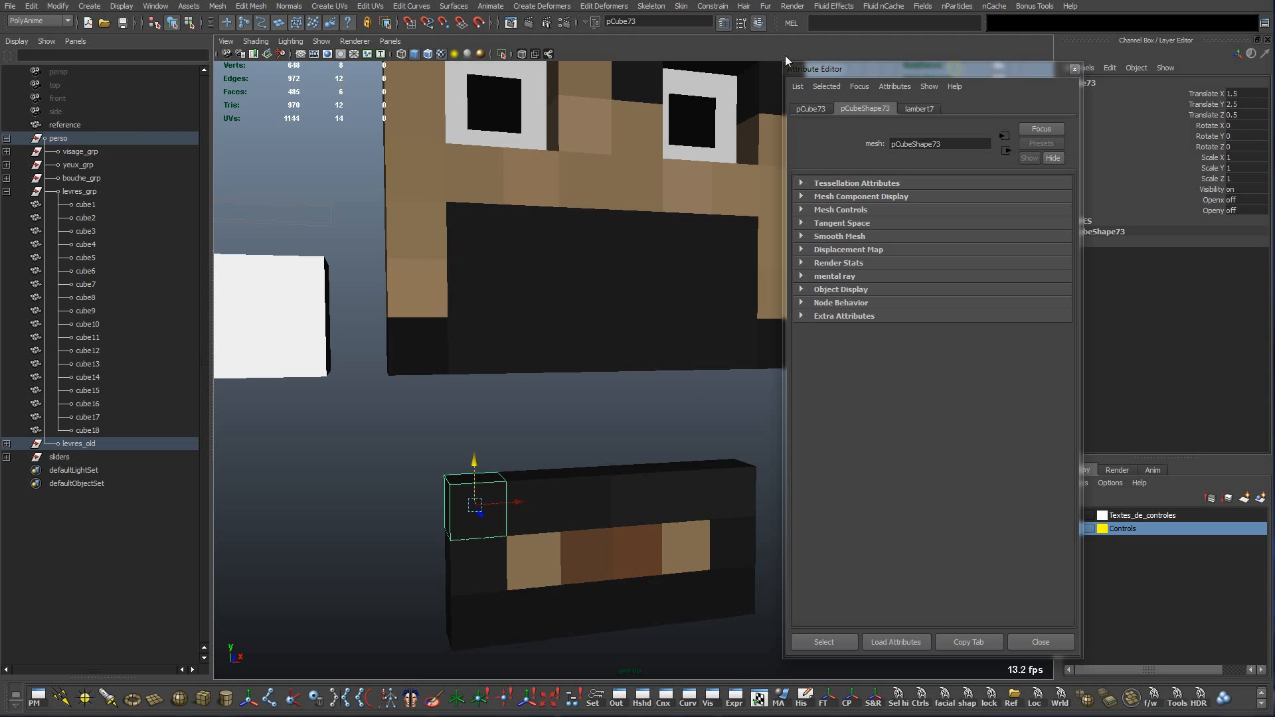
drag(842, 69, 870, 79)
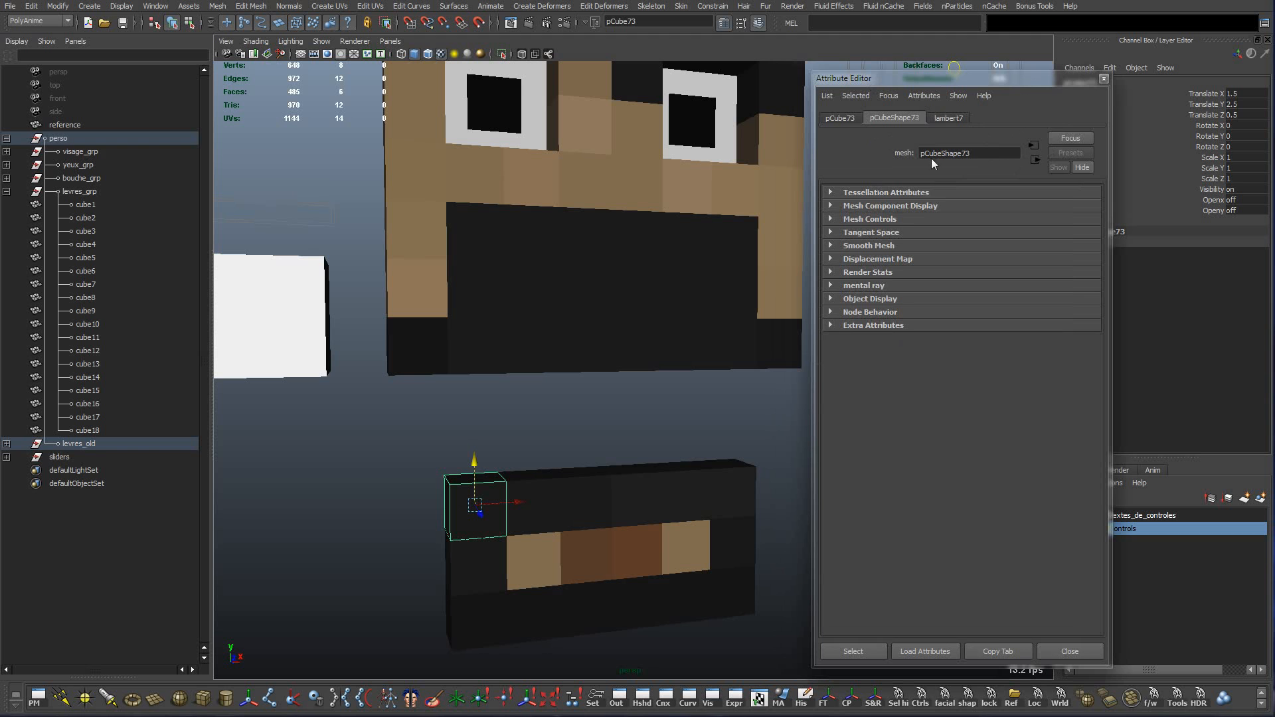
click(944, 118)
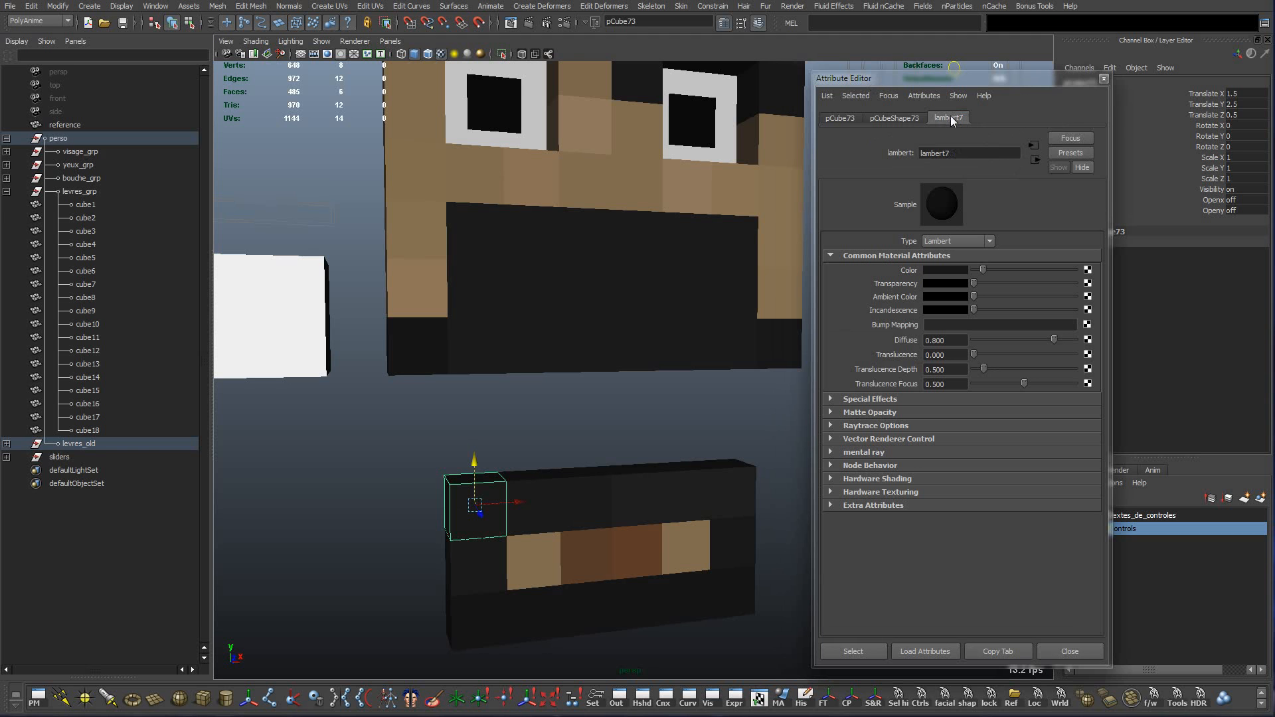
click(465, 239)
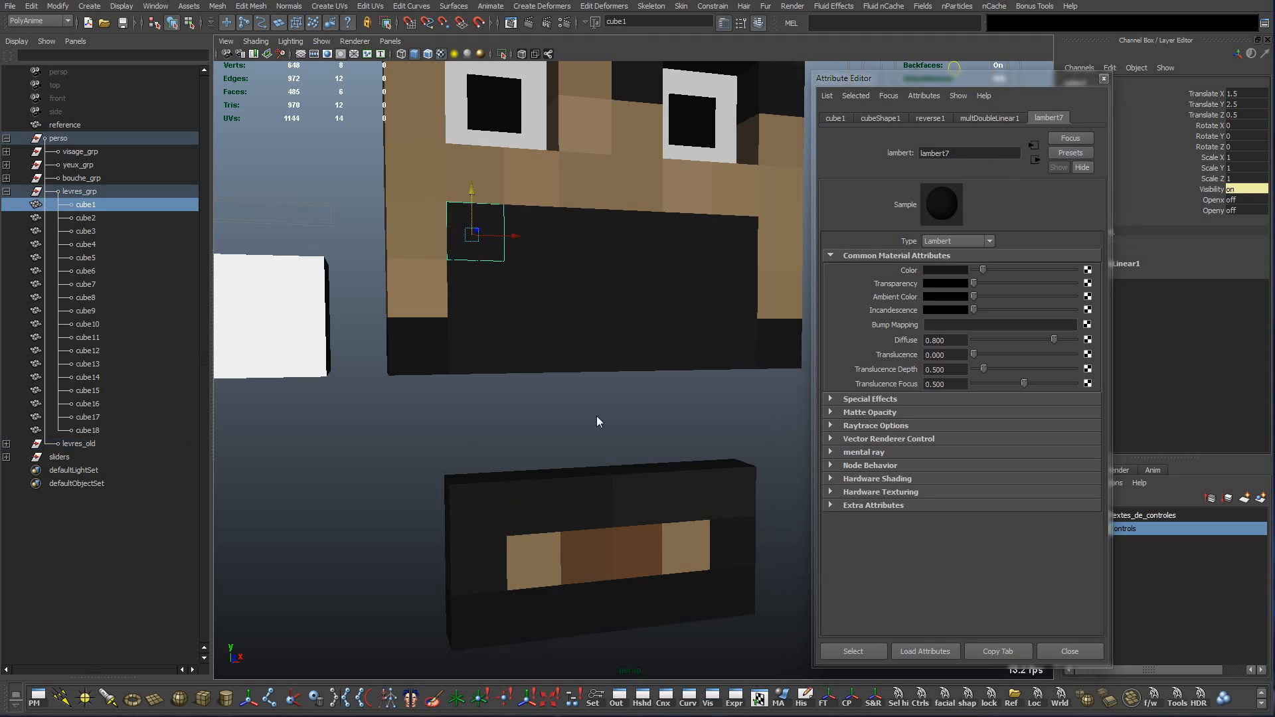
Assign the lambert6 material to cube4, cube5 and cube6 in the new top row, matching the old lips.
click(633, 502)
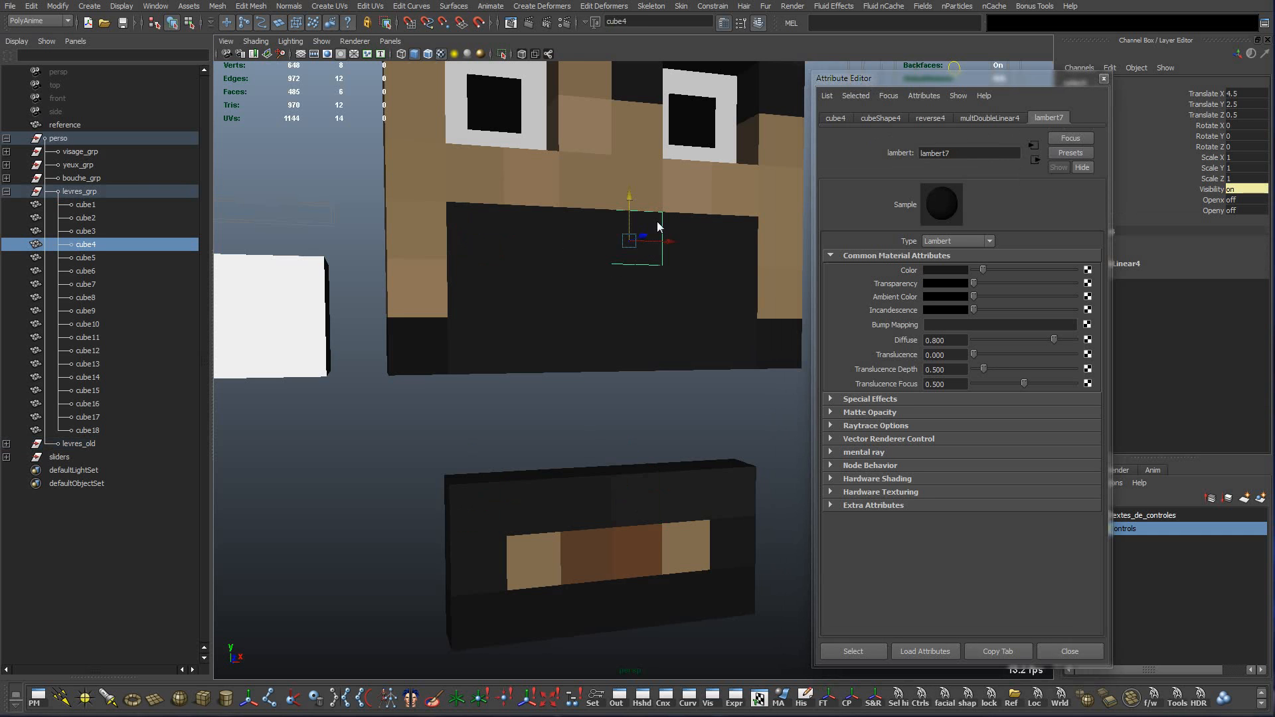
right_drag(655, 225, 757, 180)
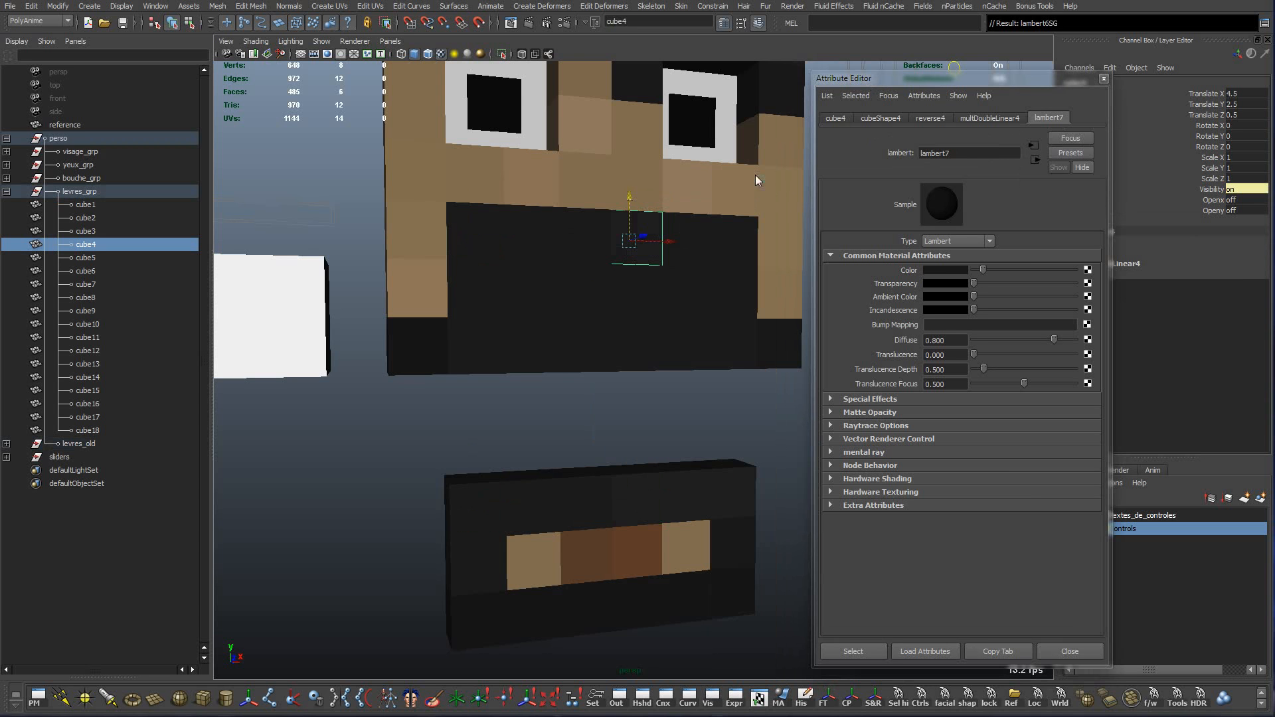
click(643, 500)
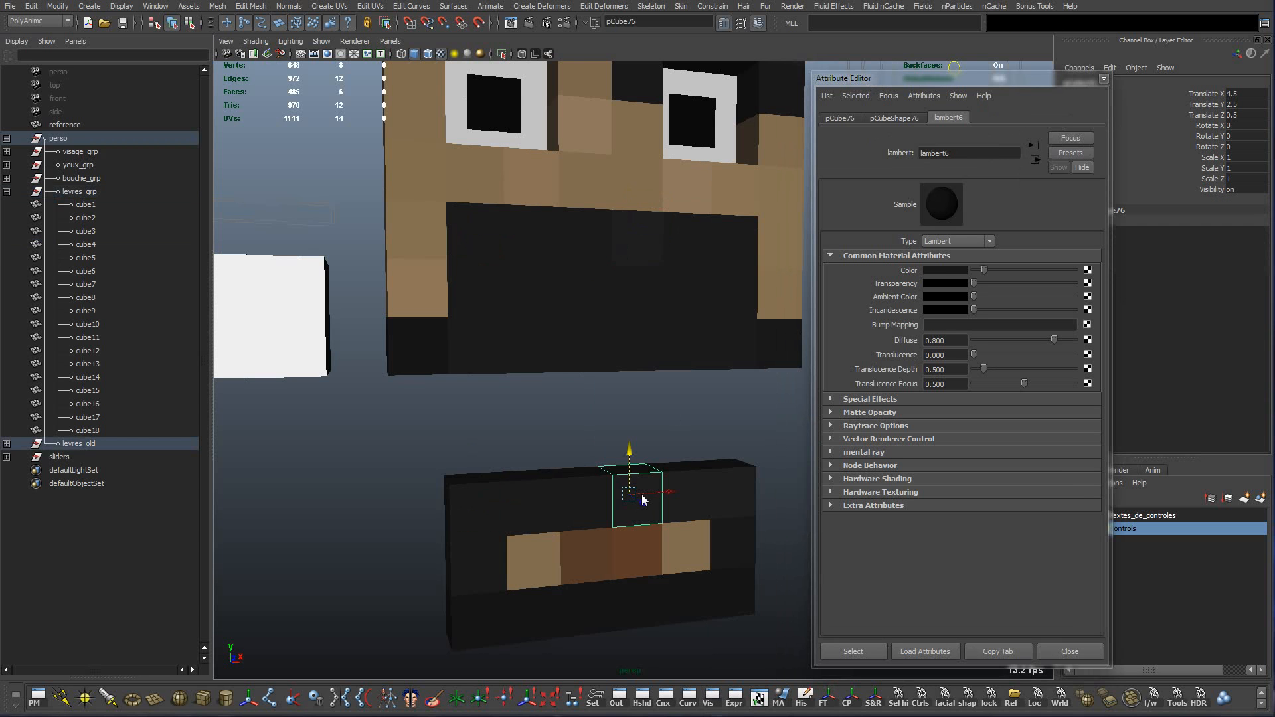
click(692, 251)
shift+click(738, 243)
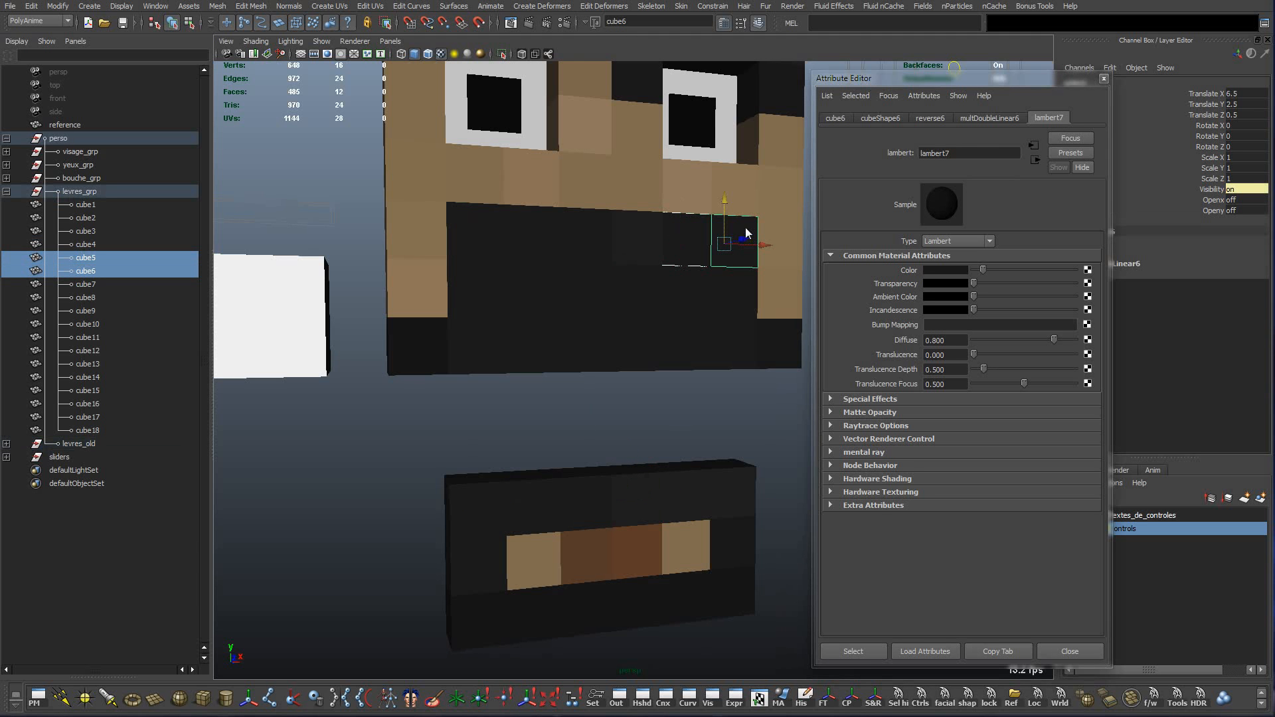
right_drag(746, 230, 850, 178)
click(718, 369)
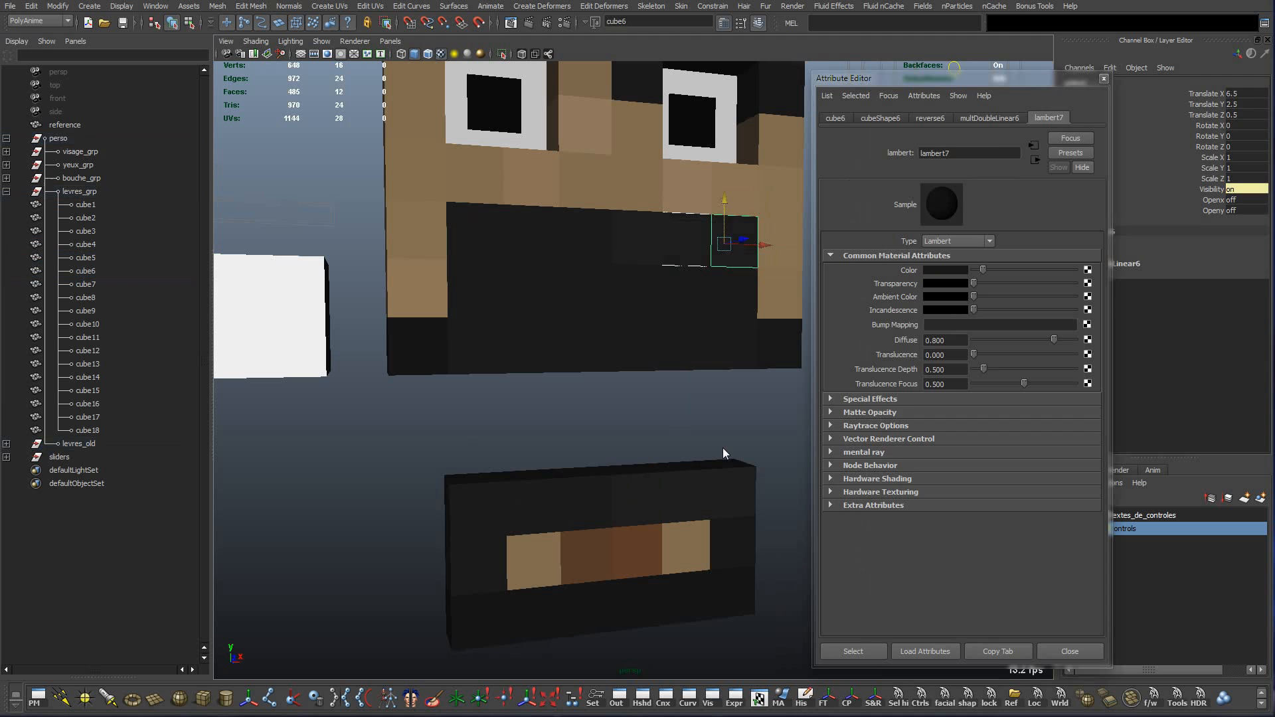
Check the materials on the old lips' right-hand cubes and assign lambert4 to cube12 at the middle row's right end.
click(731, 567)
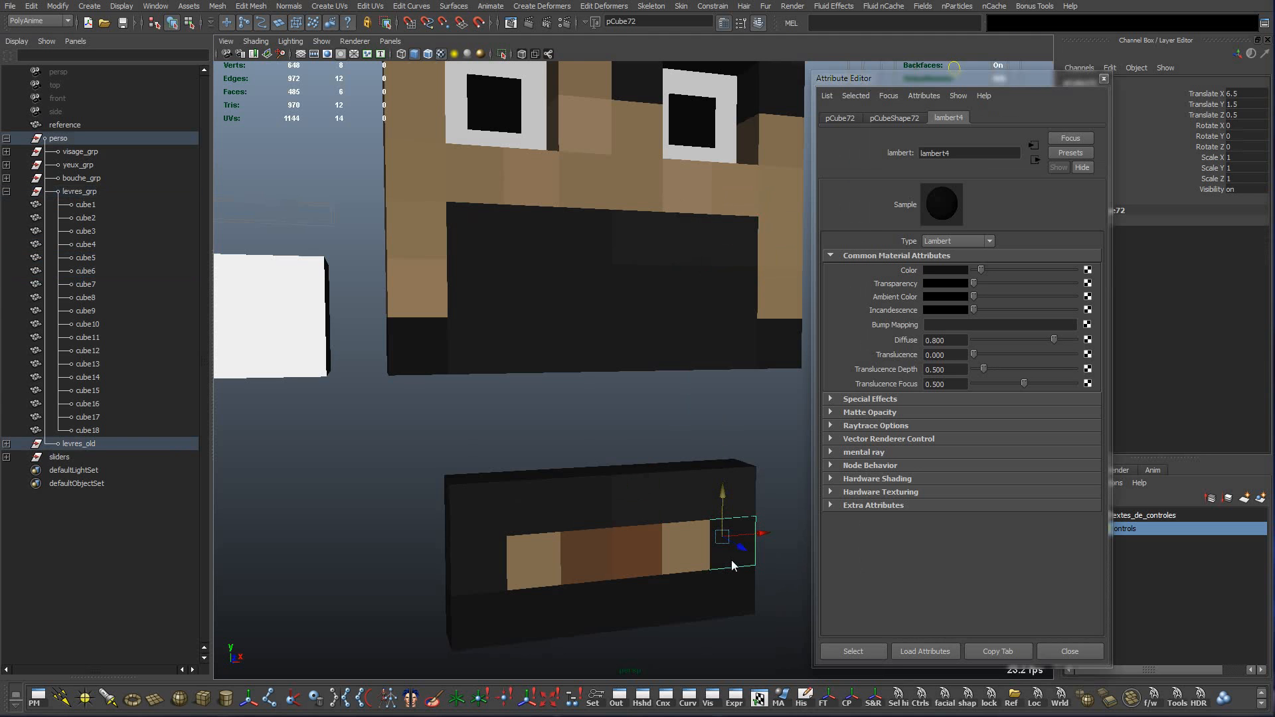
click(740, 588)
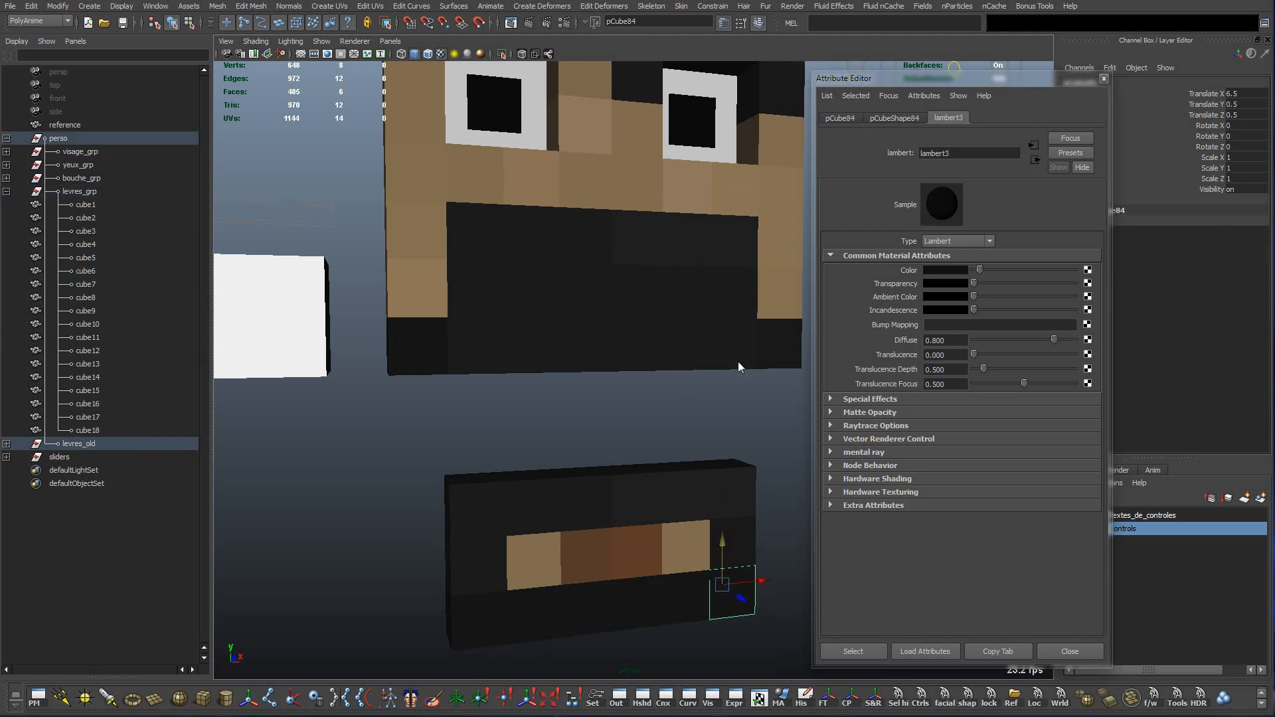
click(740, 299)
right_drag(739, 296, 826, 154)
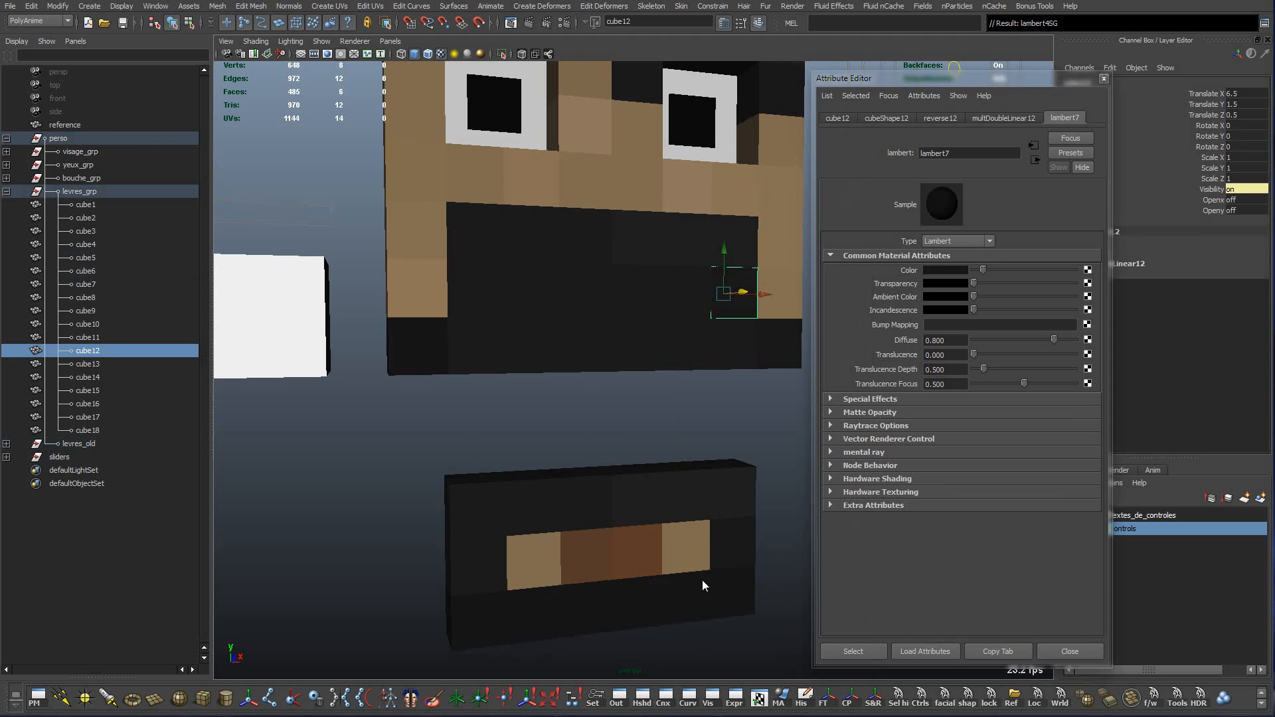
Check the old lips' bottom-row material and assign lambert3 to the new bottom row, cube13 to cube18.
click(729, 595)
click(686, 601)
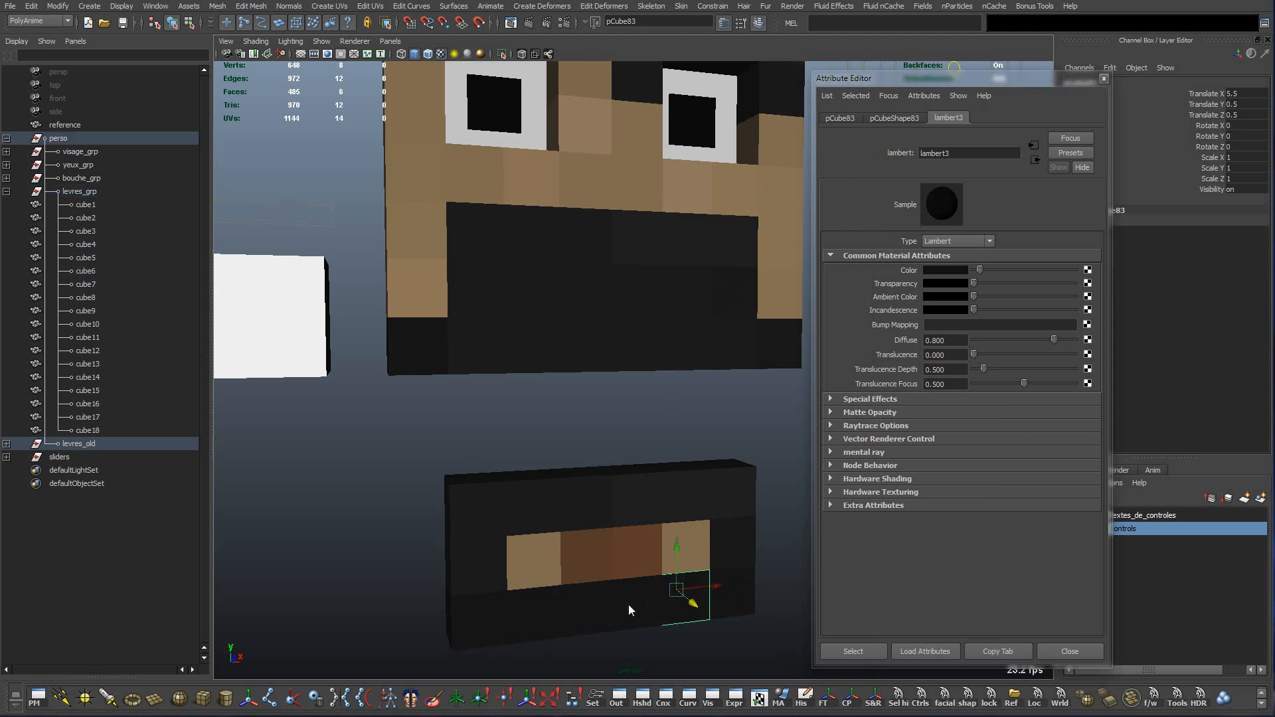
click(628, 604)
click(473, 617)
click(737, 352)
shift+click(686, 352)
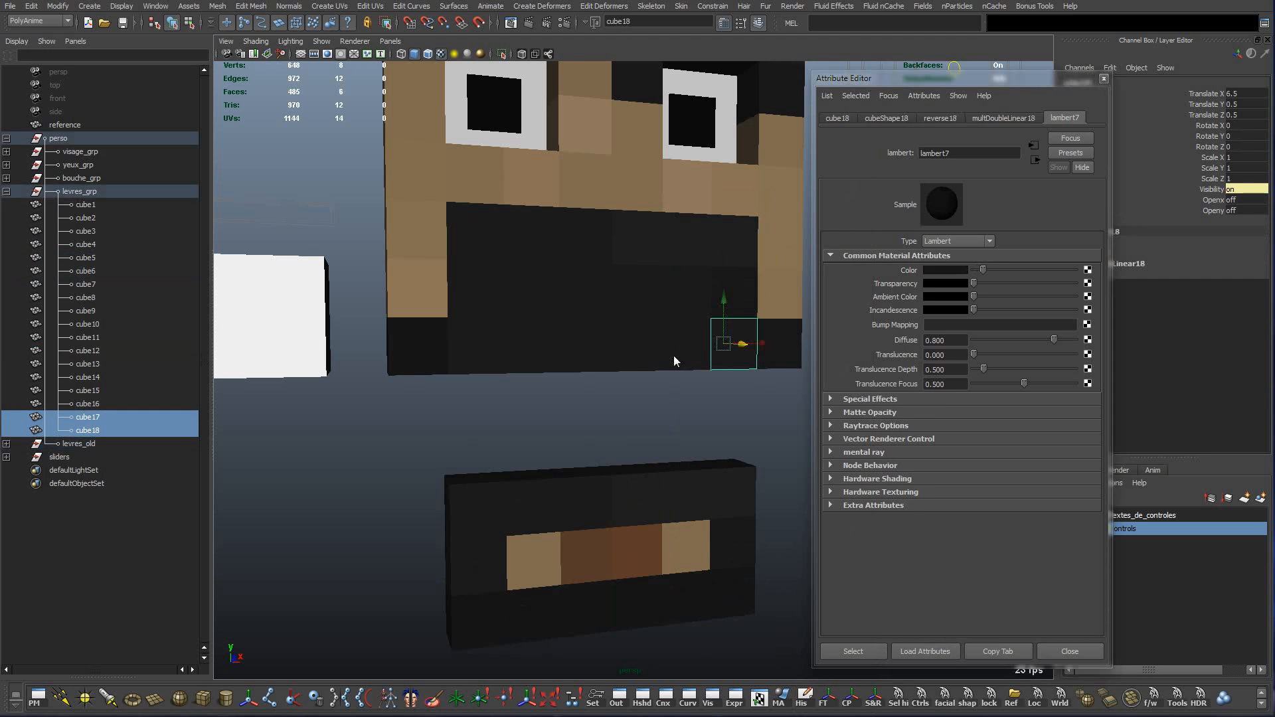
shift+click(637, 352)
shift+click(585, 352)
shift+click(531, 352)
shift+click(484, 352)
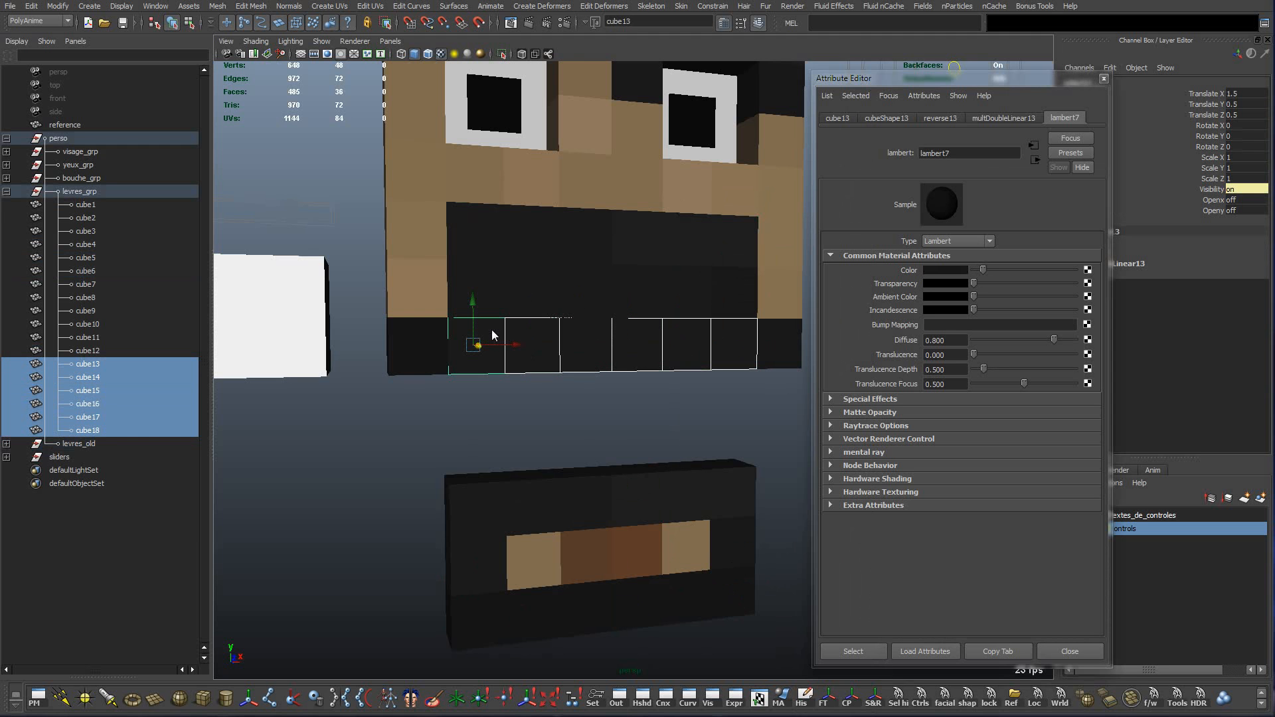
right_drag(492, 332, 600, 147)
Check the material of the old lips' right beige cube and assign lambert8 to cube8 and cube11 in the new middle row.
click(684, 554)
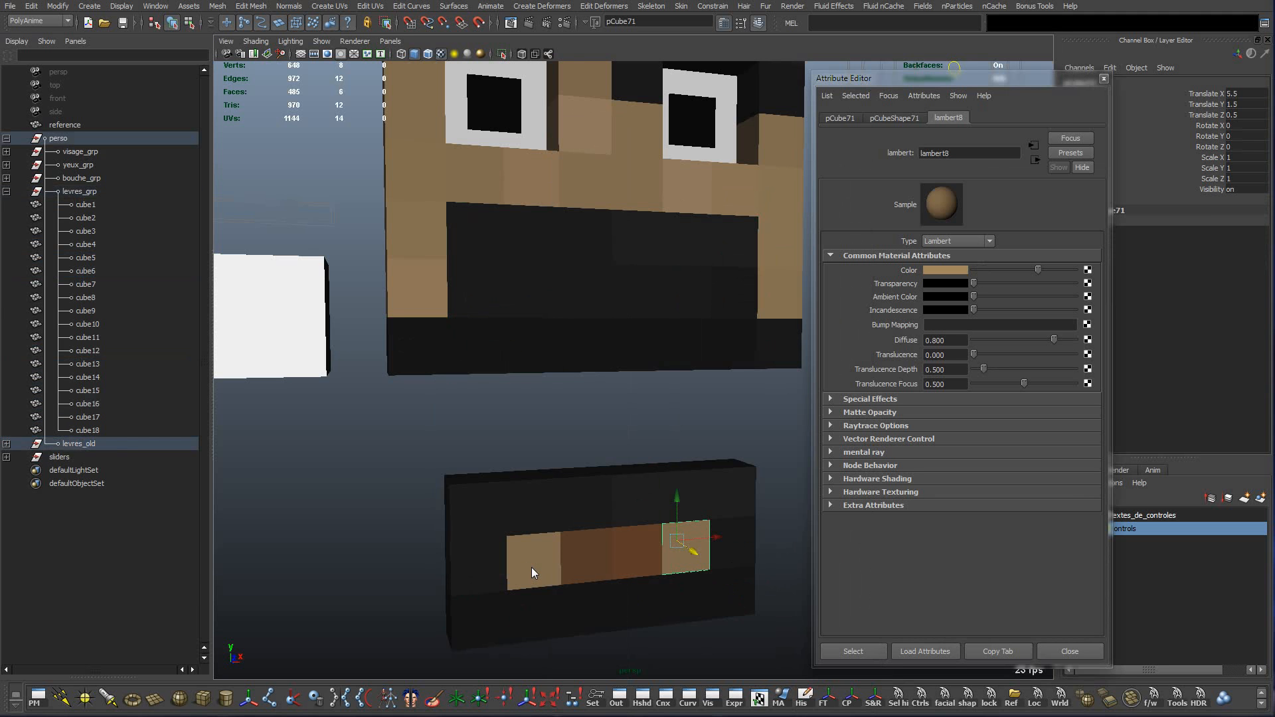
click(515, 287)
shift+click(699, 295)
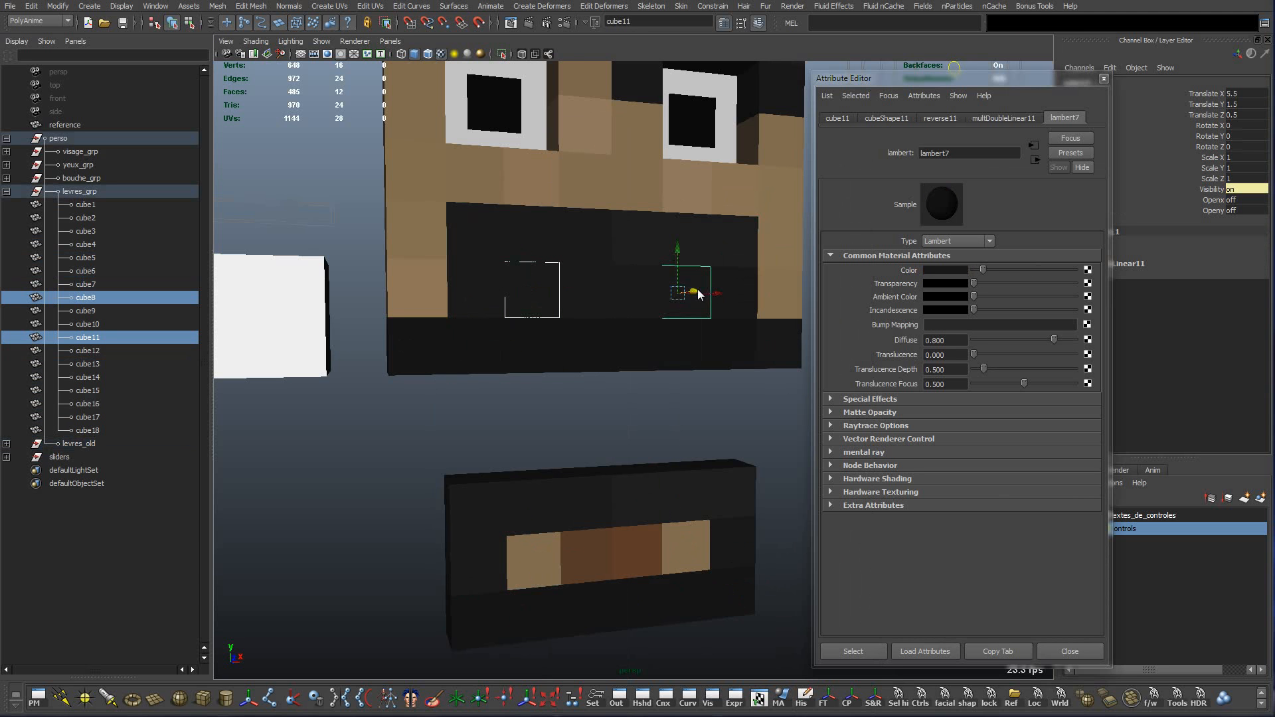
right_drag(698, 295, 783, 200)
Check the old lips' two brown centre cubes and assign lambert9 to cube9 and lambert10 to cube10.
click(584, 552)
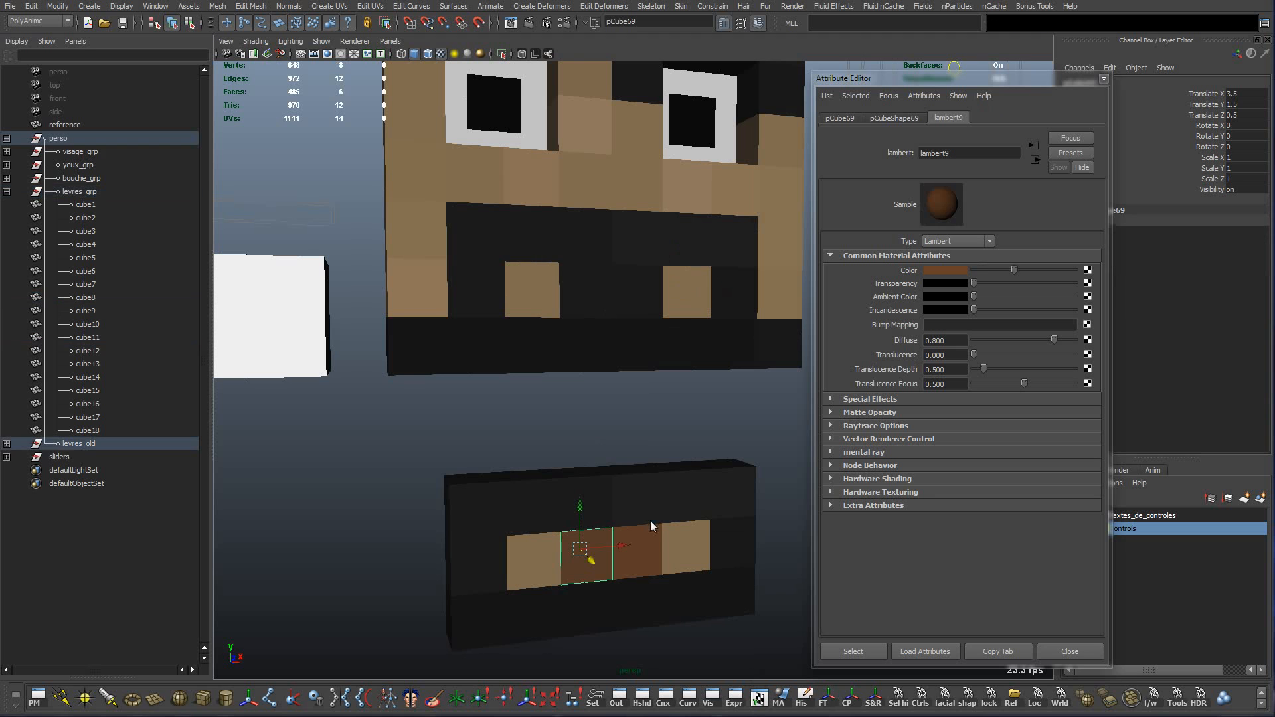
click(642, 565)
click(591, 287)
mouse_move(591, 285)
right_down()
mouse_move(612, 481)
mouse_move(631, 503)
mouse_move(684, 404)
mouse_move(674, 193)
right_up()
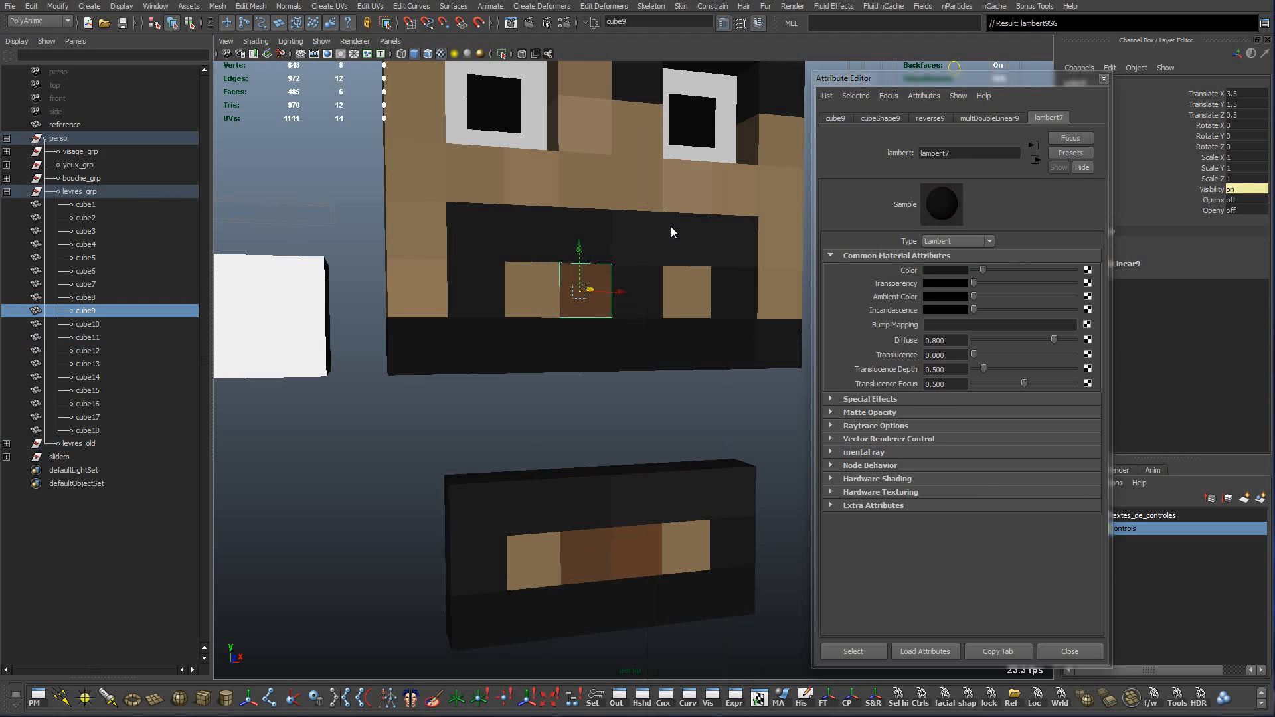
click(642, 289)
right_drag(642, 287, 744, 236)
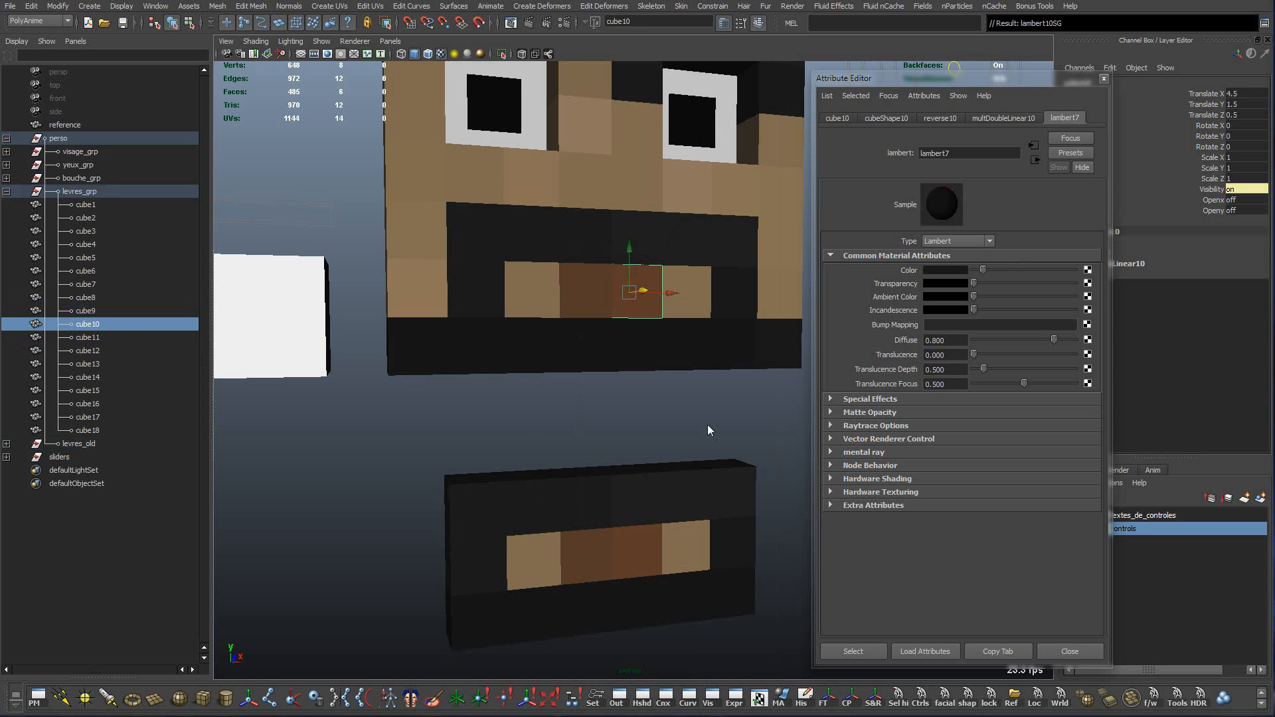
click(708, 427)
Delete the levres_old group containing the old lip cubes below the face.
alt+right_drag(647, 476, 456, 446)
alt+drag(455, 446, 520, 445)
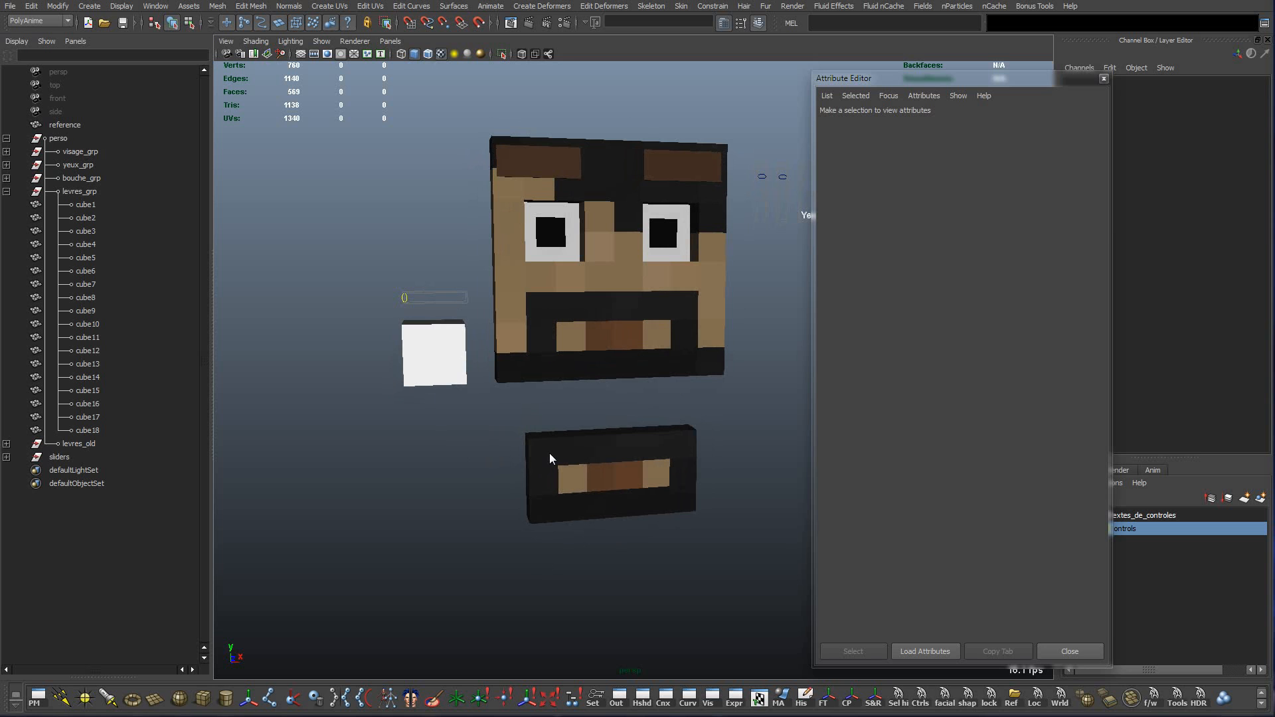
click(549, 455)
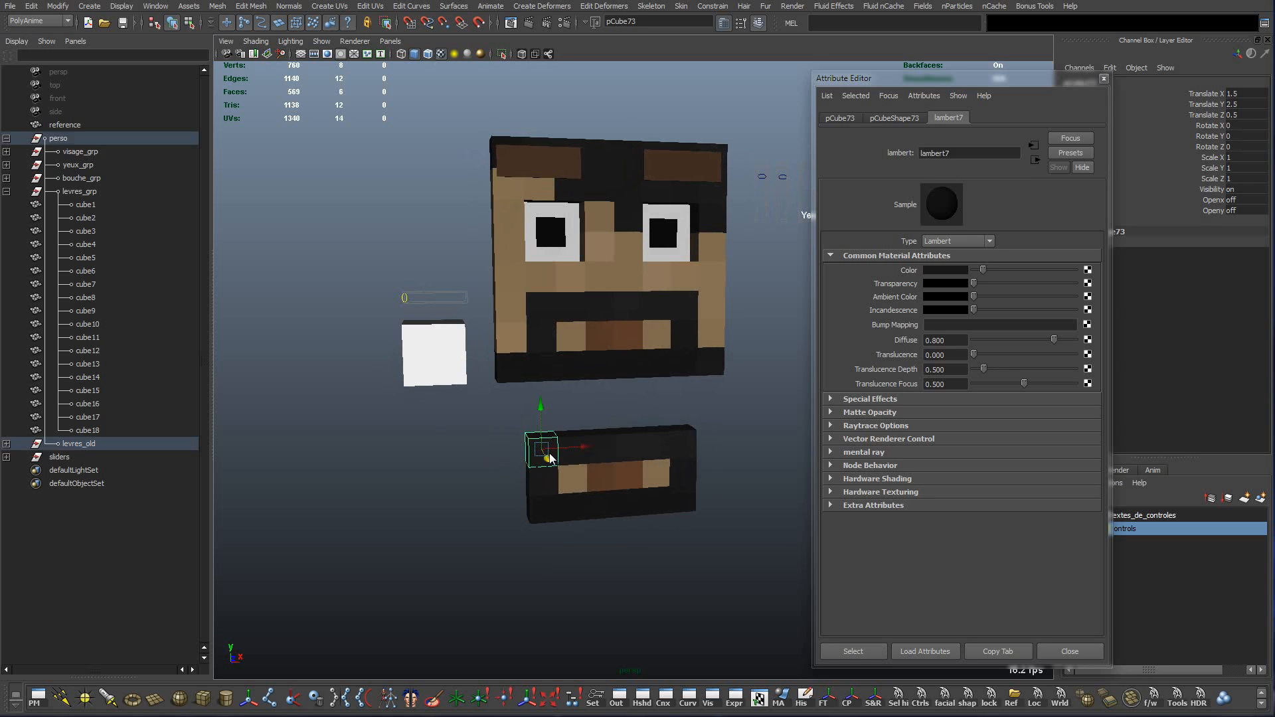
click(6, 443)
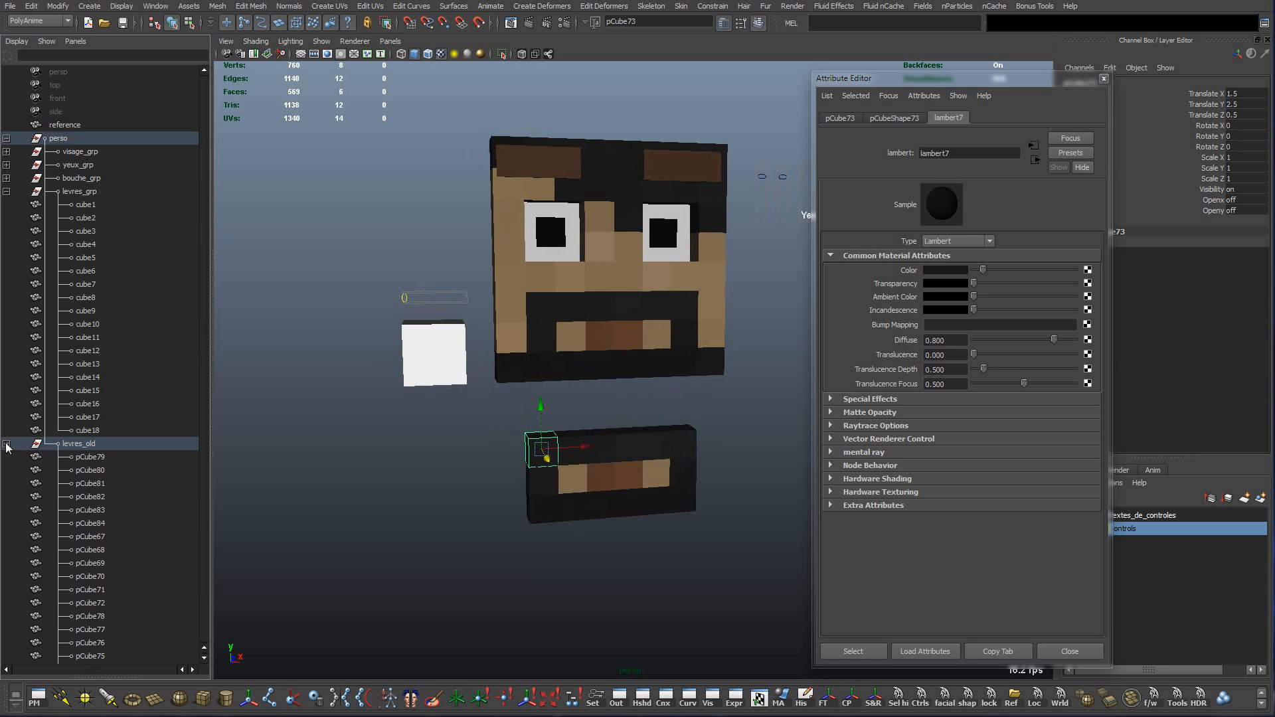
scroll(95, 509, down, 2)
click(78, 377)
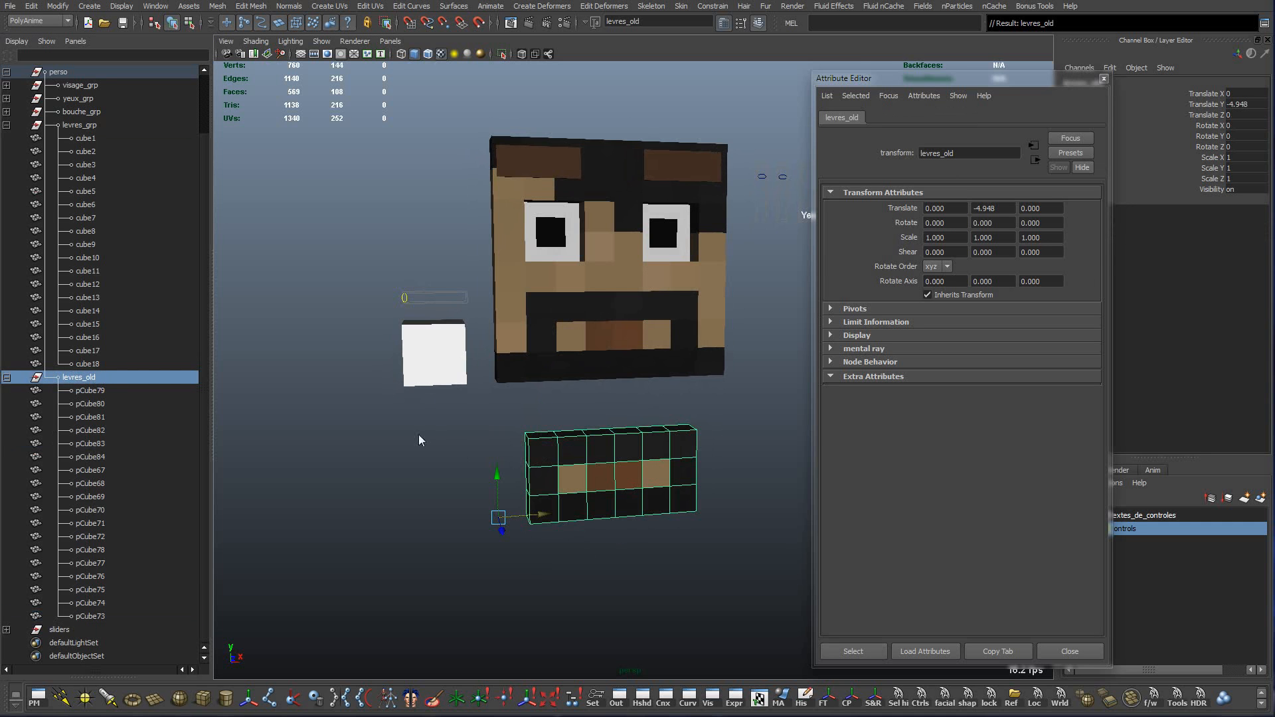
key(Delete)
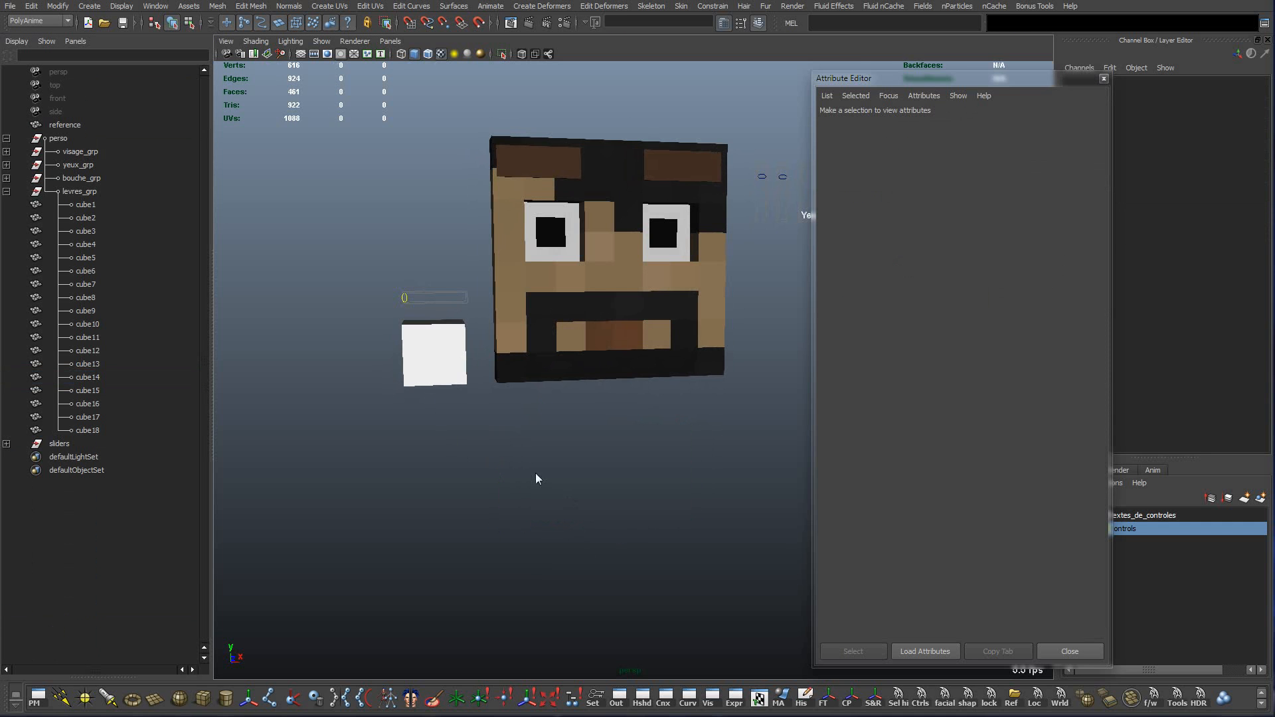
Collapse the levres_grp hierarchy, close the Attribute Editor and clear the selection.
click(82, 192)
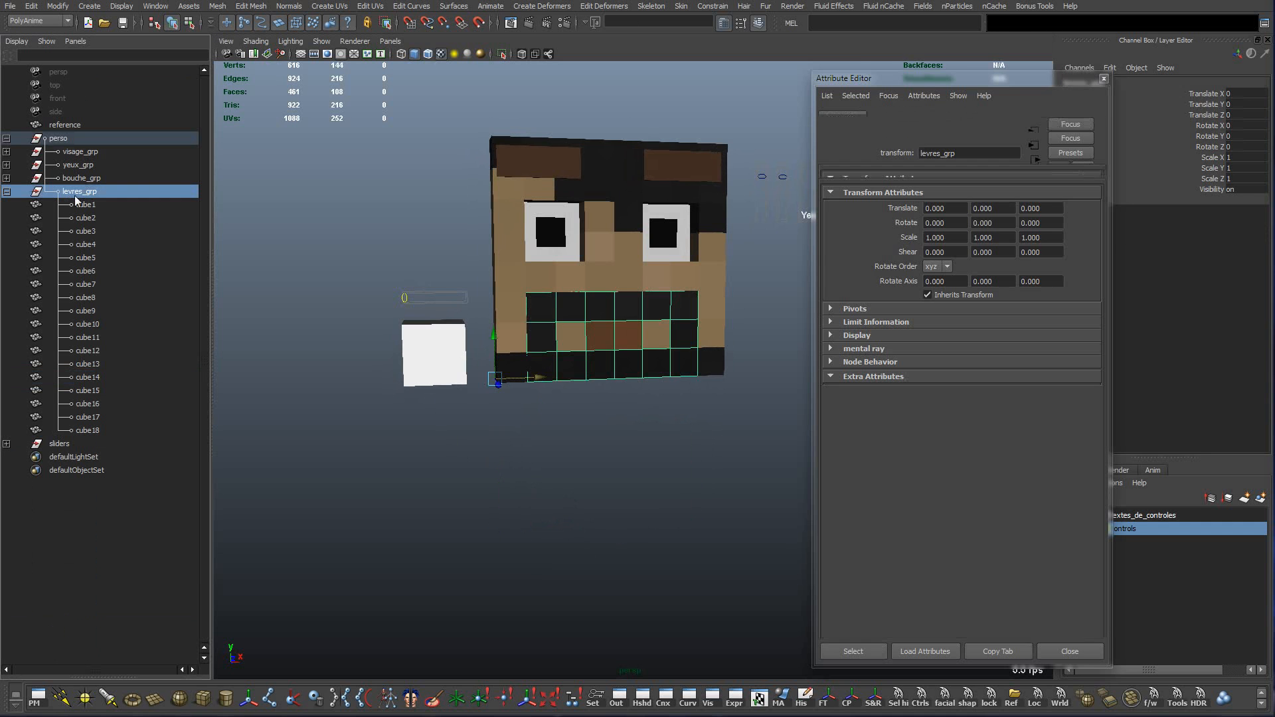
click(7, 192)
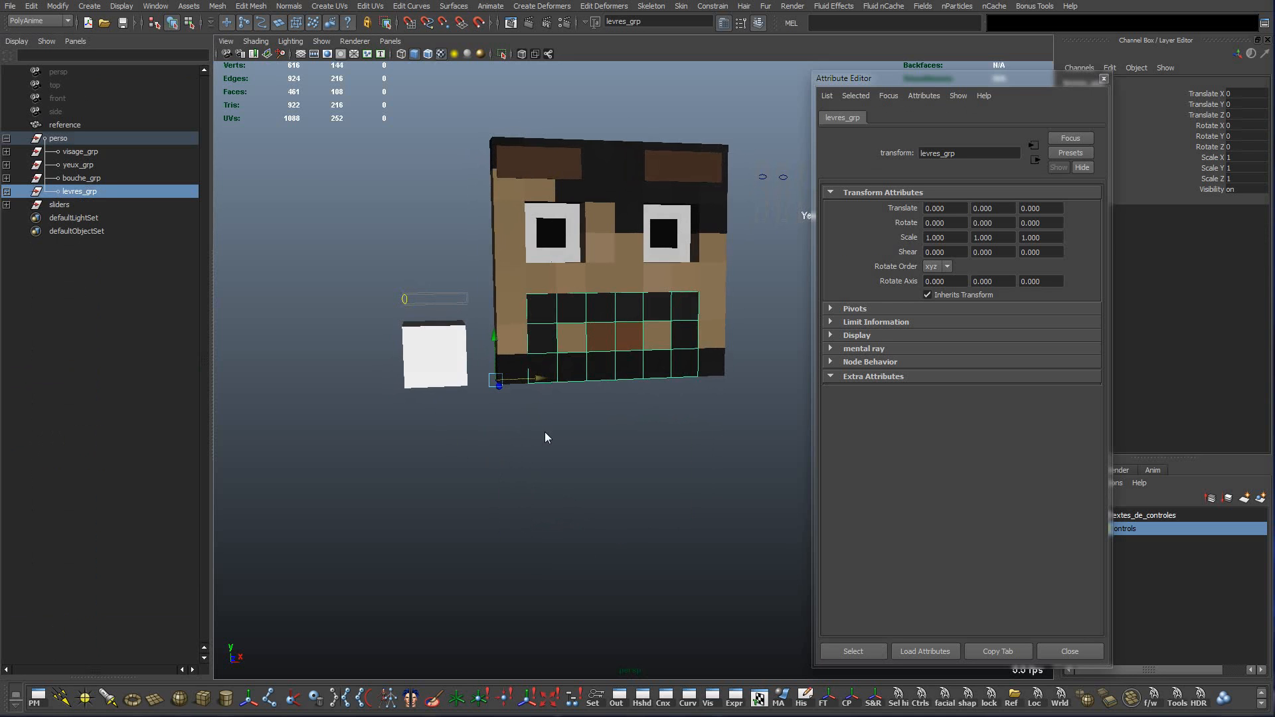
alt+drag(546, 432, 690, 529)
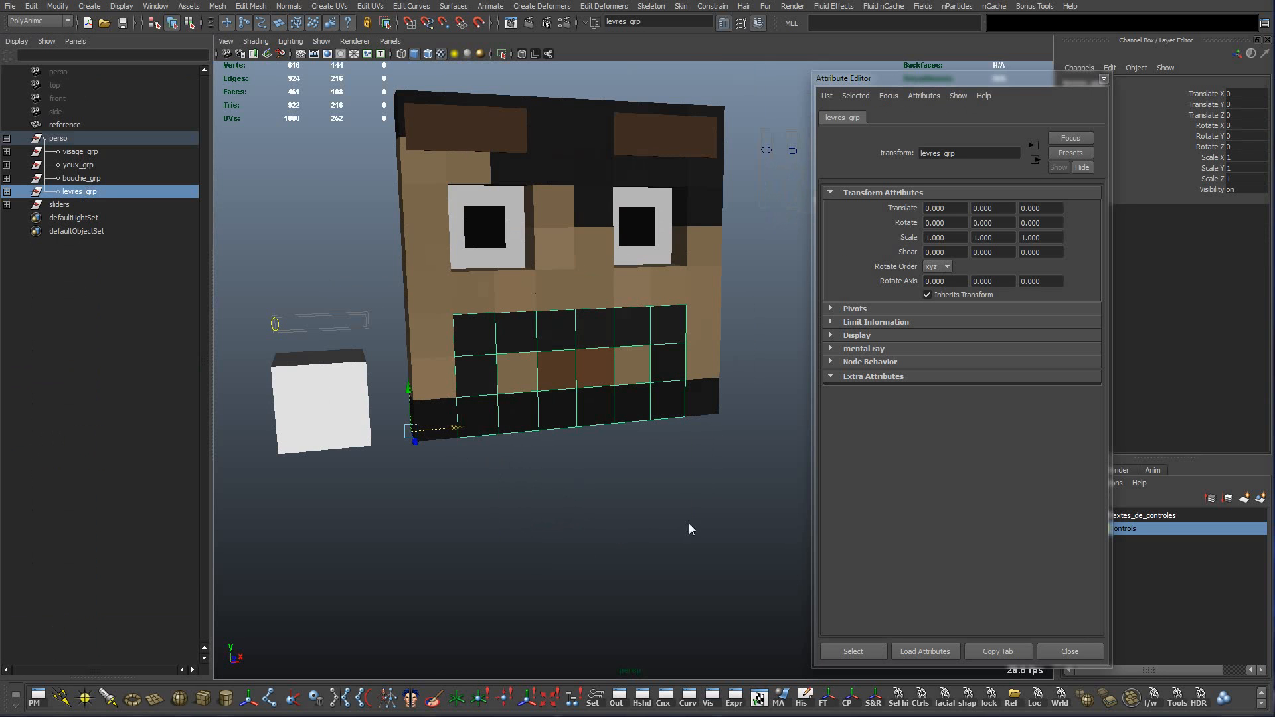
click(1070, 651)
alt+drag(815, 458, 760, 453)
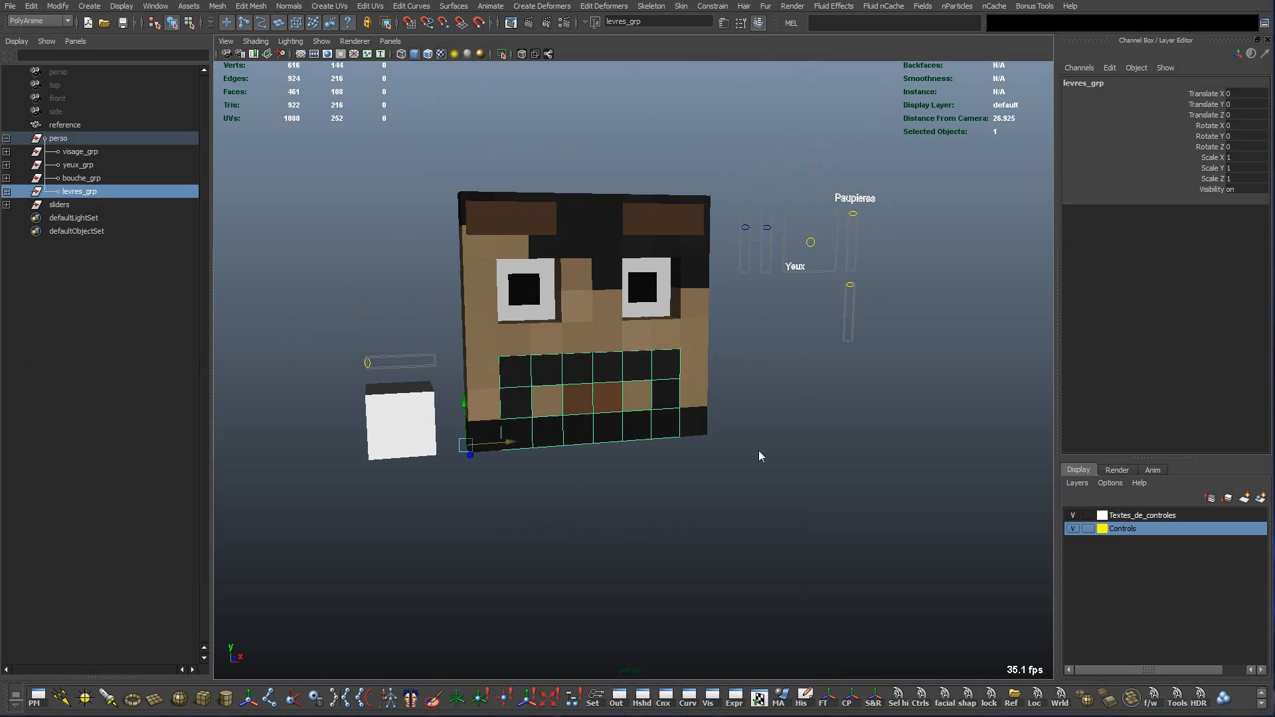
click(767, 456)
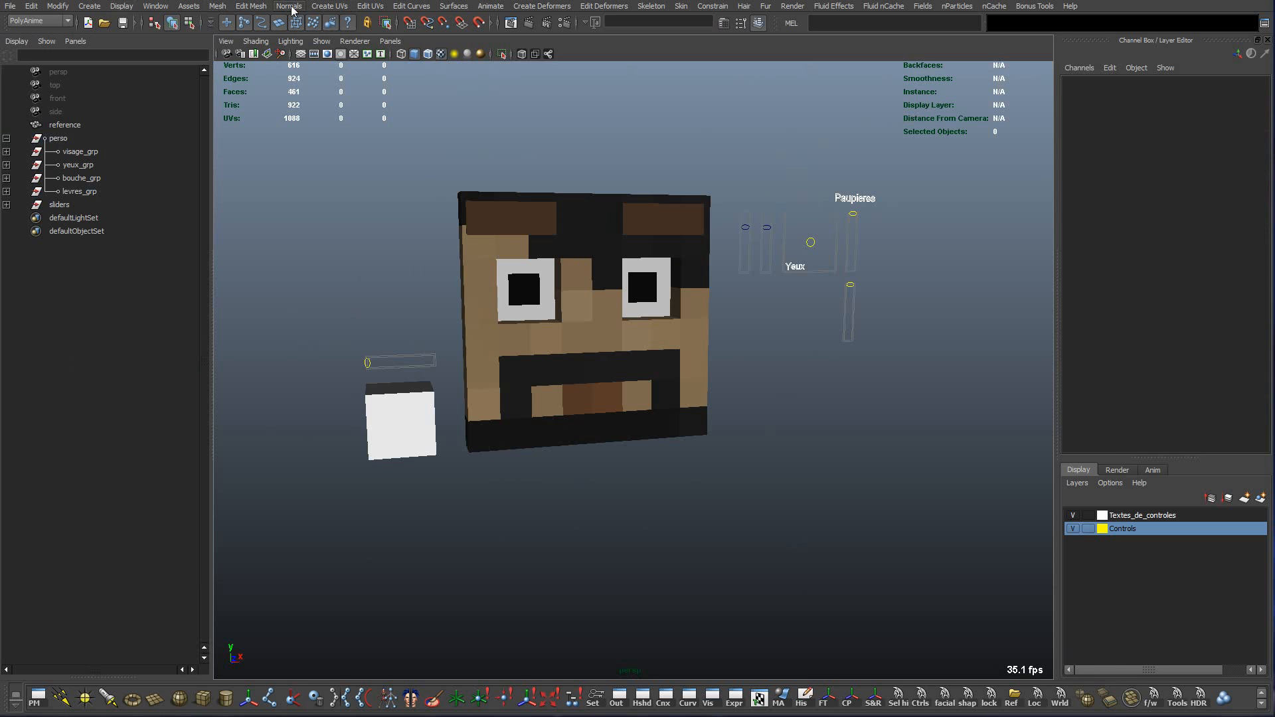
Open the Set Driven Key window and place it clear of the eye and eyelid controls.
click(498, 6)
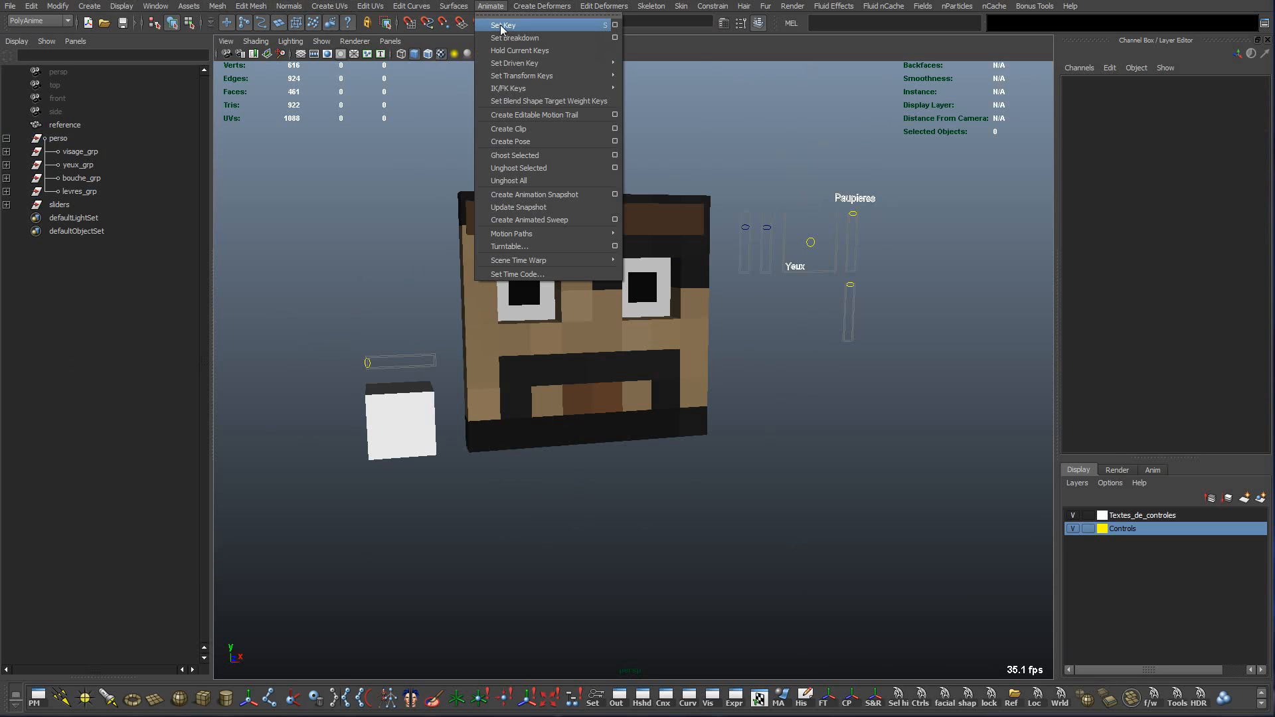
mouse_move(525, 62)
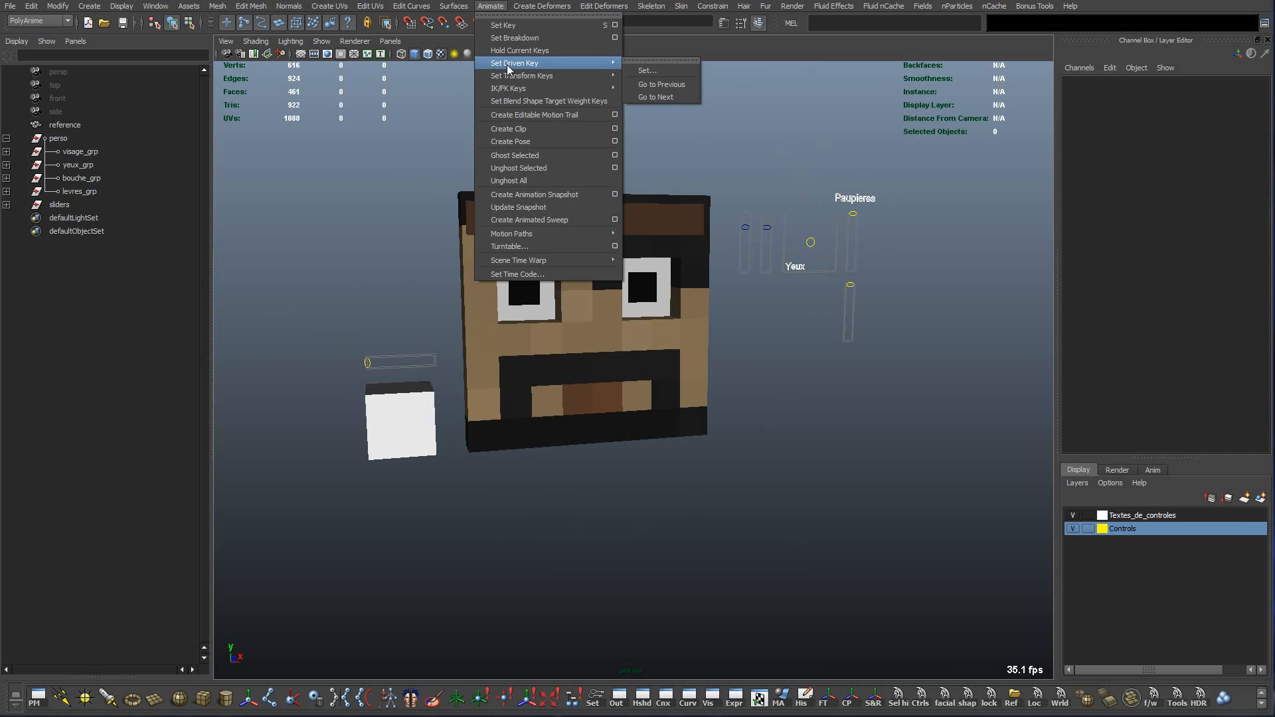
click(593, 697)
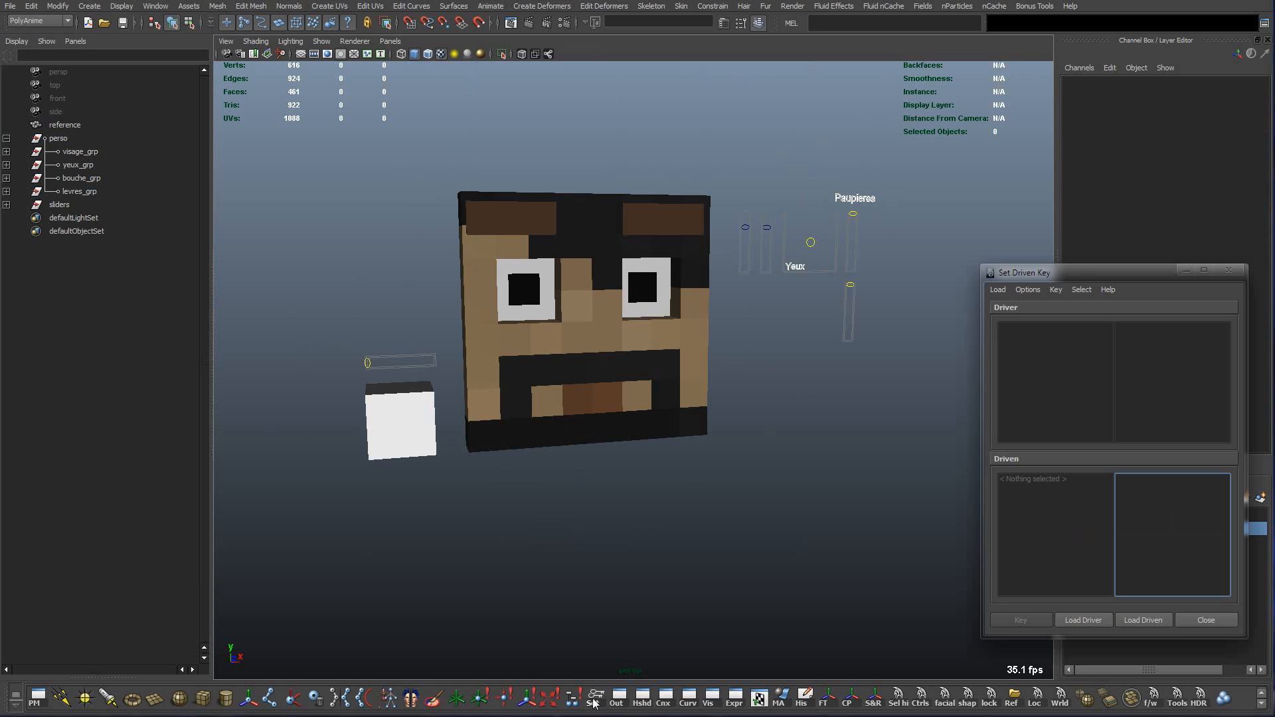
drag(1074, 270, 1013, 275)
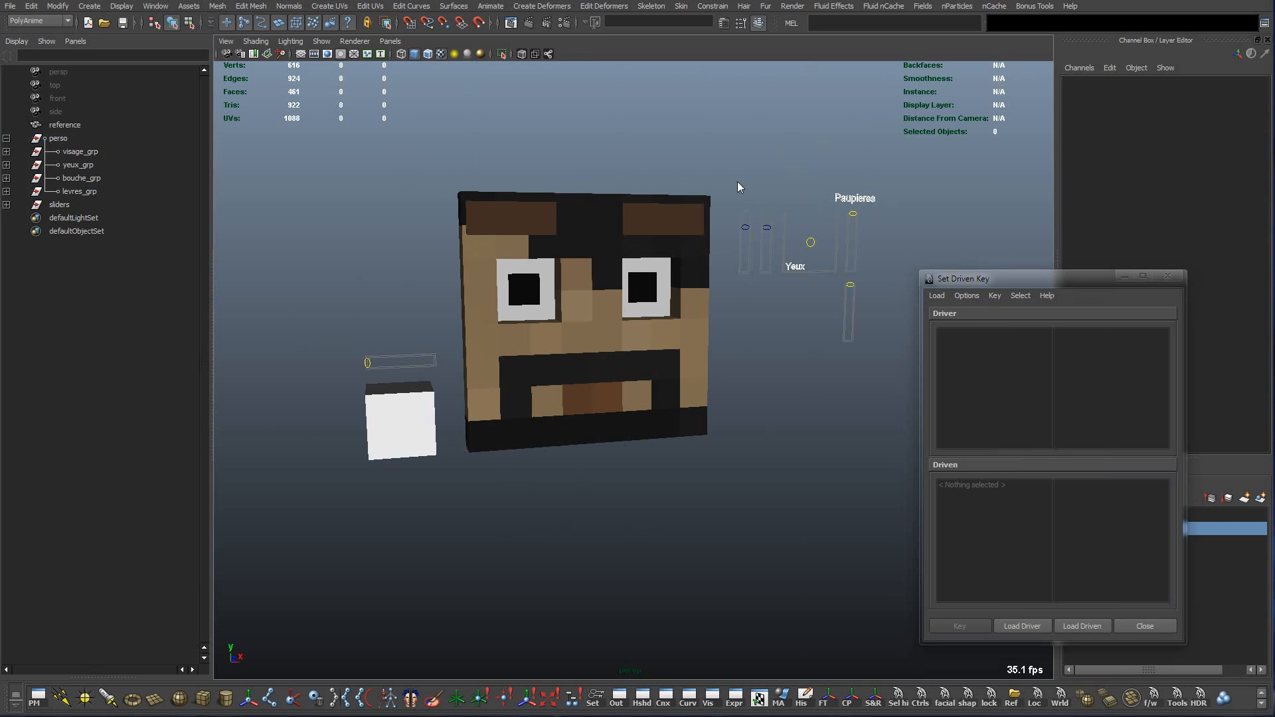
drag(862, 250, 864, 250)
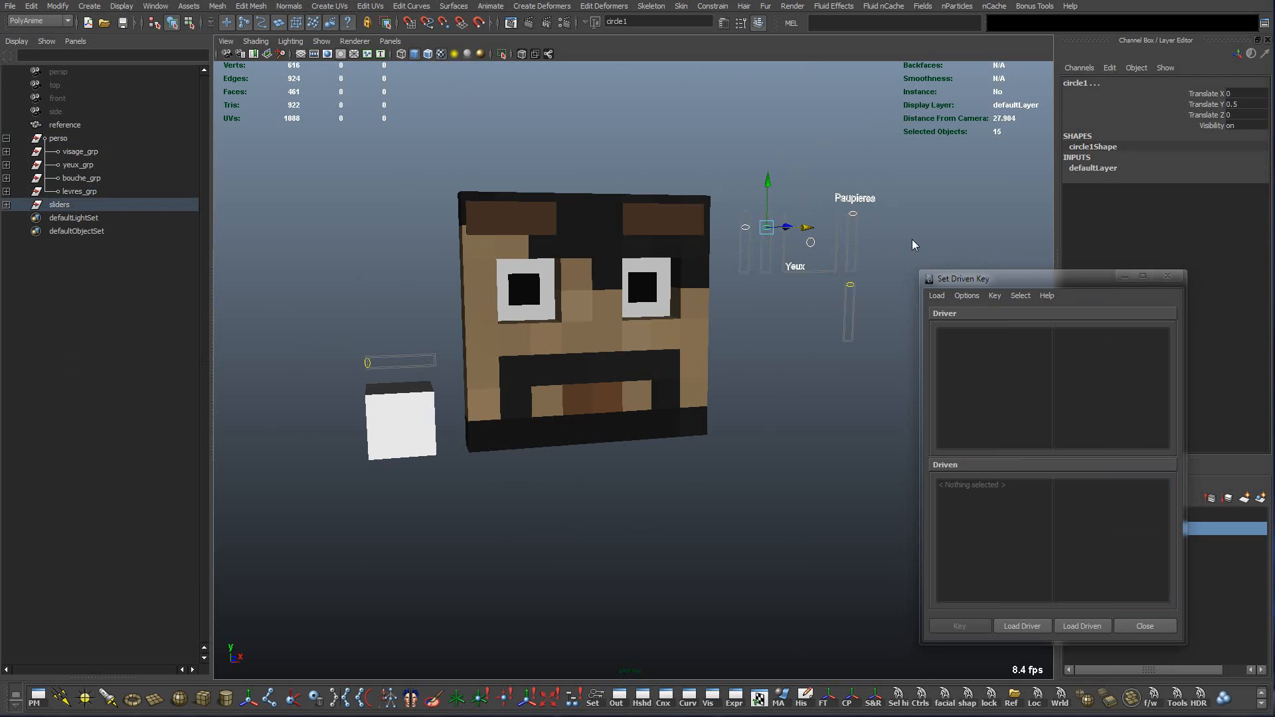
click(911, 239)
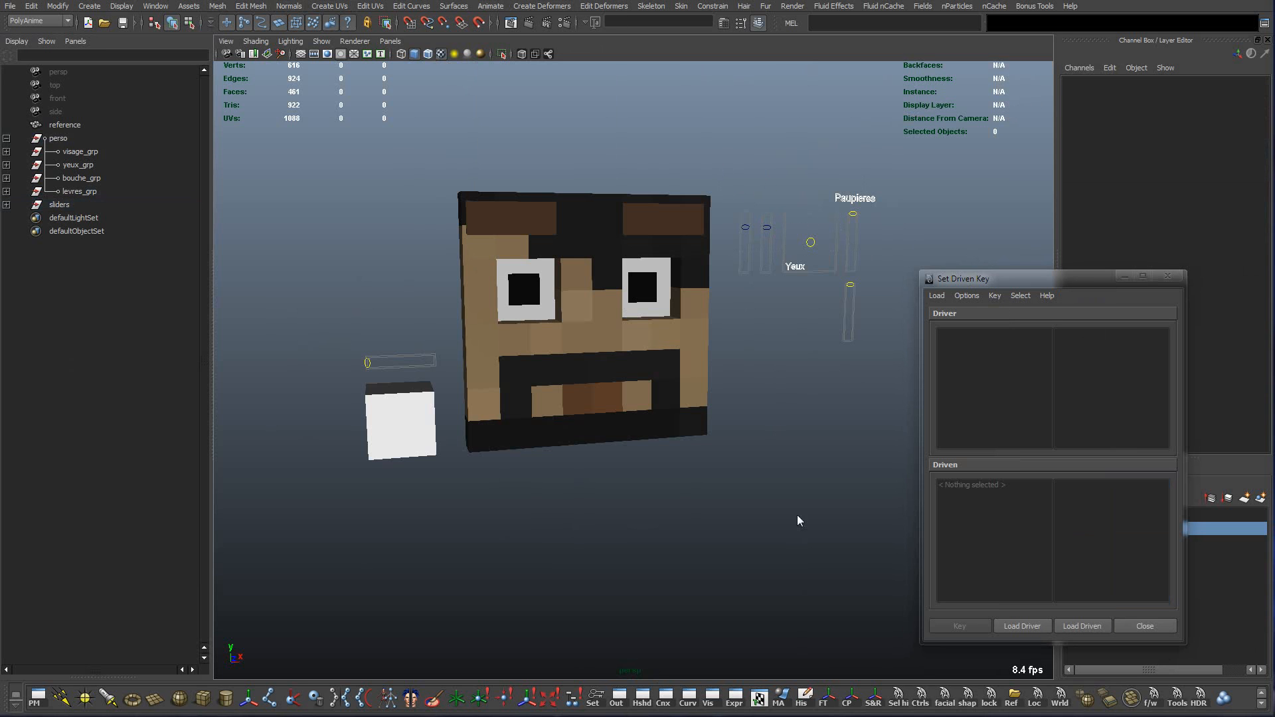
Run the cousSliders script and create a Type C square slider from its window.
click(847, 23)
text(cousSliders)
key(Return)
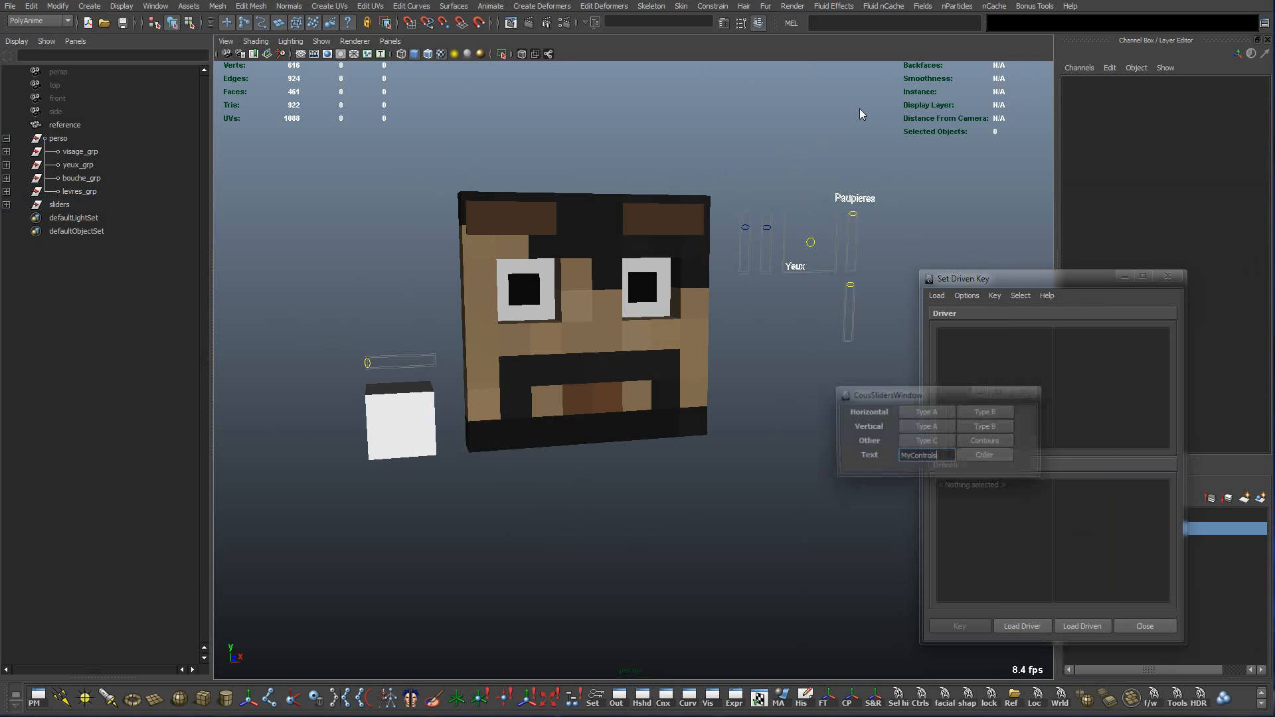
scroll(863, 124, up, 2)
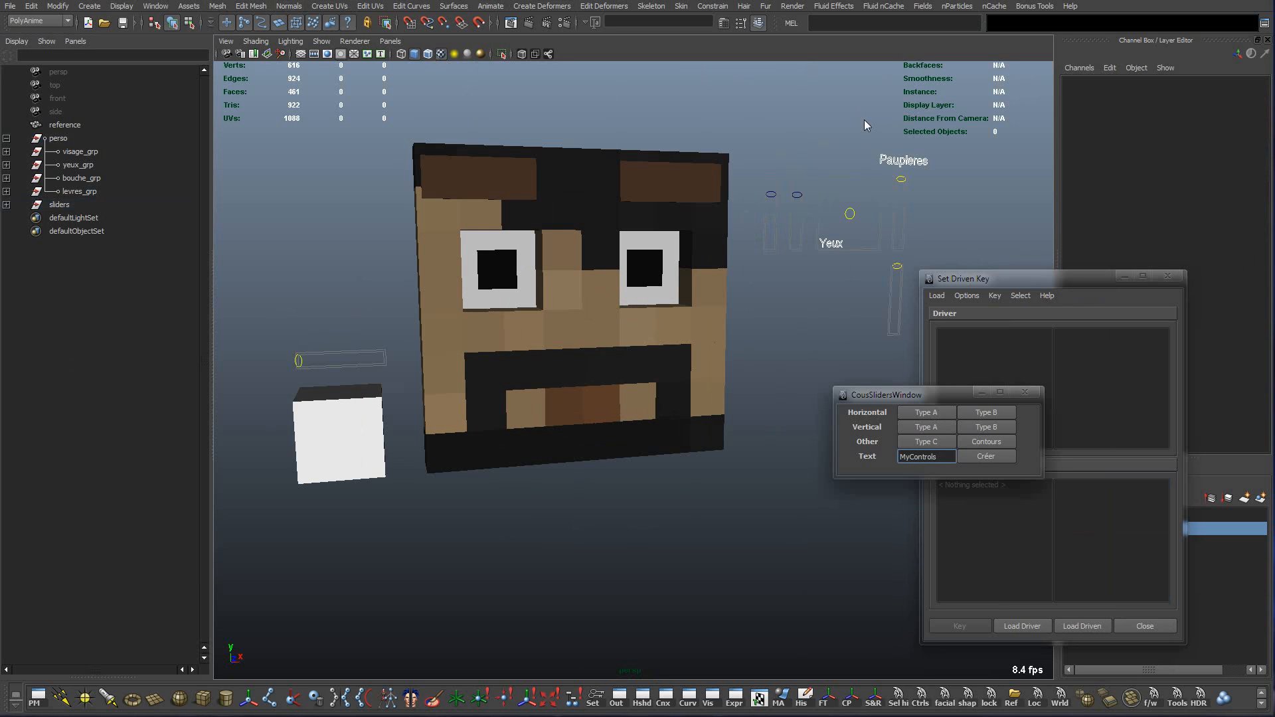
click(938, 443)
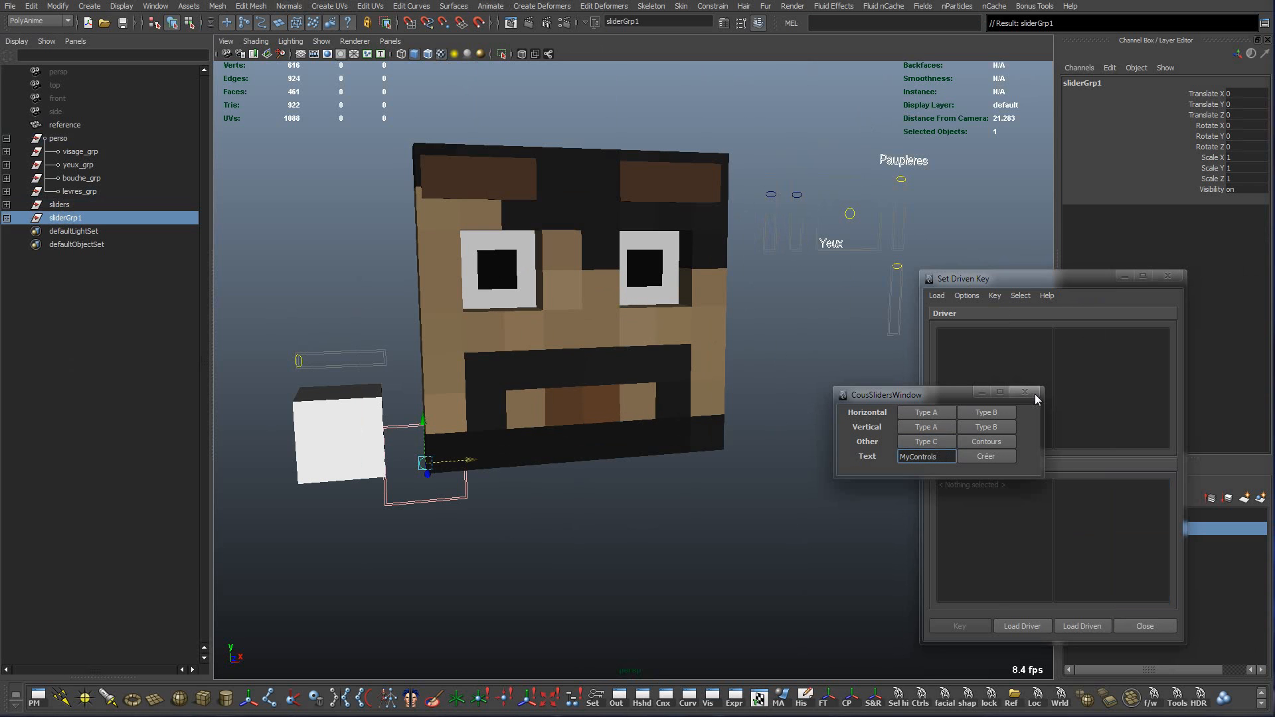
click(1024, 392)
Place the new slider group beneath the Yeux control and set its circle at Translate X 1 and Translate Y 1.
drag(473, 465, 862, 435)
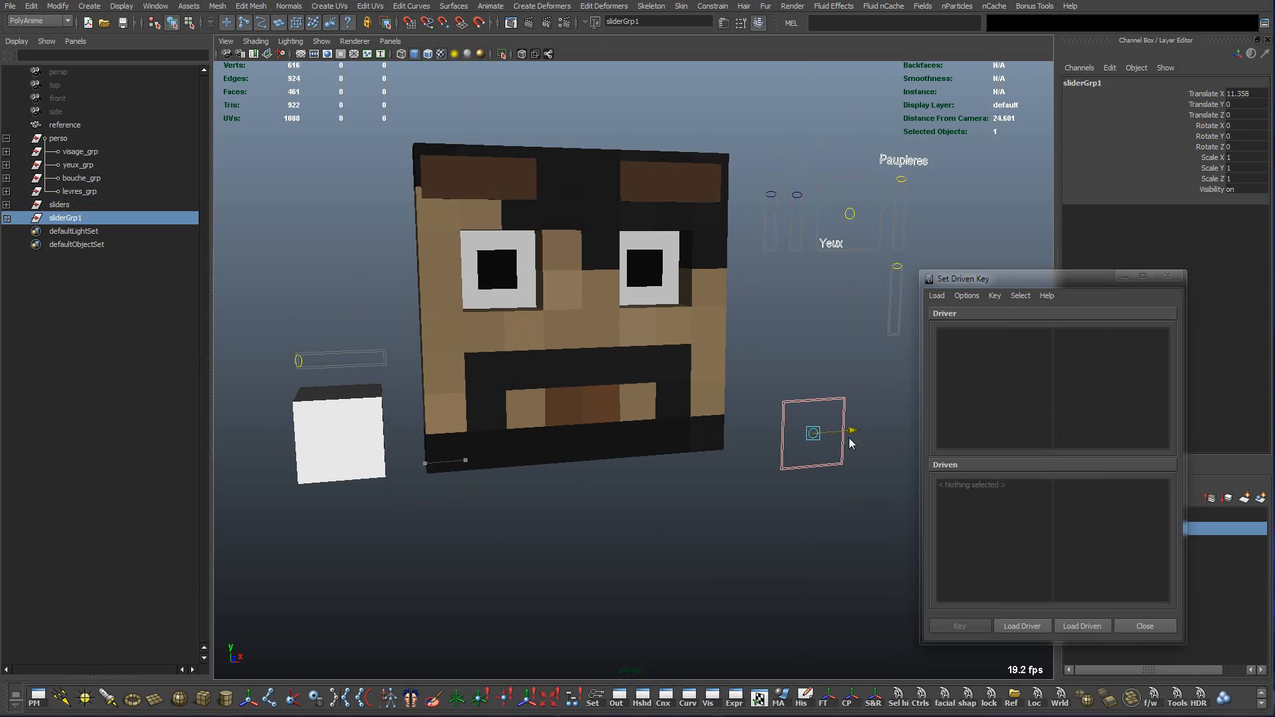
drag(806, 392, 866, 291)
click(822, 332)
click(818, 342)
key(ctrl+z)
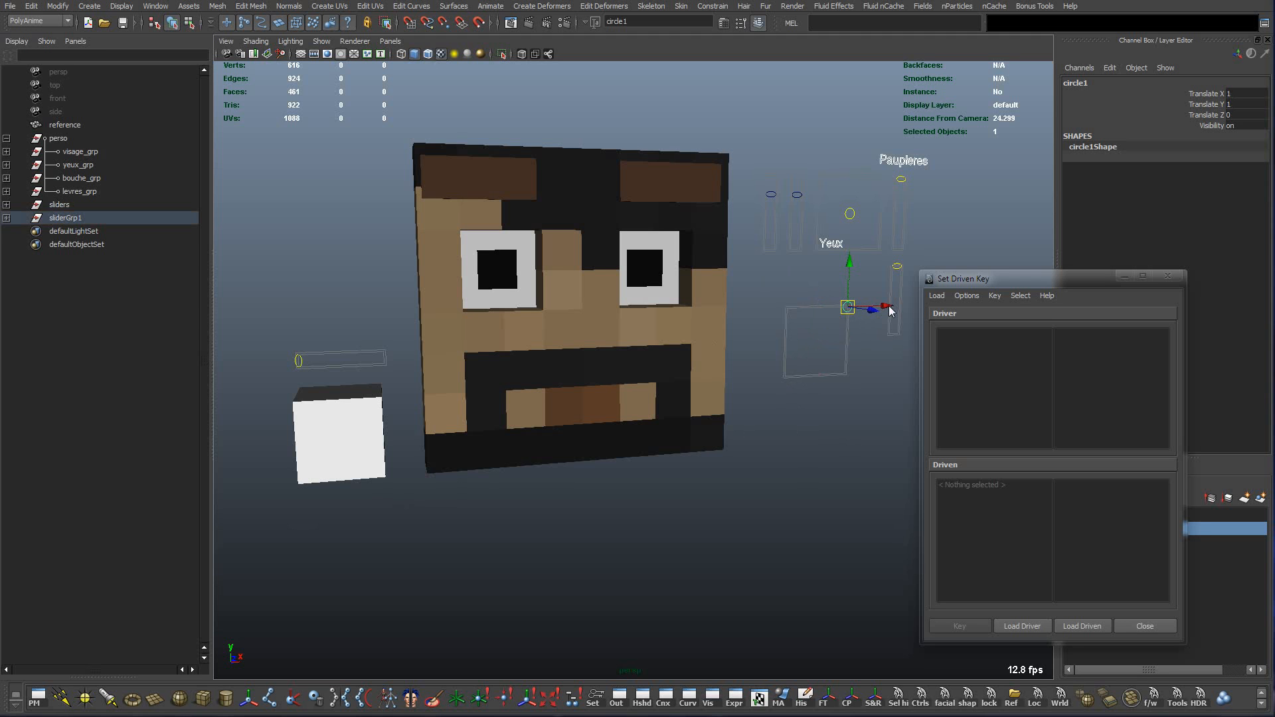
click(808, 433)
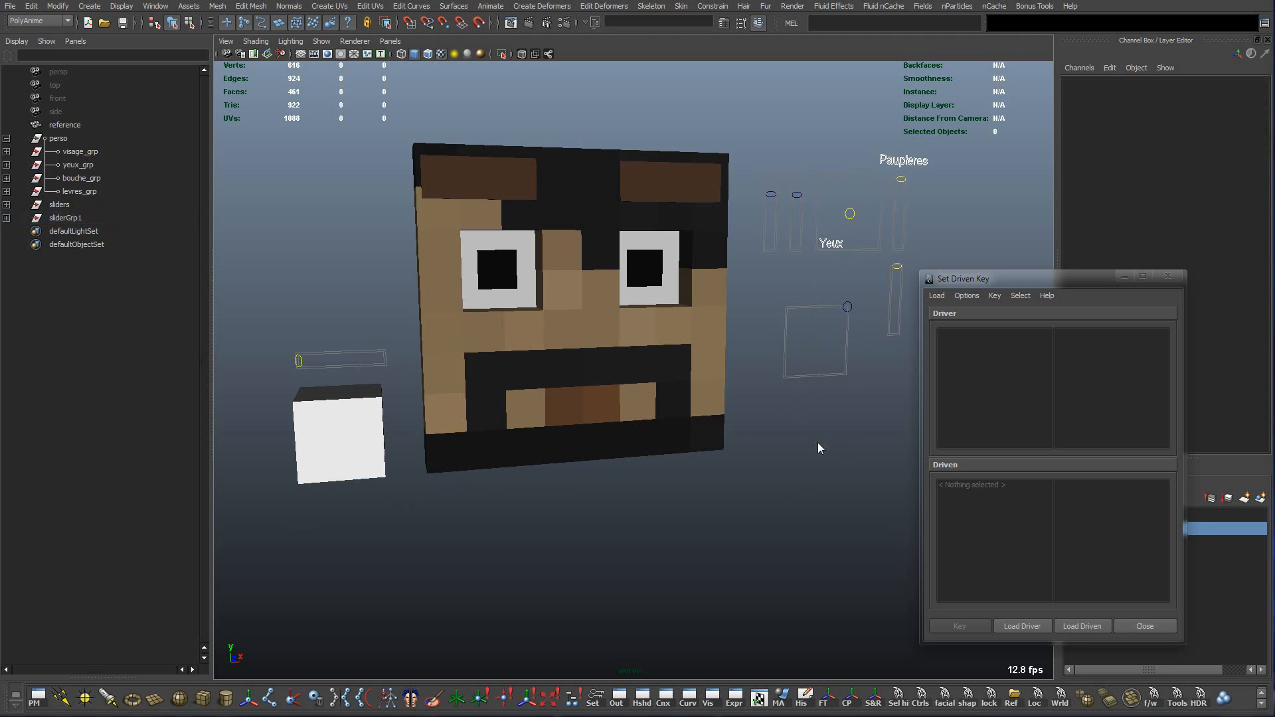
Load the new slider's circle1 as the driver and cube1 to cube18 of levres_grp as the driven objects.
click(846, 306)
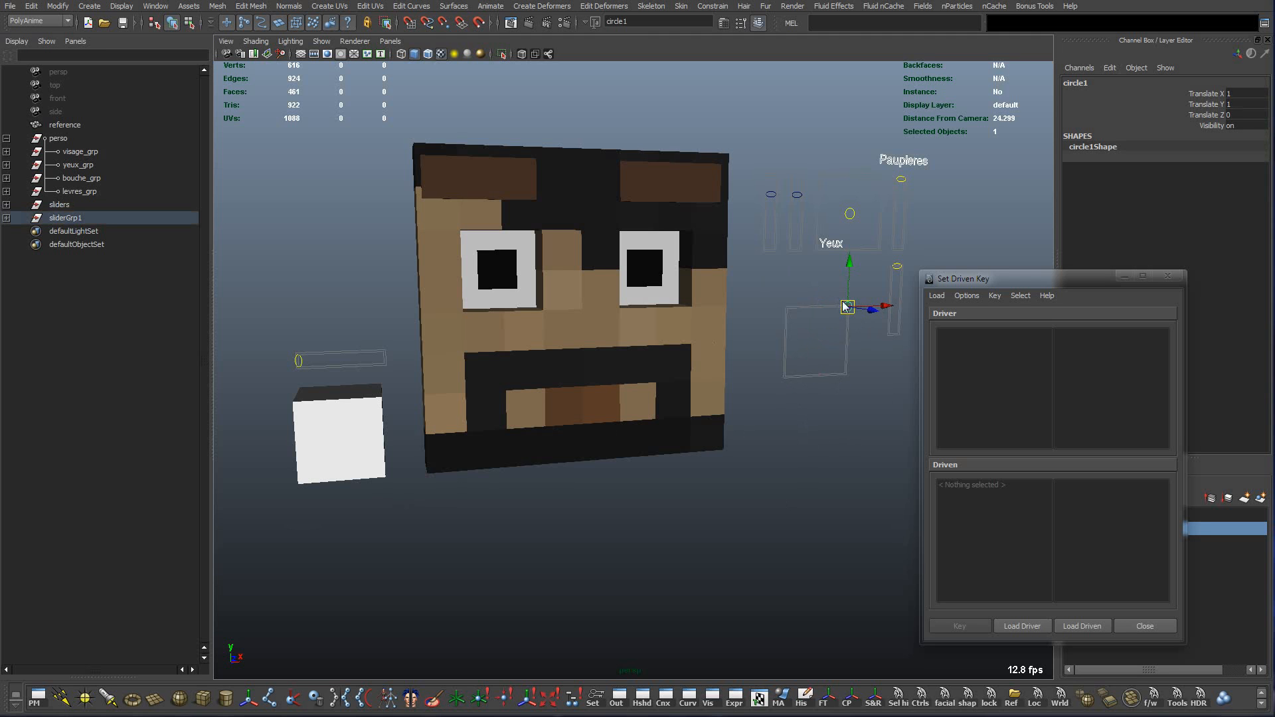
click(1022, 626)
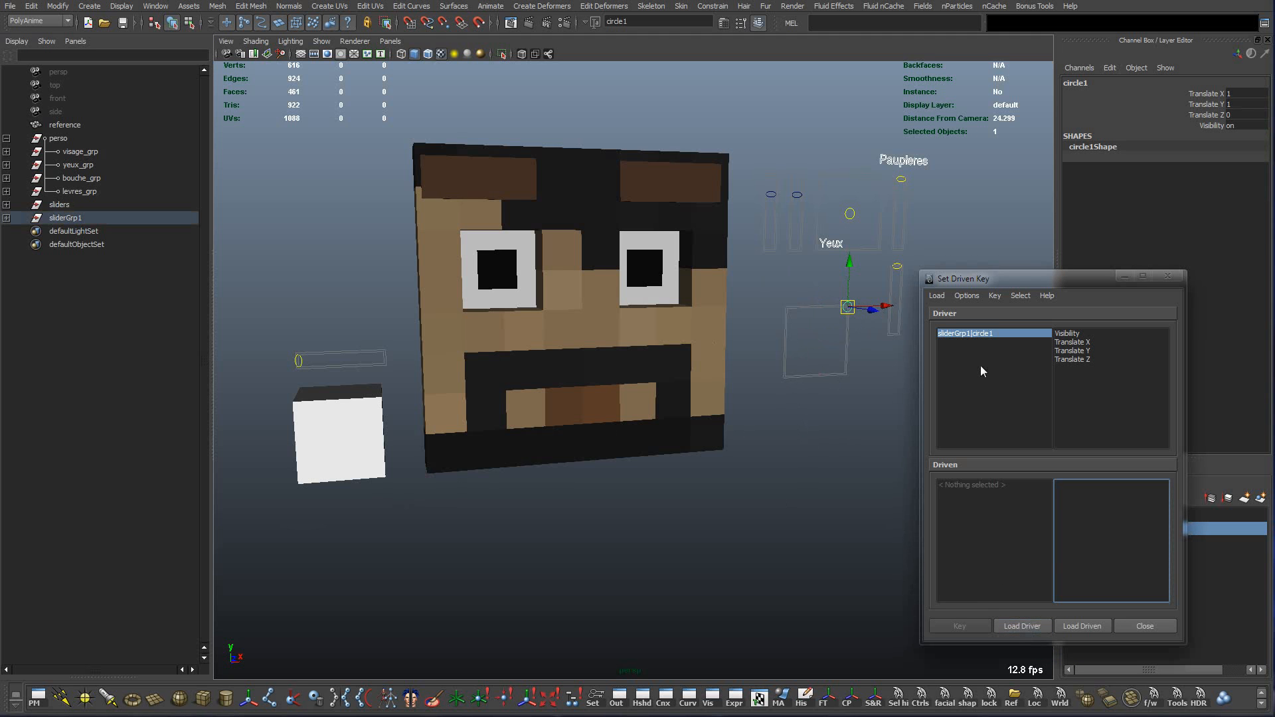
click(485, 379)
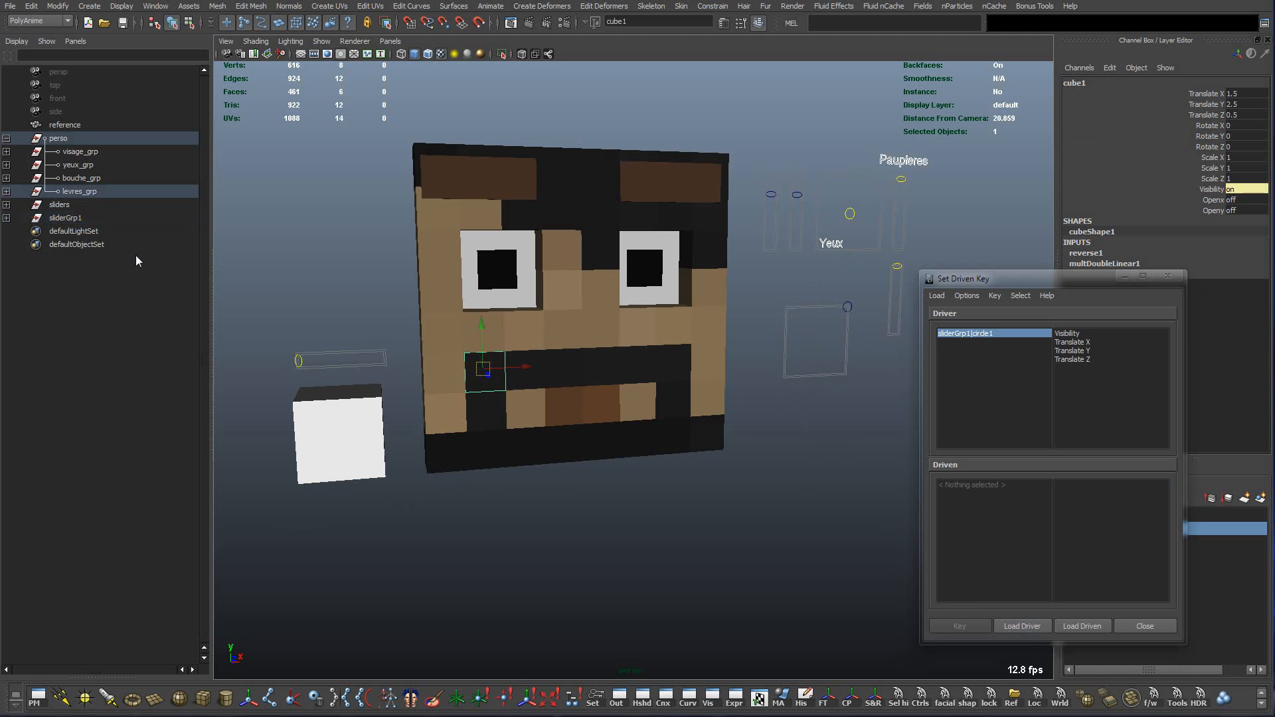
click(7, 192)
drag(87, 211, 98, 431)
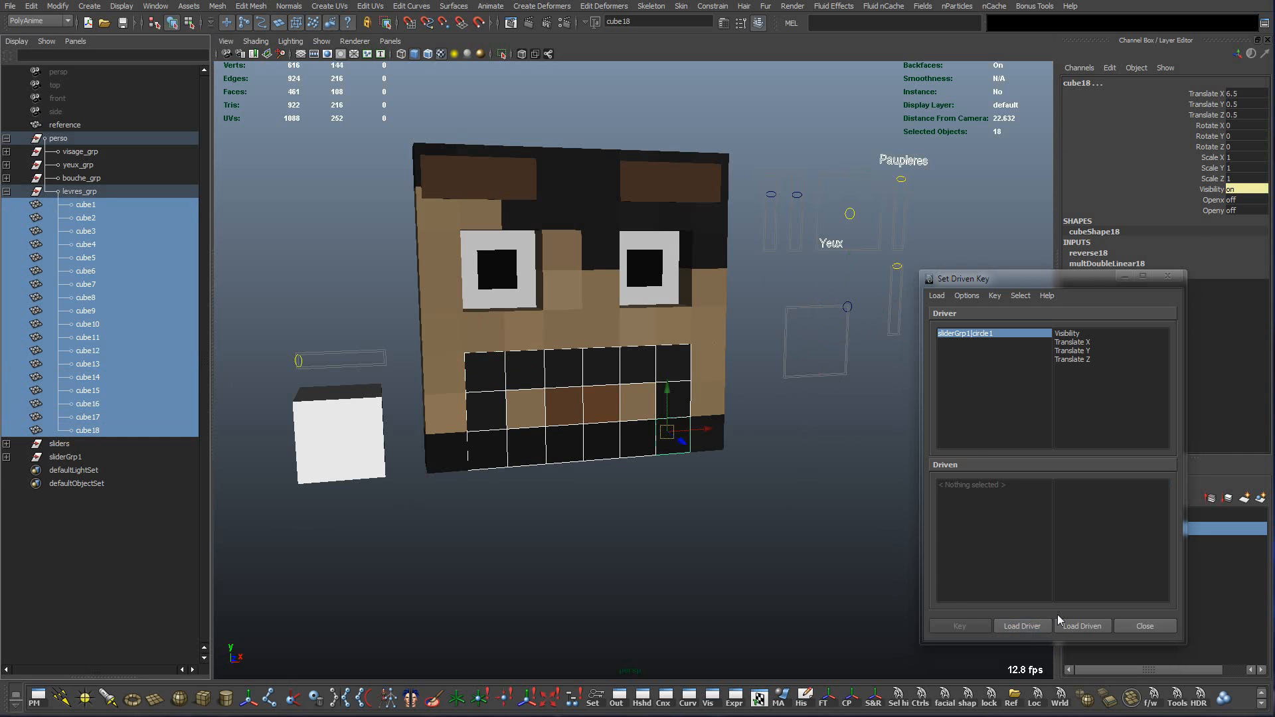
click(1090, 627)
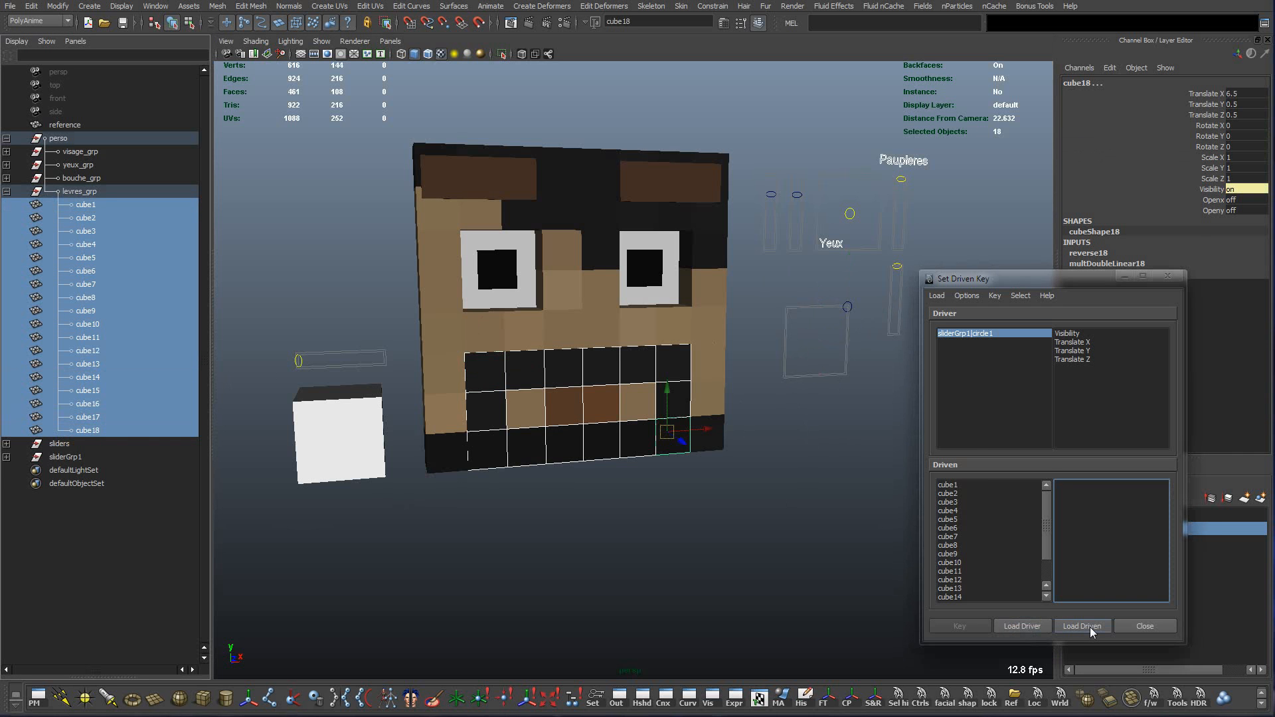
click(1050, 514)
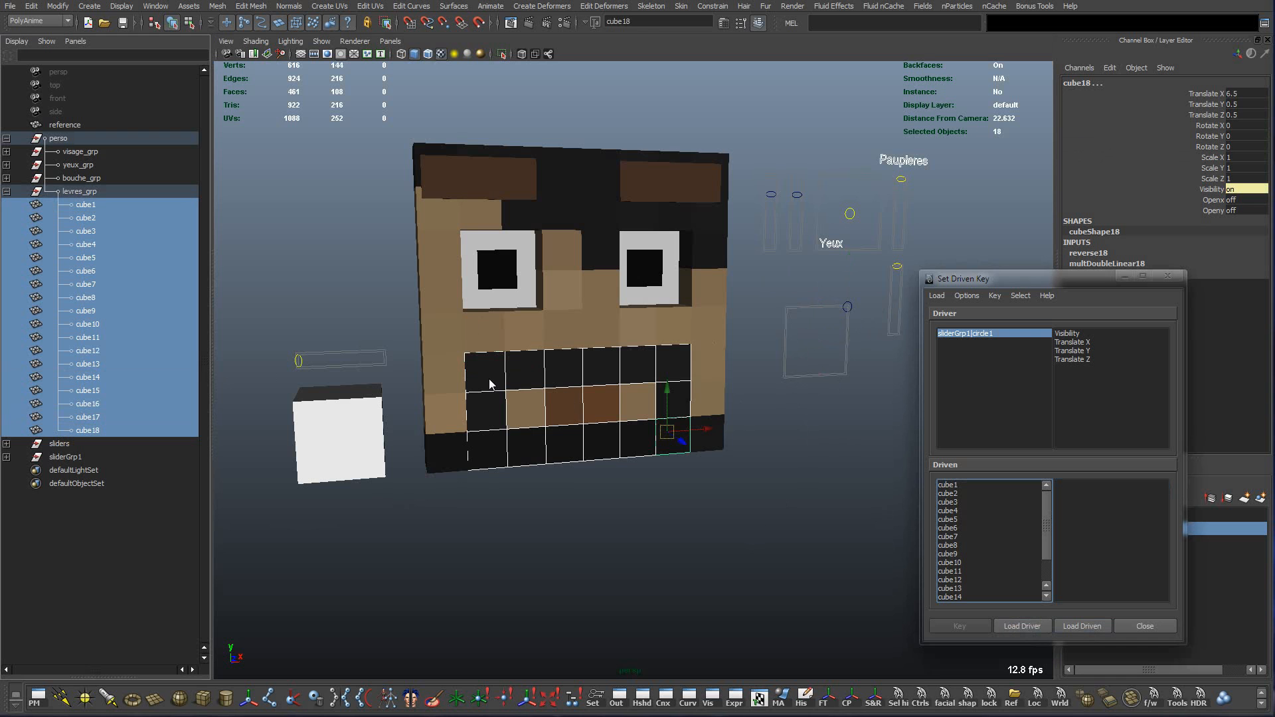
drag(477, 377, 671, 380)
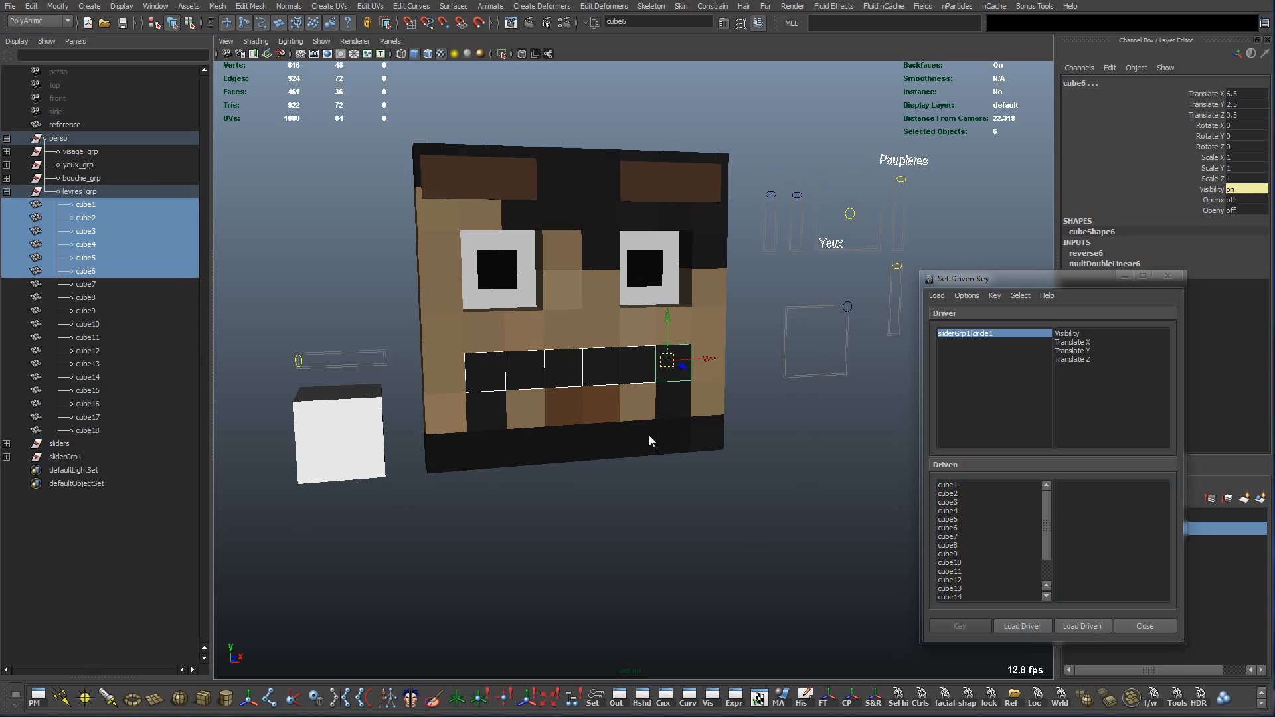
click(482, 420)
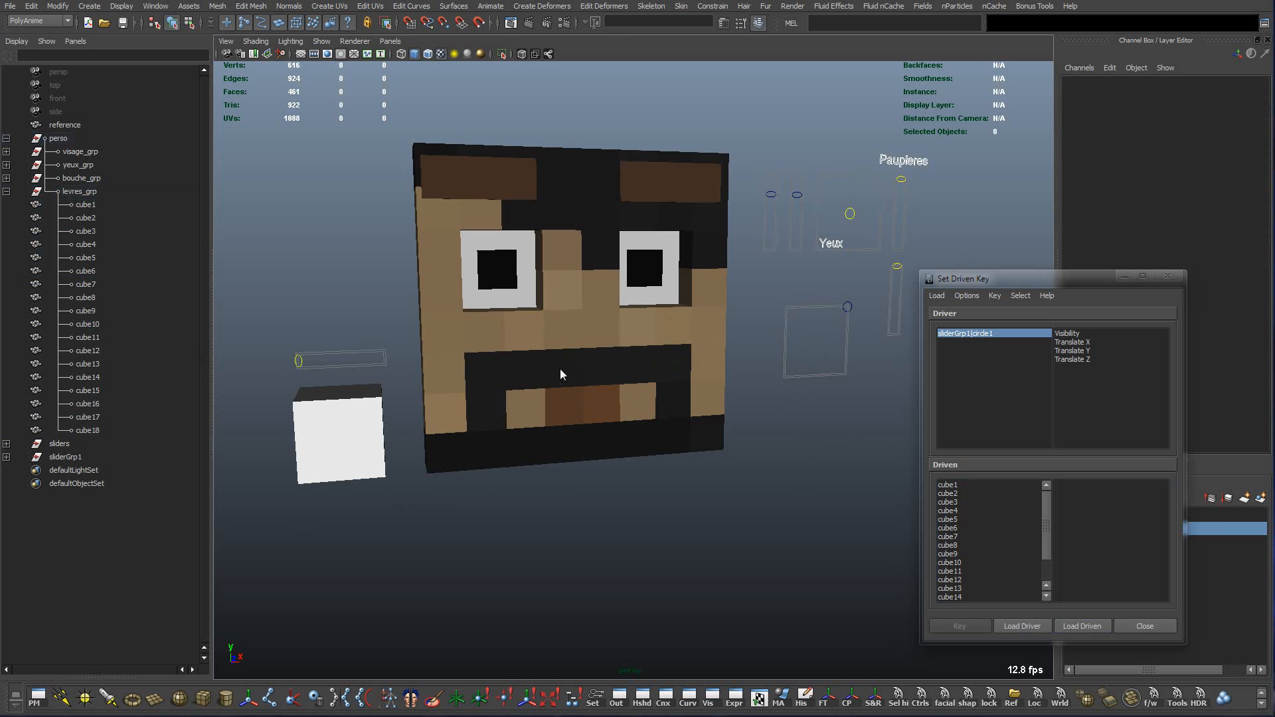
Pick out the six central lip cubes and try sliding the circle to about Translate X -0.77 and back to 1.
click(561, 369)
shift+click(565, 408)
shift+click(569, 442)
shift+click(607, 411)
shift+click(607, 445)
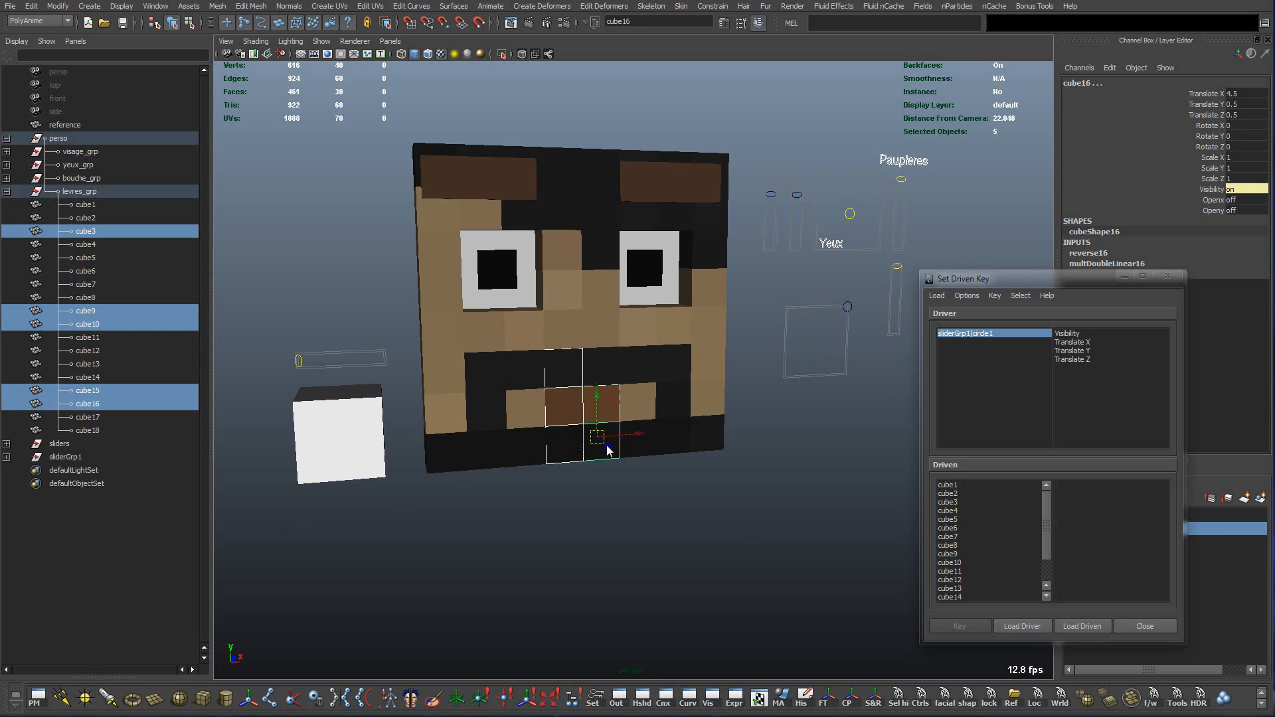
shift+click(613, 372)
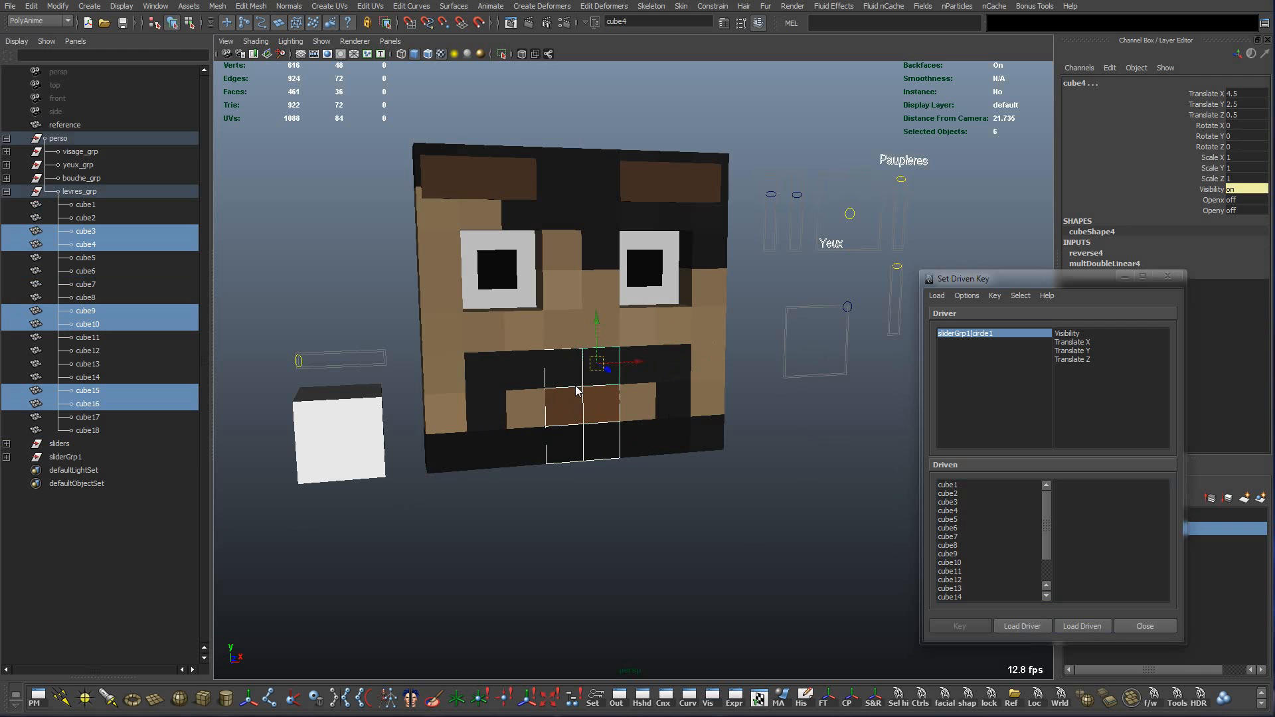
click(847, 306)
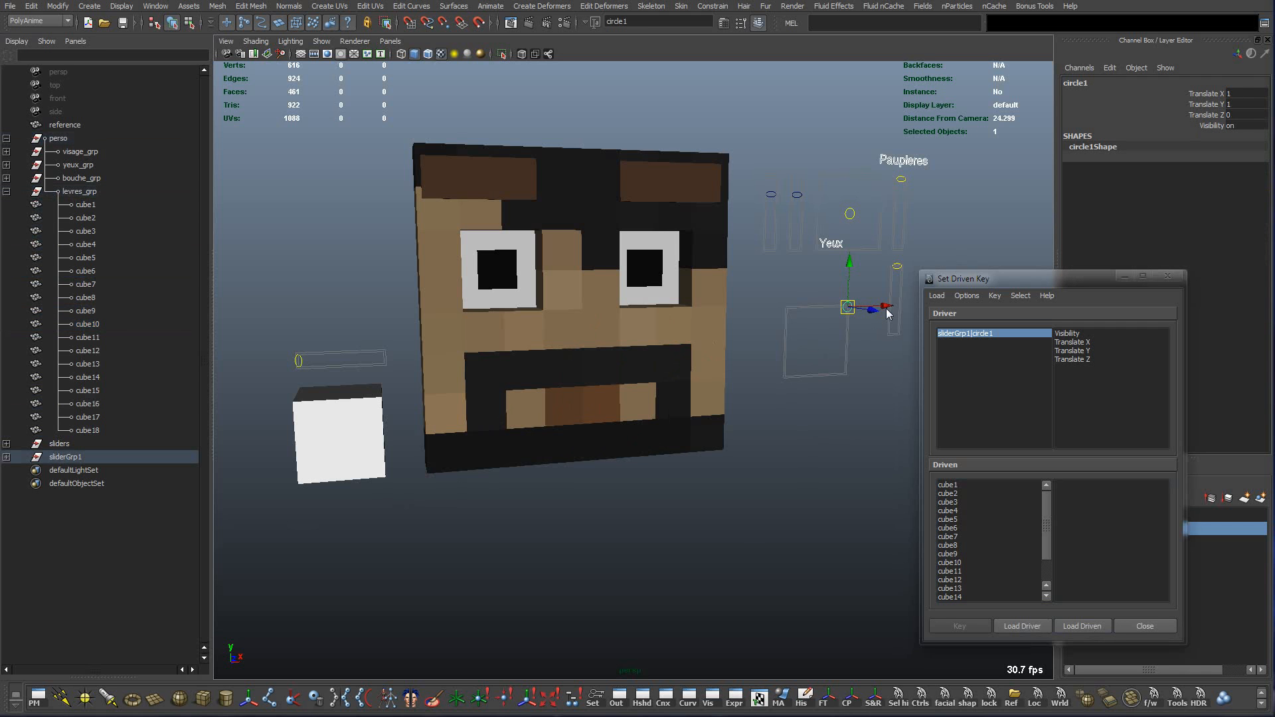
drag(888, 313, 835, 313)
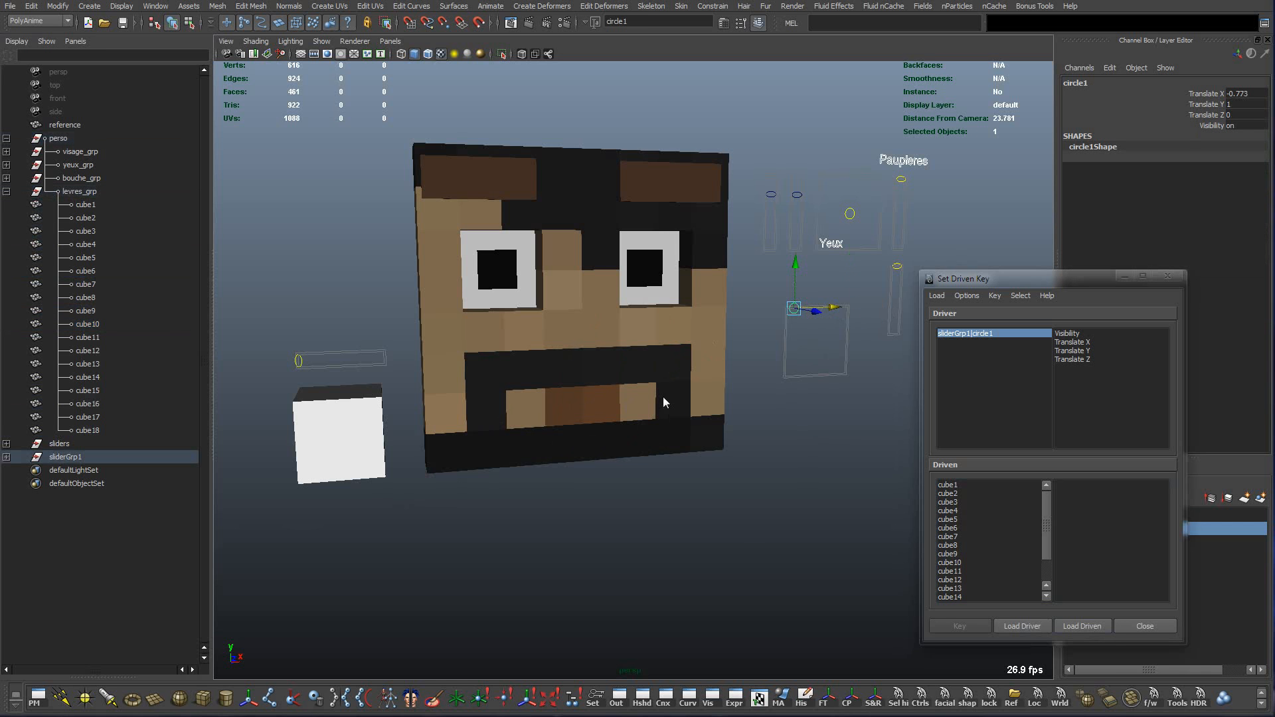
drag(835, 309, 888, 306)
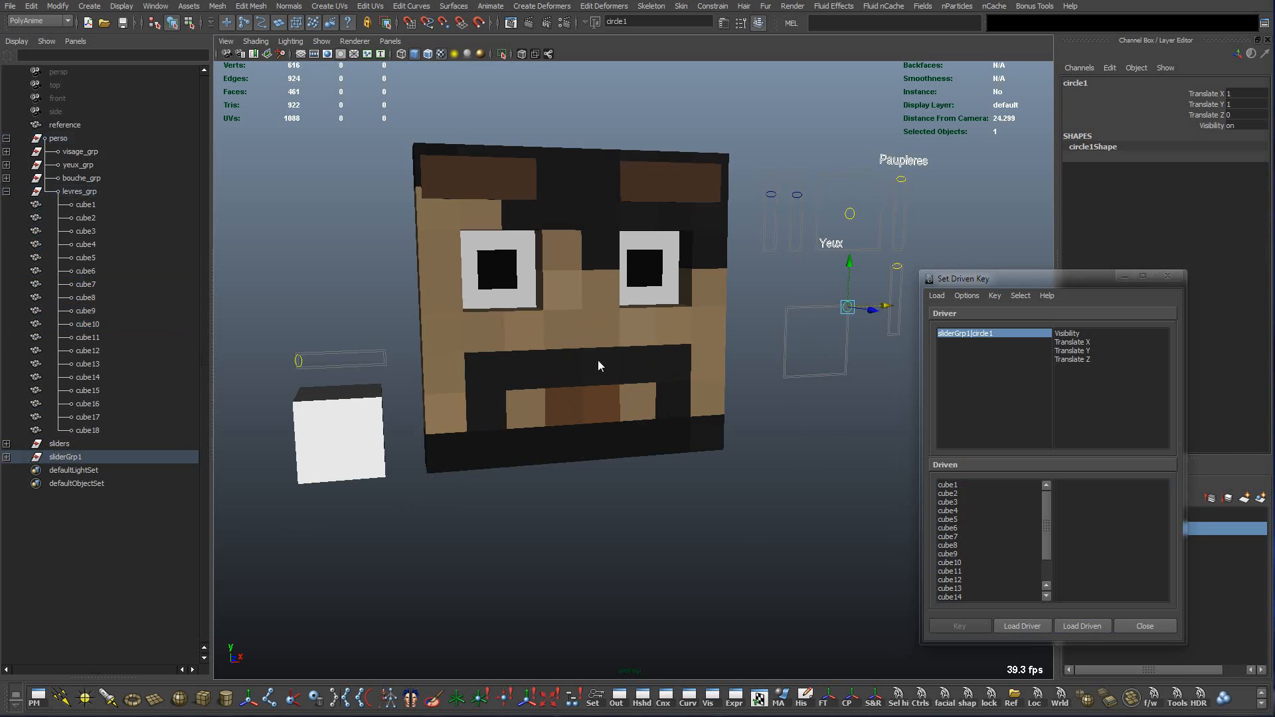
Go through all the lip cubes column by column from the mouth's centre outward, ending with nothing selected.
click(578, 368)
shift+click(571, 404)
shift+click(568, 442)
shift+click(599, 372)
shift+click(601, 405)
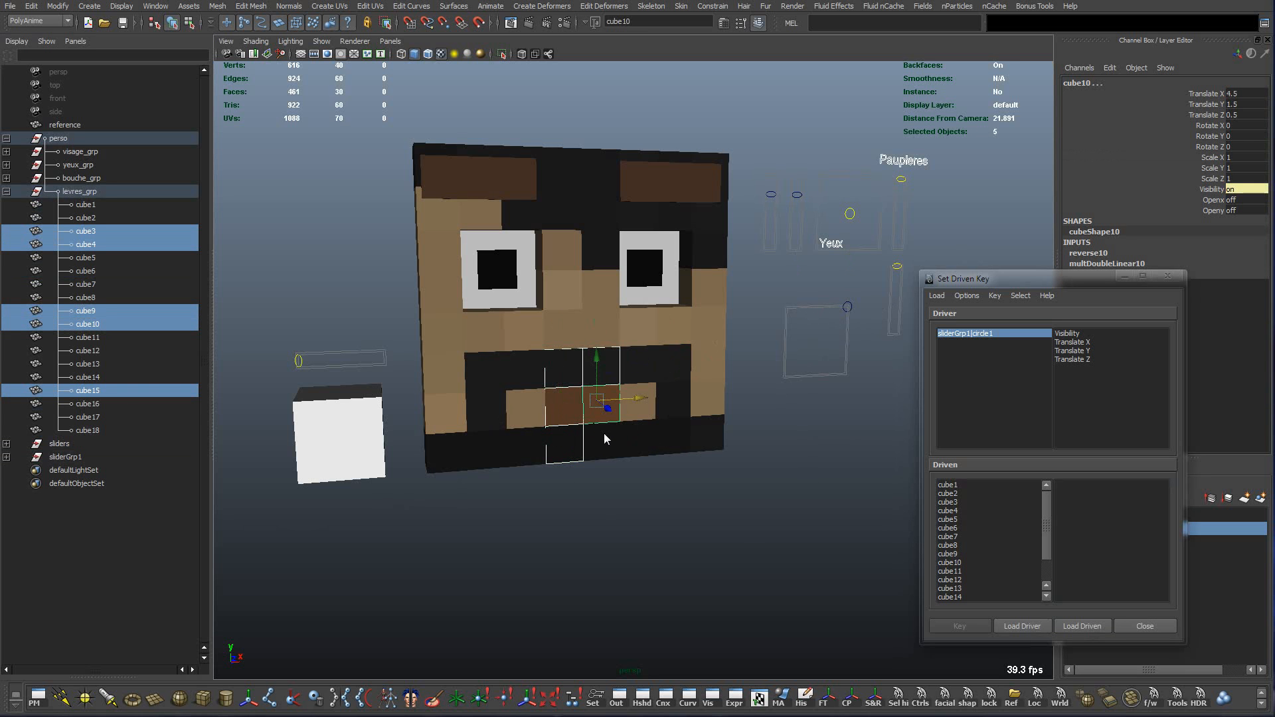
shift+click(604, 433)
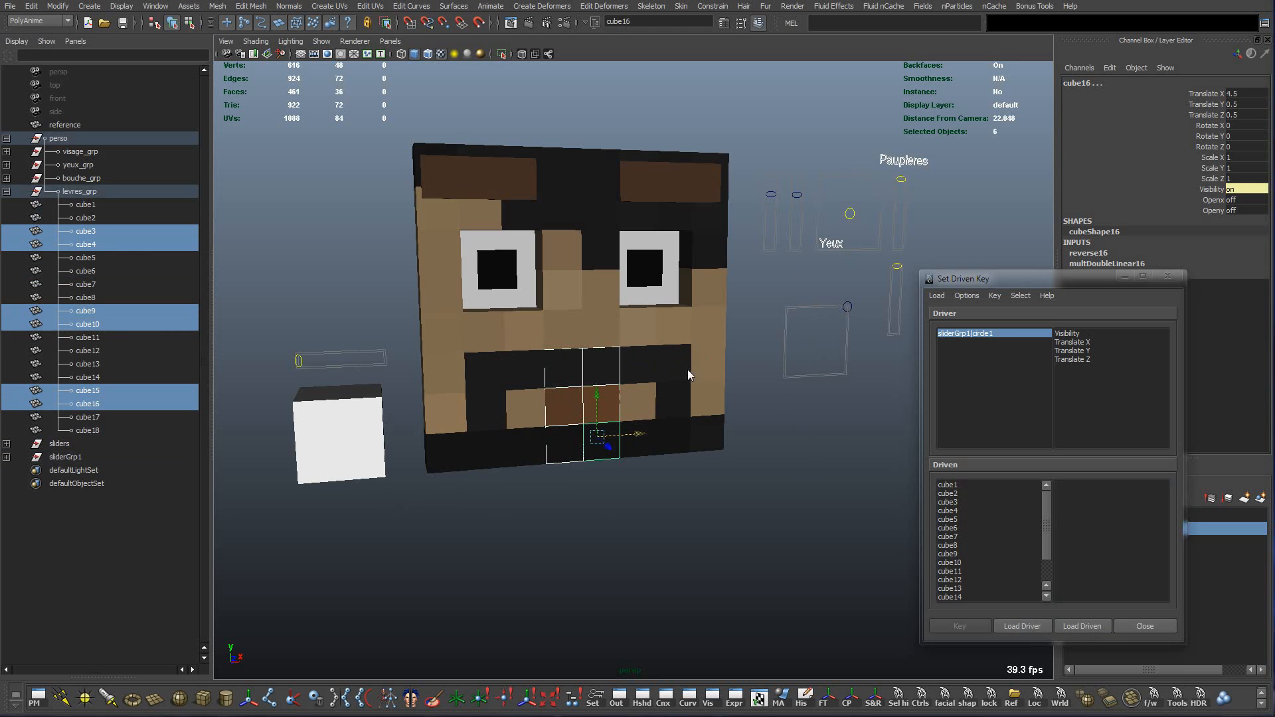
shift+click(647, 365)
shift+click(641, 403)
shift+click(637, 441)
shift+click(524, 370)
shift+click(526, 407)
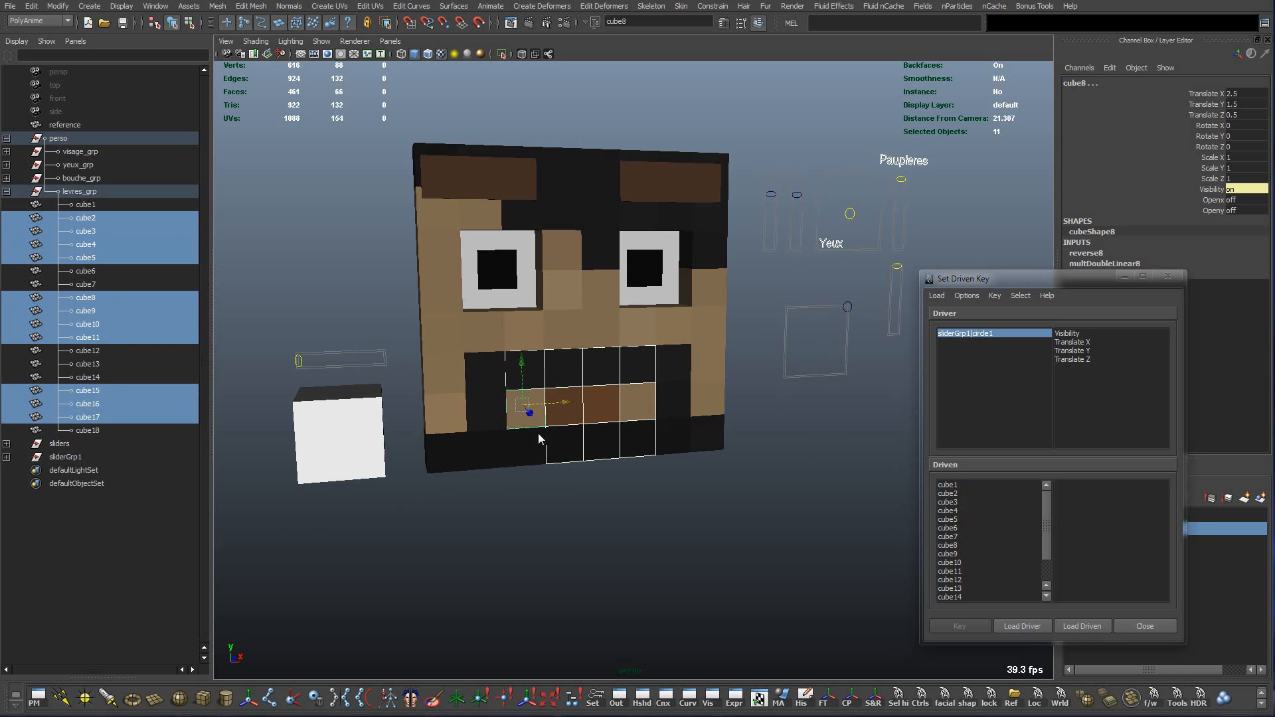
shift+click(539, 439)
shift+click(491, 369)
shift+click(493, 410)
shift+click(489, 436)
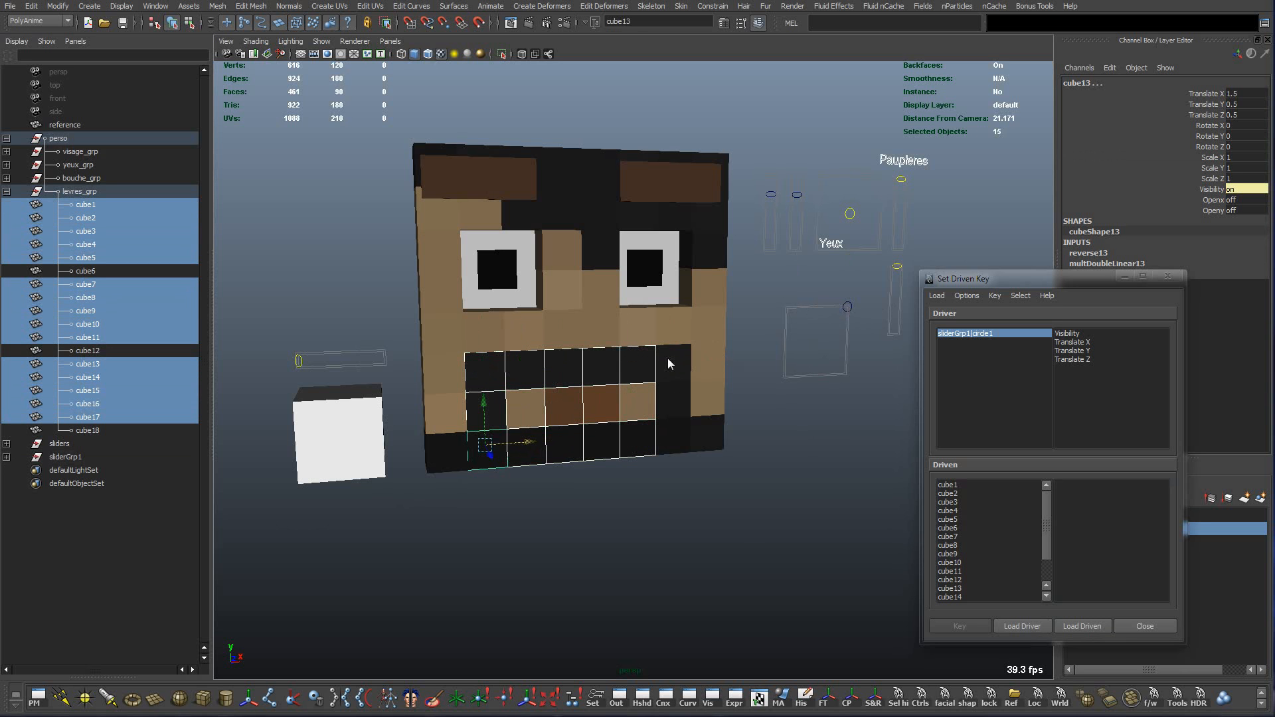
shift+click(668, 357)
shift+click(672, 395)
shift+click(673, 428)
click(664, 503)
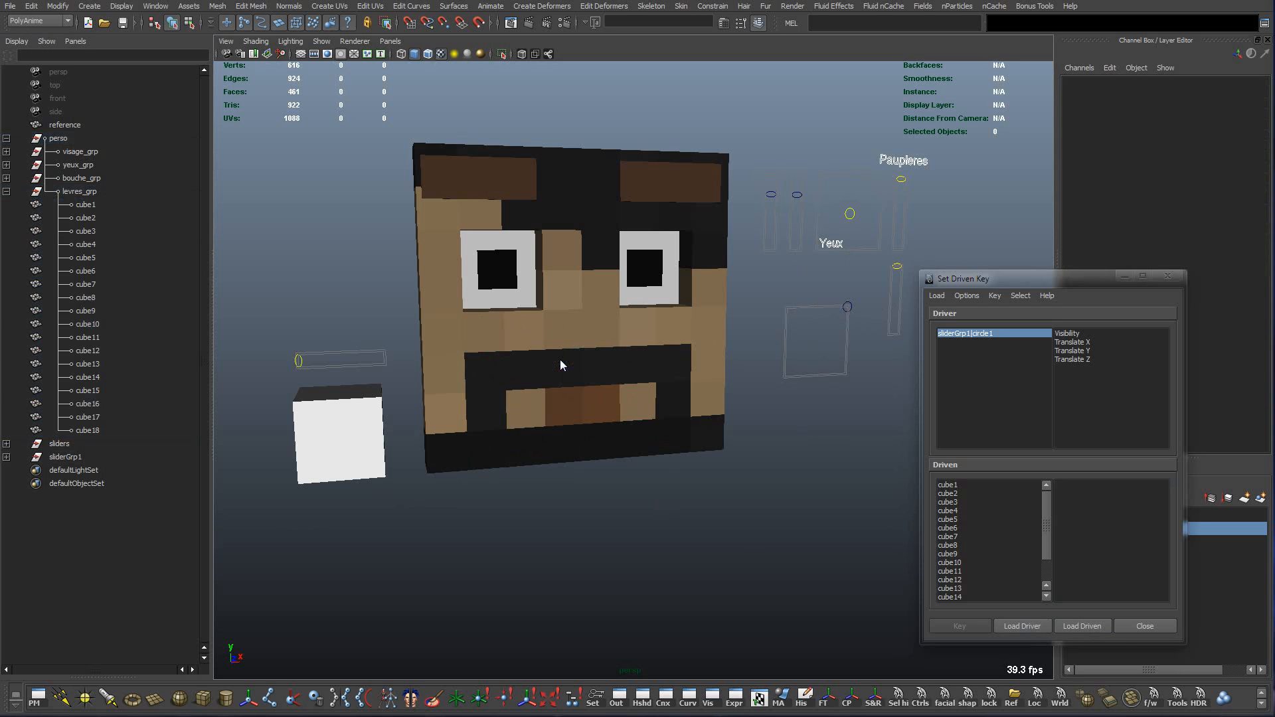
Load the six central lip cubes (cube3, cube9, cube15, cube4, cube10 and cube16) as the driven objects.
click(560, 360)
shift+click(558, 405)
shift+click(562, 441)
shift+click(599, 372)
shift+click(601, 405)
shift+click(601, 441)
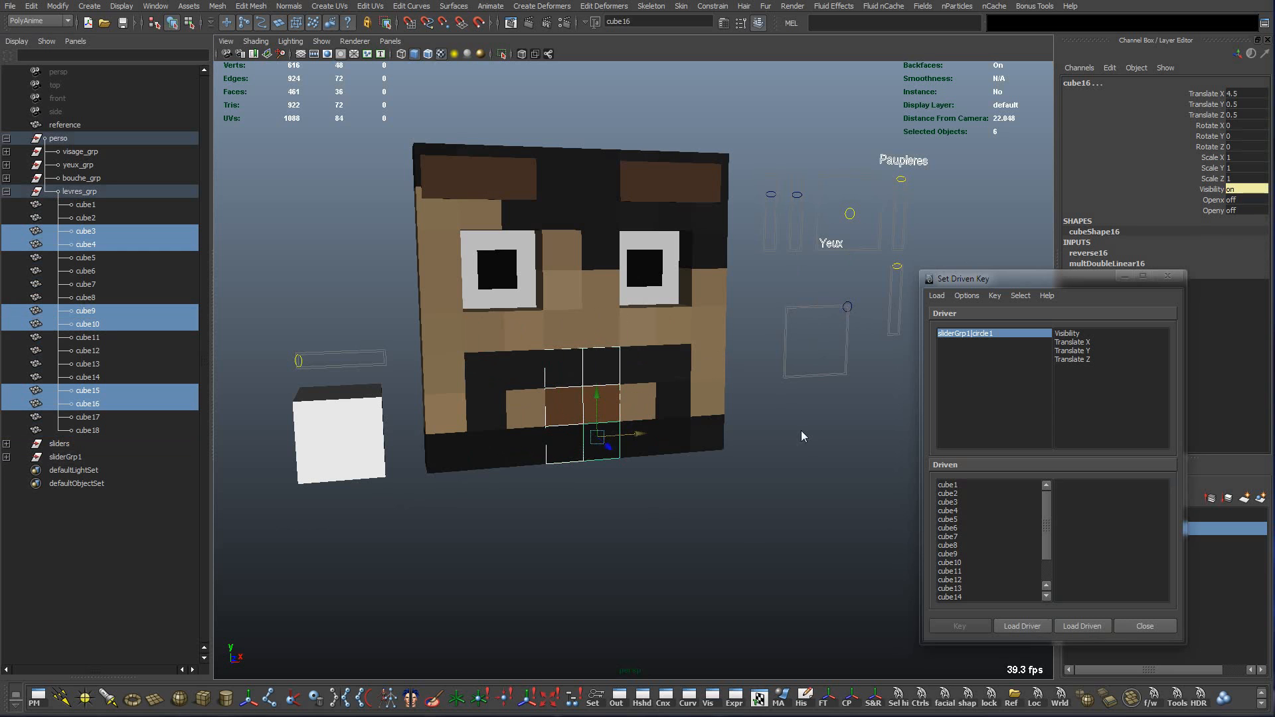
click(1078, 628)
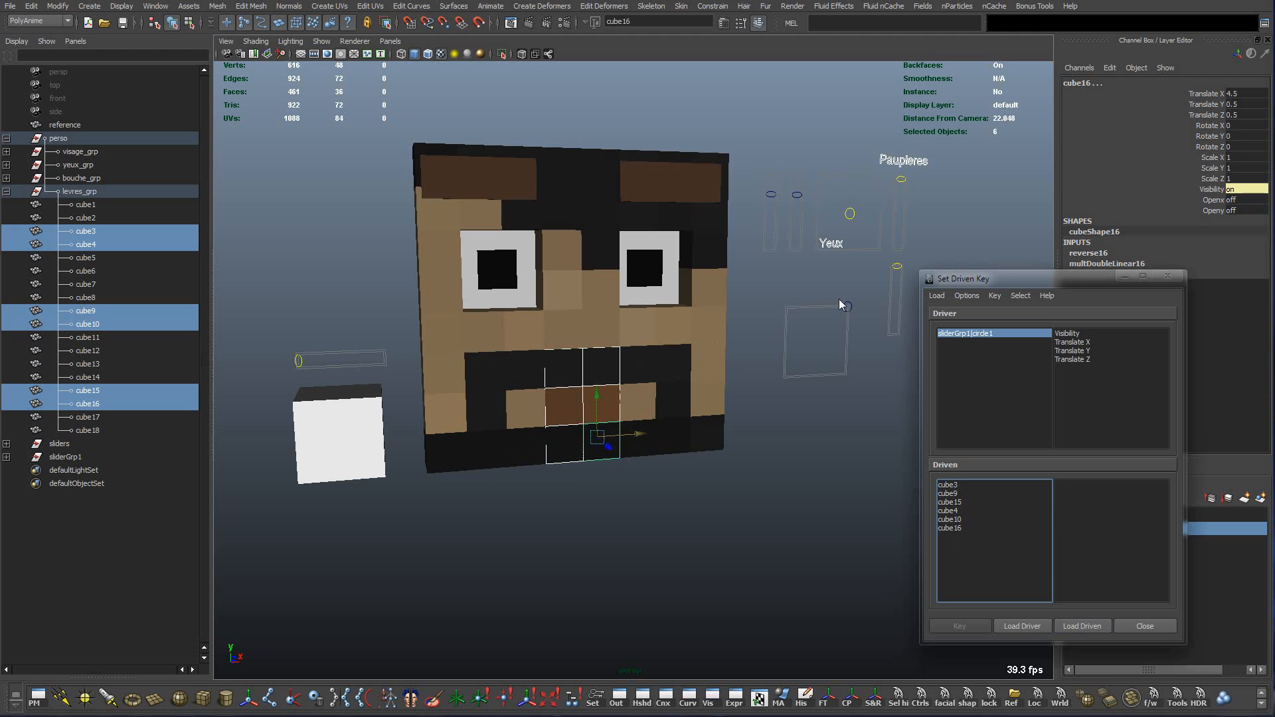
Key Openx off on the six central cubes against the slider circle's Translate X at 1.
drag(951, 488, 958, 561)
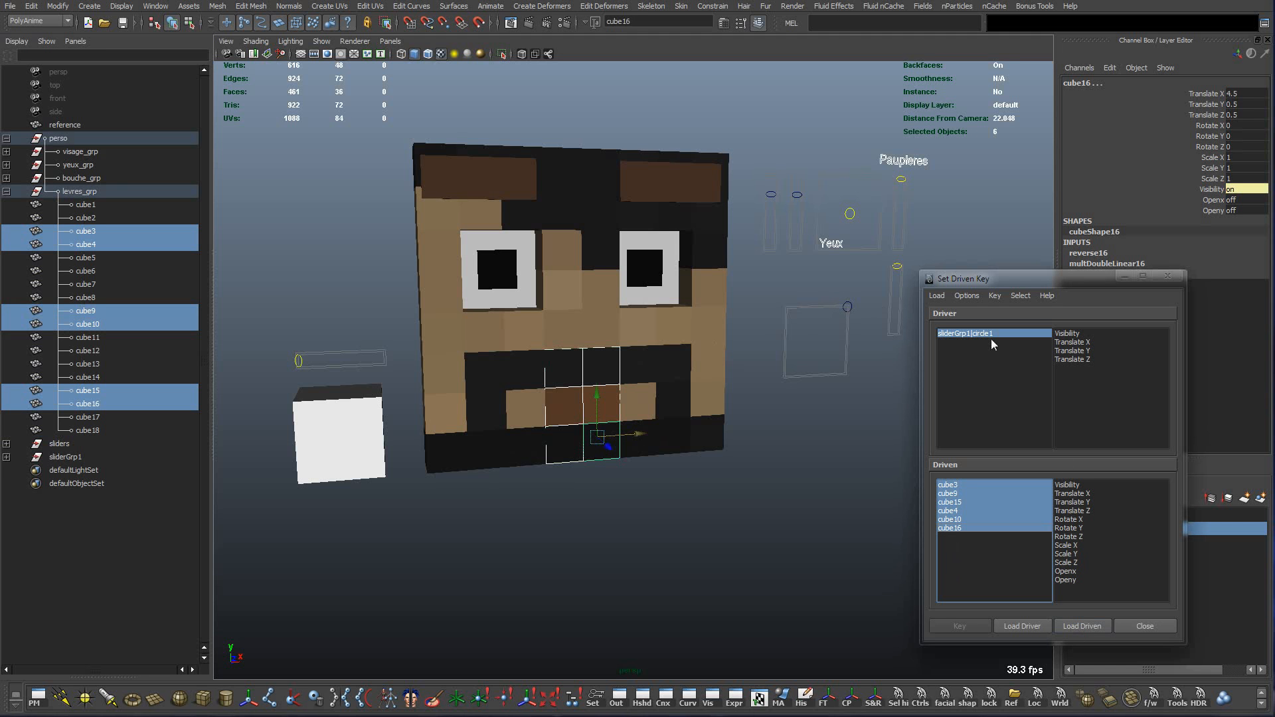
drag(834, 299, 890, 308)
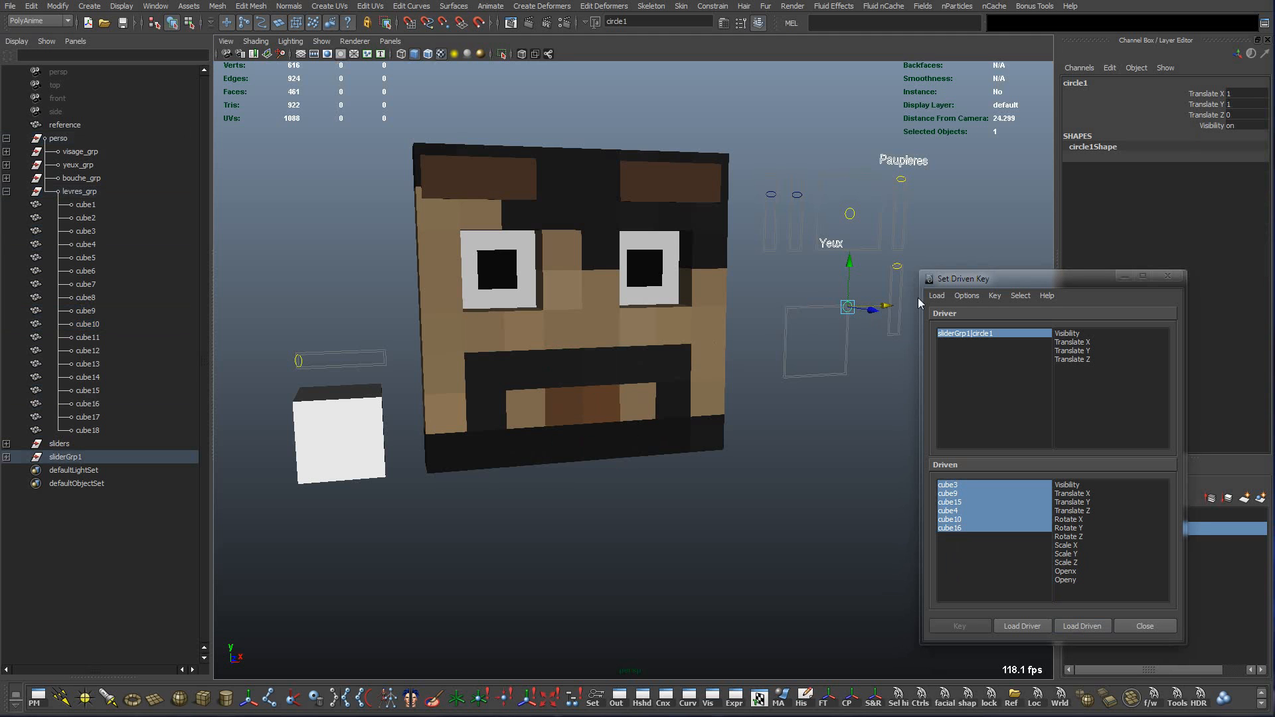
click(1072, 343)
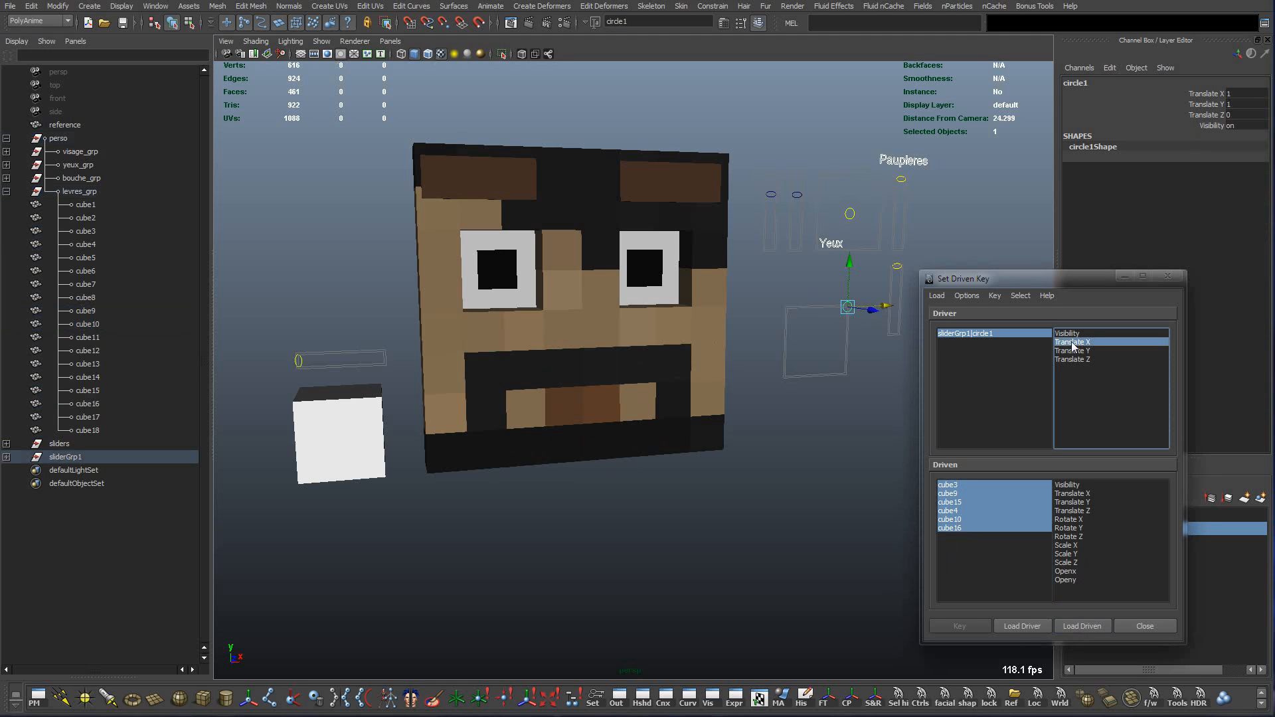
click(1064, 572)
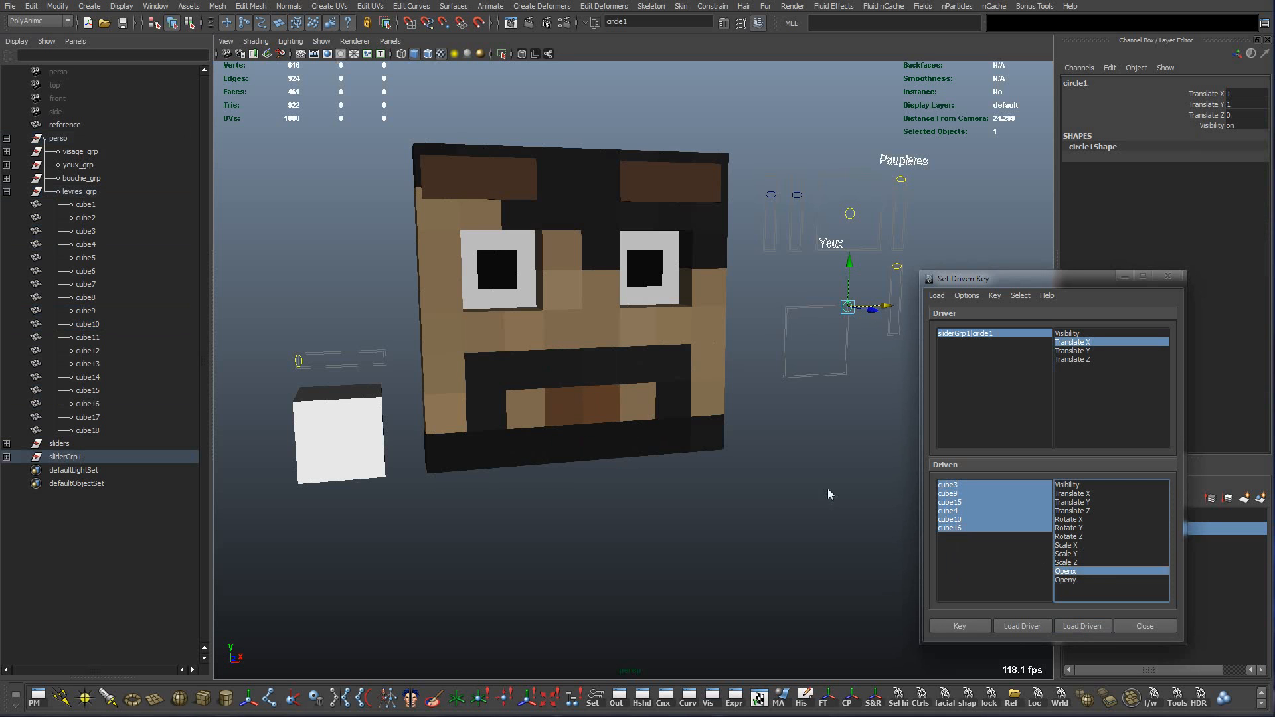
alt+drag(799, 481, 801, 483)
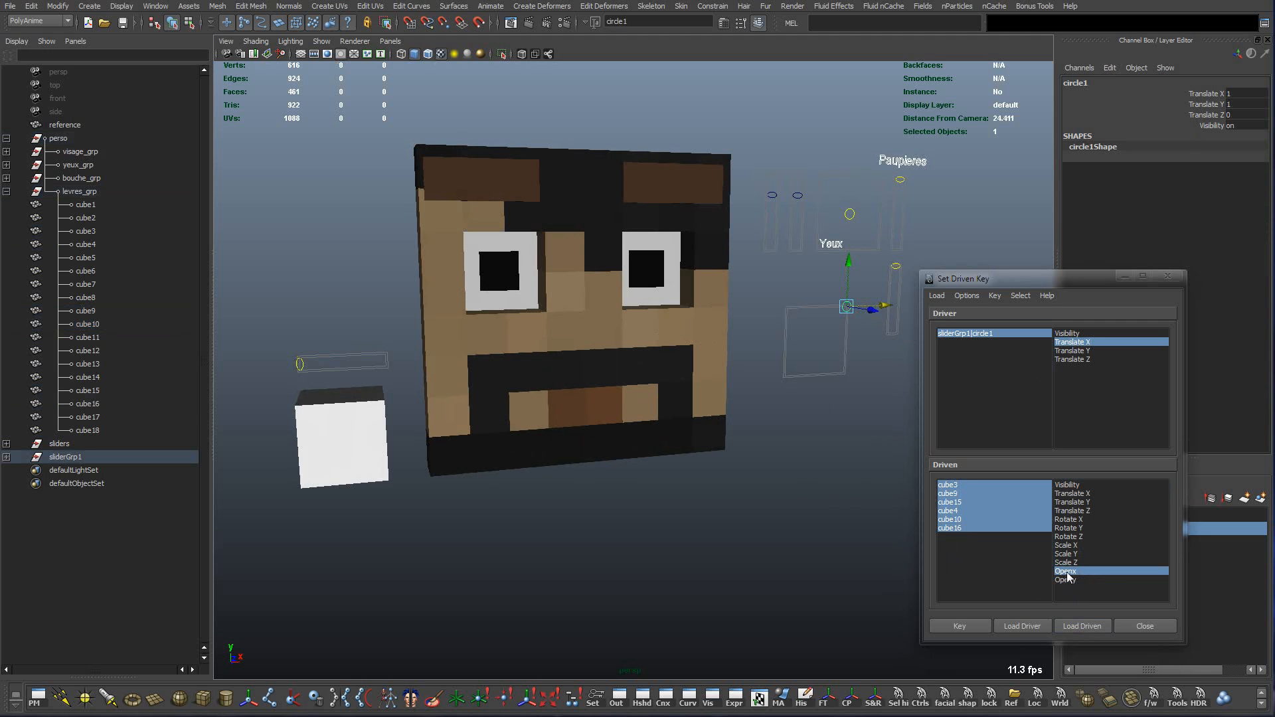
click(966, 627)
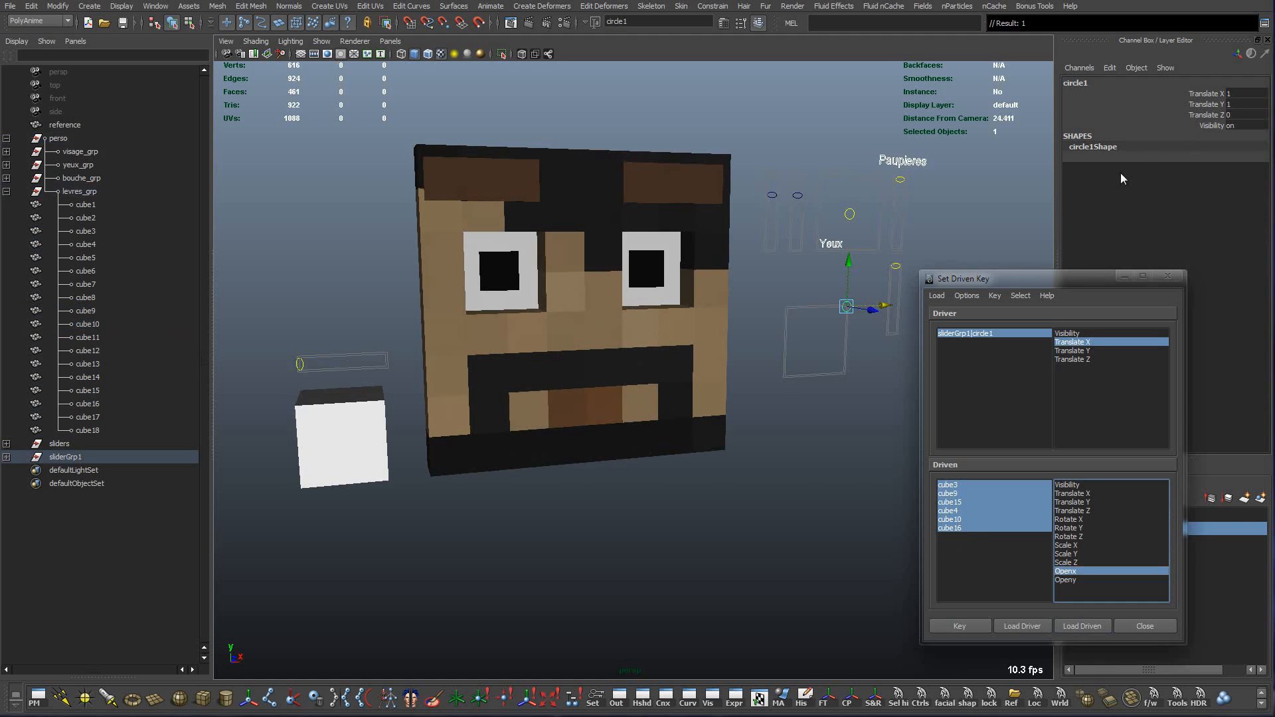
Set the slider circle's Translate X to 0.33.
drag(887, 309, 868, 309)
click(1249, 93)
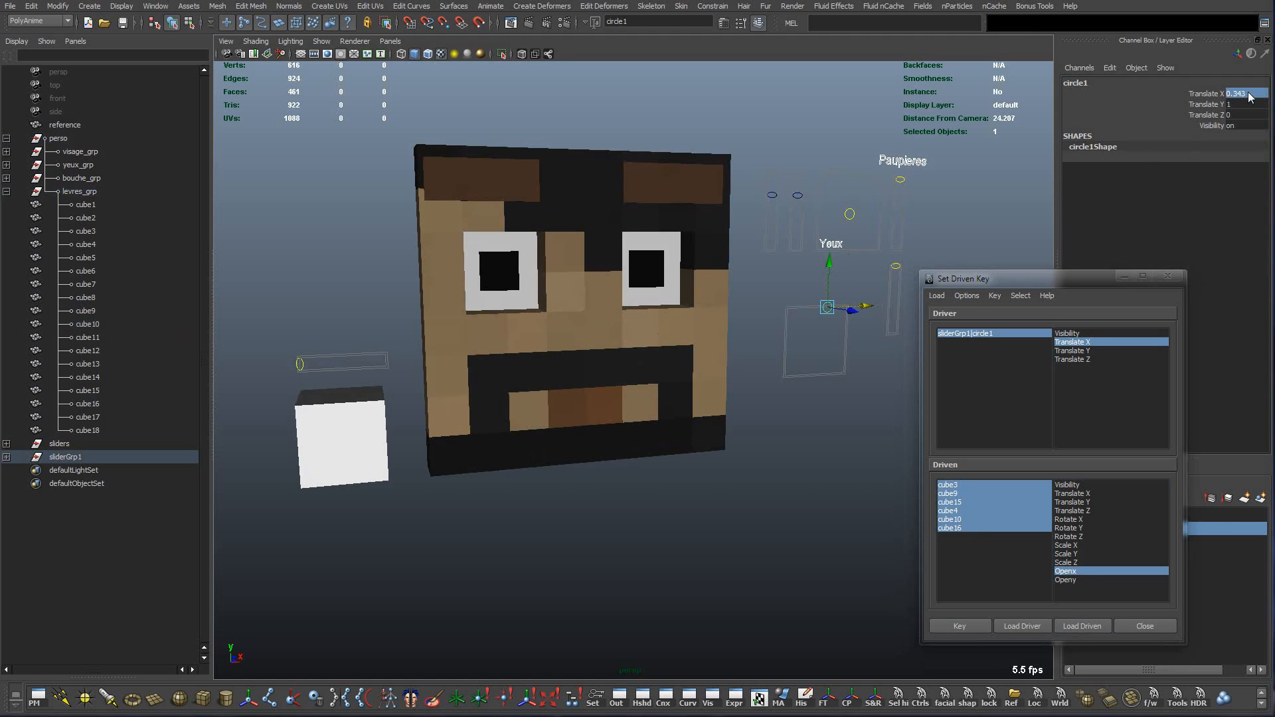
text(0.33)
key(Return)
Try turning Openx on for the six central cubes without keying it, and undo the trial move of the slider circle.
click(957, 494)
click(1242, 200)
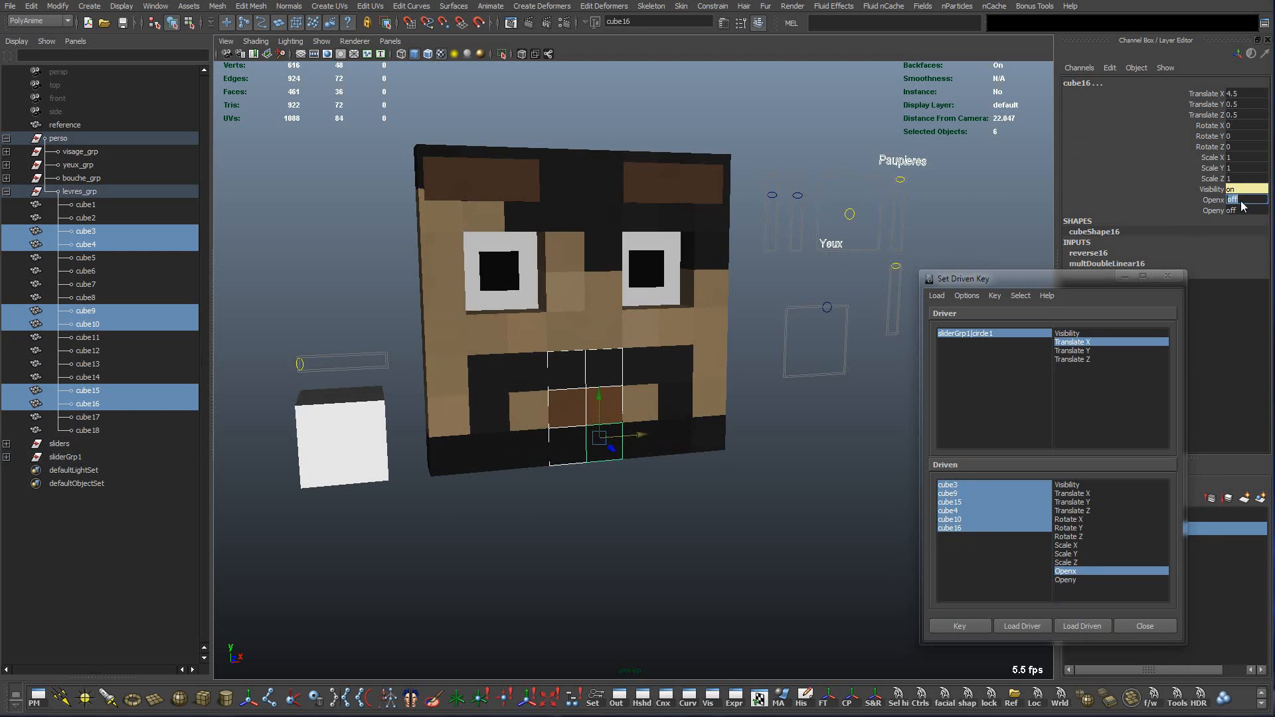
text(on)
key(Return)
click(827, 307)
drag(827, 307, 826, 330)
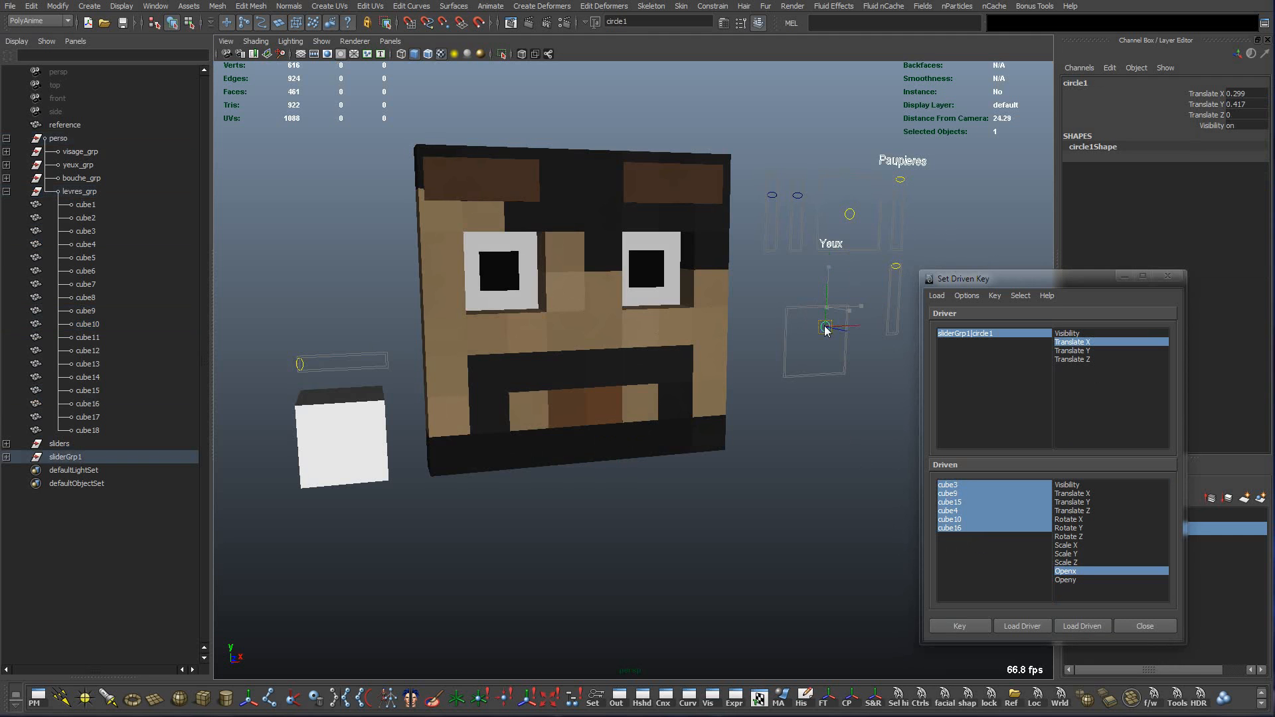
key(ctrl+z)
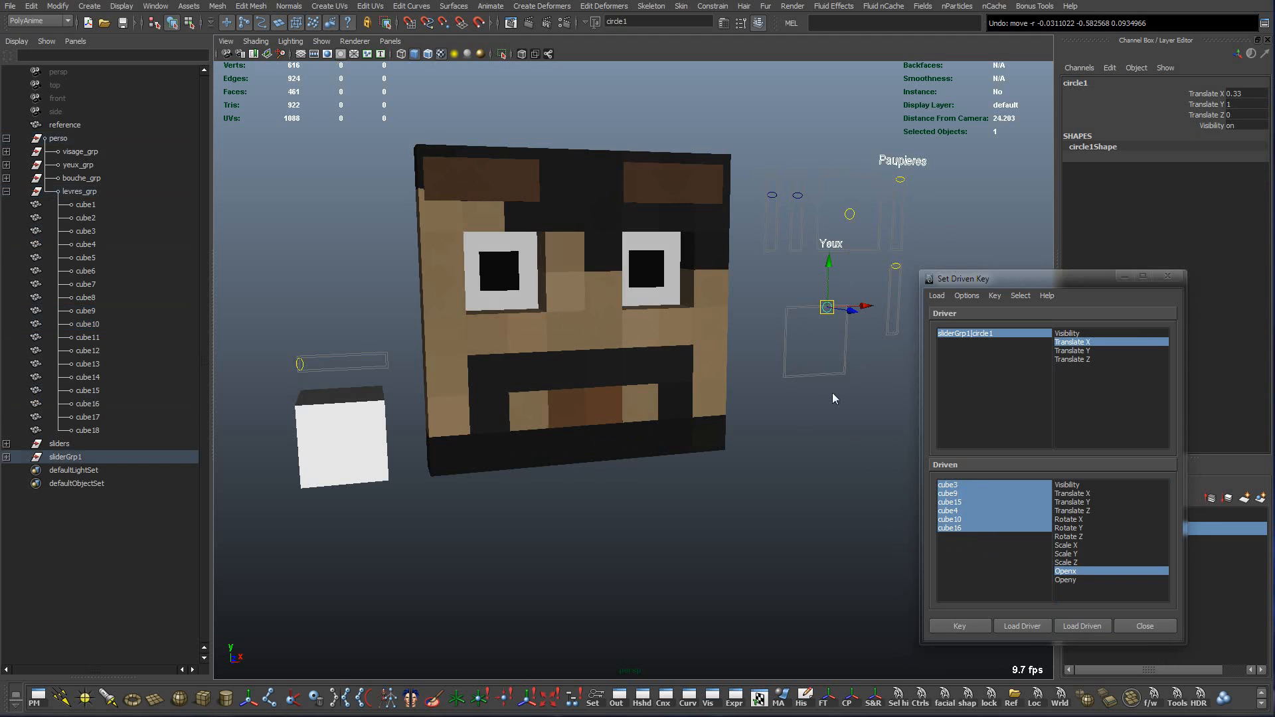
Turn Openx on for the six central cubes and key it against the circle's Translate X at 0.33.
click(979, 548)
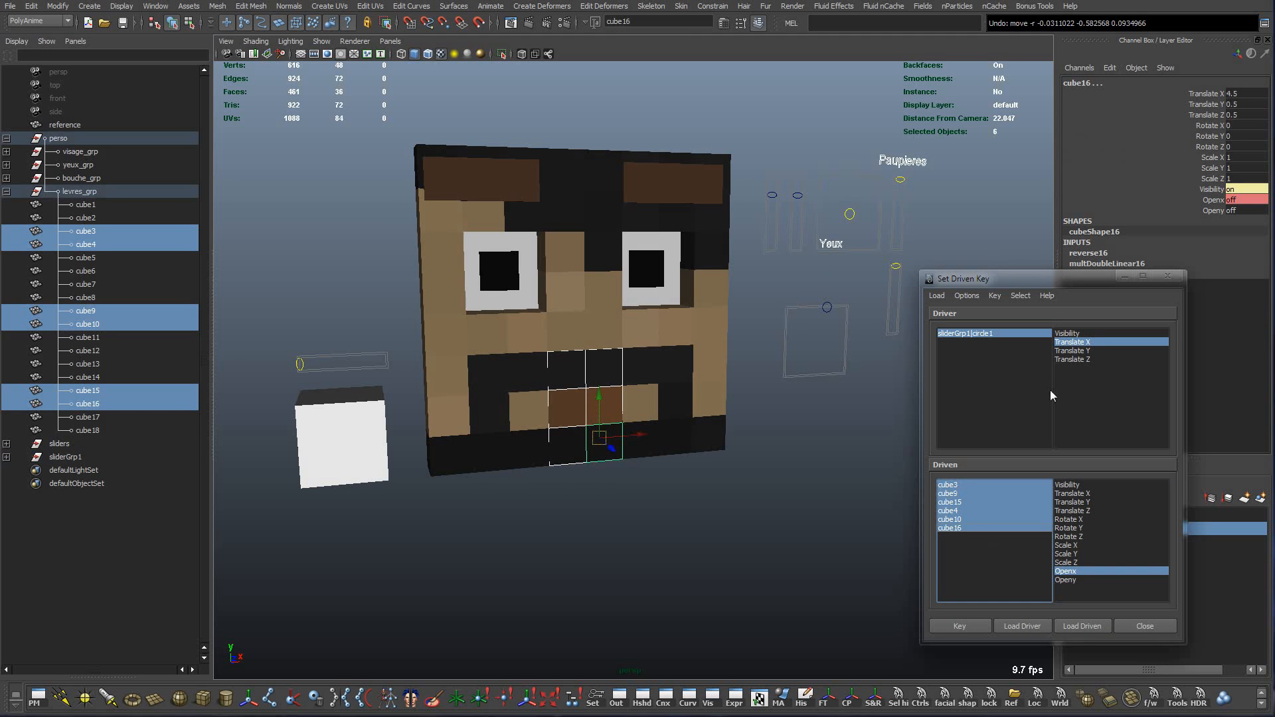
click(1235, 200)
text(1)
key(Return)
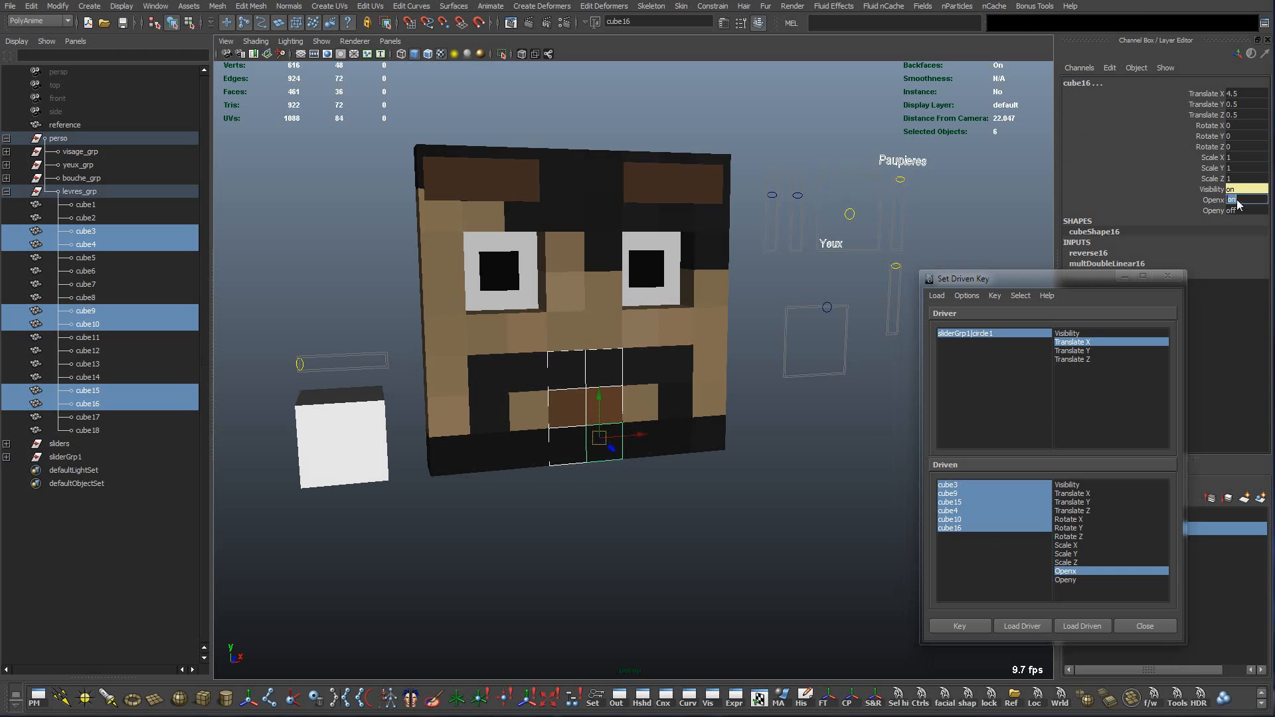
click(968, 623)
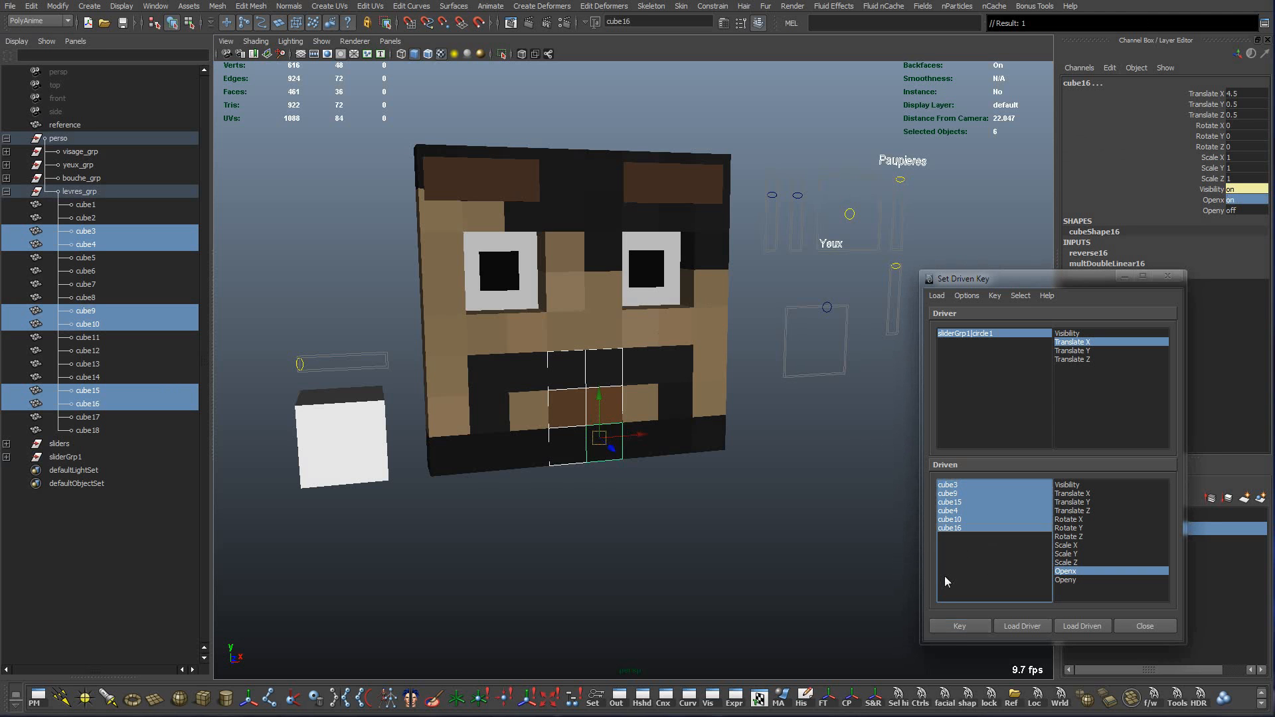
Nudge the slider circle along X and restore its Translate X to 0.33.
click(826, 305)
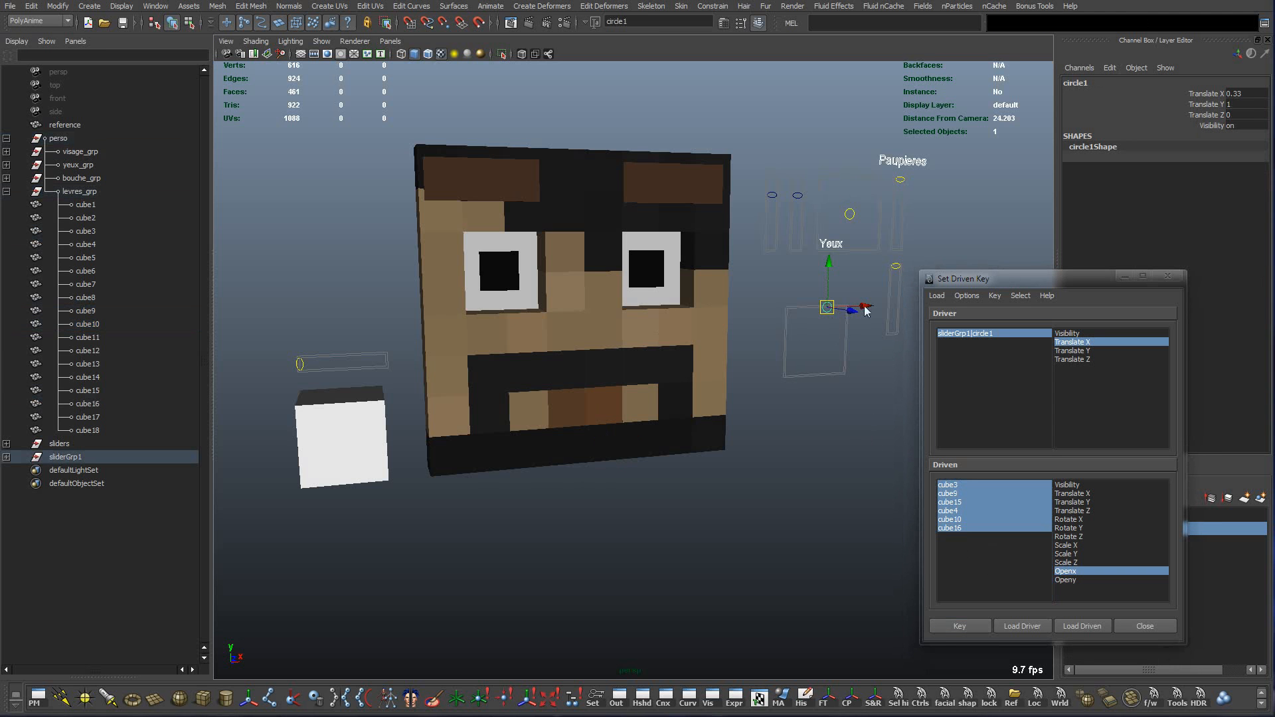
drag(870, 307, 878, 308)
click(1238, 95)
text(0.33)
key(Return)
Load the two lip columns flanking the centre (cube2, cube8, cube14, cube5, cube11 and cube17) as the driven objects.
click(536, 373)
shift+click(532, 398)
shift+click(531, 452)
shift+click(634, 369)
shift+click(639, 416)
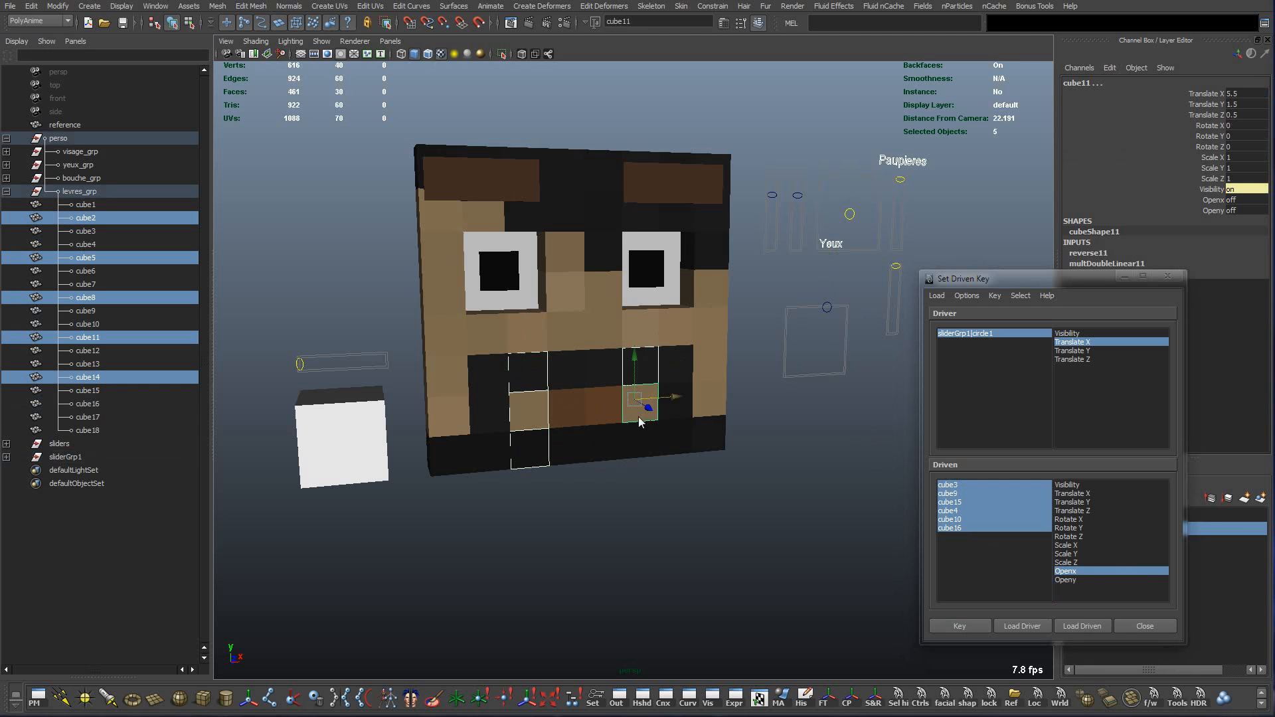
shift+click(640, 433)
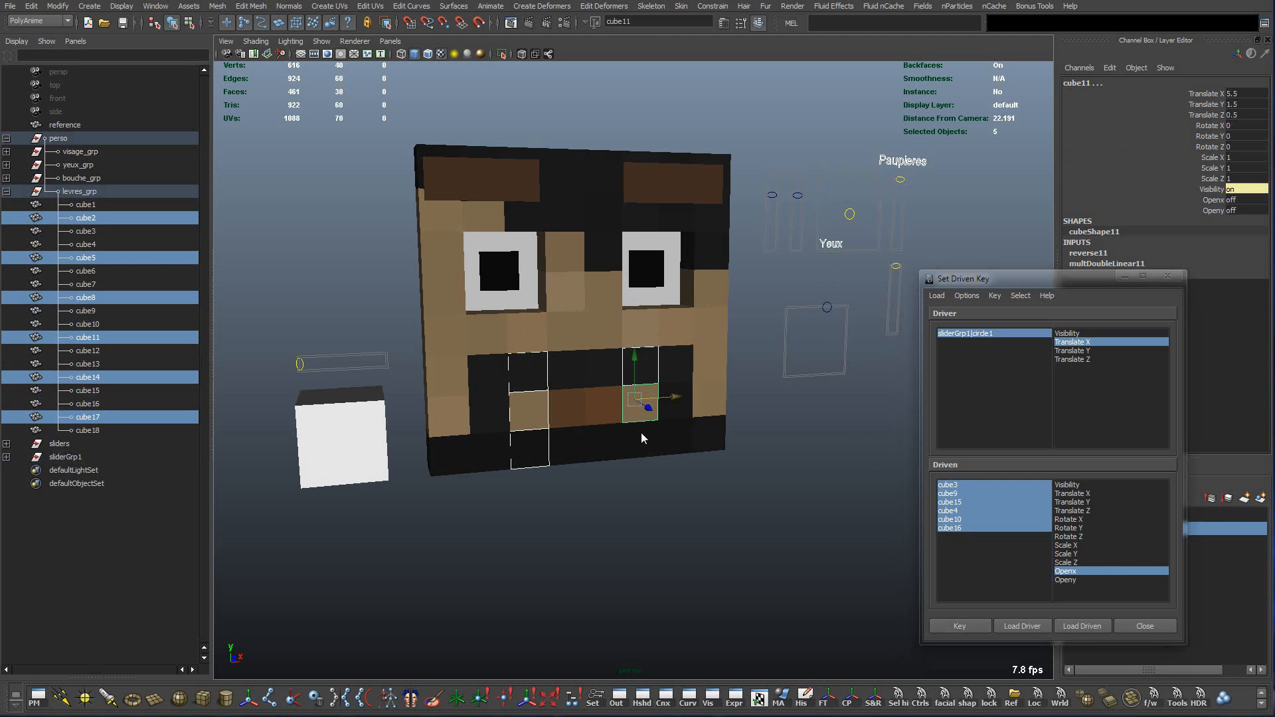
click(1089, 624)
Key Openx off on the six flanking cubes against the circle's Translate X at 0.33.
drag(956, 487, 953, 532)
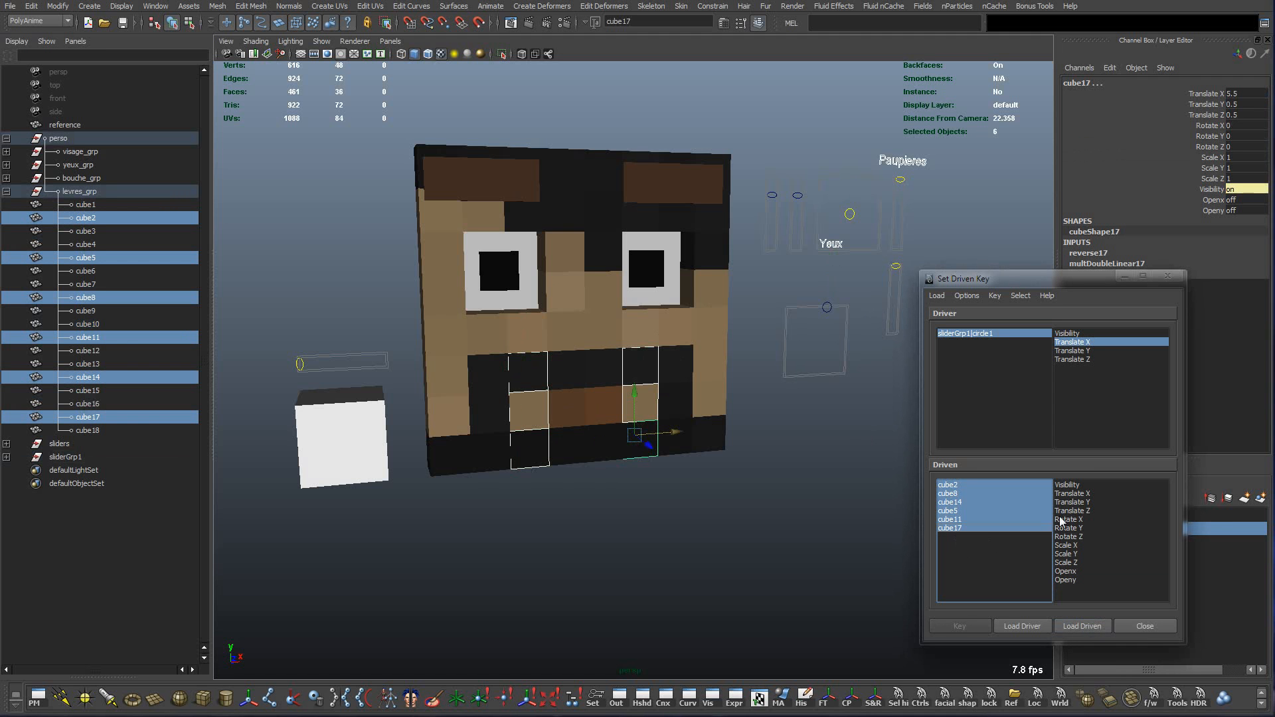
click(1062, 572)
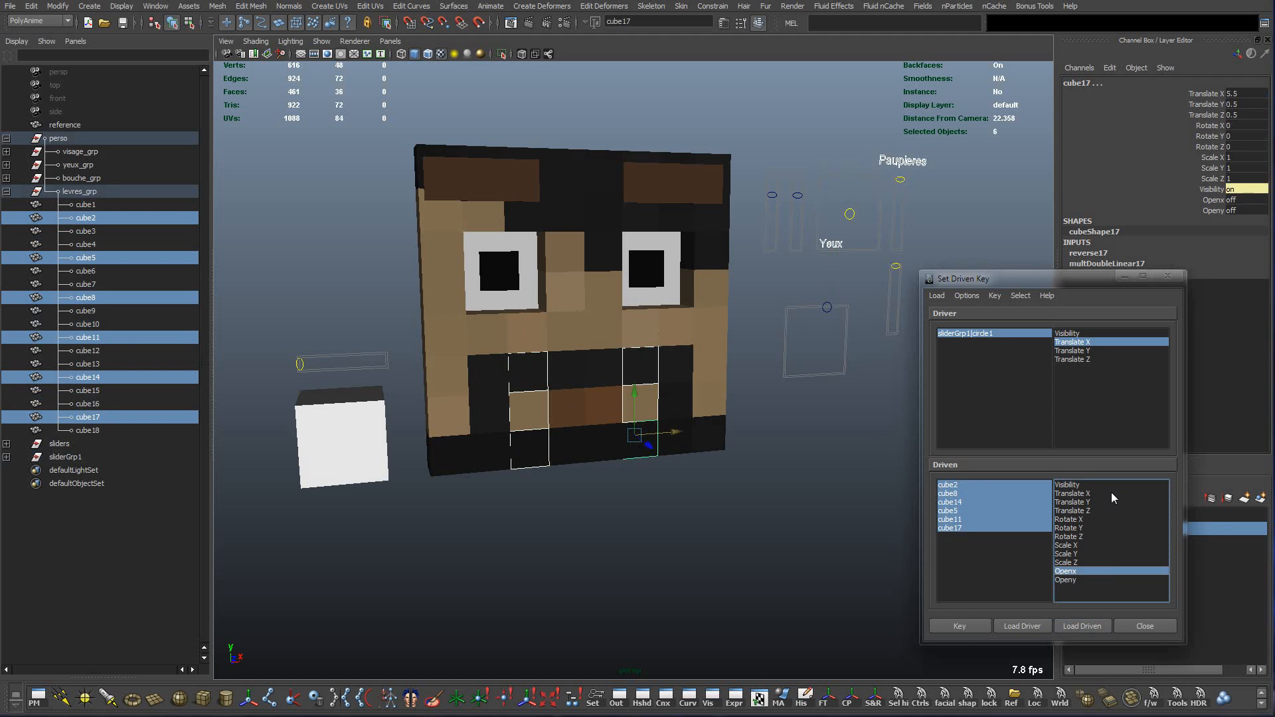
click(960, 626)
Set the slider circle's Translate X to -0.33 and undo the trial slide back to 1.
click(827, 306)
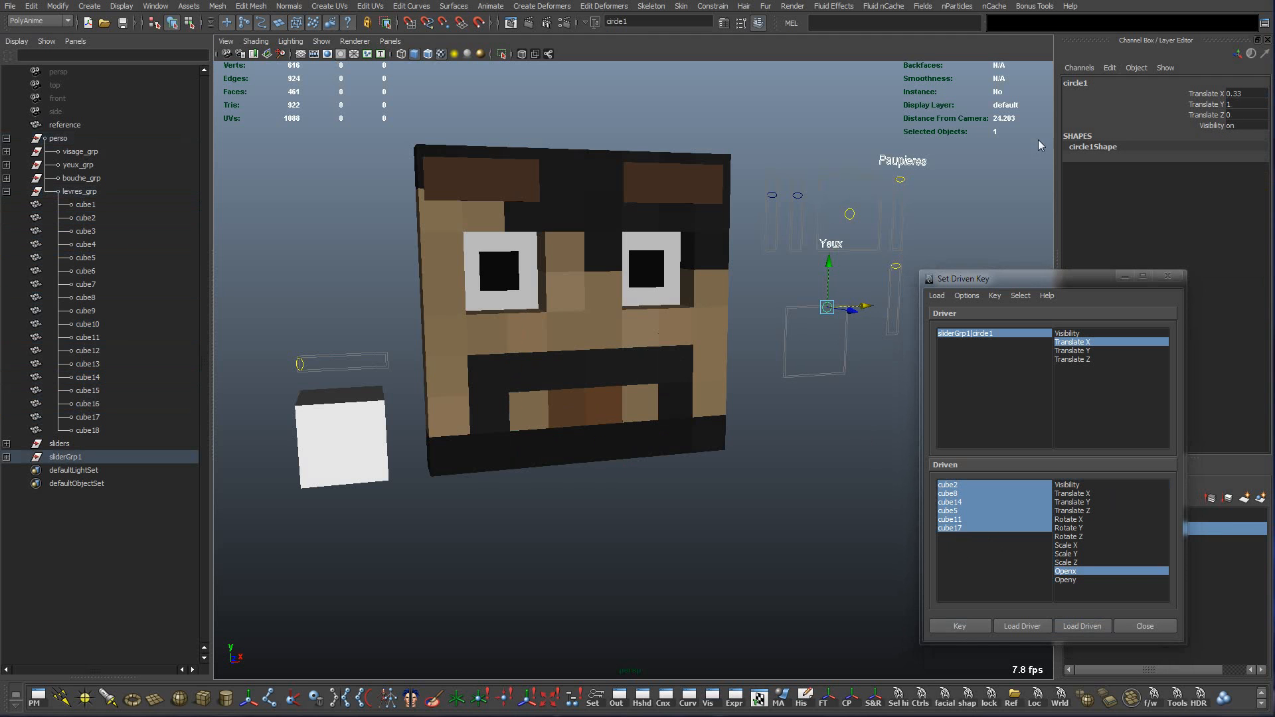
click(1249, 93)
text(-0.33)
key(Return)
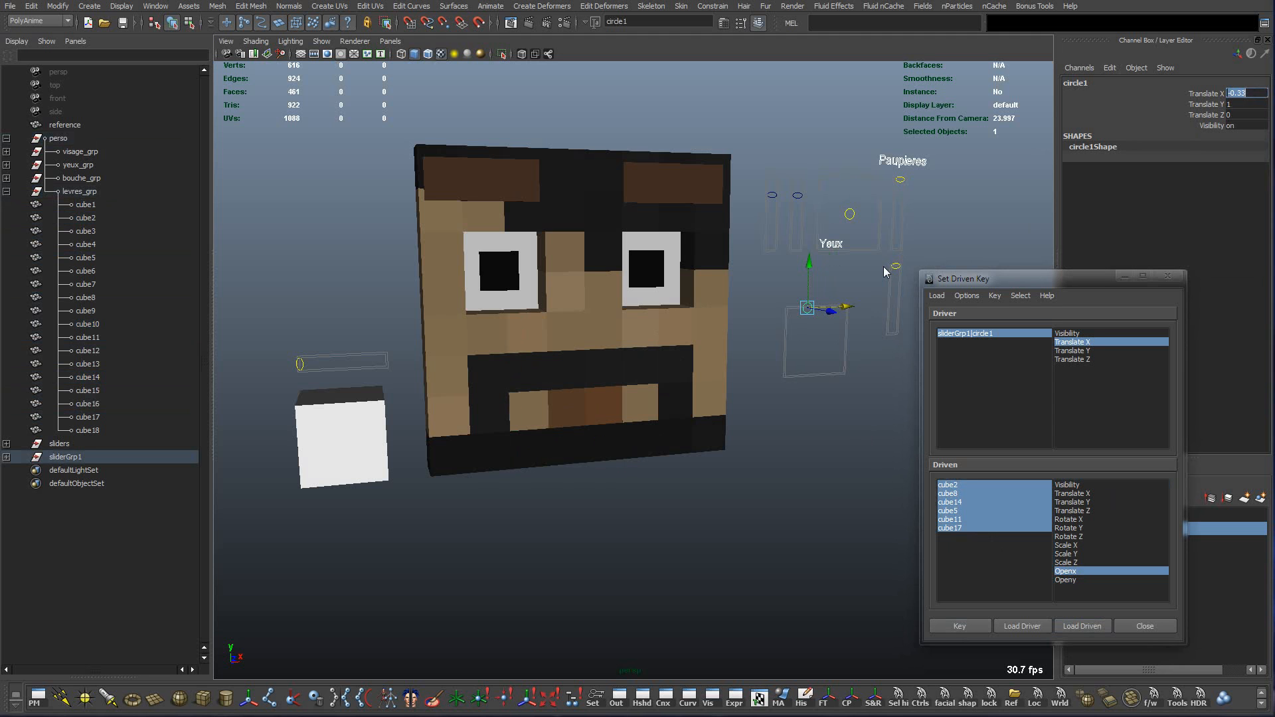
drag(857, 316, 895, 298)
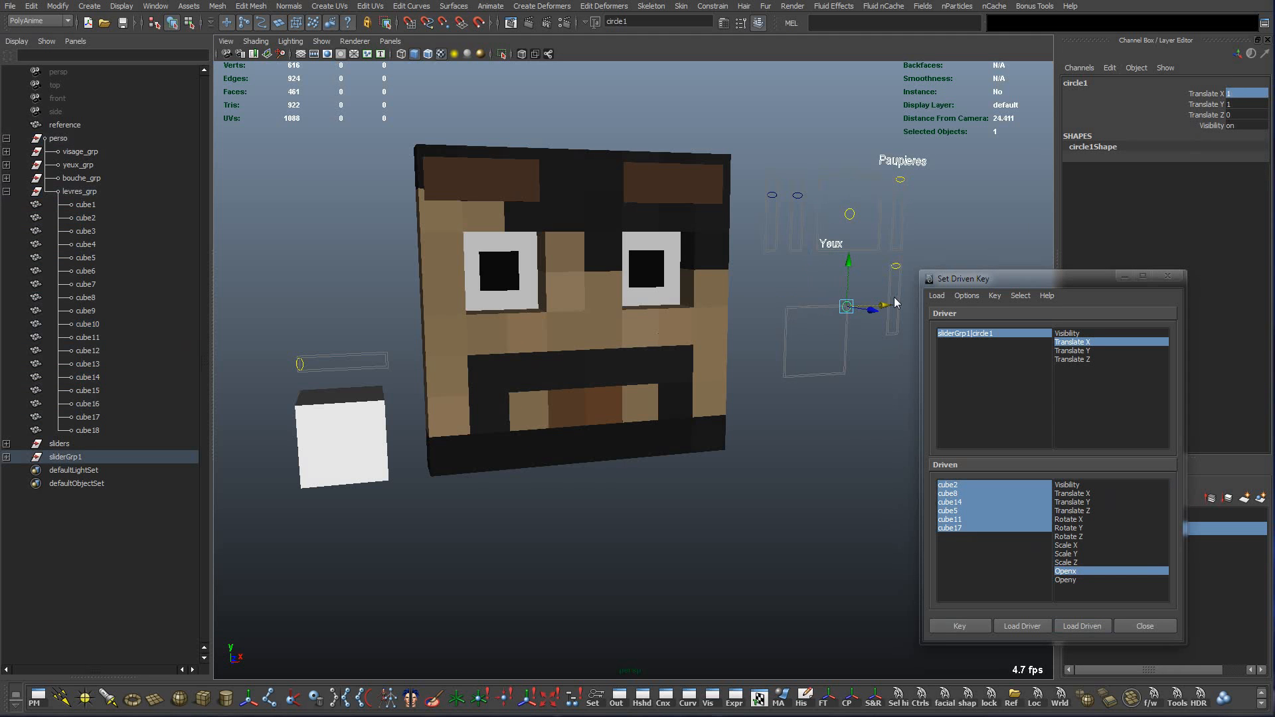
key(ctrl+z)
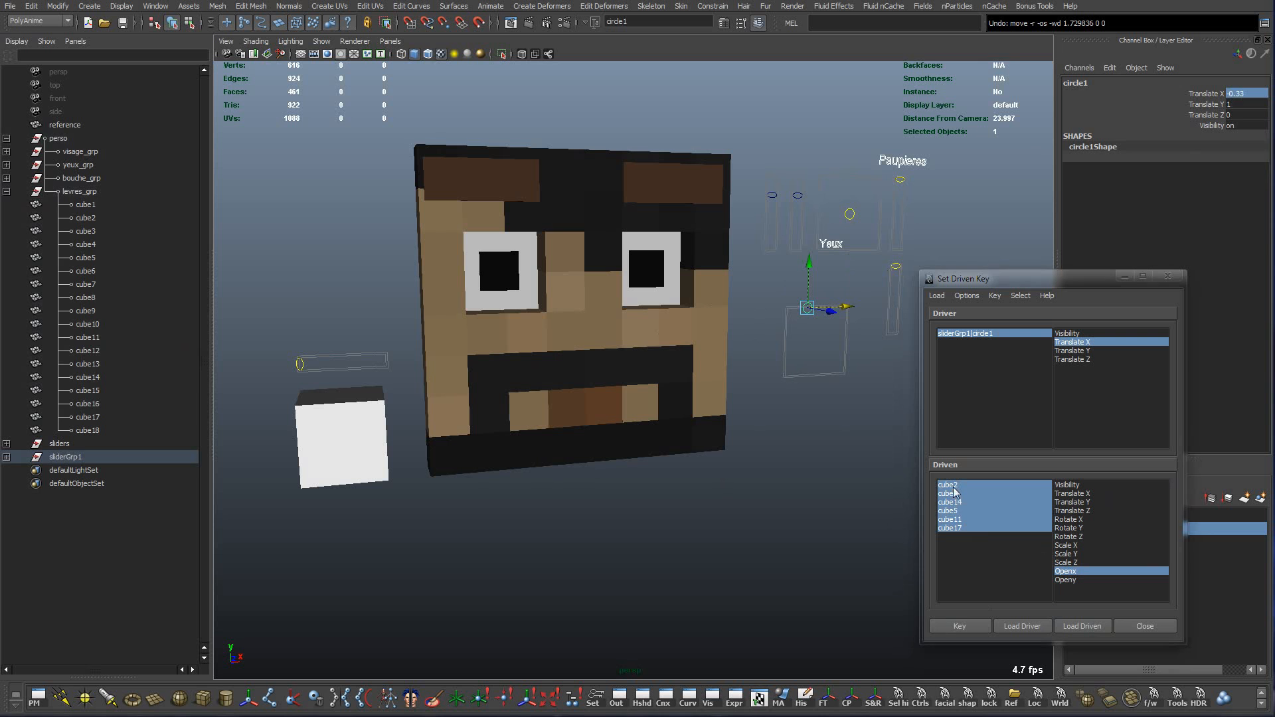
Turn Openx on for the six flanking lip cubes and key it against the circle's Translate X at -0.33.
drag(954, 485, 964, 530)
click(1240, 200)
text(1)
key(Return)
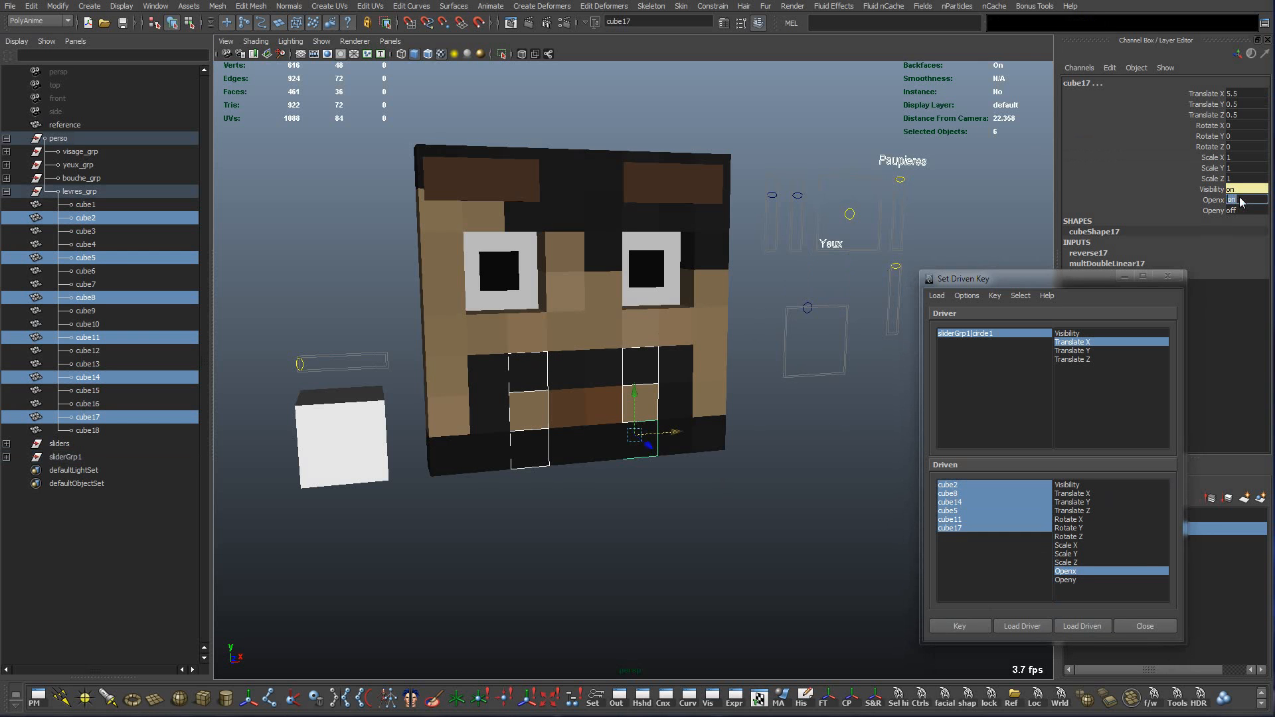
click(967, 625)
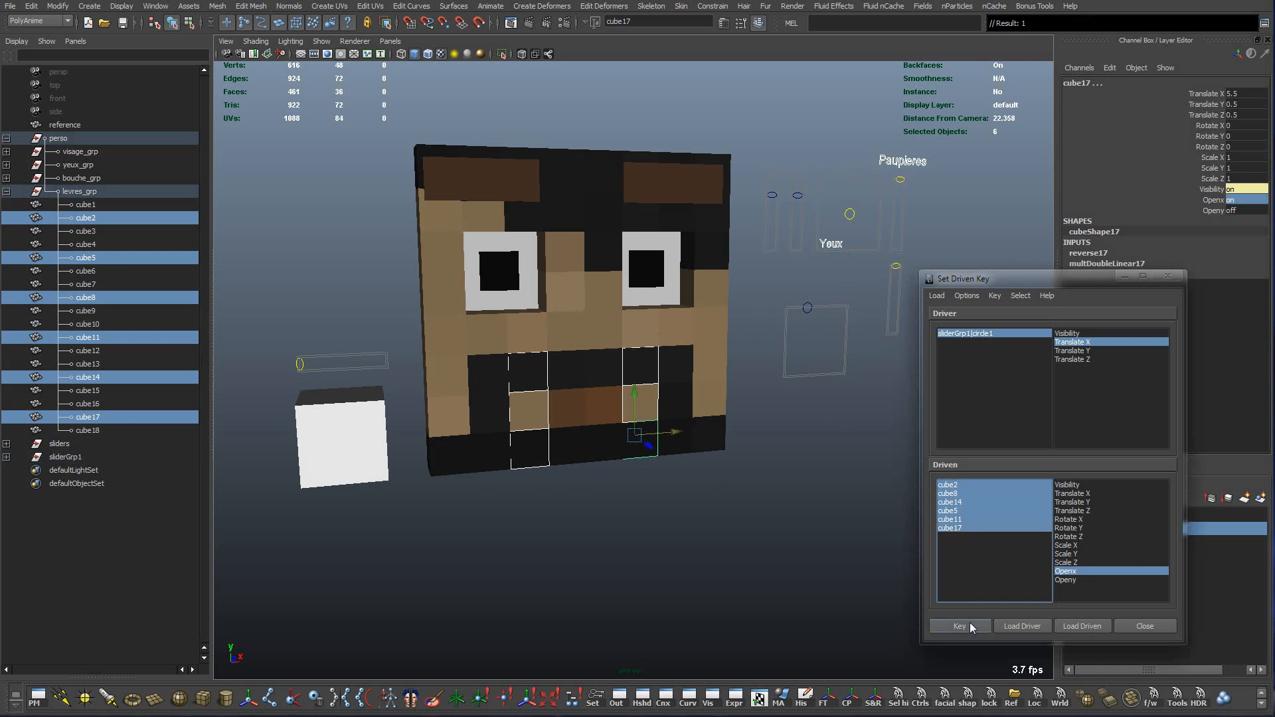
Load the two outermost lip columns (cube6, cube12, cube18, cube1, cube7 and cube13) as the driven objects.
click(671, 367)
shift+click(672, 406)
shift+click(672, 435)
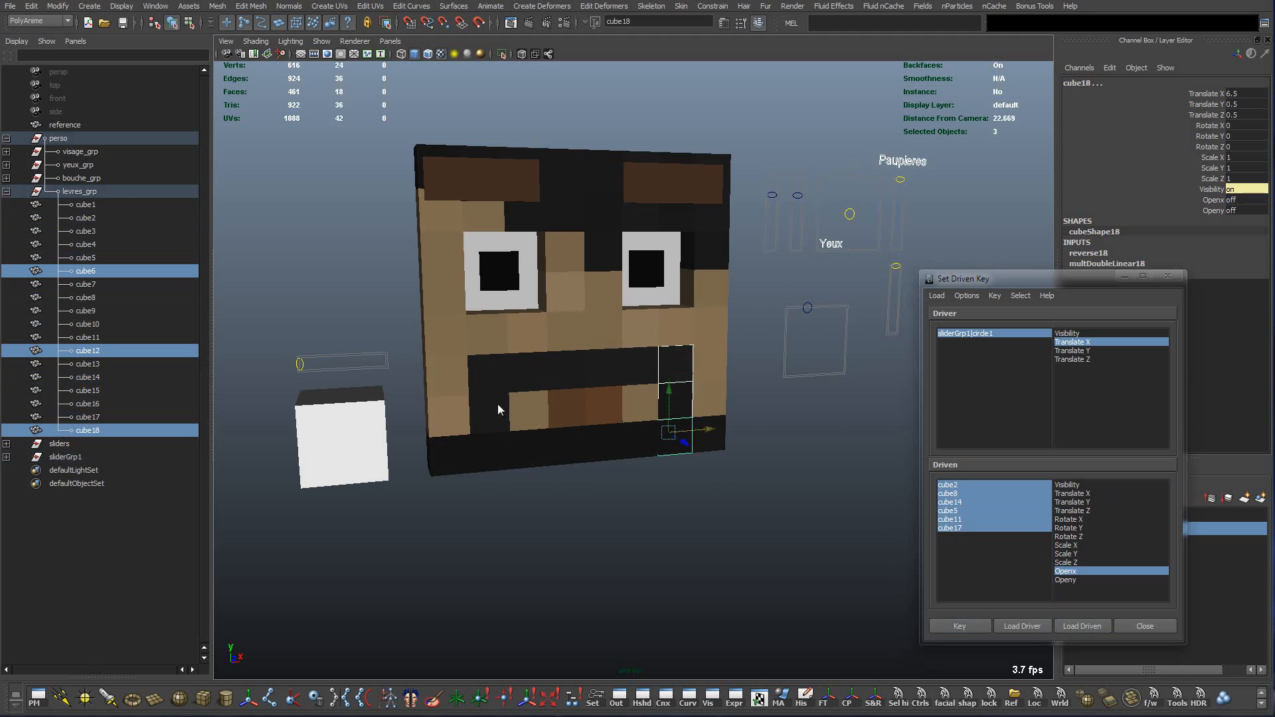
shift+click(488, 370)
shift+click(488, 413)
shift+click(488, 456)
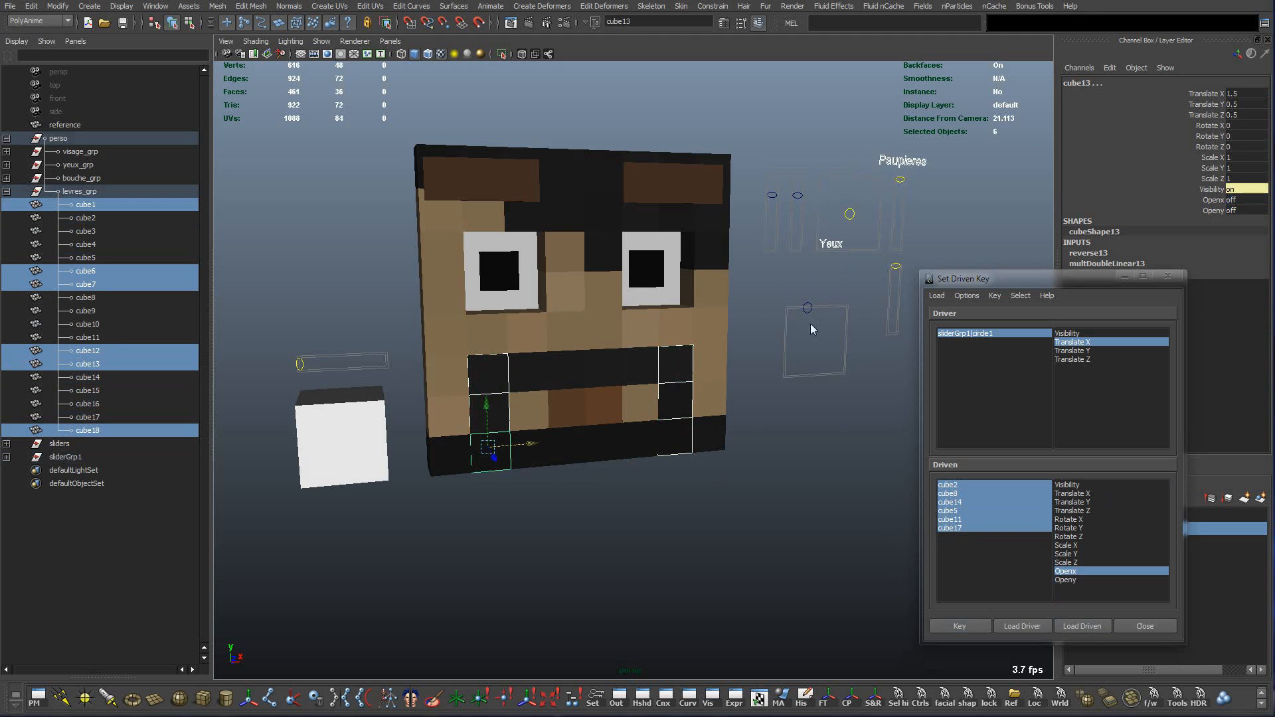
click(1083, 627)
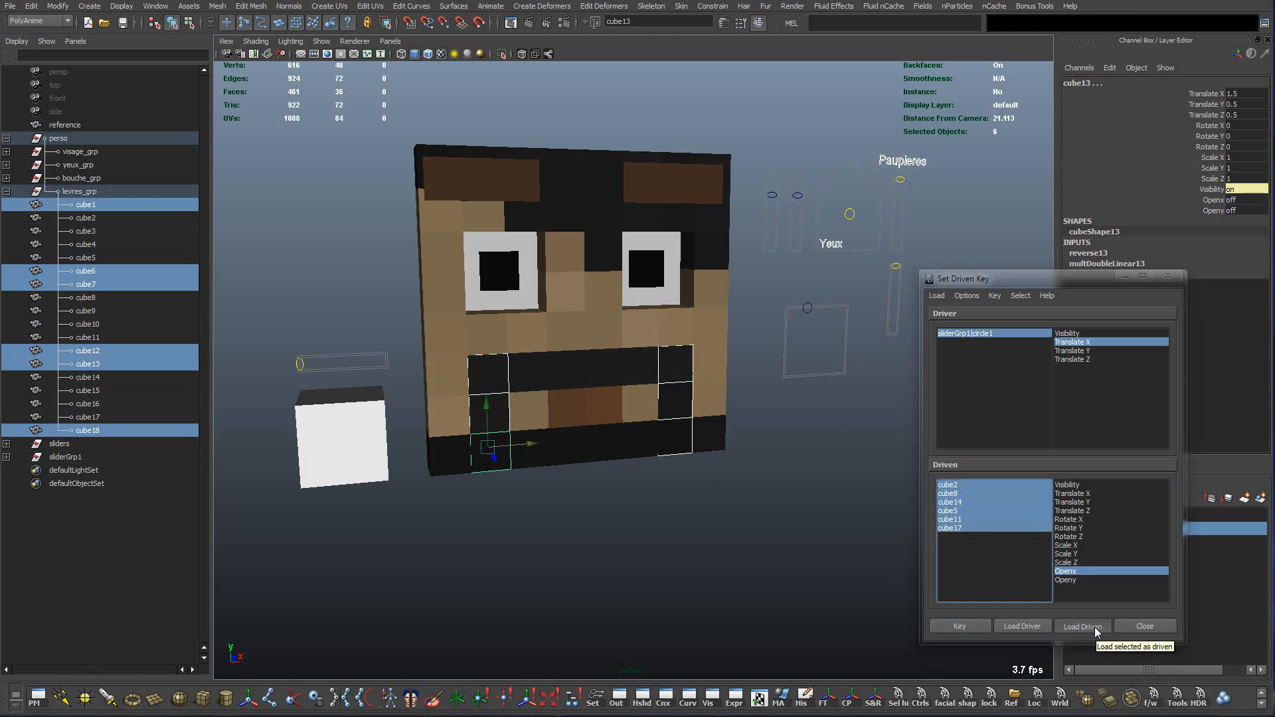
Key Openx off on the six outermost lip cubes against the circle's Translate X at -0.33.
drag(951, 486, 951, 531)
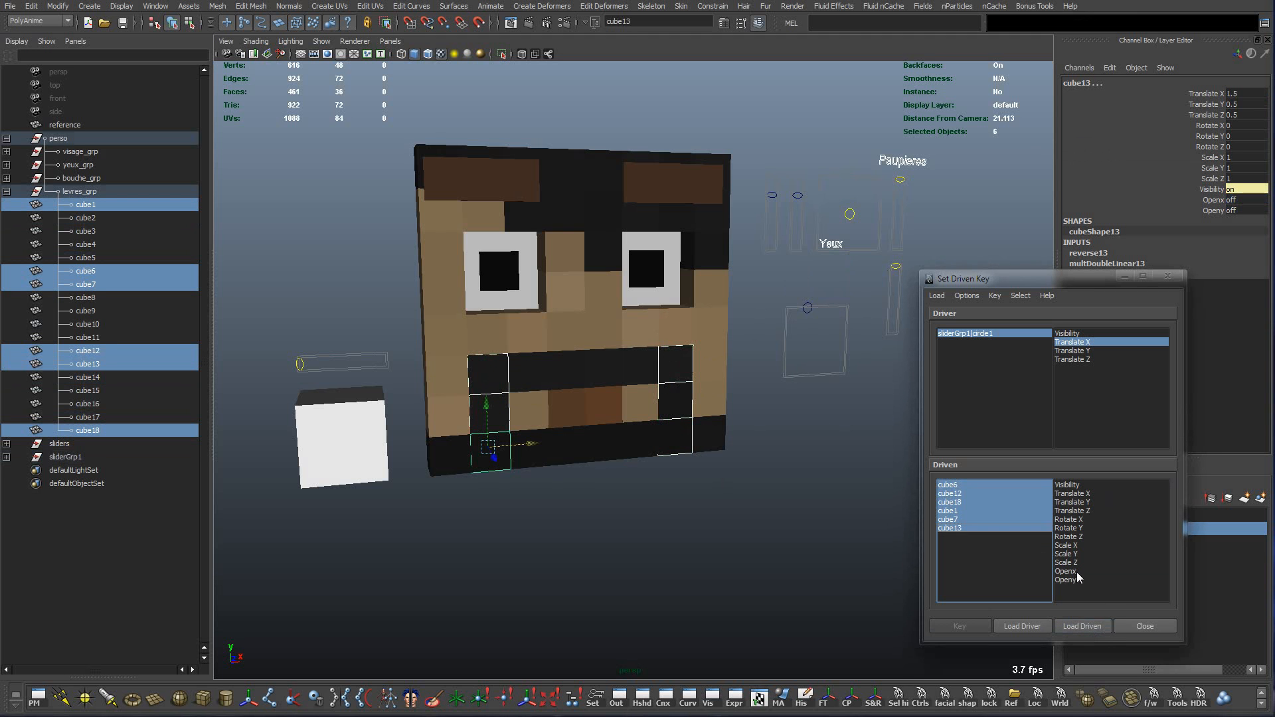
click(1071, 572)
click(967, 624)
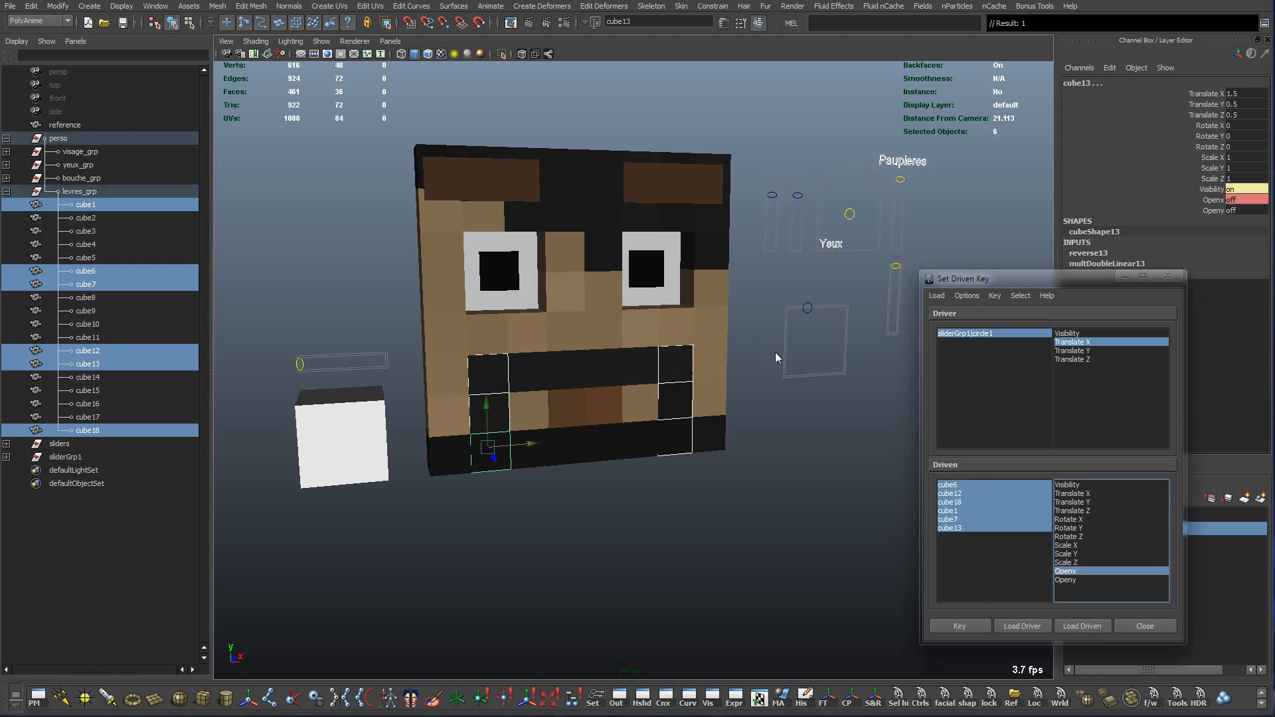
Move the slider circle to Translate X -1 and key Openx on for the six outermost lip cubes.
click(809, 309)
drag(857, 318, 769, 300)
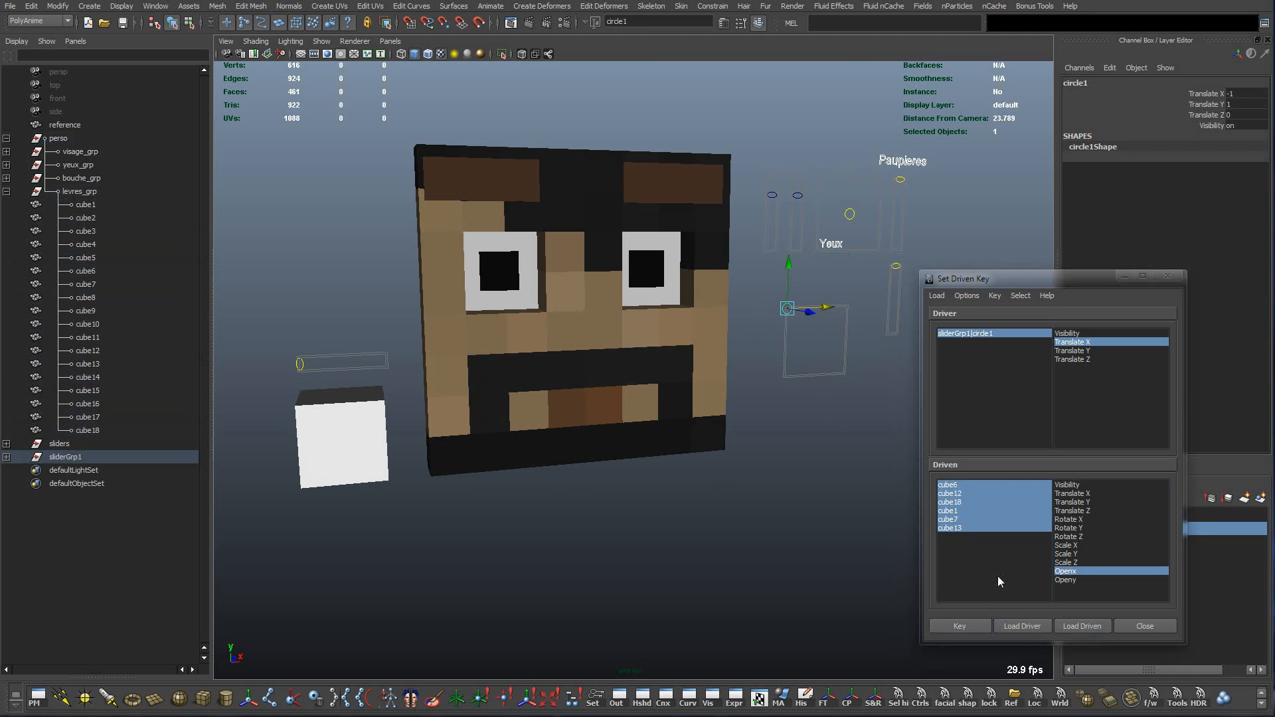
click(949, 487)
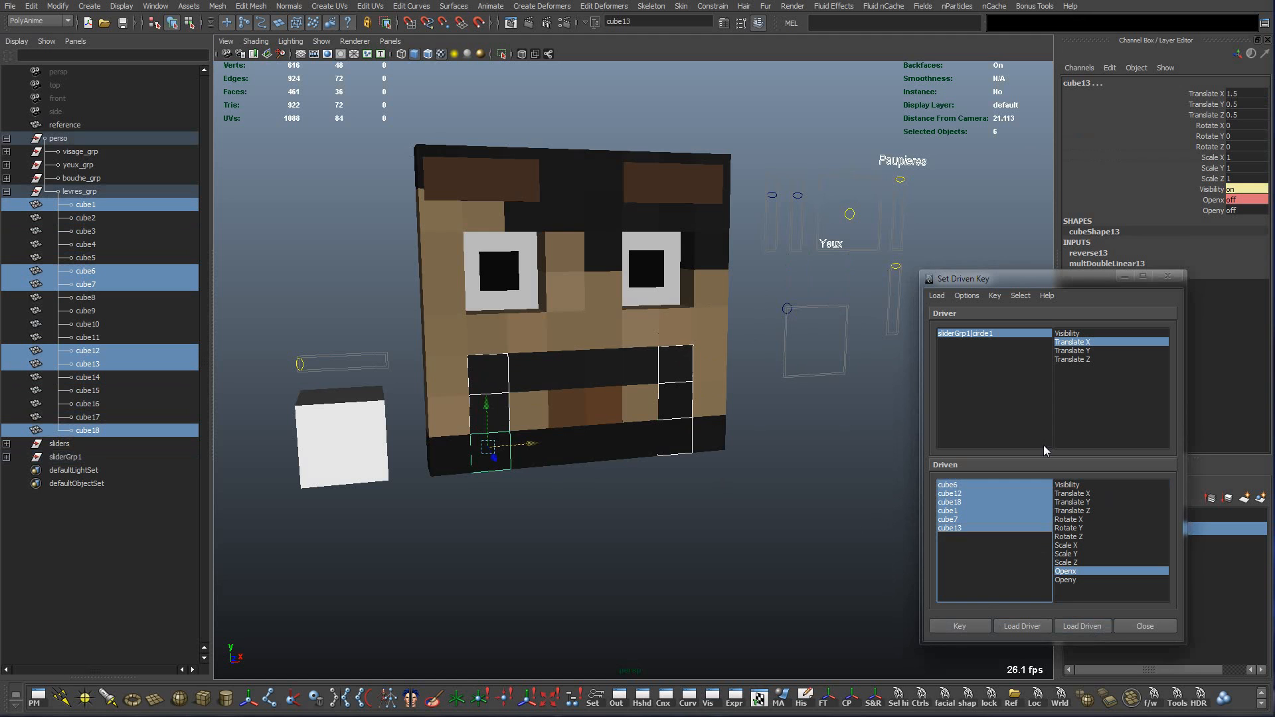
click(1237, 200)
click(959, 631)
Turn Openy on for all 18 lip cubes and slide the circle to Translate X 1 to test the mouth.
click(550, 501)
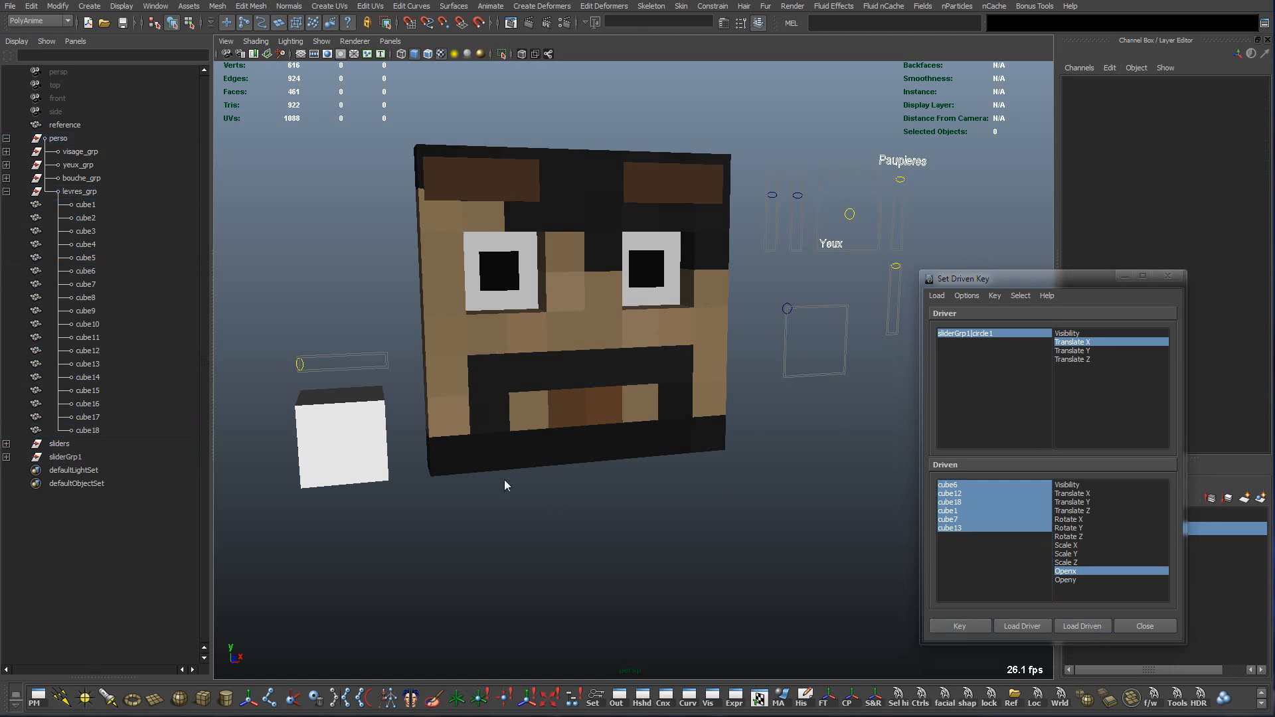
drag(85, 205, 89, 426)
key(Return)
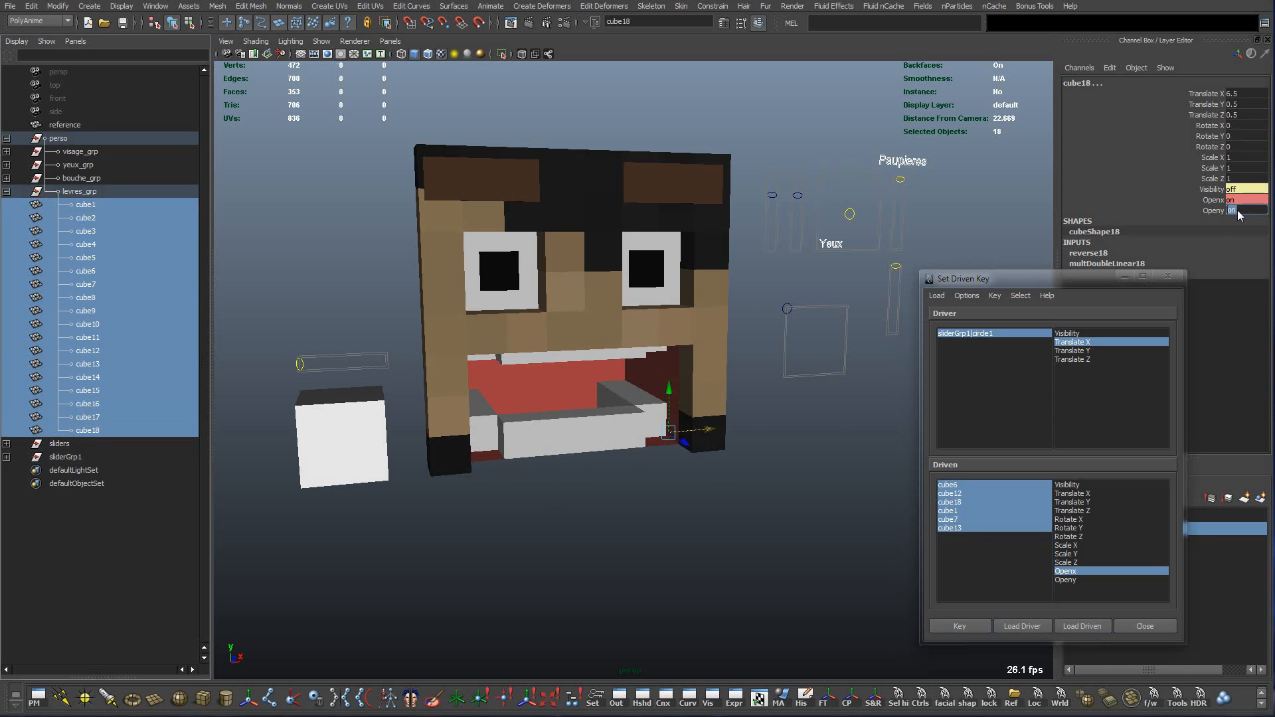
drag(769, 299, 851, 251)
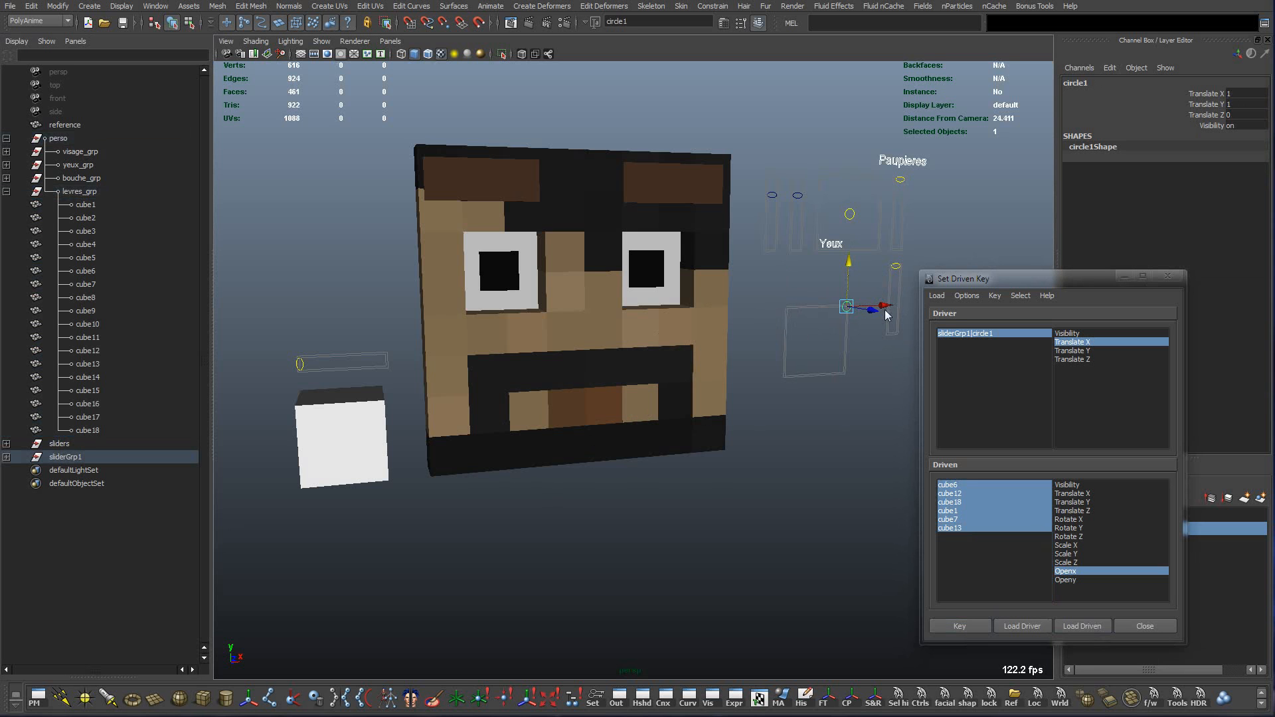
Turn Openy off on all 18 lip cubes, cube1 to cube18.
drag(81, 204, 96, 431)
text(0)
key(Return)
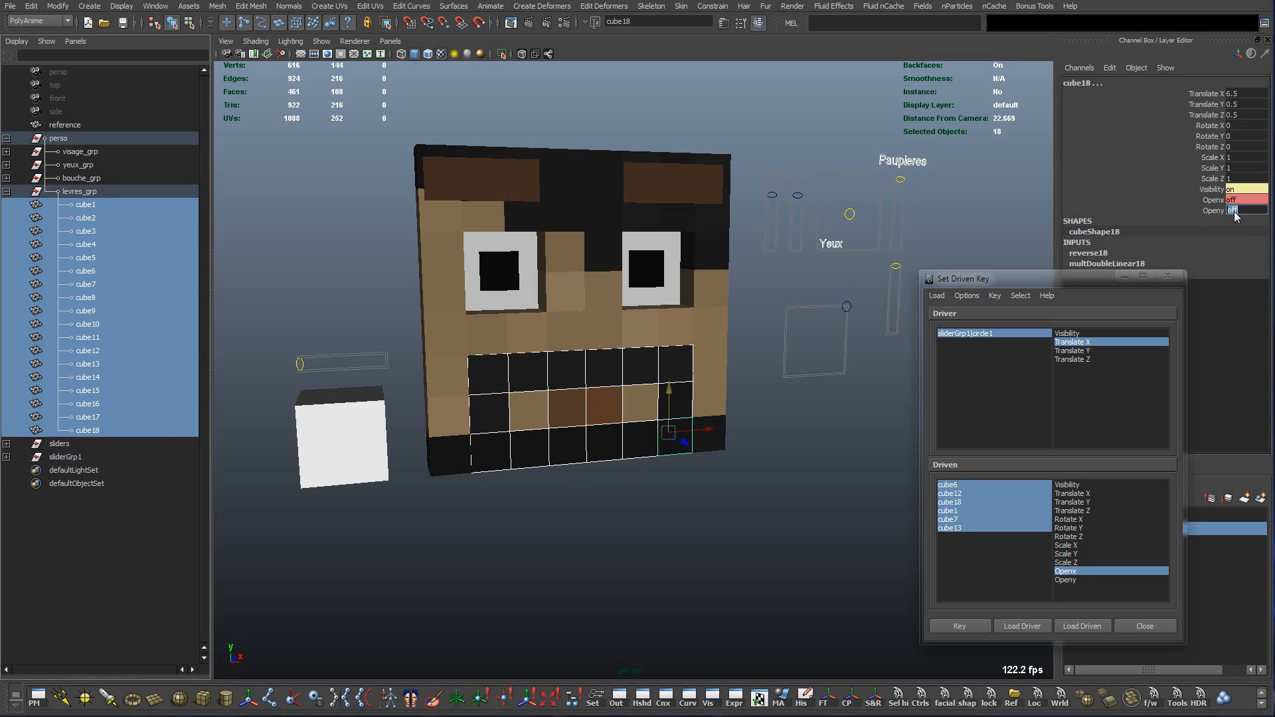
Try to load the middle row of lip cubes, cube7 to cube12, as the driven objects.
click(847, 309)
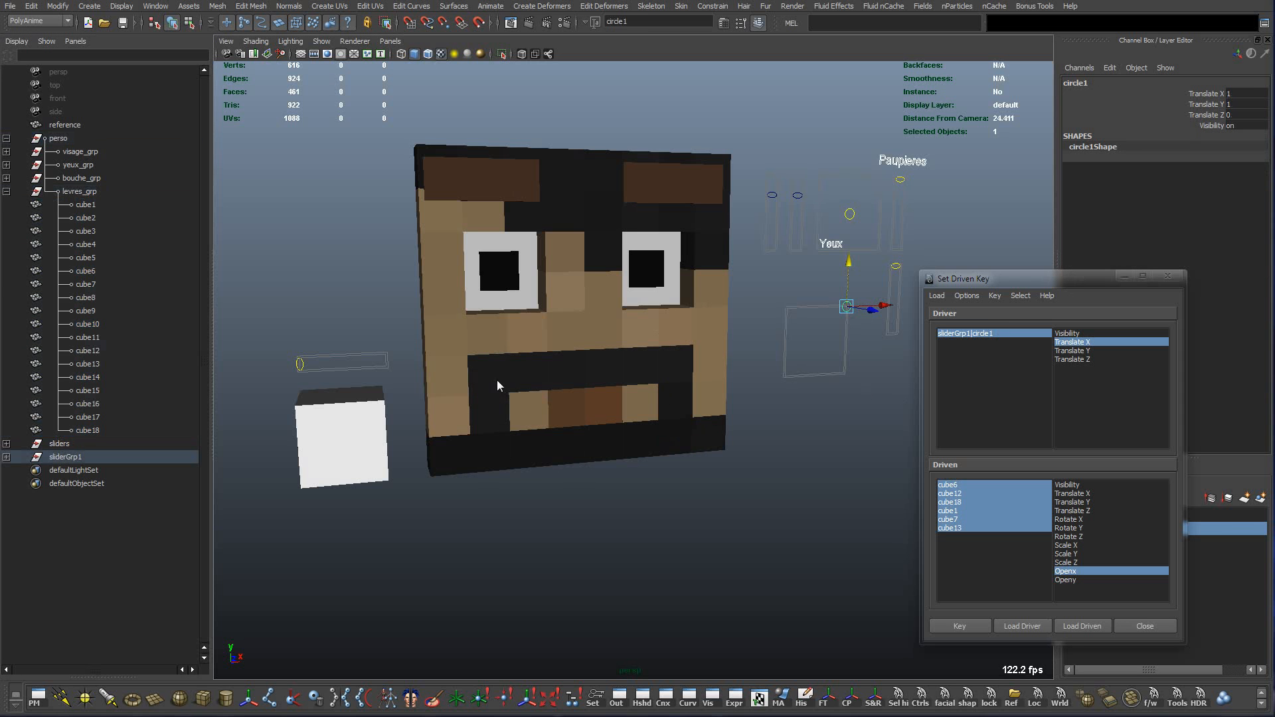
click(488, 415)
shift+click(528, 423)
shift+click(560, 417)
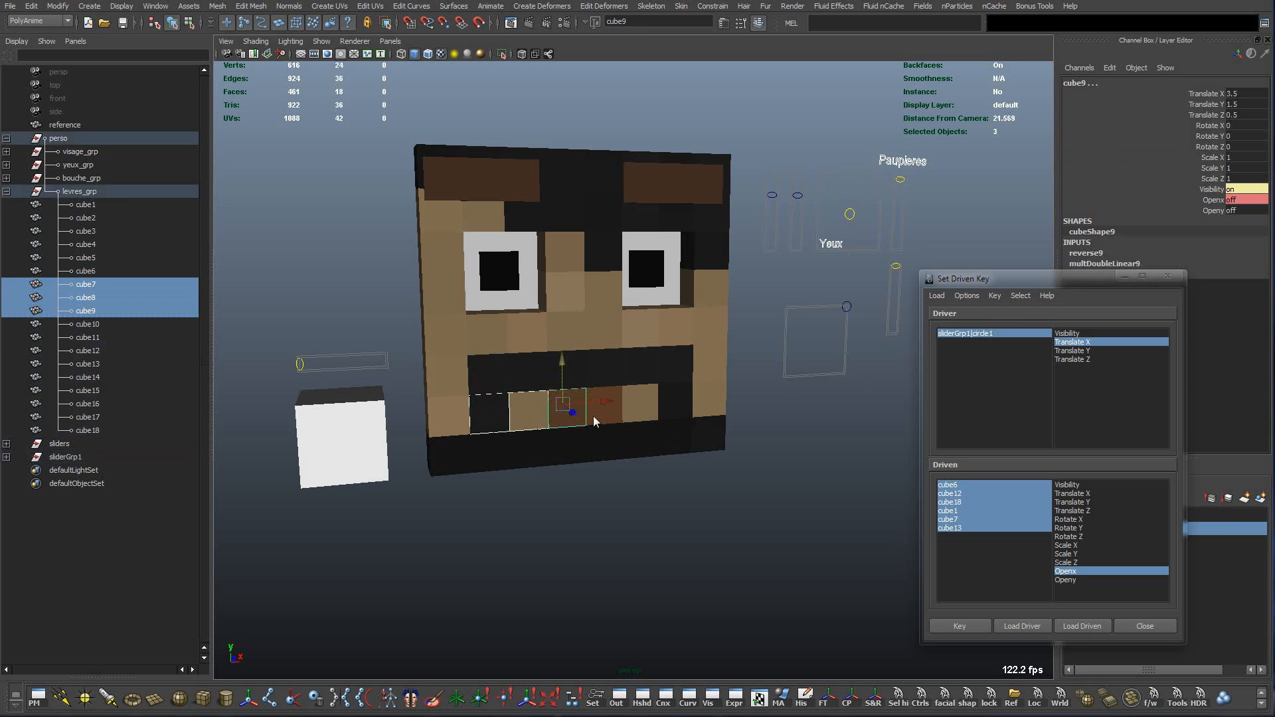
shift+click(593, 416)
shift+click(636, 416)
shift+click(673, 406)
shift+click(643, 412)
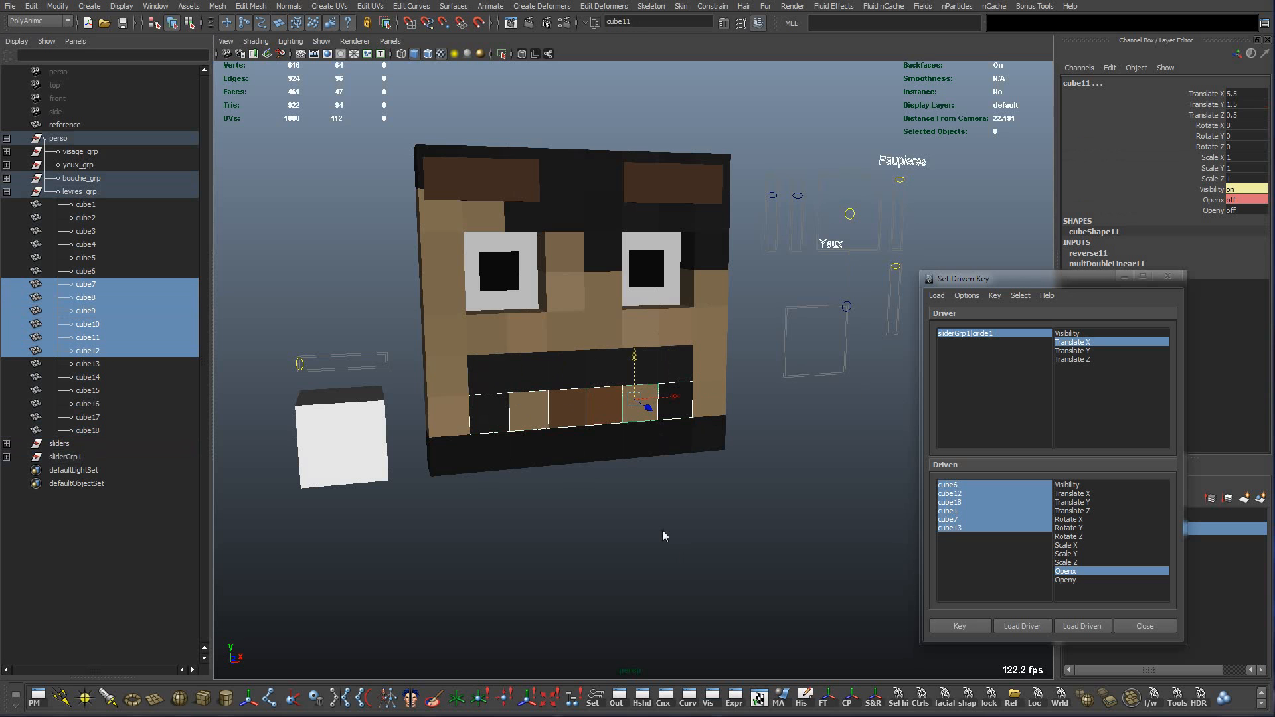
click(1080, 627)
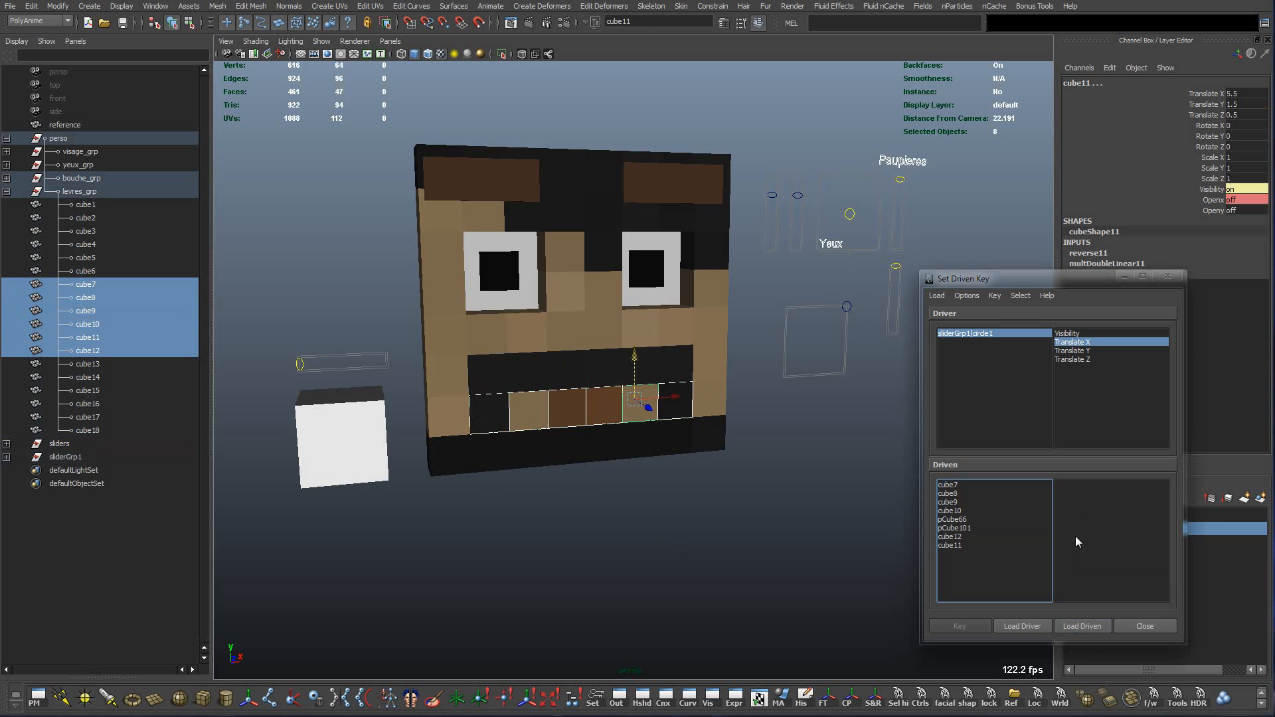
Choose the circle's Translate Y as the driver attribute and try sliding the circle along Y.
click(1072, 351)
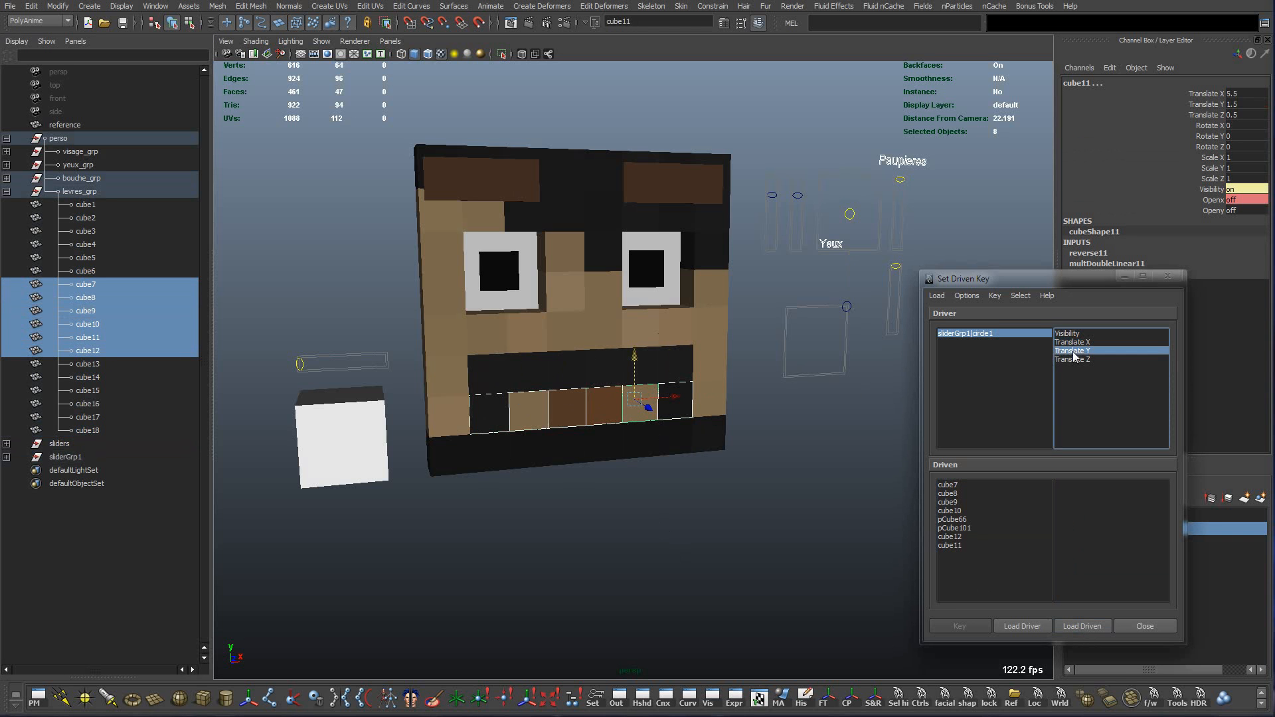
click(847, 308)
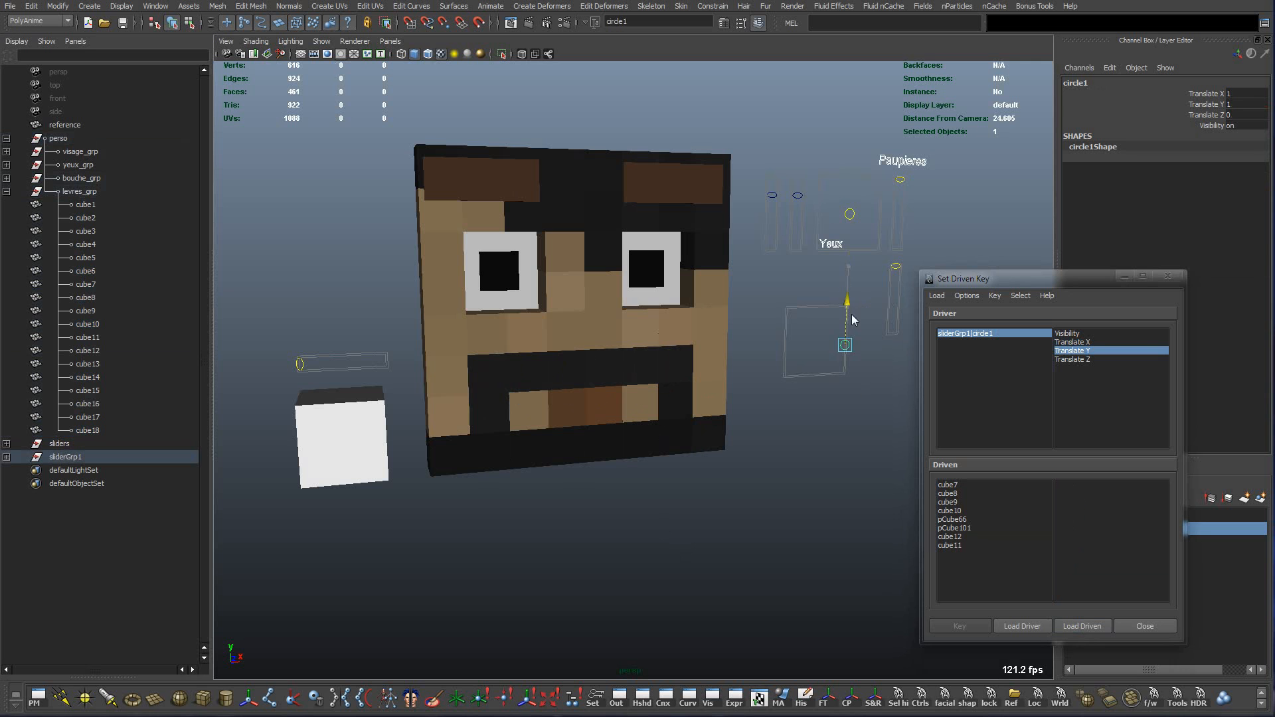
drag(956, 485, 953, 552)
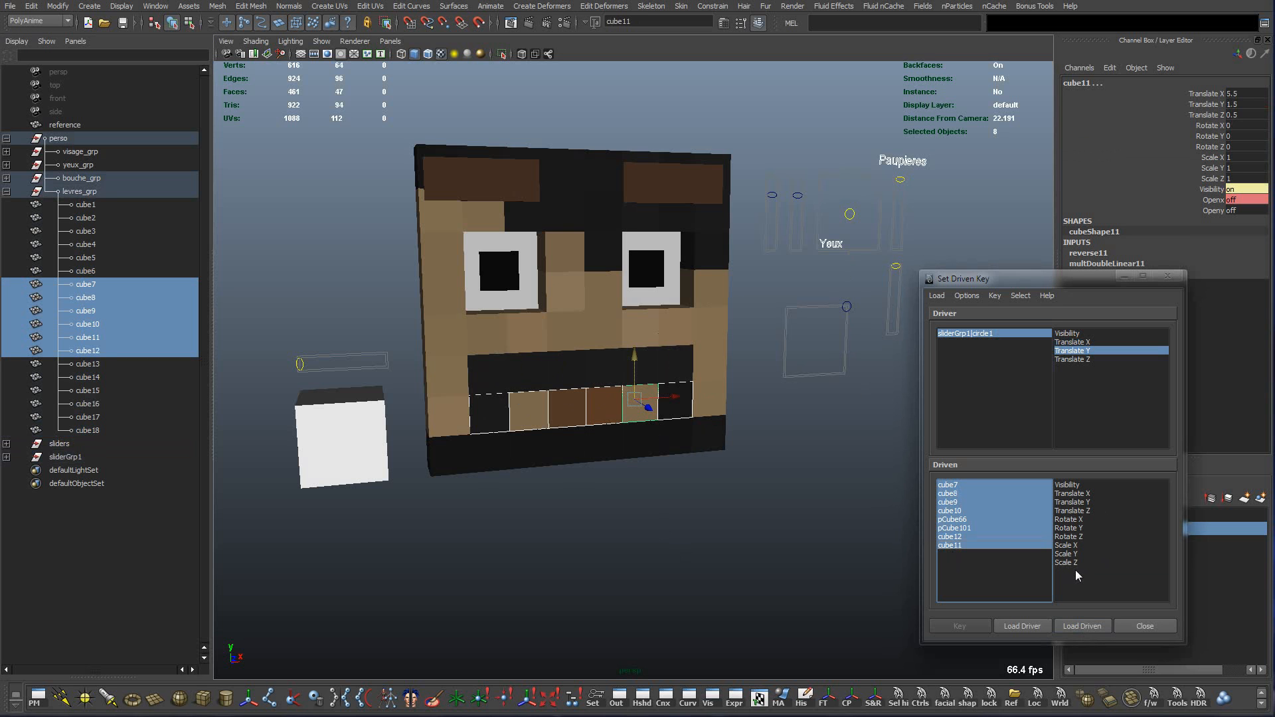
Reselect only the six middle-row lip cubes, cube7 to cube12, and load them as the driven objects.
click(489, 411)
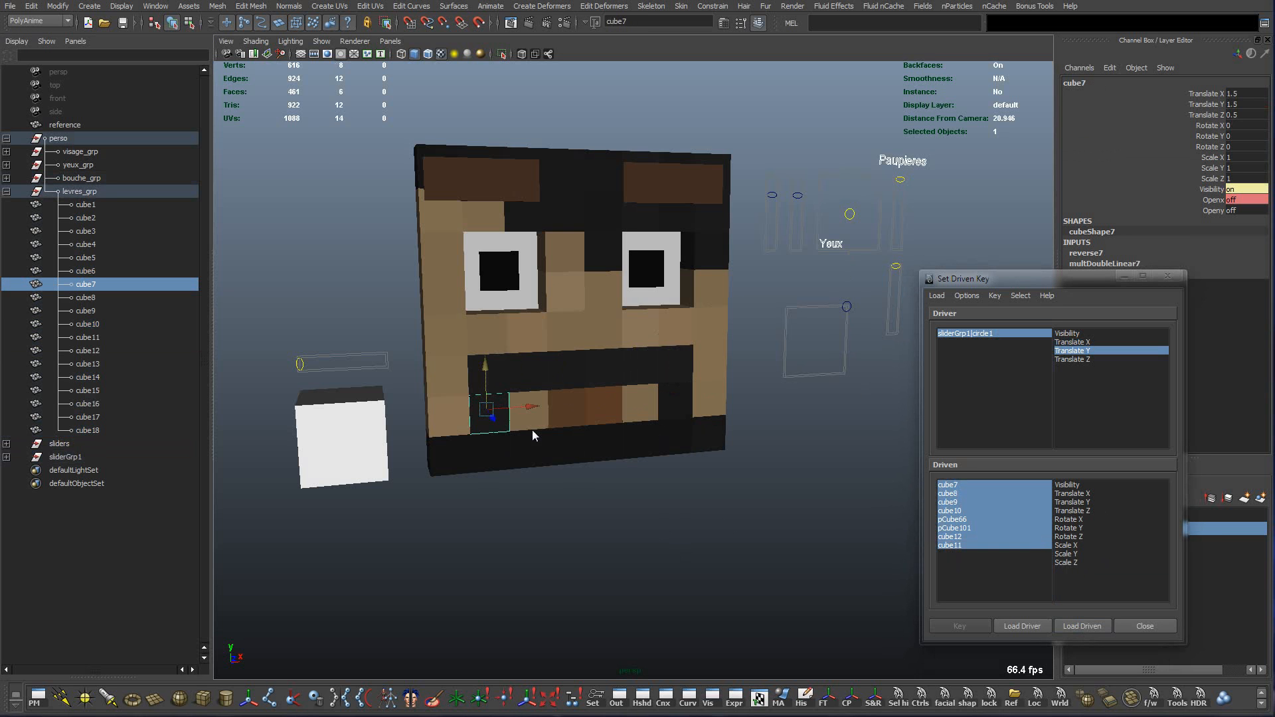
click(570, 414)
click(604, 416)
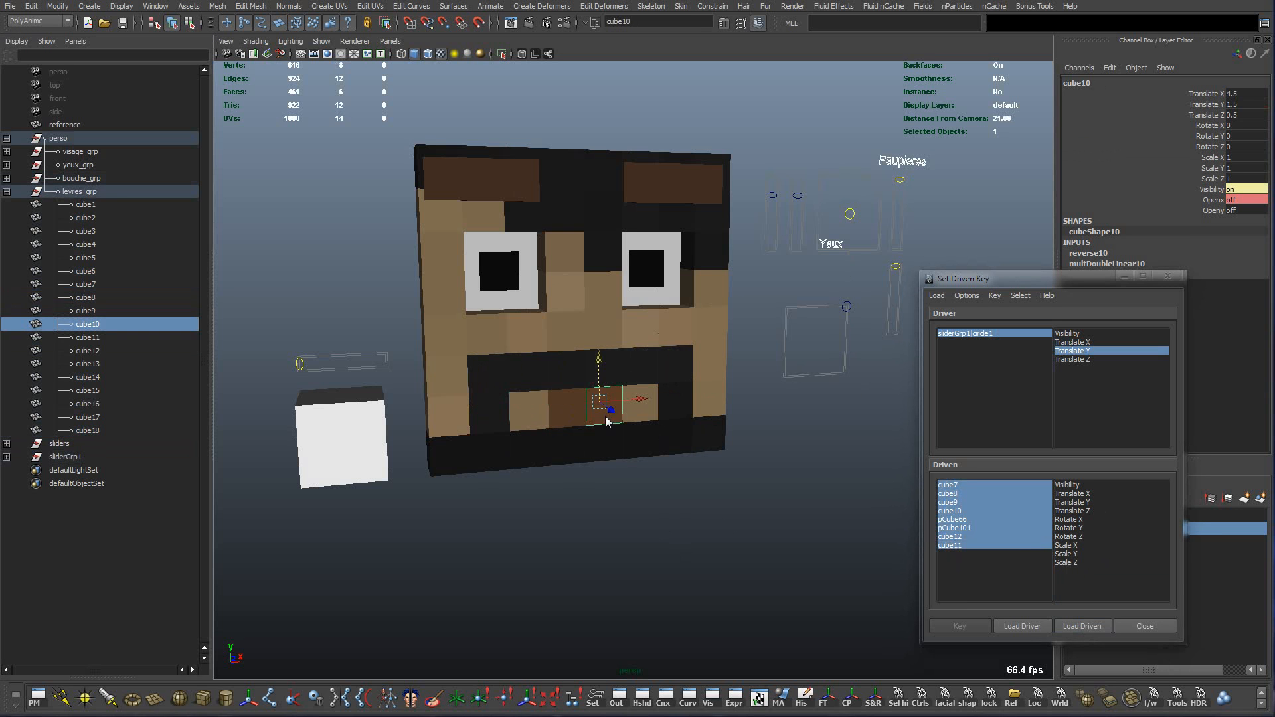
click(495, 425)
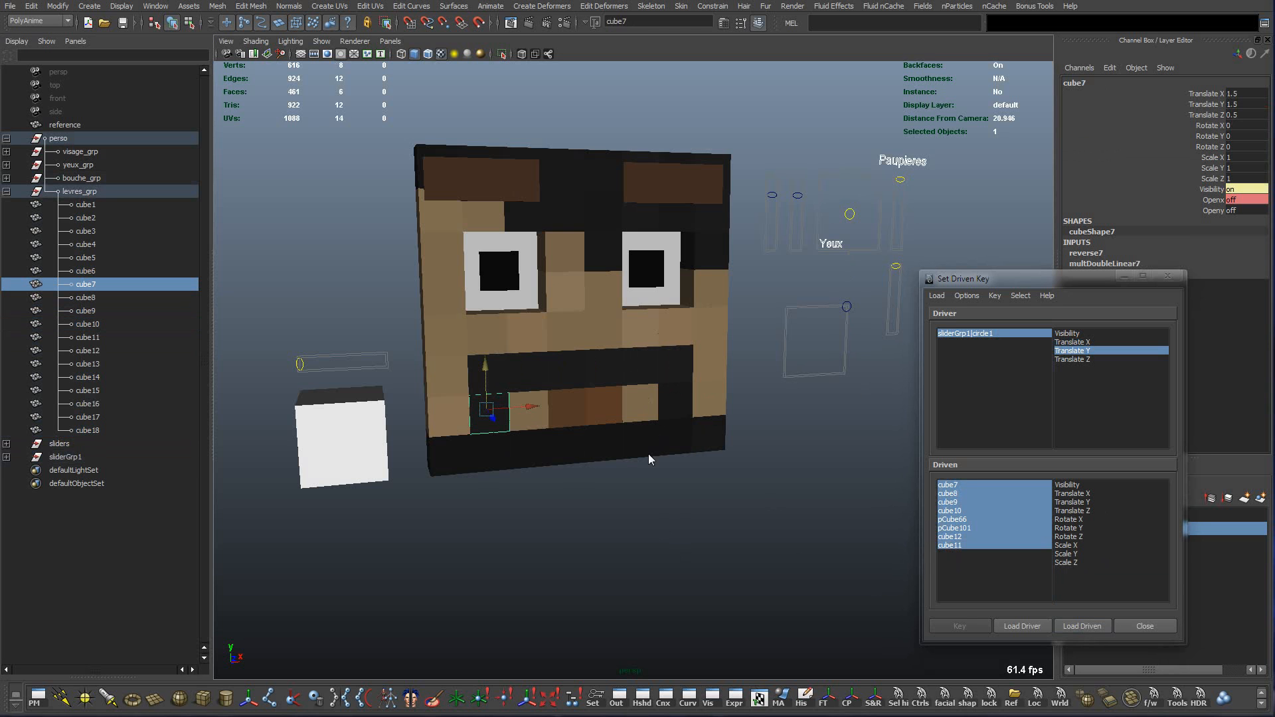
click(1073, 627)
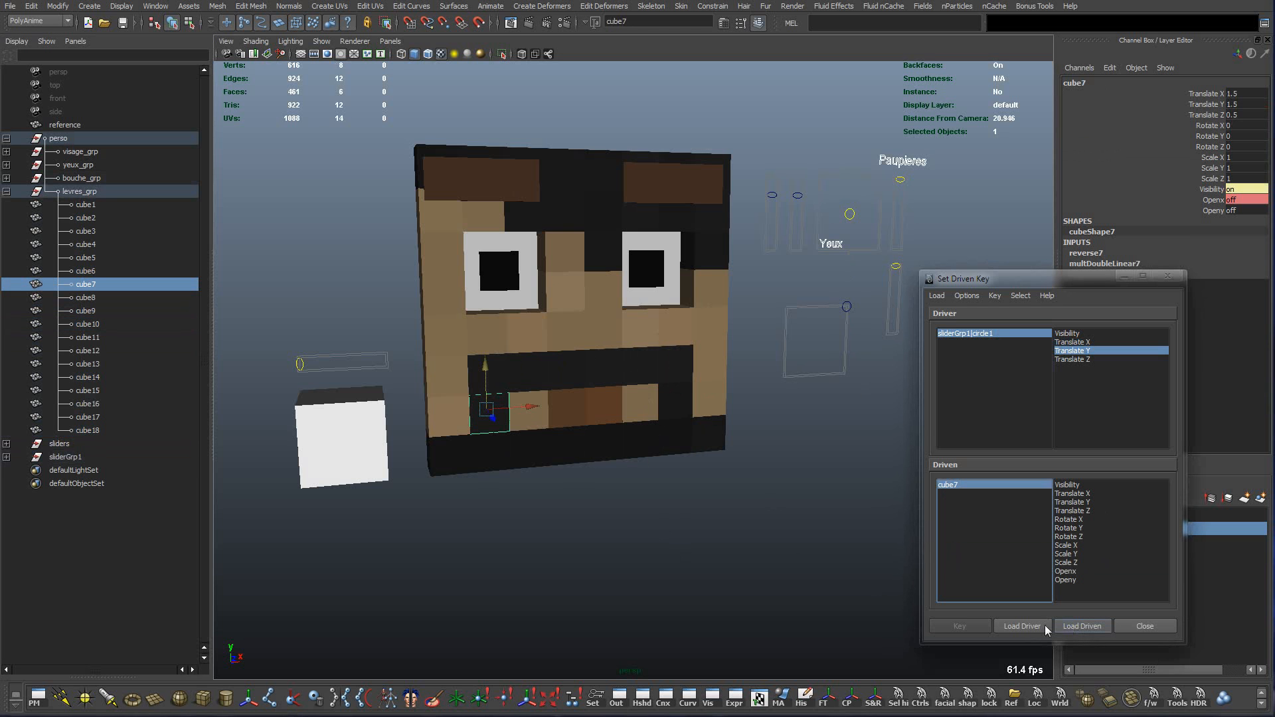
shift+click(540, 421)
shift+click(570, 419)
shift+click(613, 416)
shift+click(649, 412)
shift+click(672, 411)
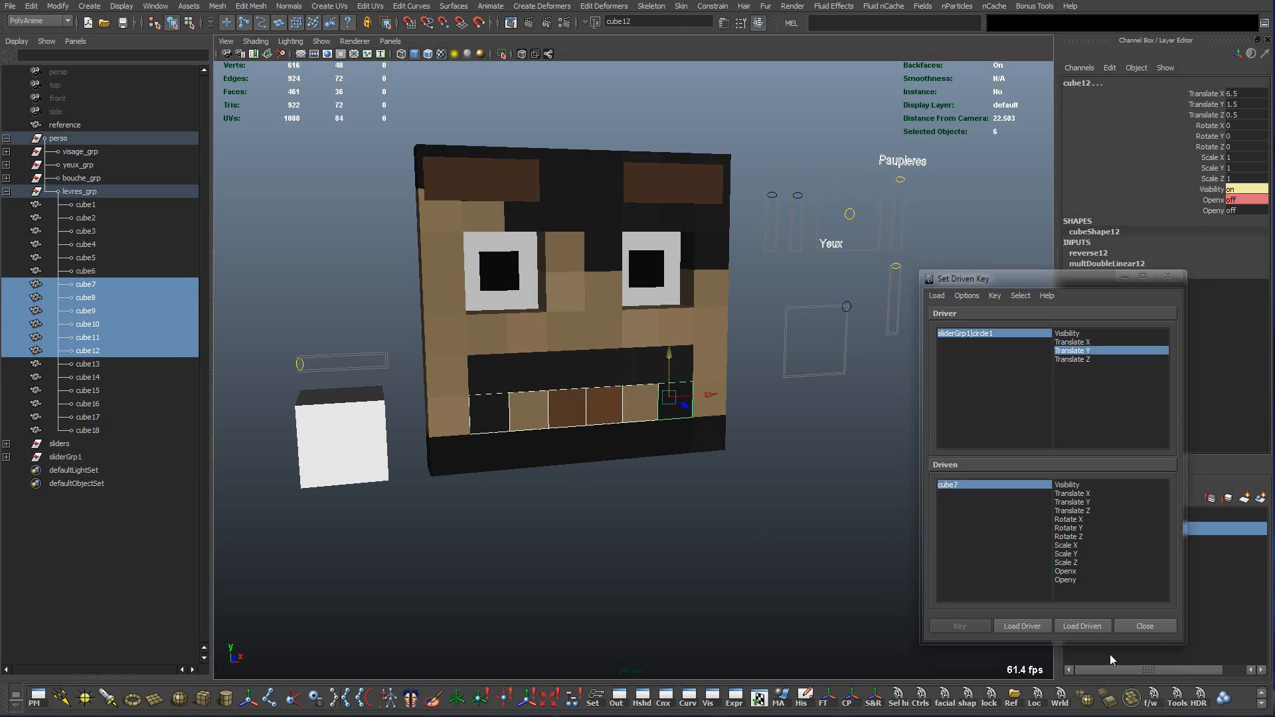
click(1083, 627)
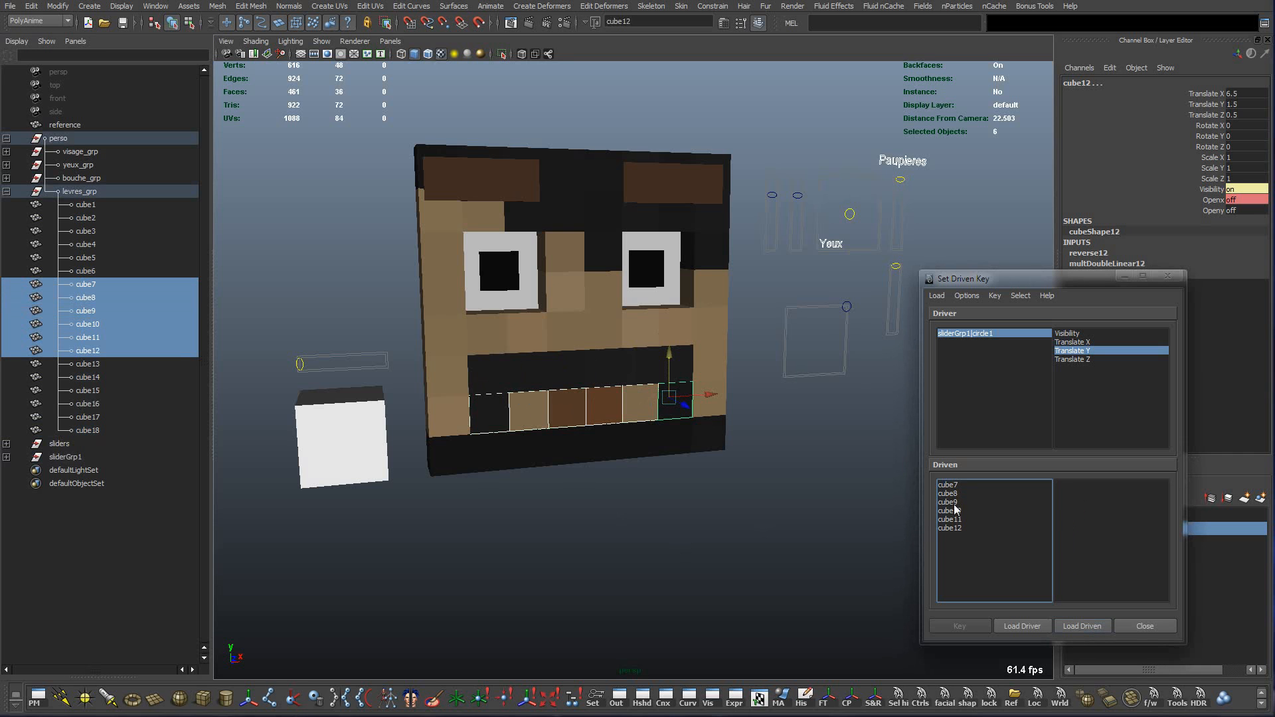
Key Openy off on cube7 to cube12 against the circle's Translate Y at 1.
drag(950, 488, 1049, 549)
click(1076, 580)
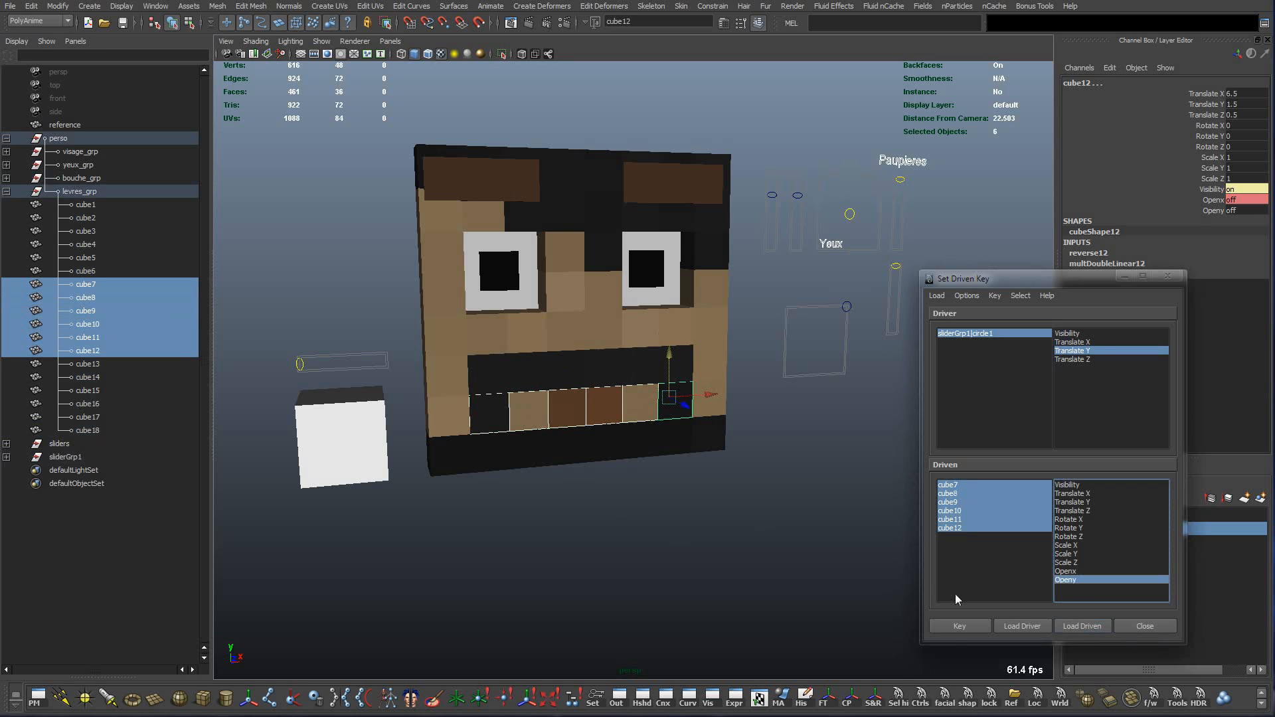
click(953, 627)
Set the slider circle's Translate Y to 0.33 and turn Openy on for the six middle-row lip cubes.
click(847, 305)
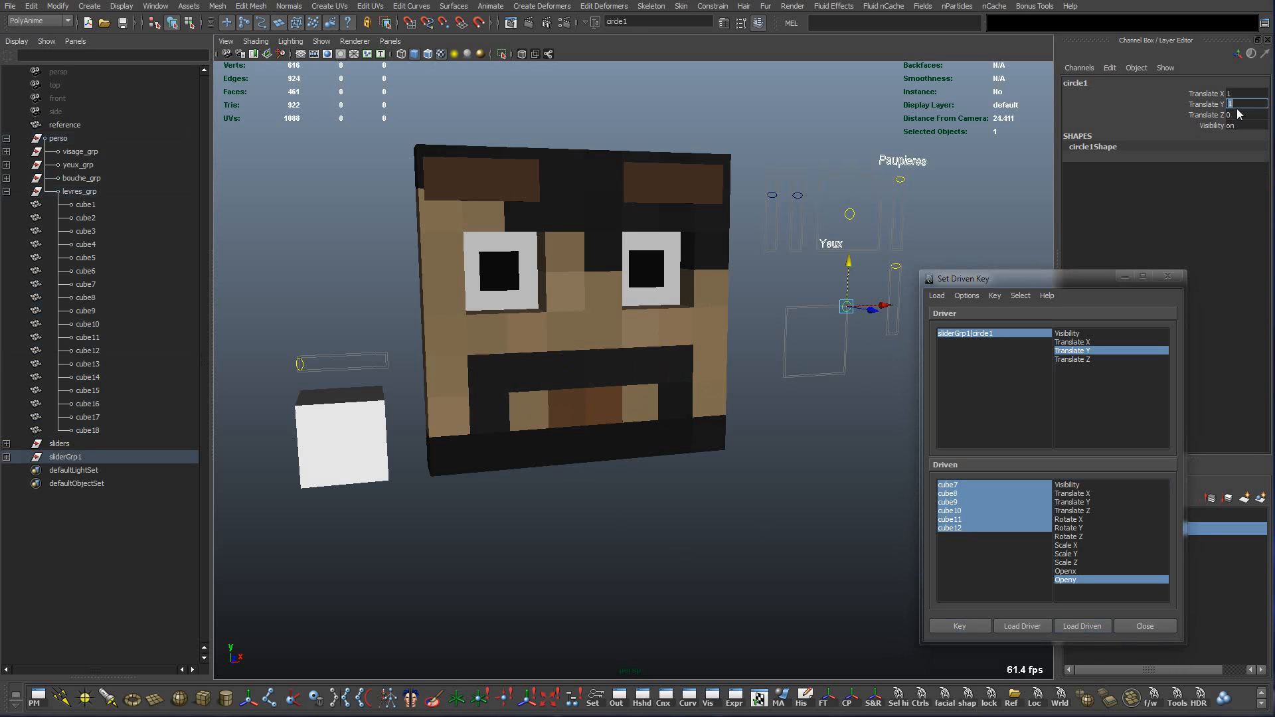
text(0.33)
key(Return)
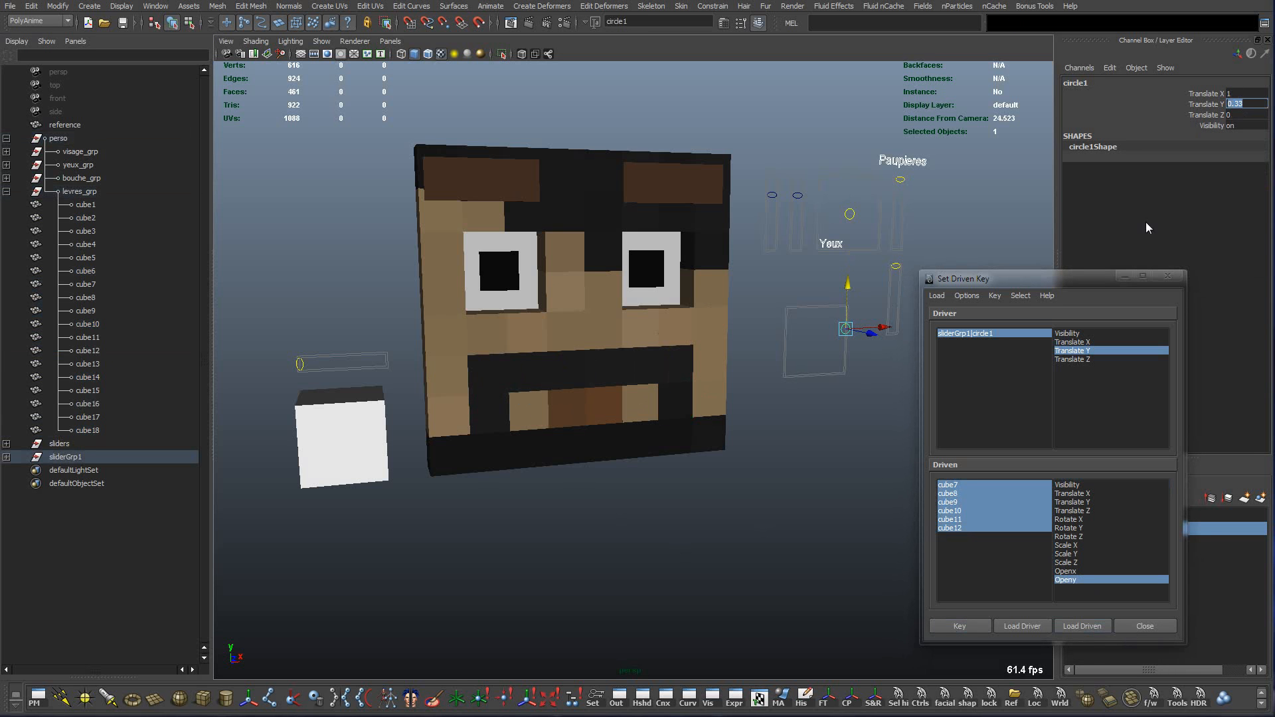
click(963, 483)
click(1236, 210)
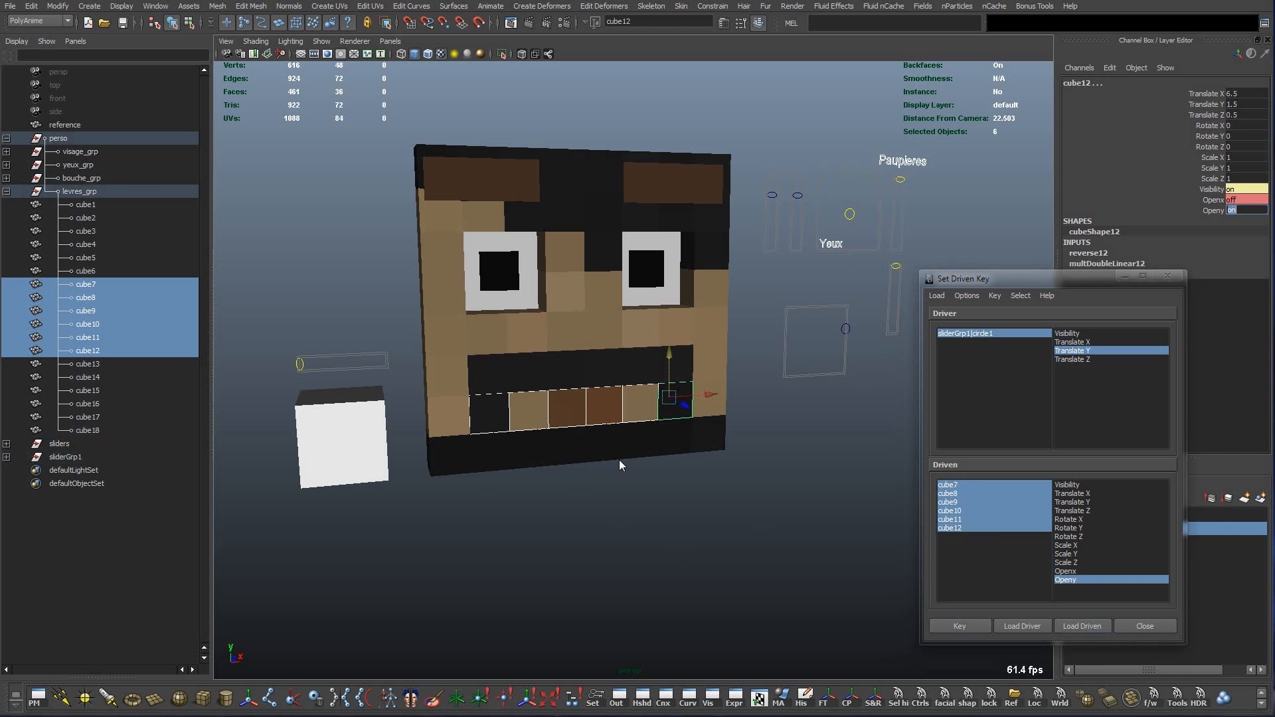
Switch to the browser and examine how the mouth slider behaves in the "Revenge - Behind the Scenes" video.
key(alt+Tab)
click(297, 4)
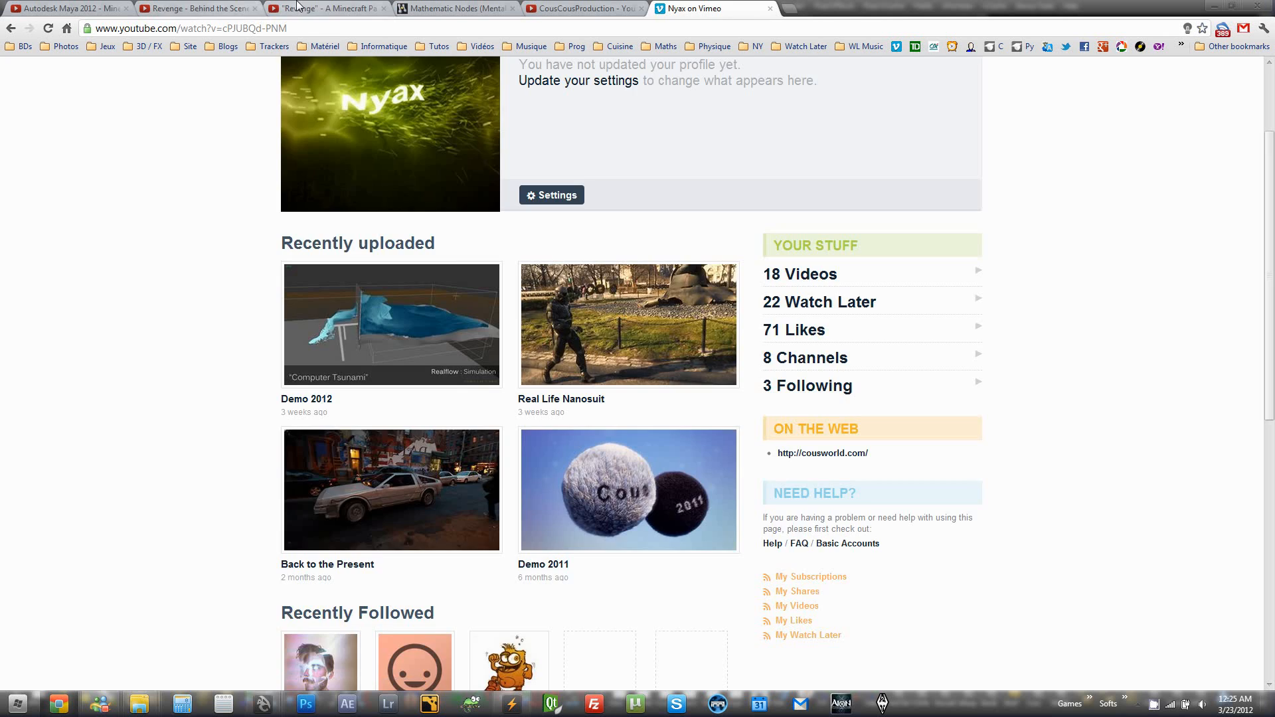
click(229, 7)
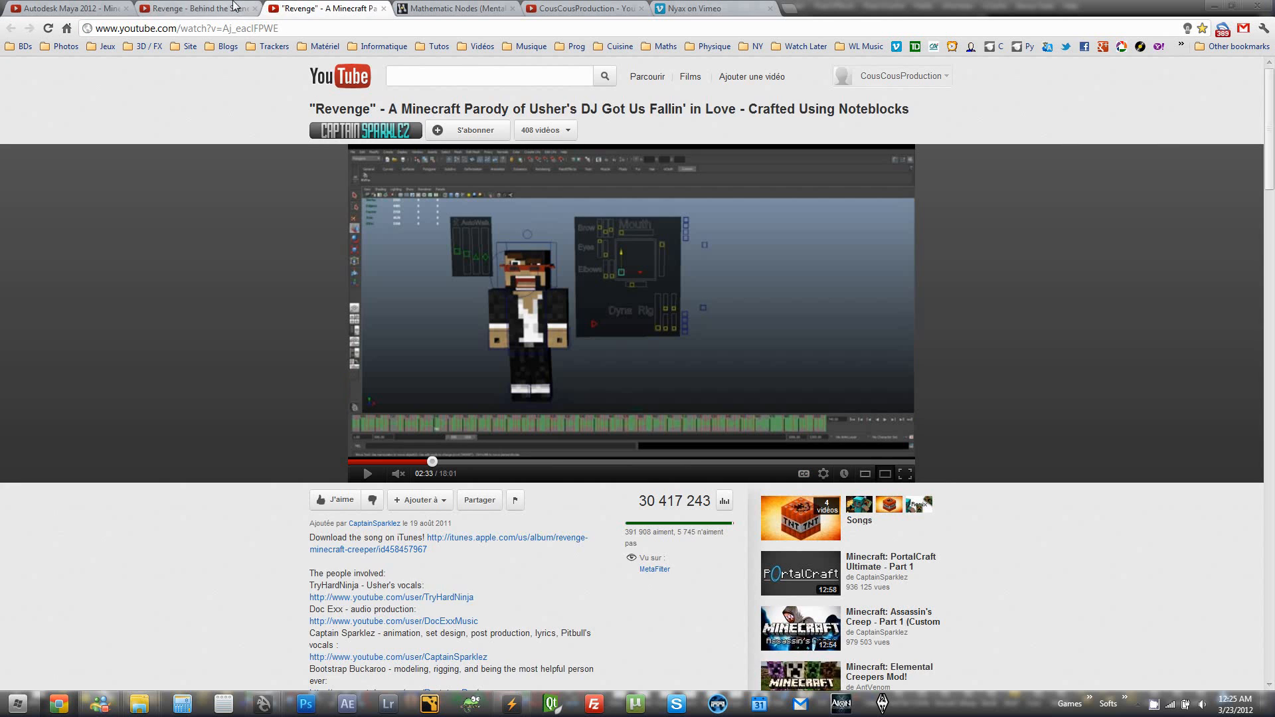
click(367, 475)
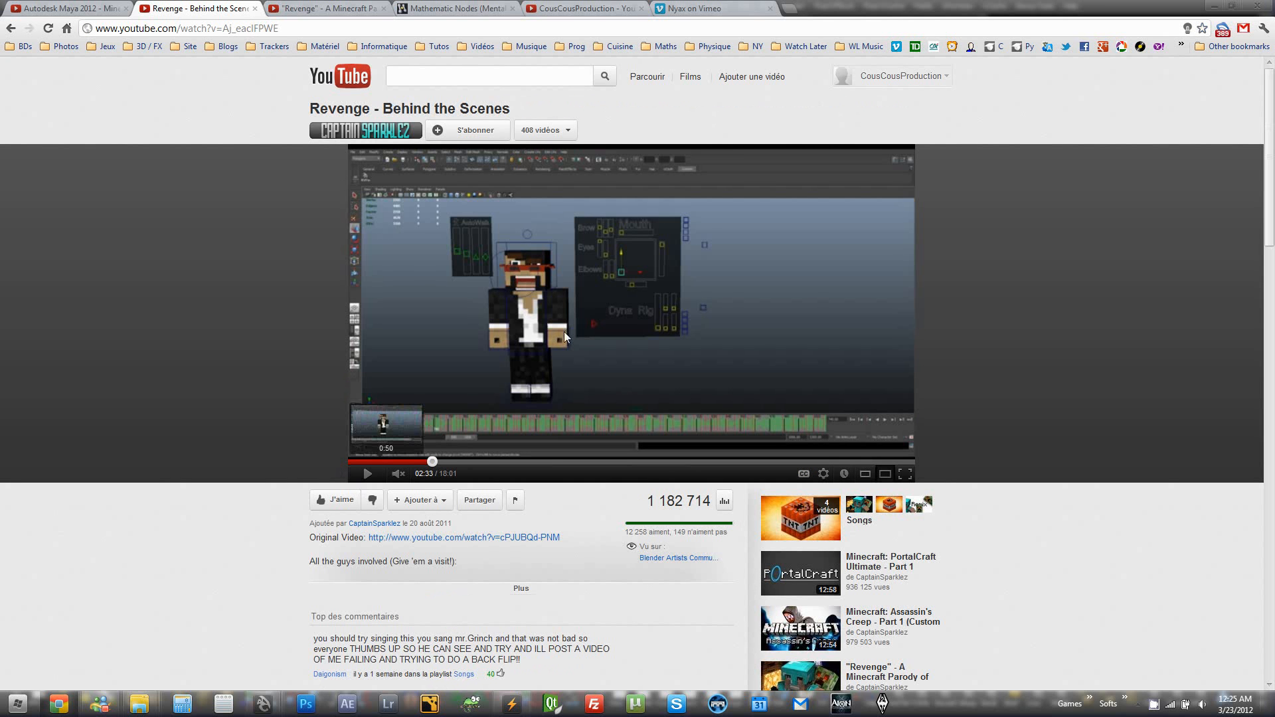
click(370, 476)
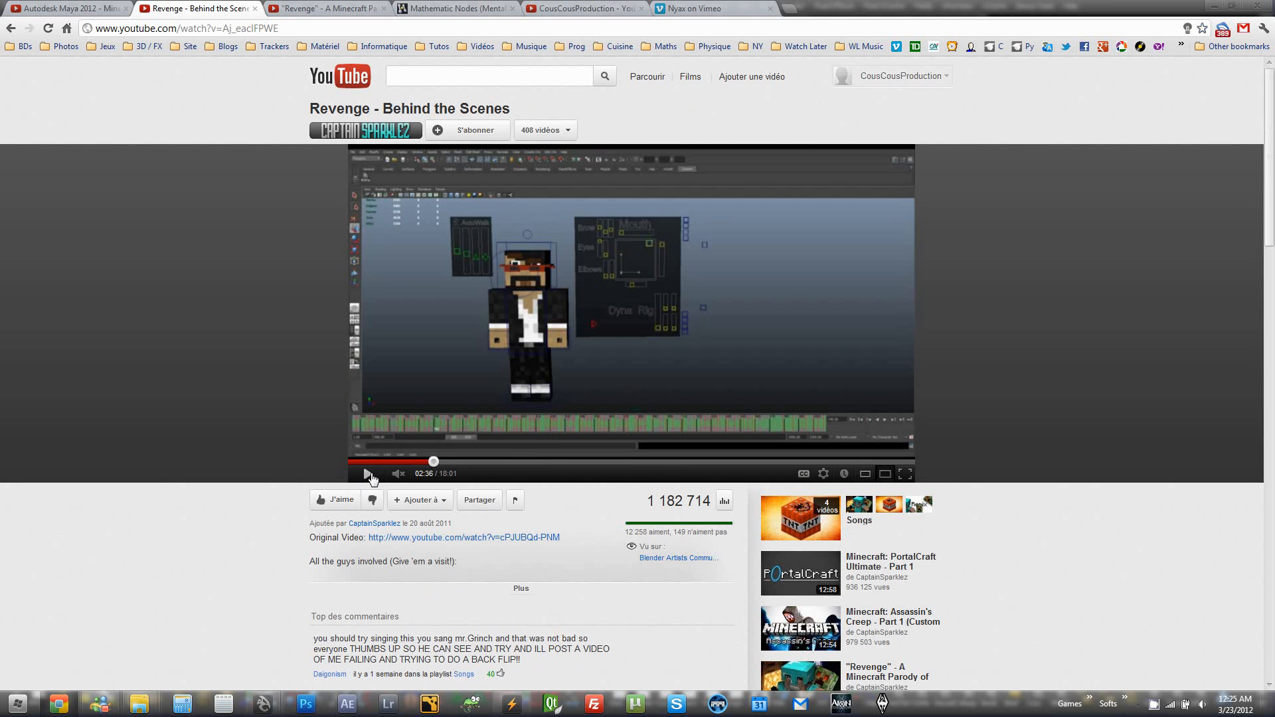
click(368, 475)
click(370, 475)
click(370, 475)
click(367, 474)
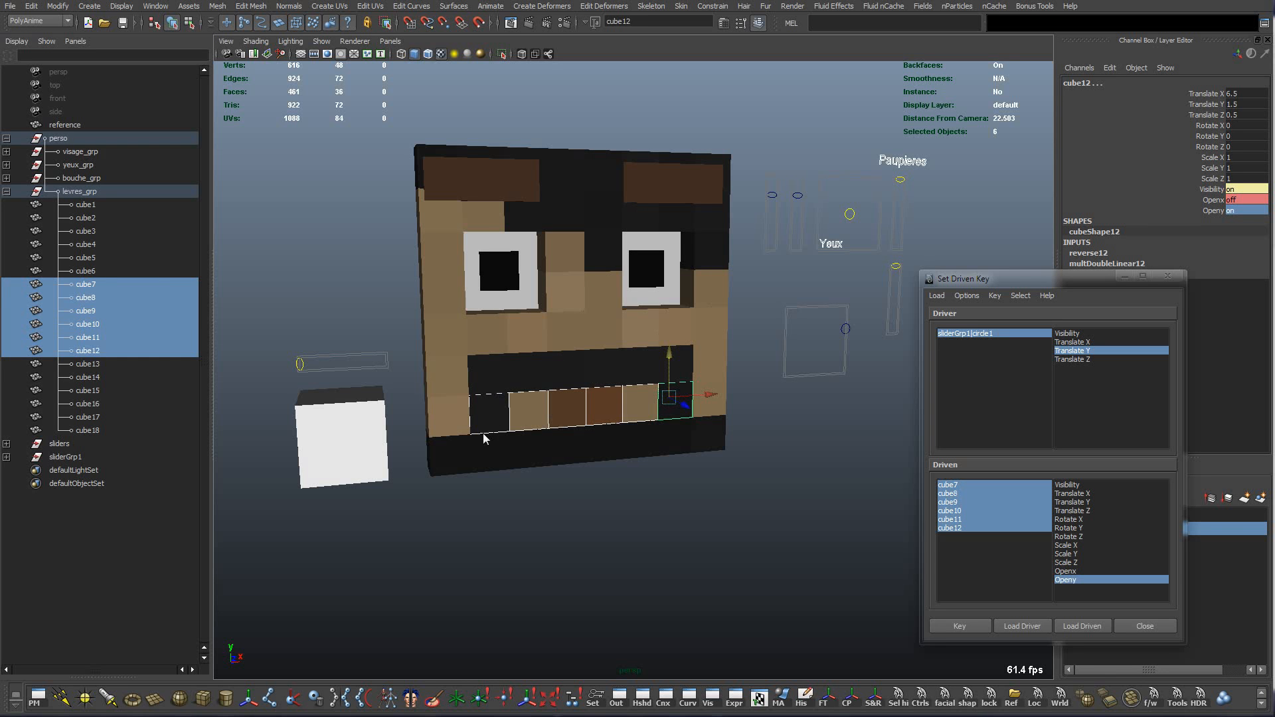
click(489, 452)
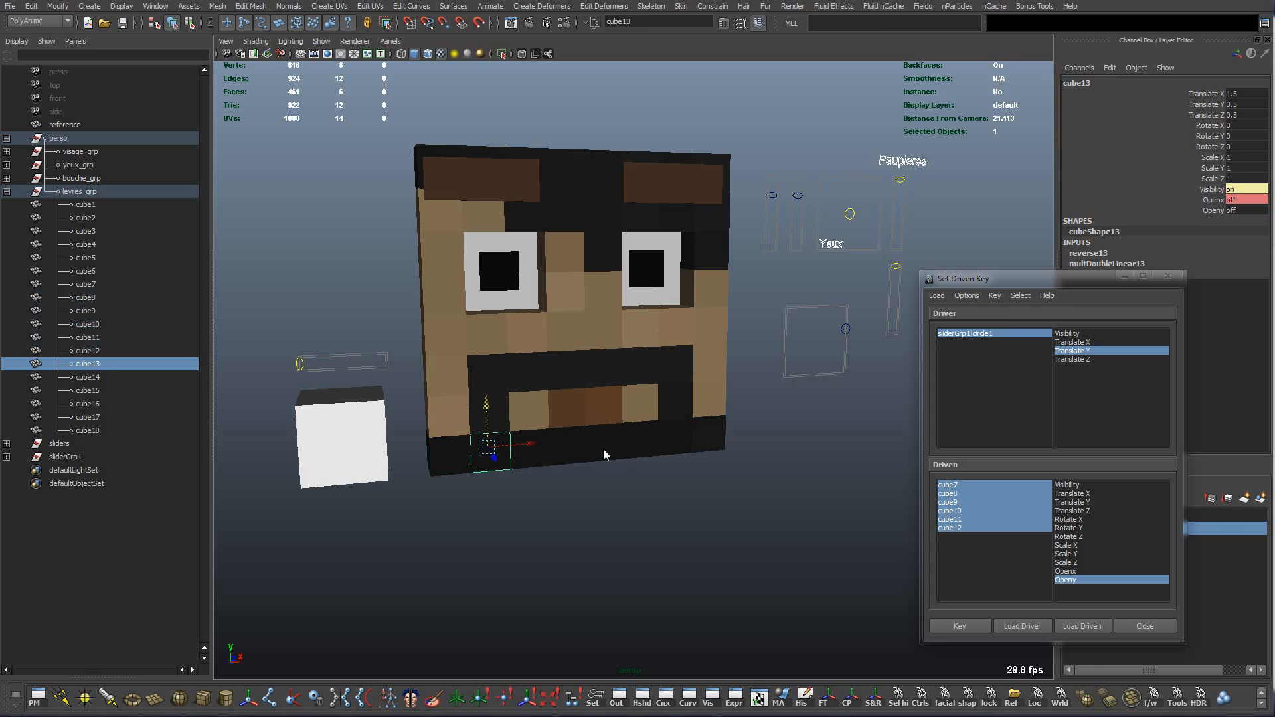
click(669, 372)
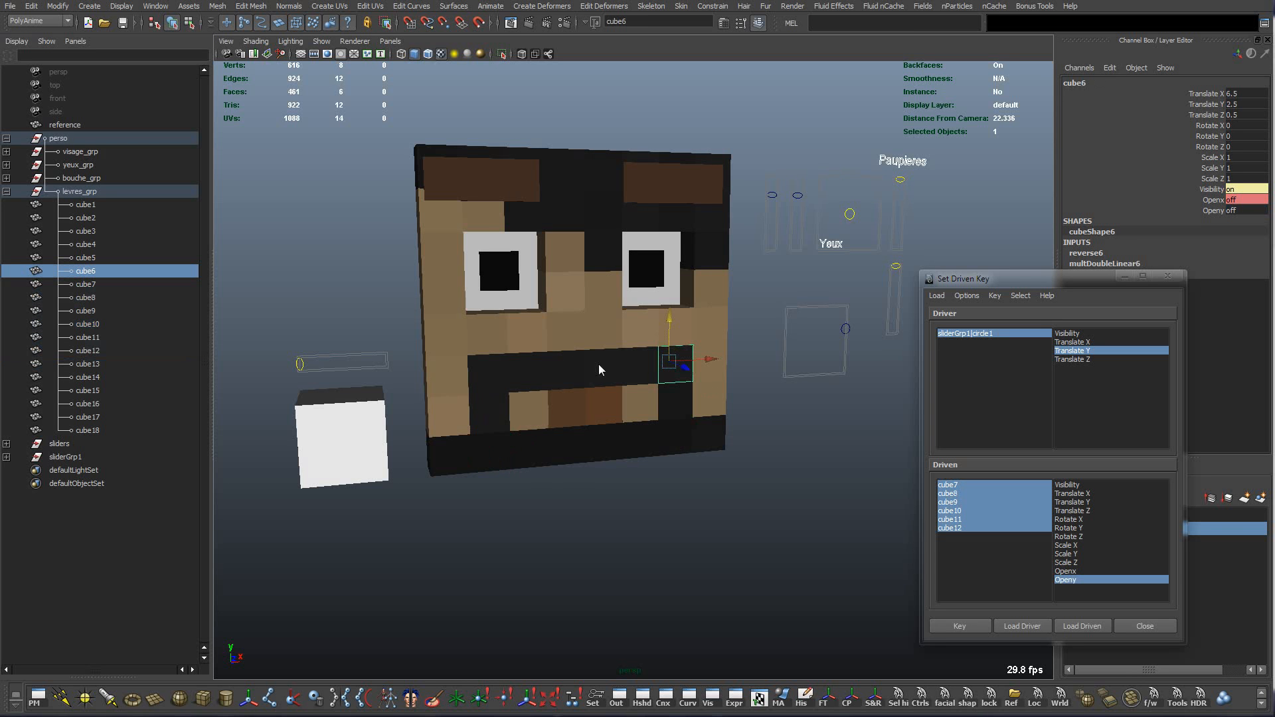
click(505, 463)
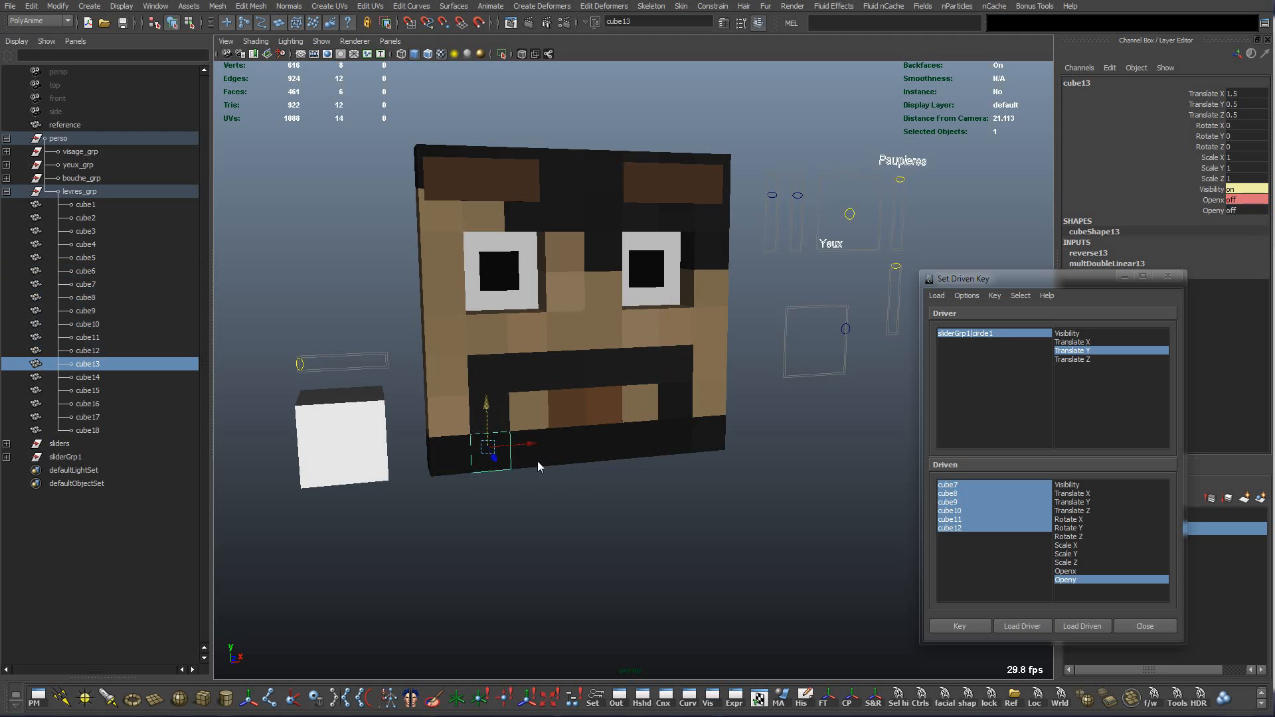
click(844, 329)
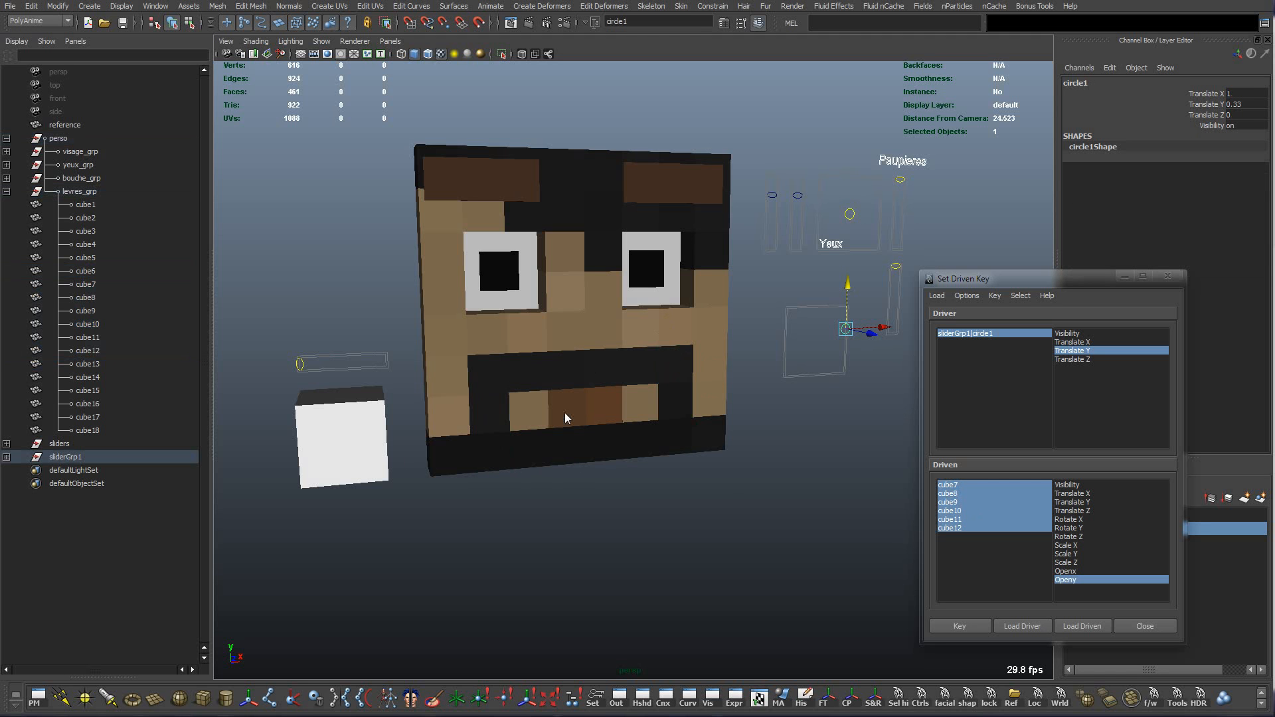
drag(952, 485, 959, 538)
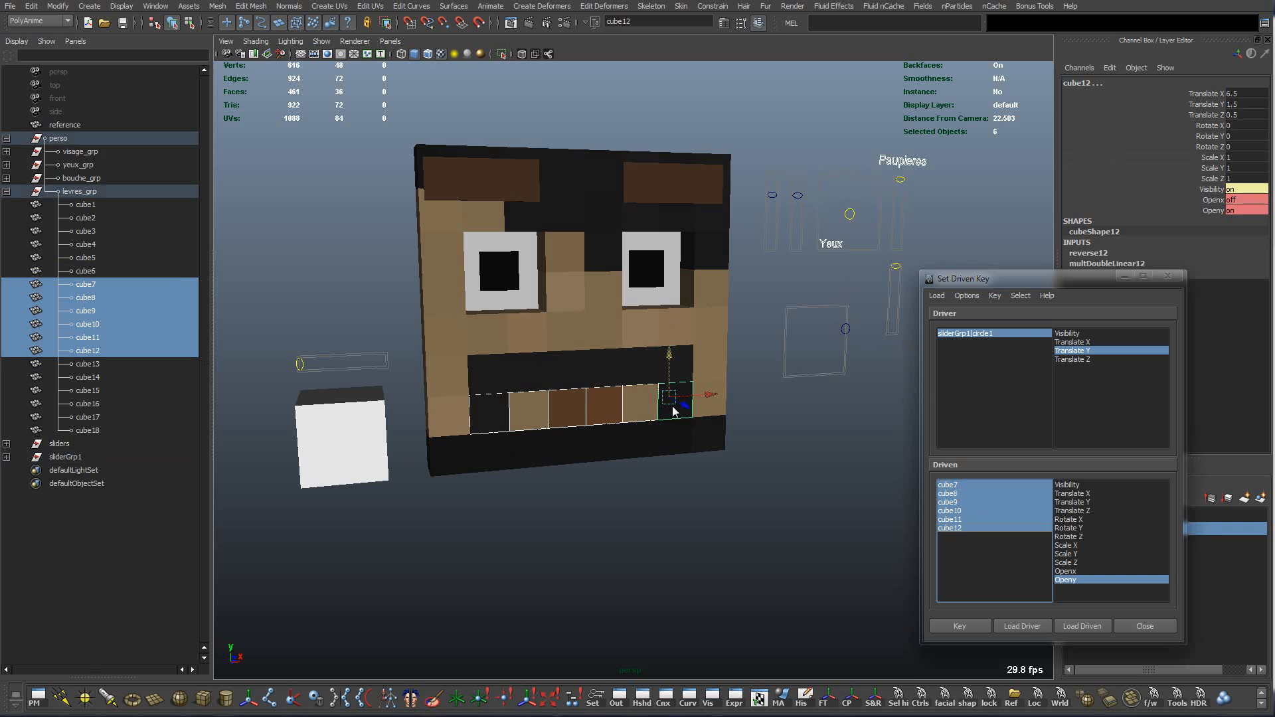
Select the six bottom-row lip cubes, cube13 to cube18, and load them as driven objects with Openy as the driven attribute.
click(498, 458)
shift+click(533, 456)
shift+click(571, 452)
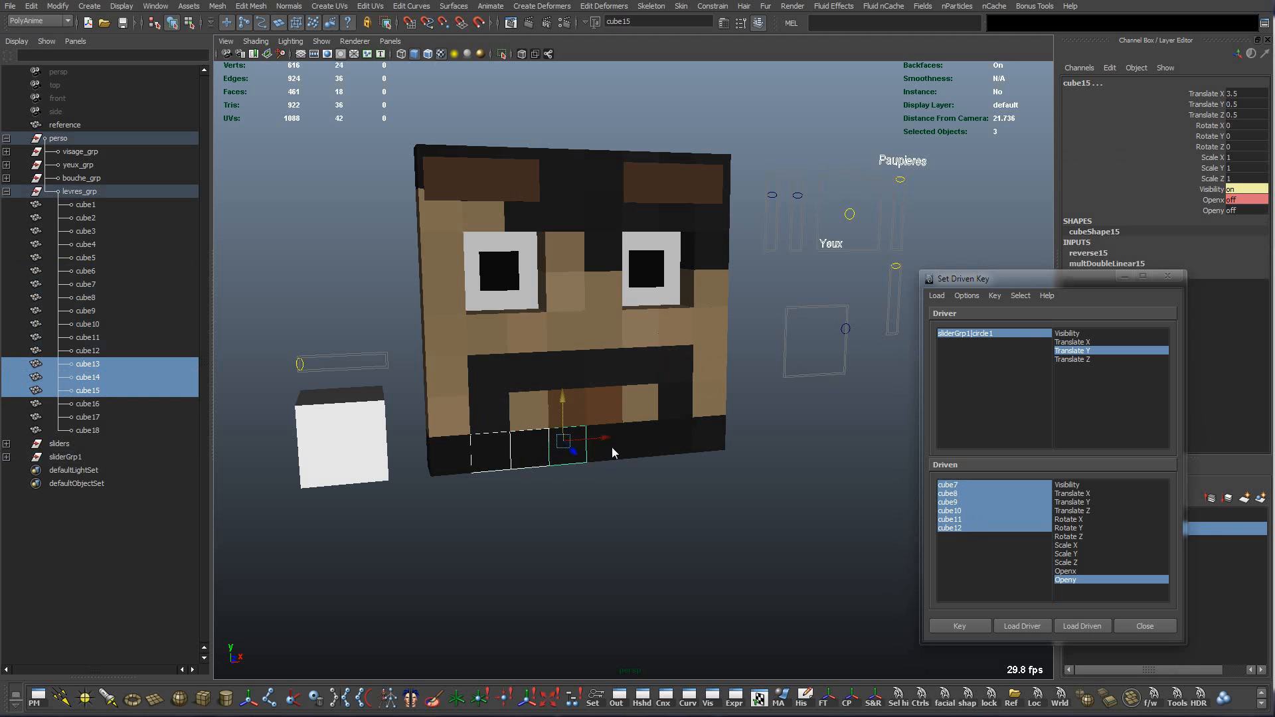
shift+click(612, 447)
shift+click(645, 447)
shift+click(674, 443)
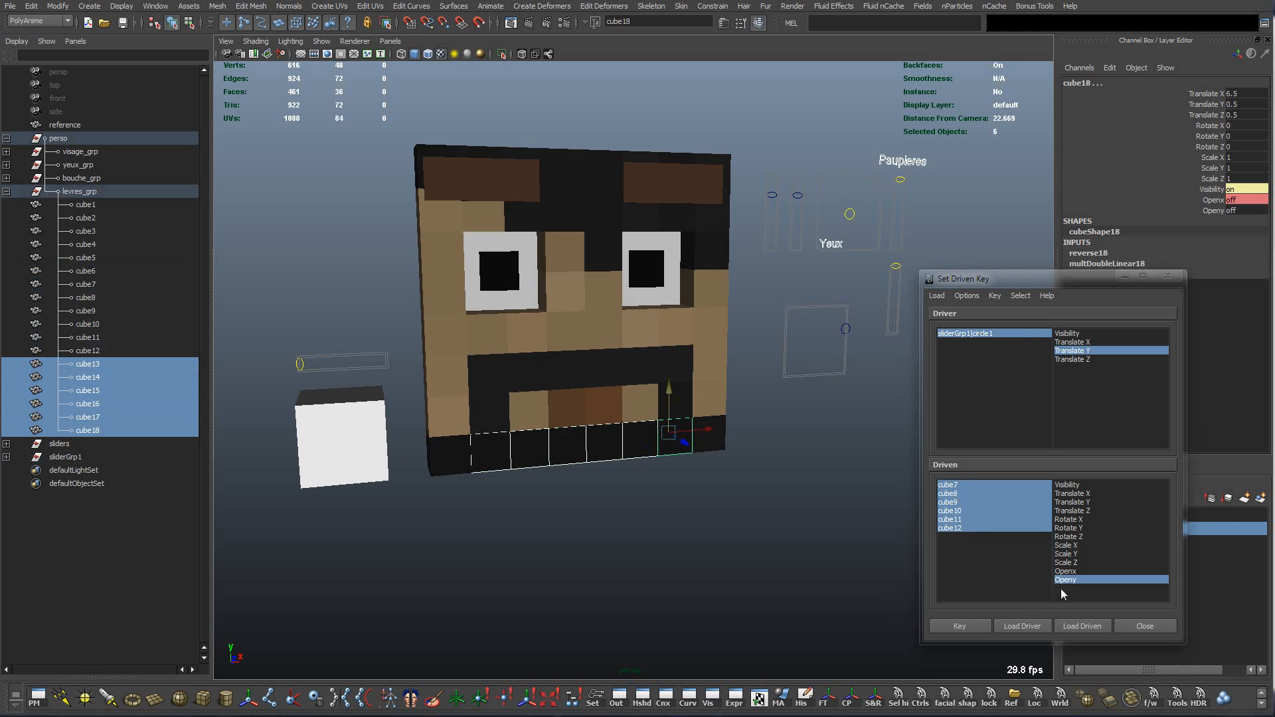
click(1078, 627)
drag(971, 485, 988, 530)
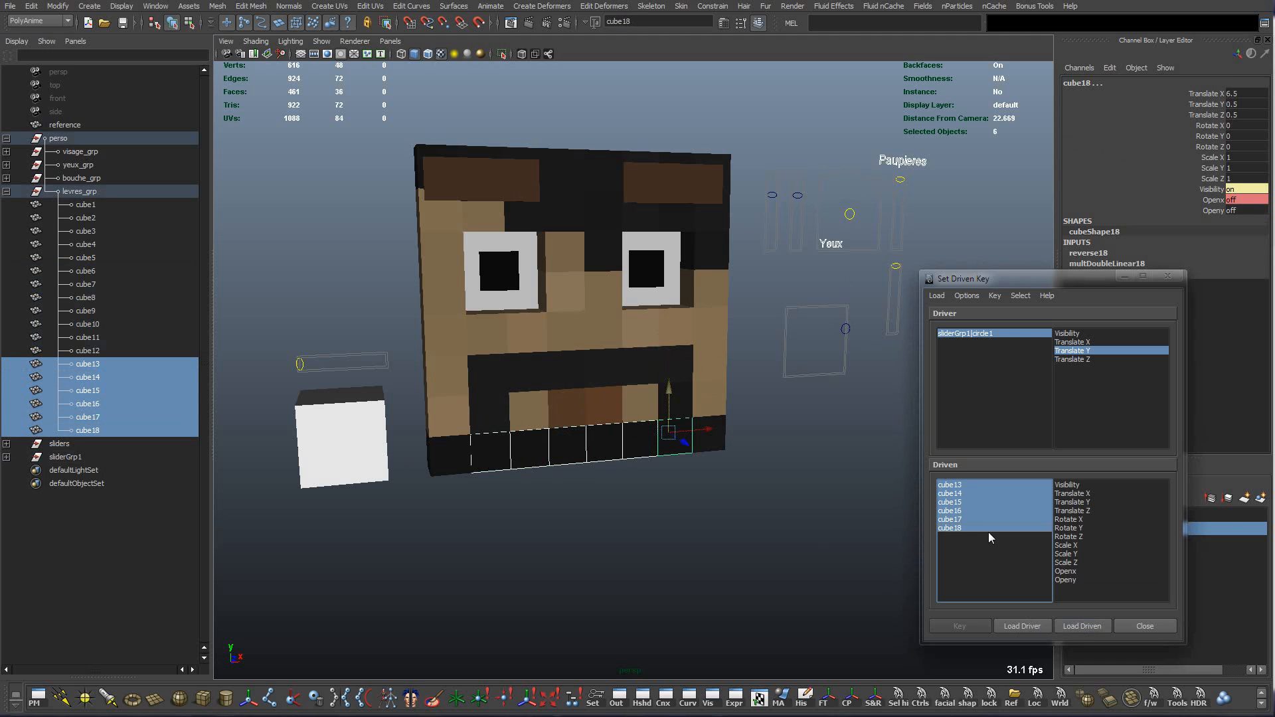
click(1083, 580)
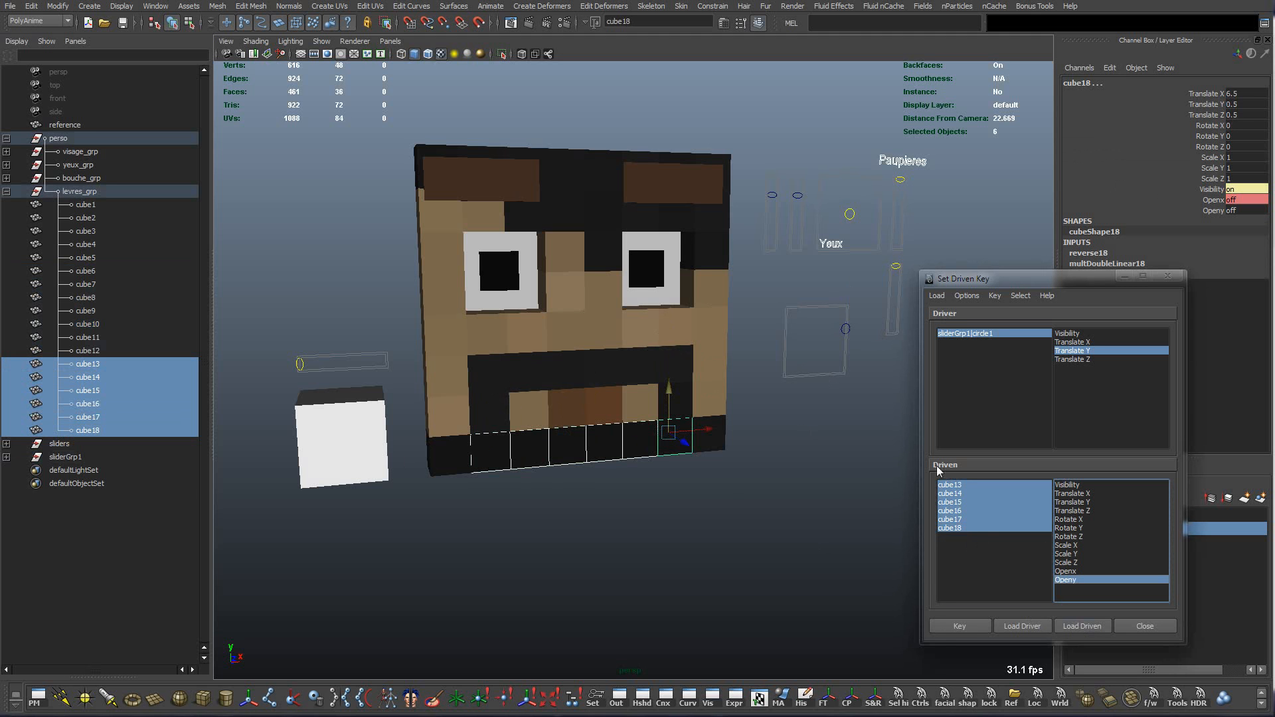
Key the bottom-row cubes' Openy off at the slider circle's Translate Y of 0.33 and on at -0.33.
click(940, 628)
click(845, 327)
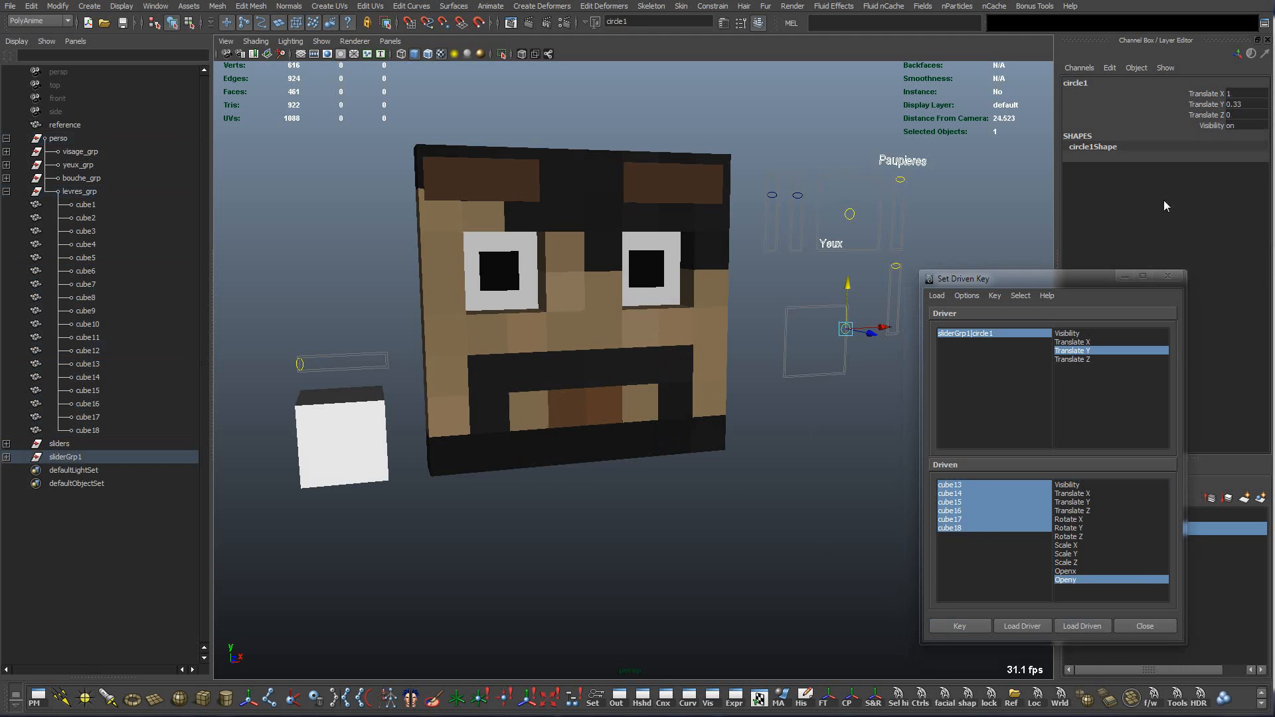
click(1242, 104)
text(-0.33)
key(Return)
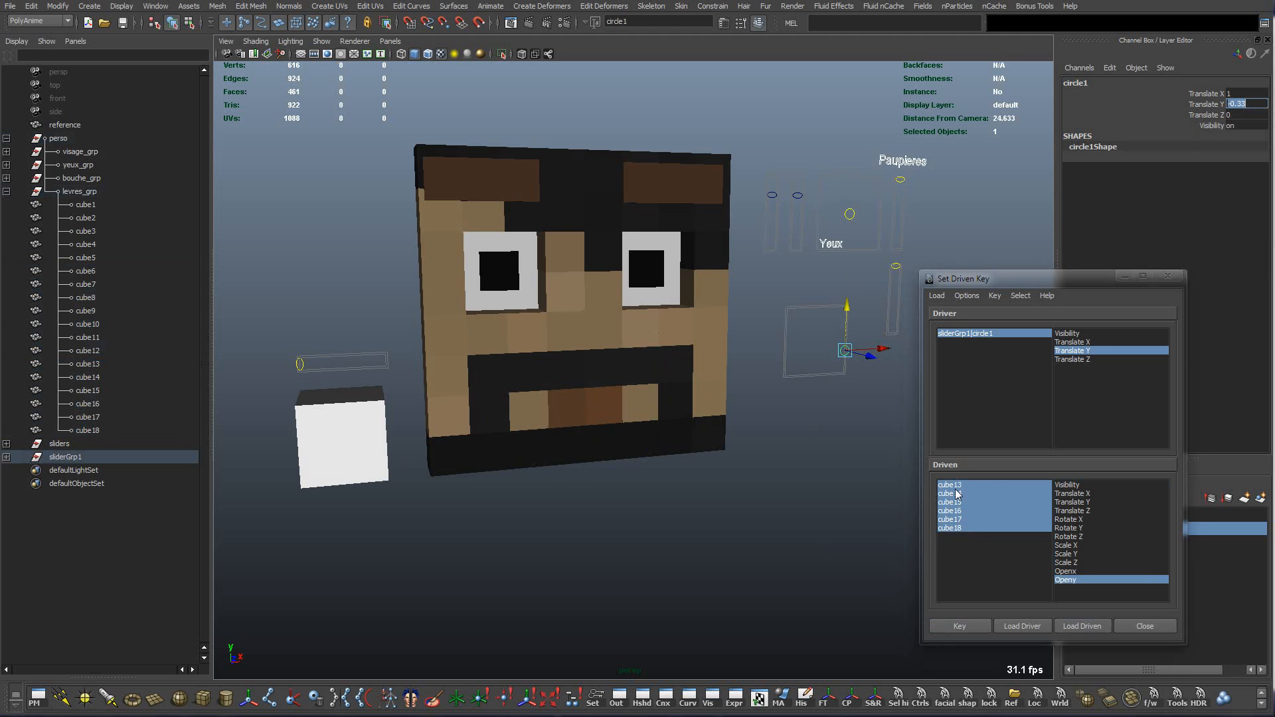
drag(956, 486, 960, 528)
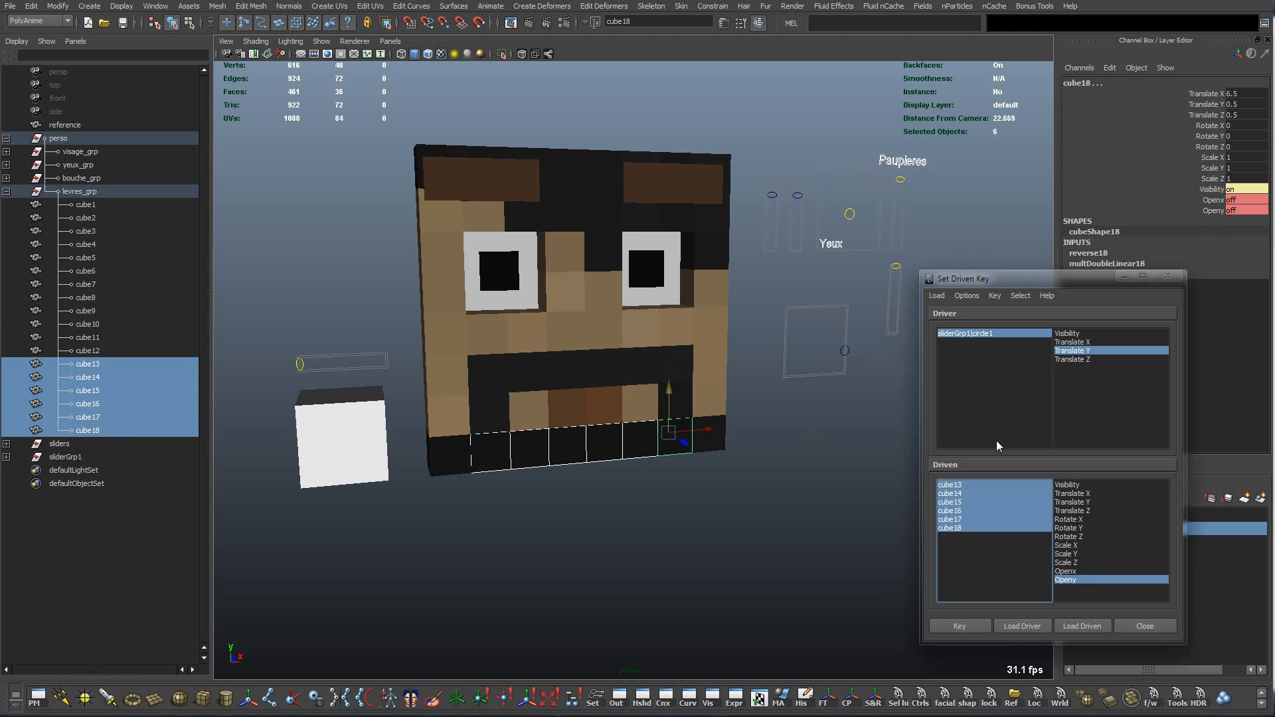
click(1236, 210)
text(1)
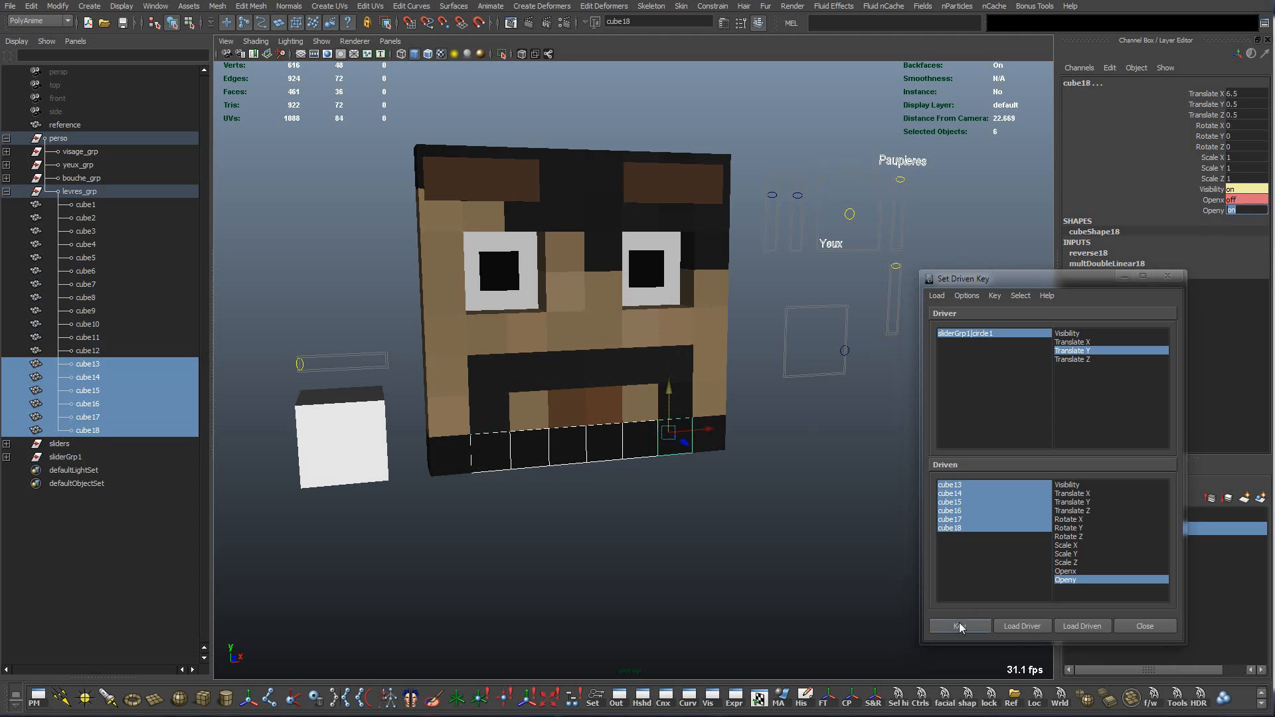
click(960, 627)
Load the six top-row lip cubes, cube1 to cube6, as driven objects and key Openy off with the circle's Translate Y at -0.33.
click(499, 377)
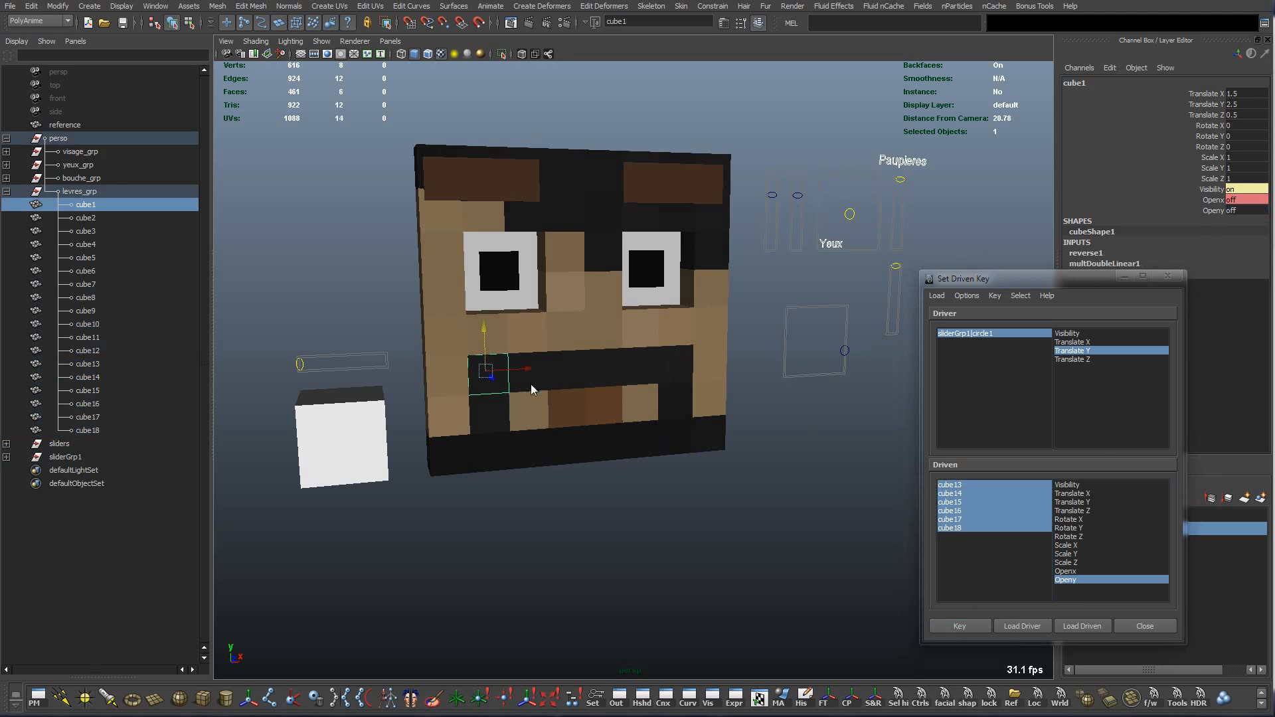
shift+click(531, 382)
shift+click(565, 380)
shift+click(603, 375)
shift+click(639, 373)
shift+click(675, 378)
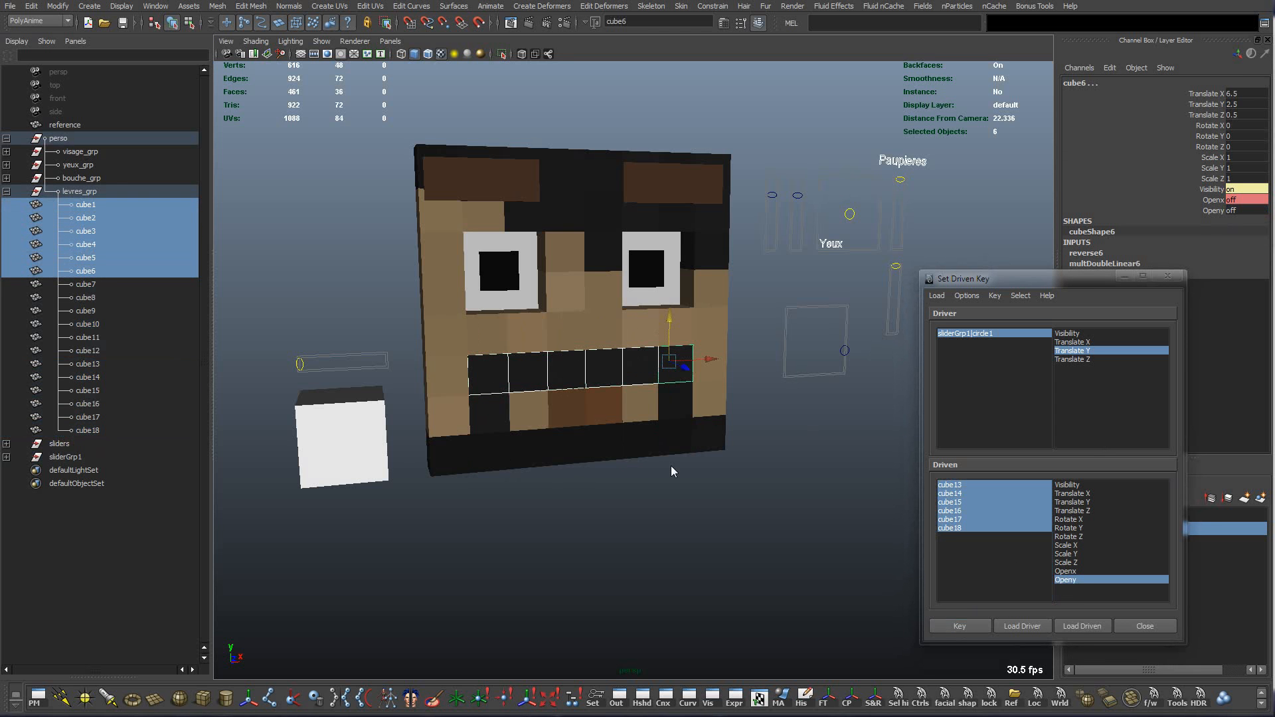
click(1074, 626)
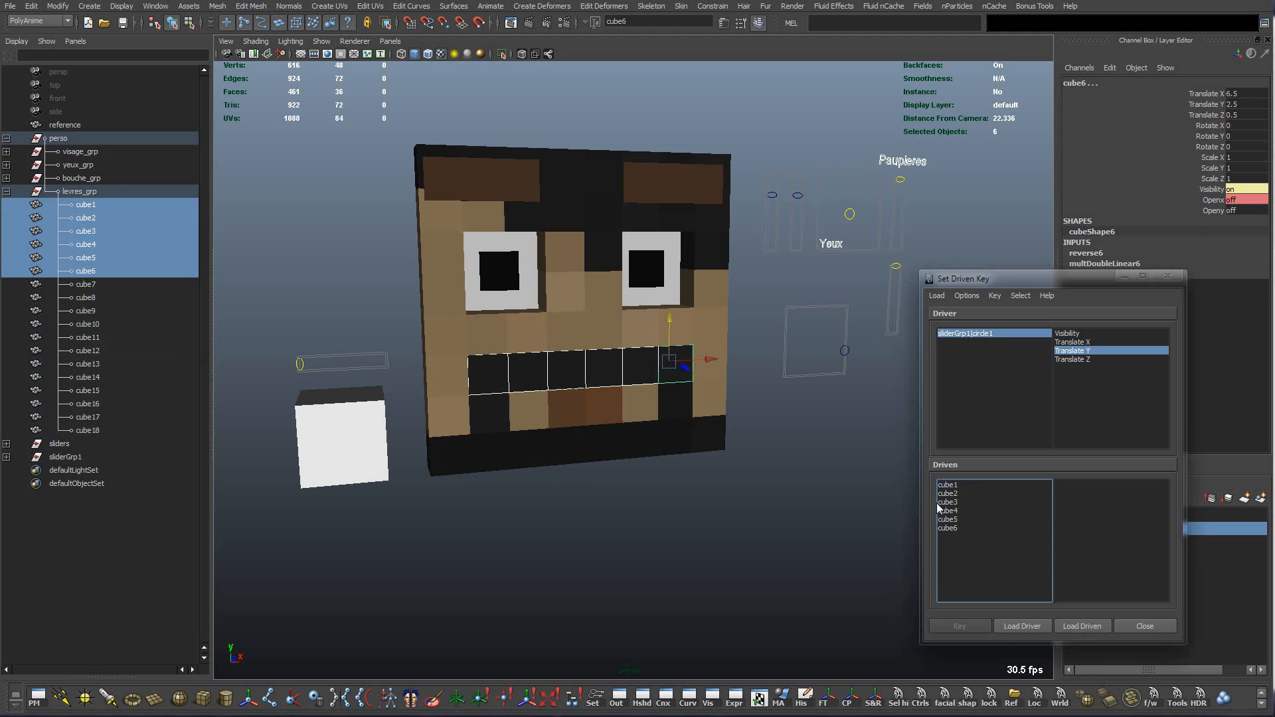
drag(944, 485, 963, 528)
click(1071, 580)
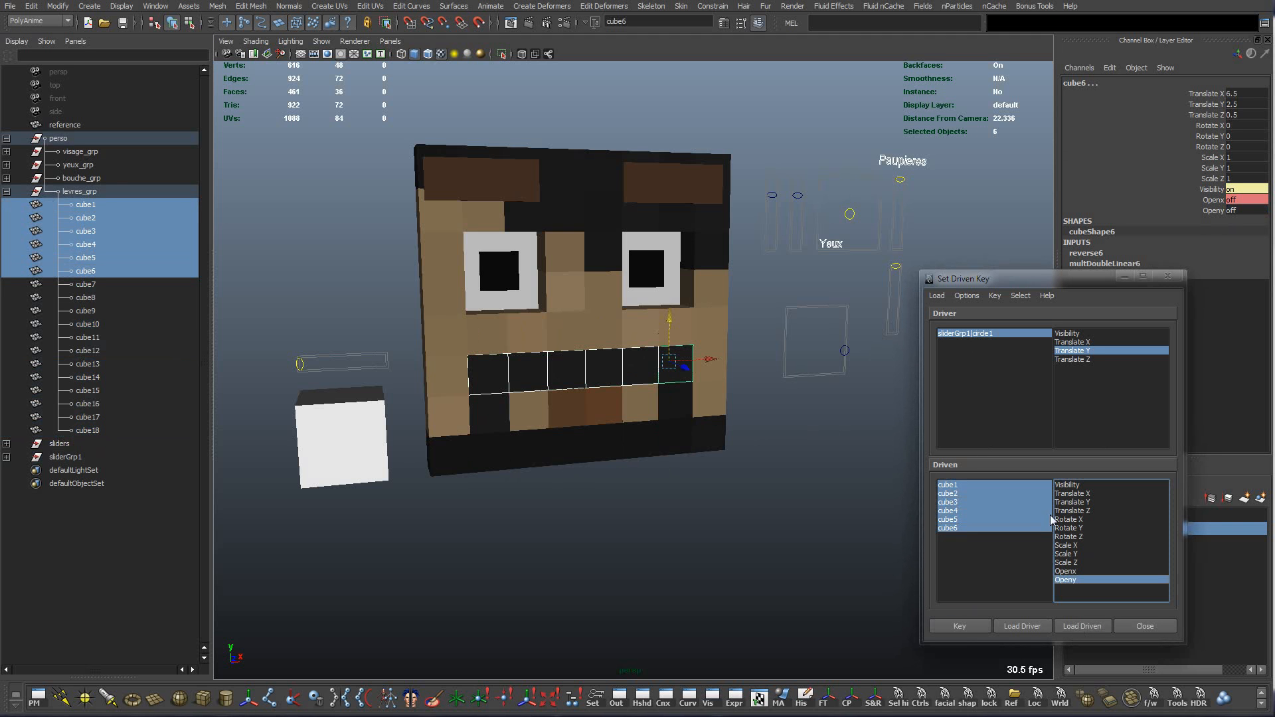
click(842, 351)
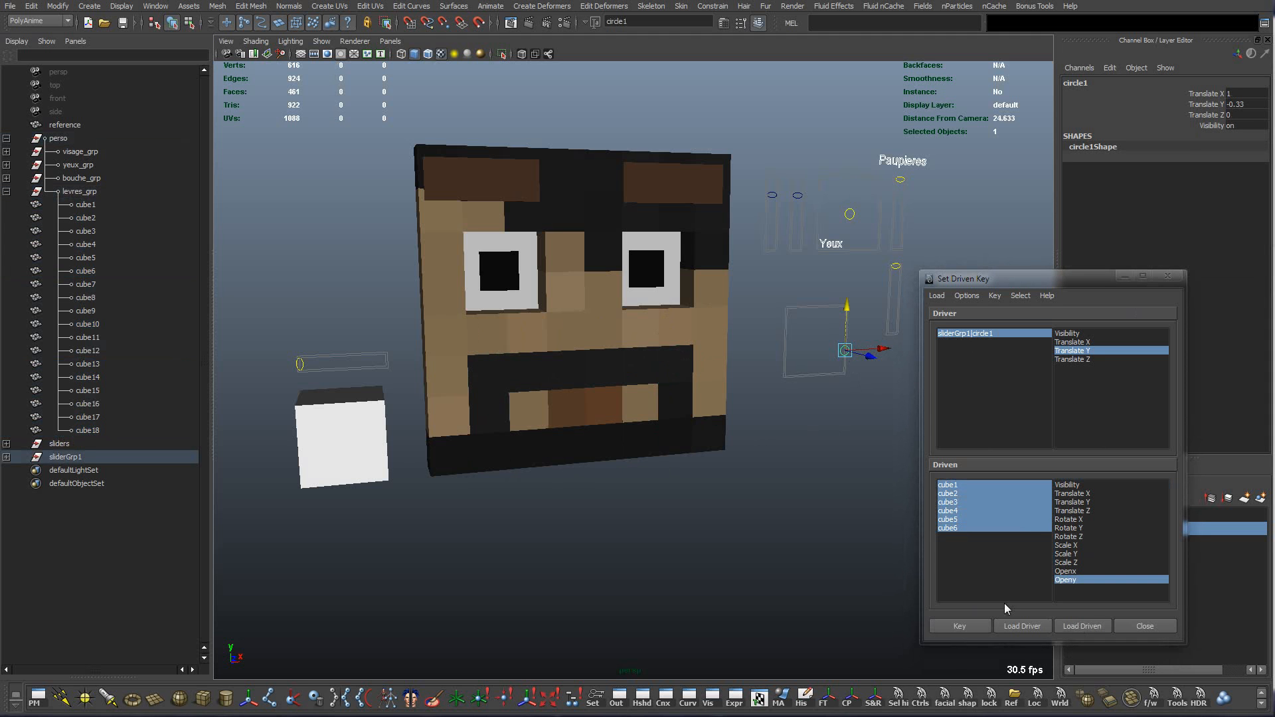
click(957, 626)
drag(947, 485, 947, 532)
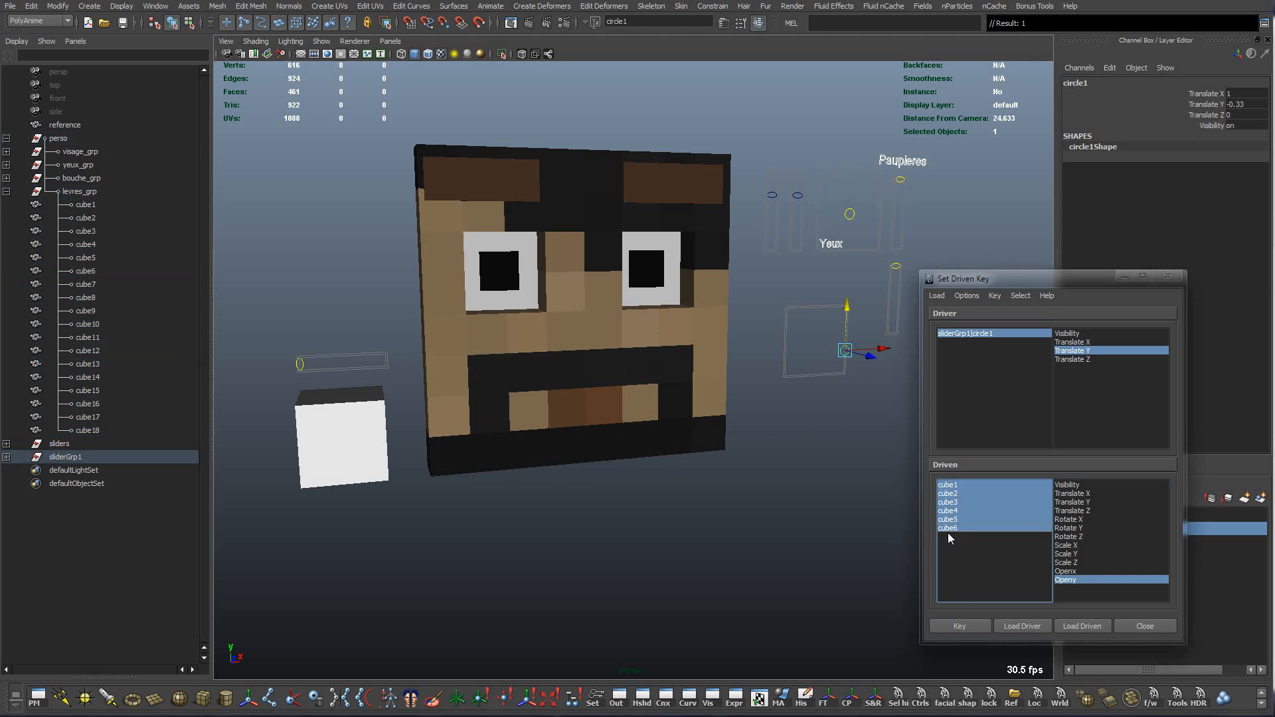
click(1236, 211)
text(1)
key(Return)
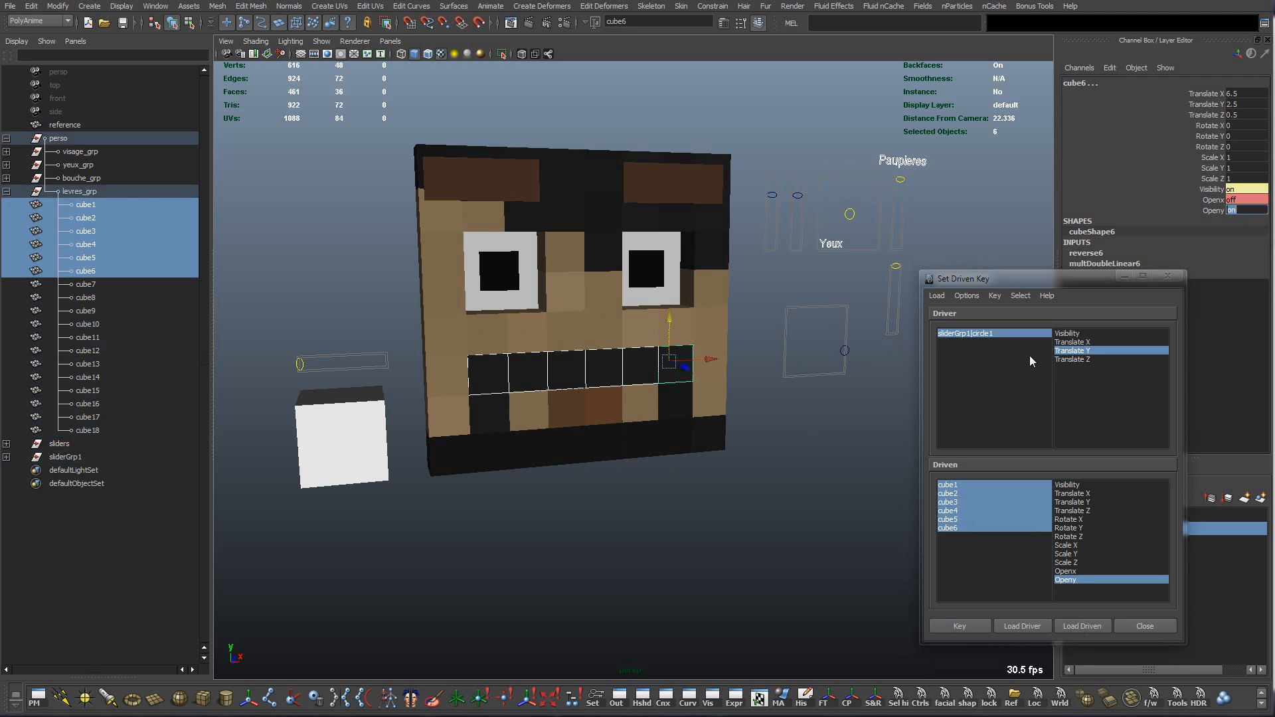
text(0)
key(Return)
click(958, 626)
Move the slider circle down to Translate Y -1 and key Openy on for cube1 to cube6.
click(845, 350)
drag(846, 307, 846, 330)
click(959, 488)
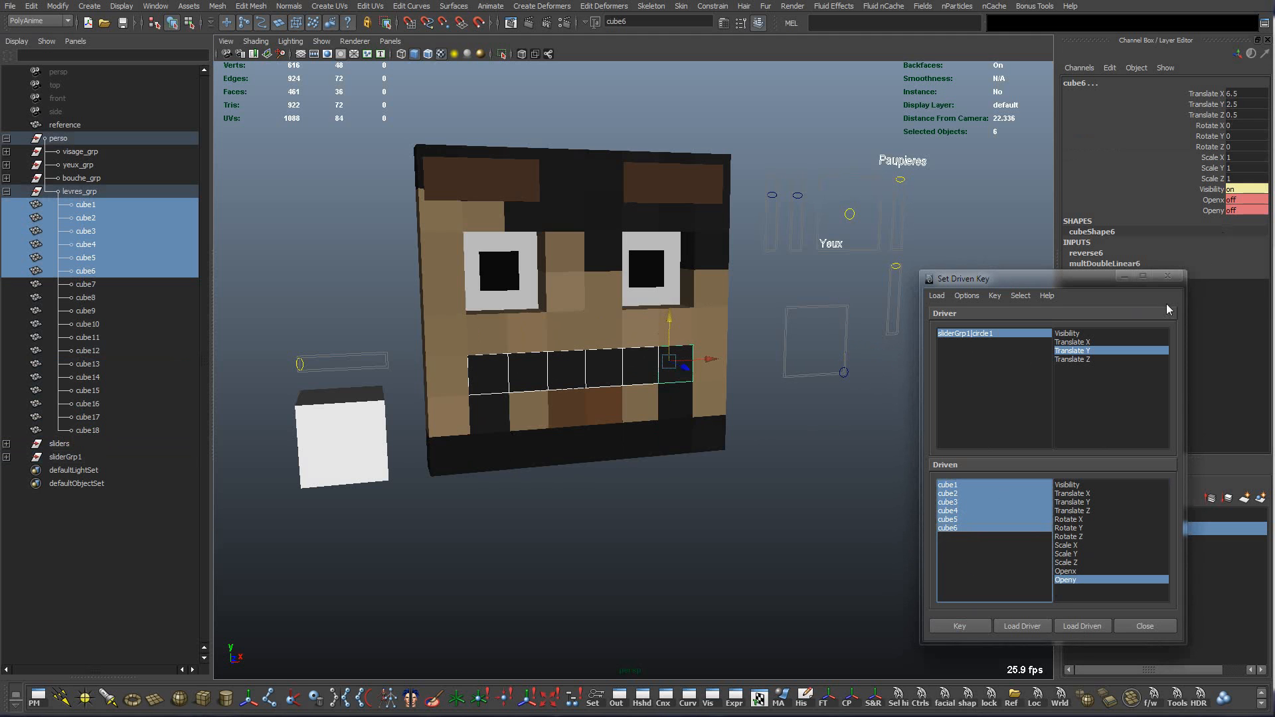
click(1234, 210)
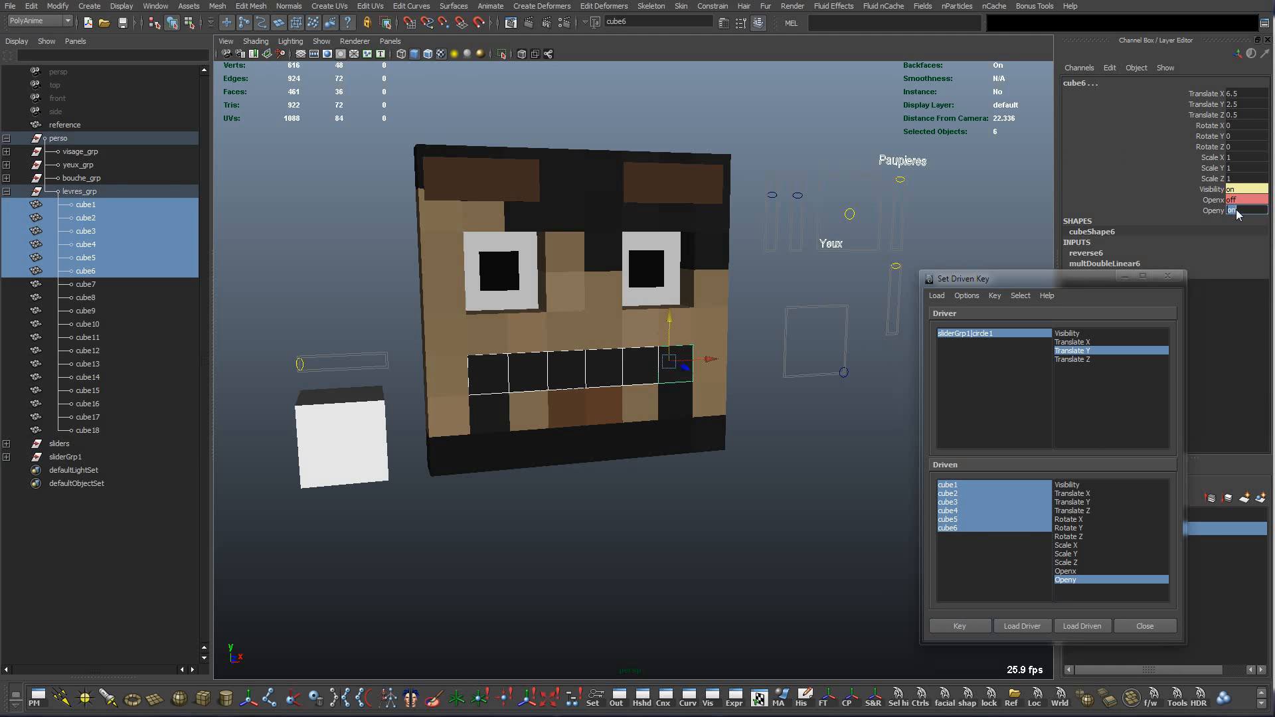
click(959, 626)
Test the mouth with the slider circle at Translate X -1 and Translate Y -1, and inspect the six middle-row lip cubes.
click(843, 372)
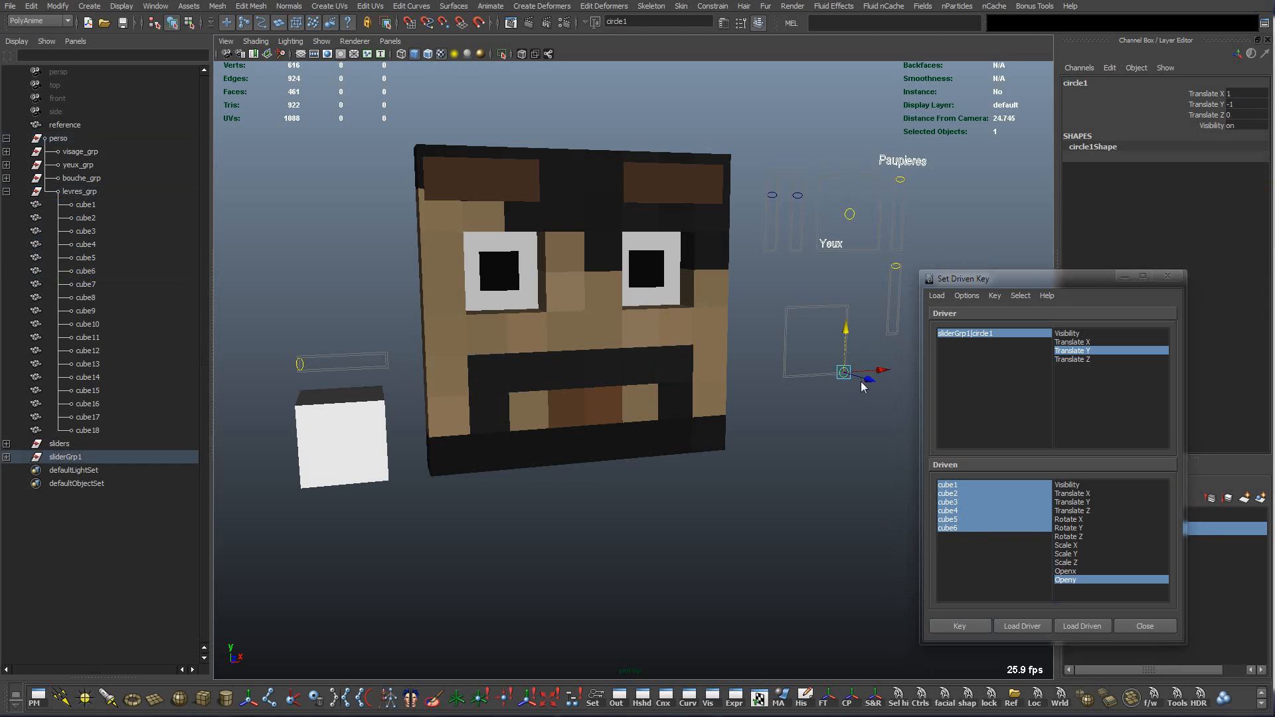
drag(881, 379, 777, 367)
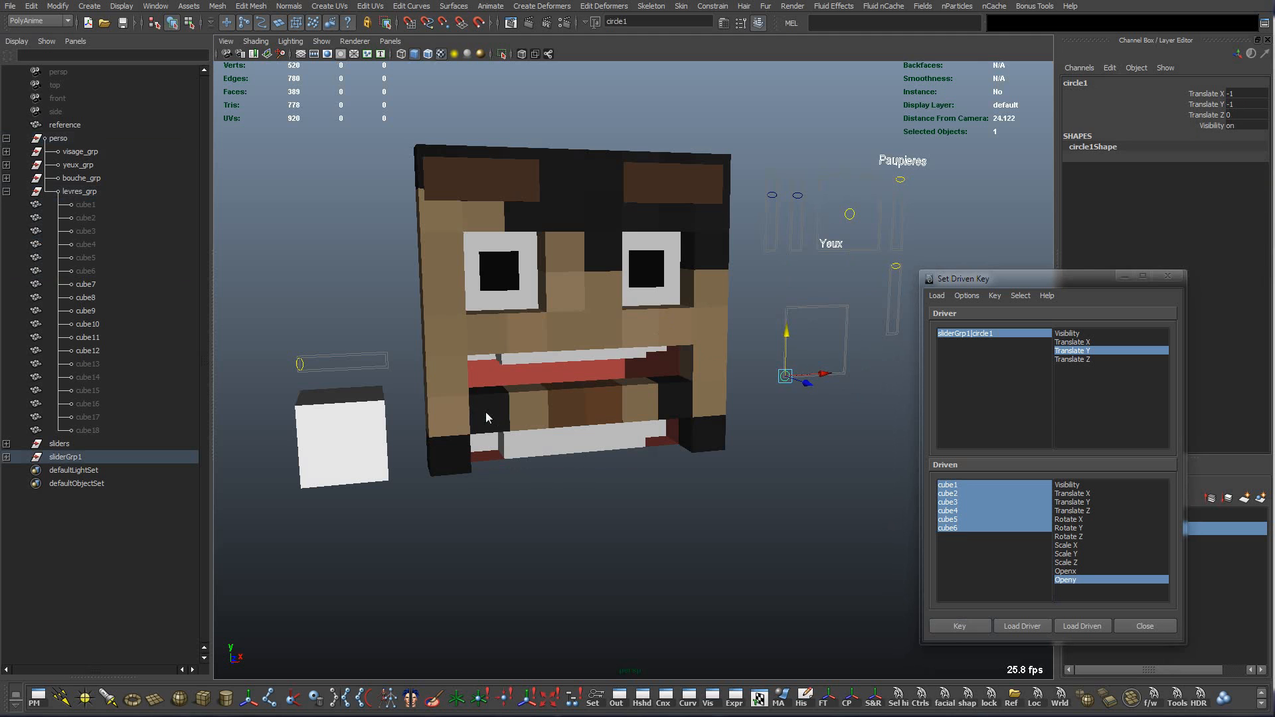
click(485, 412)
click(532, 421)
click(609, 418)
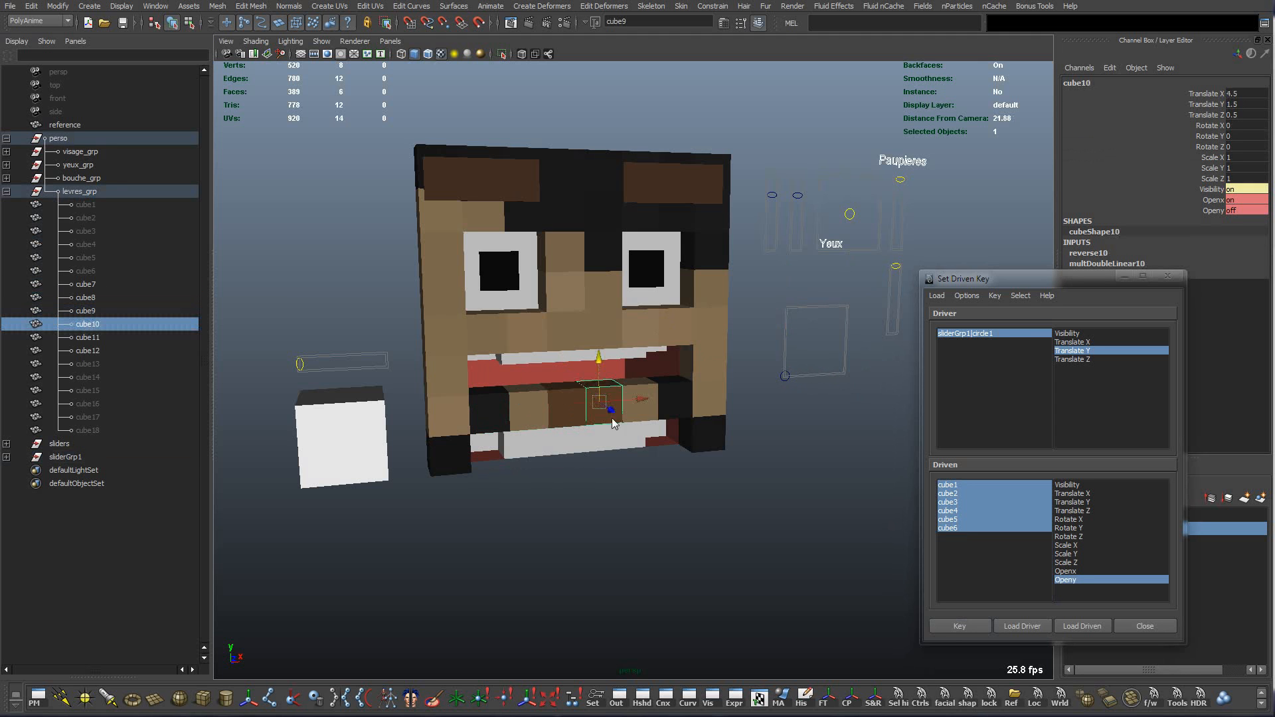
click(639, 408)
click(670, 406)
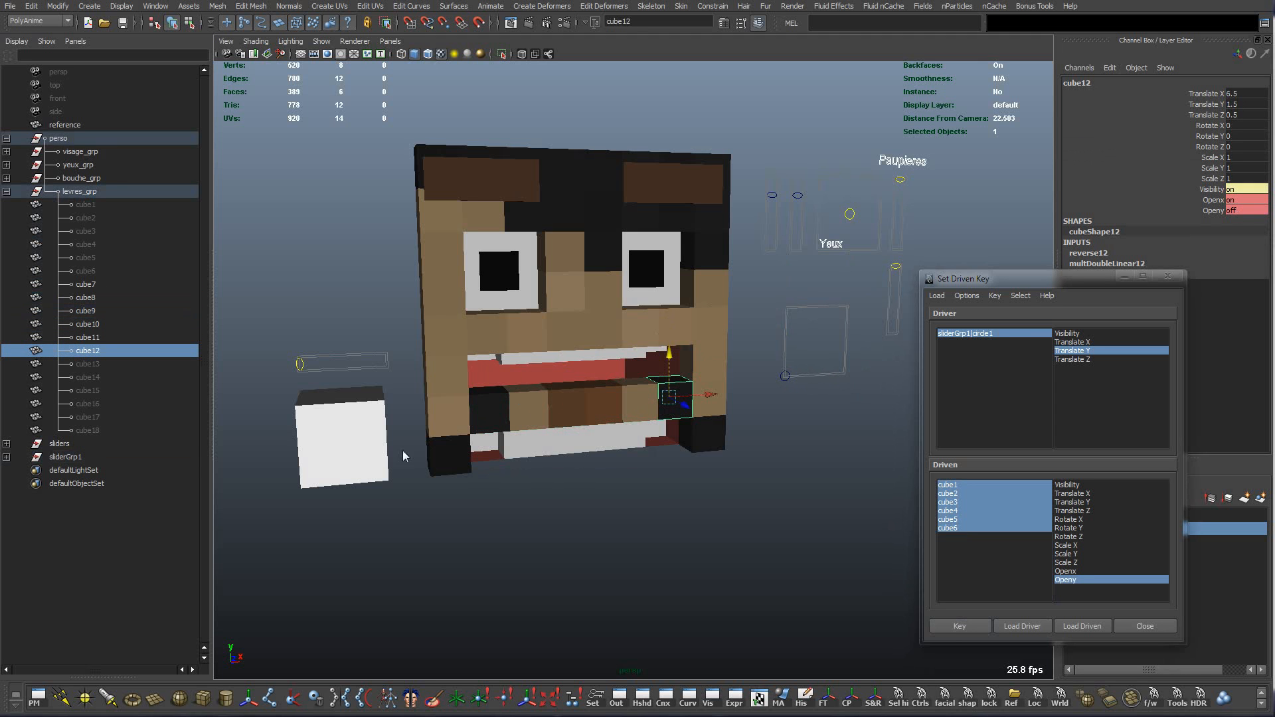
click(503, 429)
shift+click(536, 424)
shift+click(568, 421)
shift+click(601, 421)
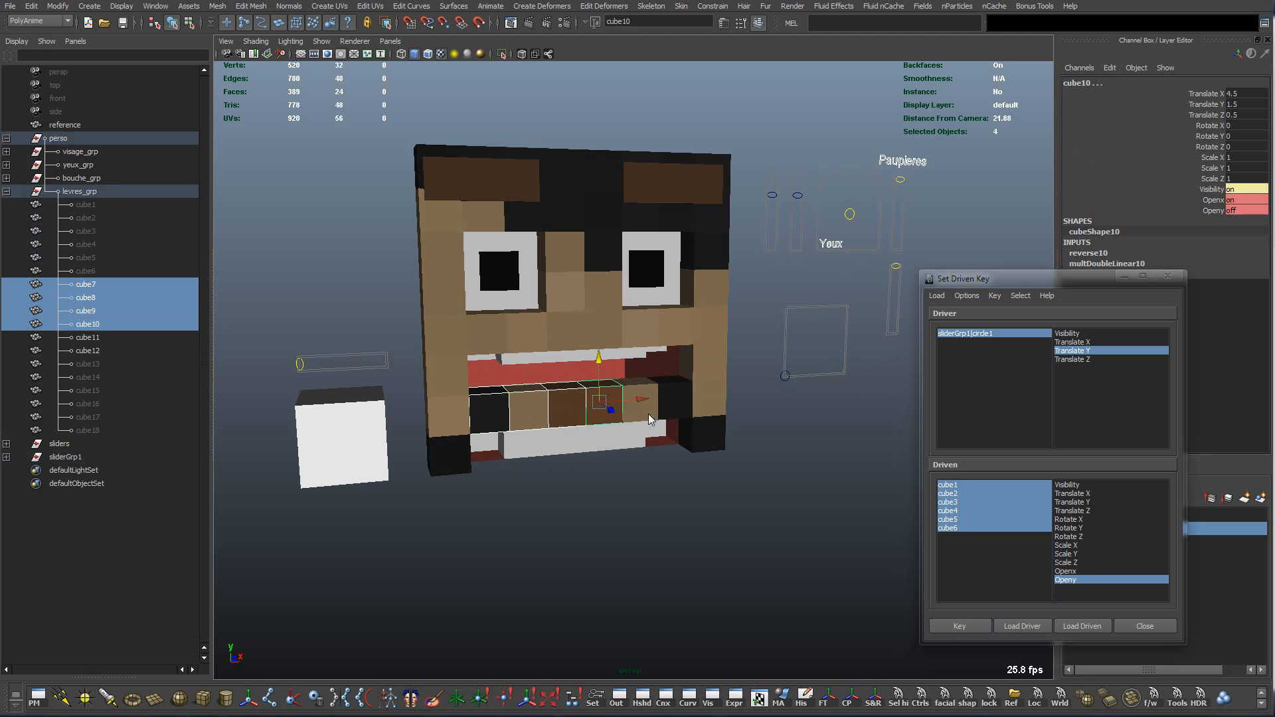
shift+click(649, 413)
shift+click(676, 414)
Move the slider circle to Translate X 1 and Translate Y 1, and select the six middle-row lip cubes, cube7 to cube12.
click(785, 377)
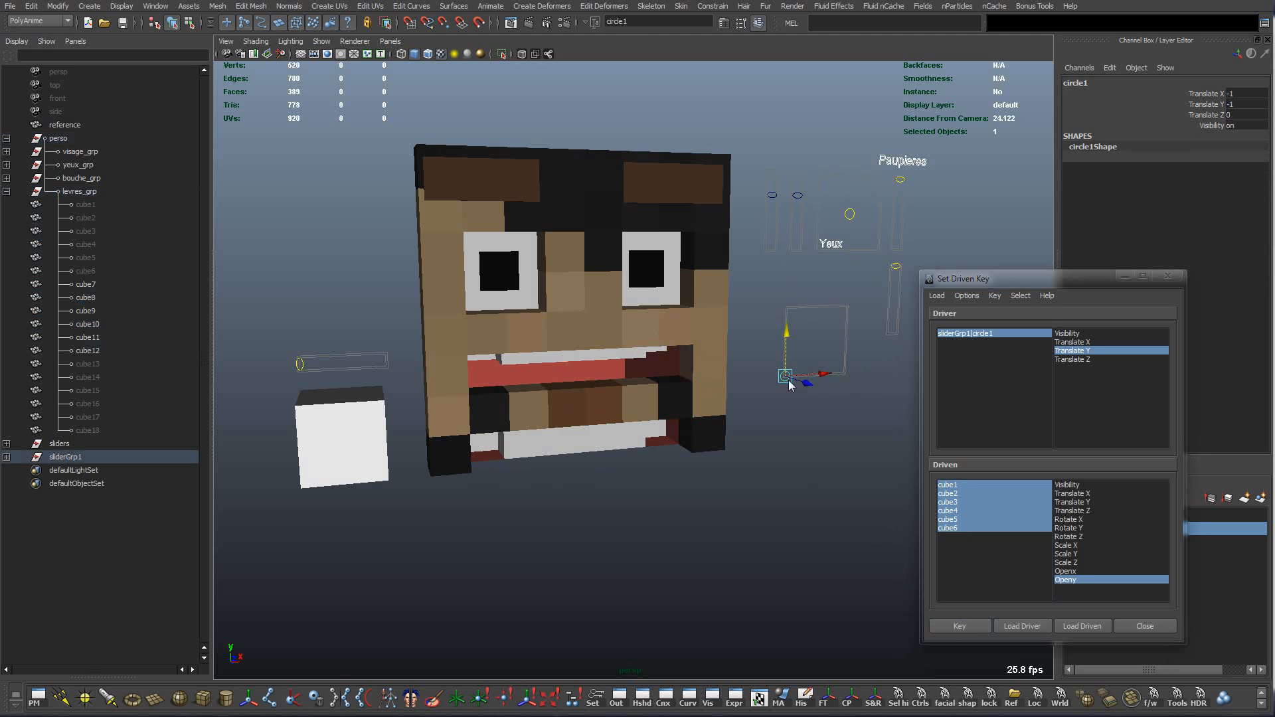
drag(785, 377, 866, 299)
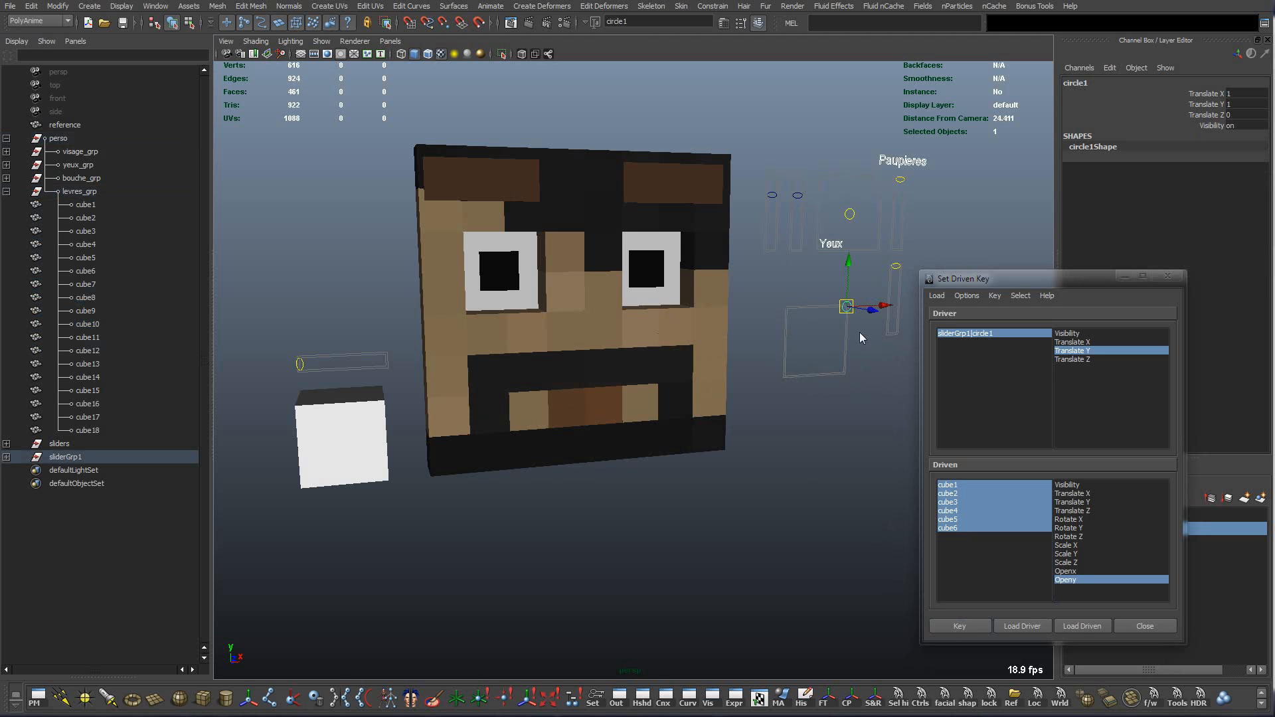
click(496, 416)
shift+click(538, 415)
shift+click(571, 415)
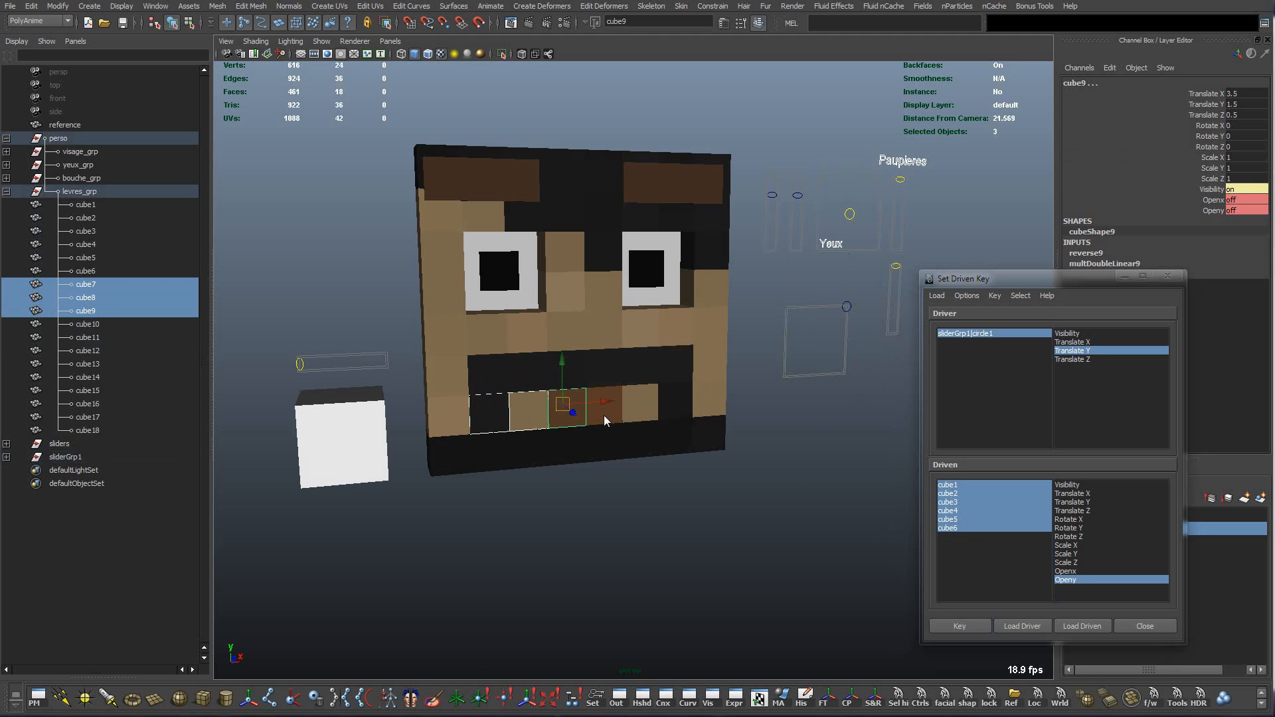
shift+click(604, 416)
shift+click(637, 416)
shift+click(673, 416)
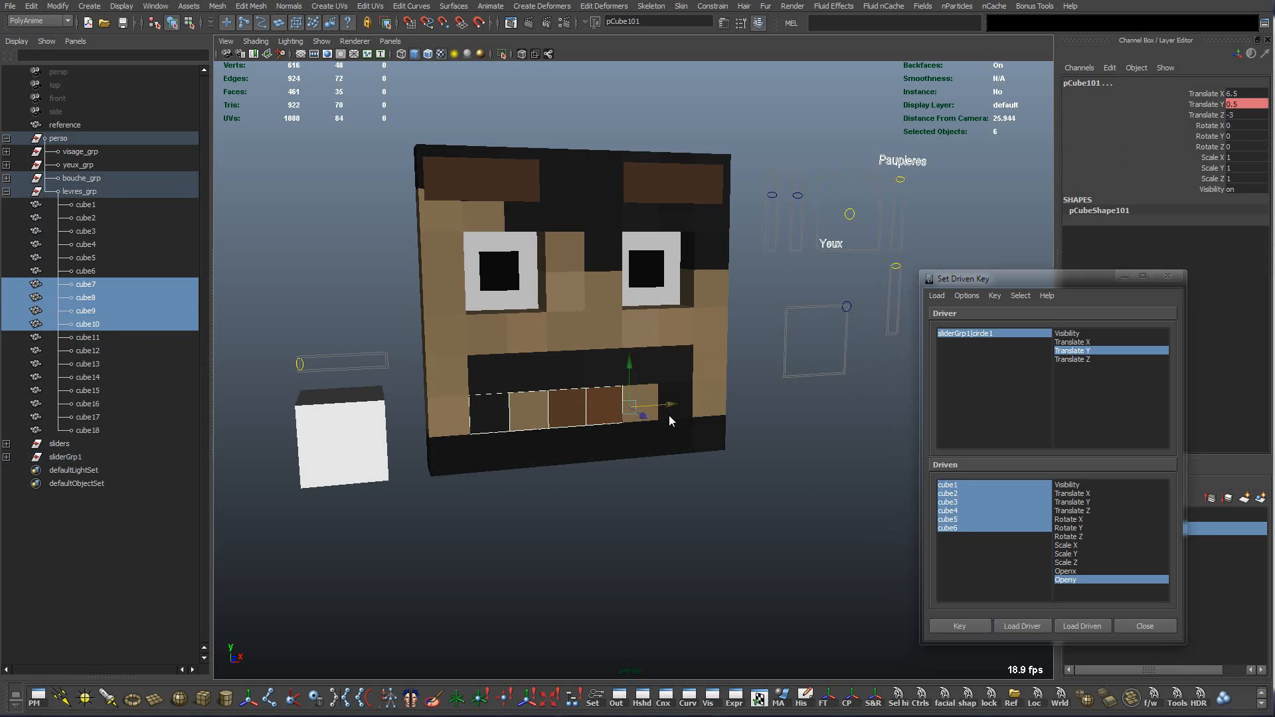
key(ctrl+z)
shift+click(643, 409)
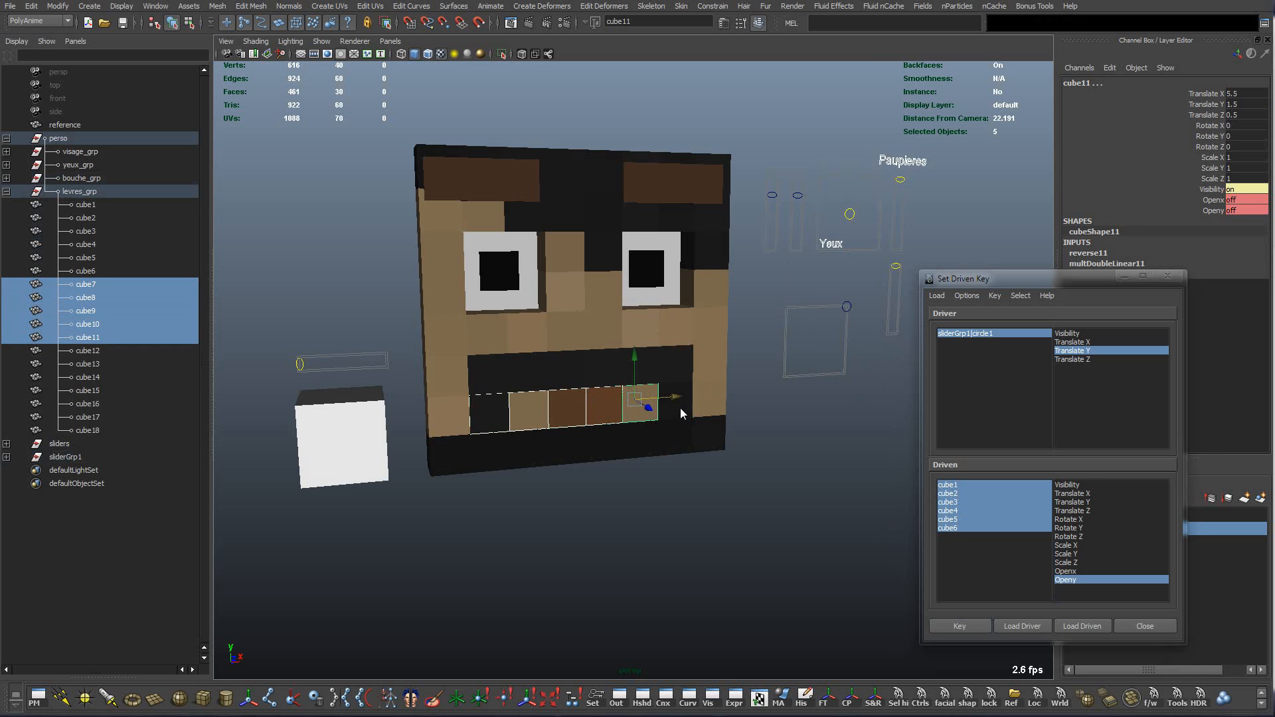
shift+click(680, 407)
Load cube7 to cube12 as the driven objects and choose Openy as their driven attribute.
click(1083, 627)
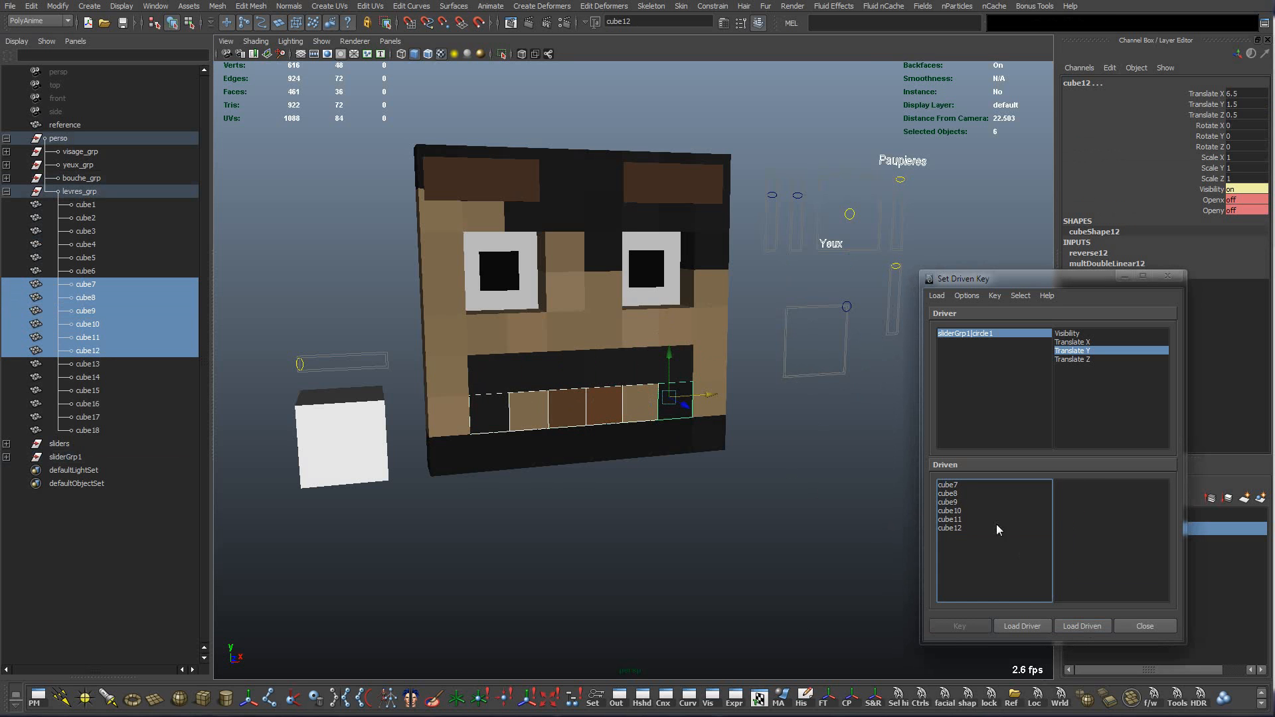
drag(961, 485, 1016, 536)
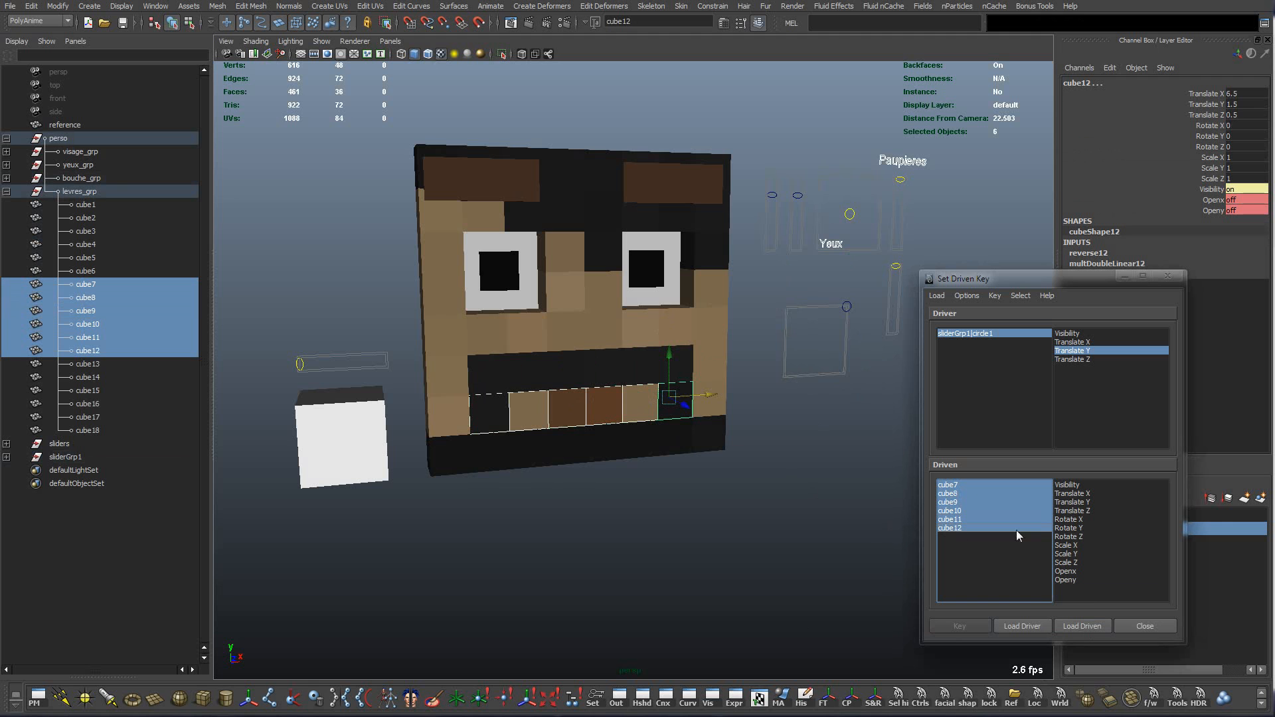
click(1066, 579)
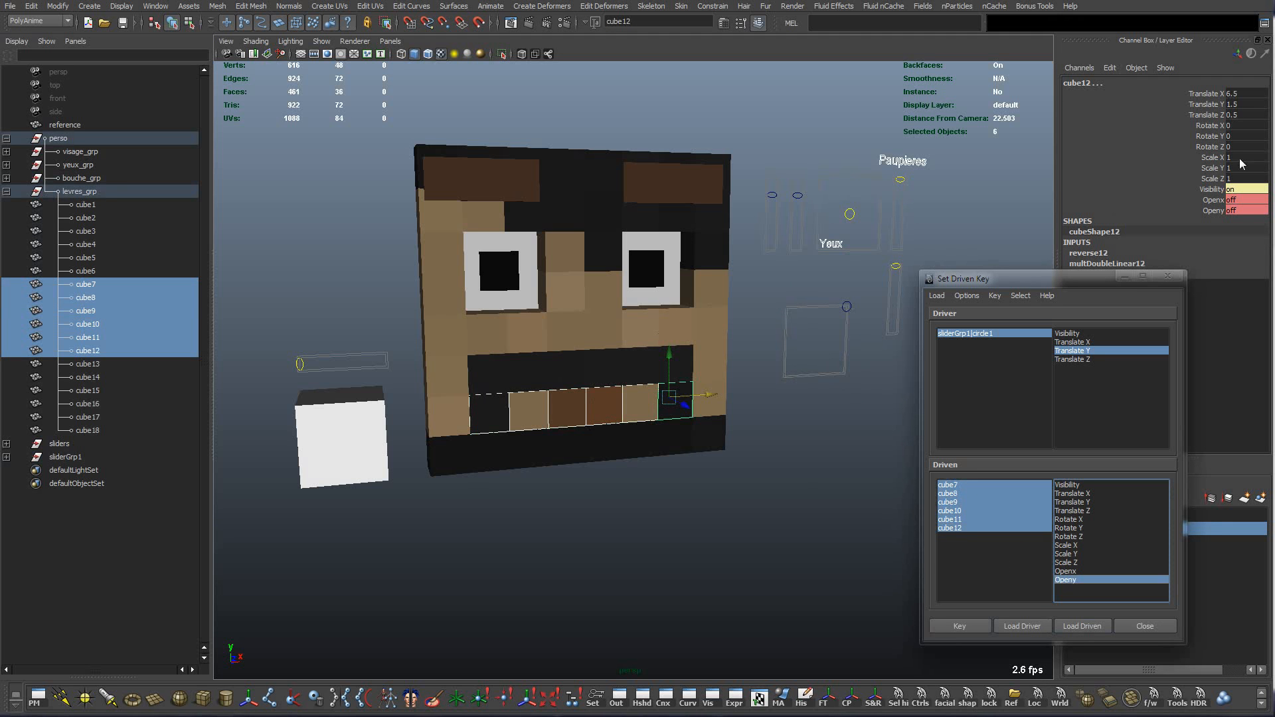
Key Openy off for cube7 to cube12 at the slider circle's Translate Y 1, and on at Translate Y 0.33.
click(959, 627)
drag(853, 324, 854, 328)
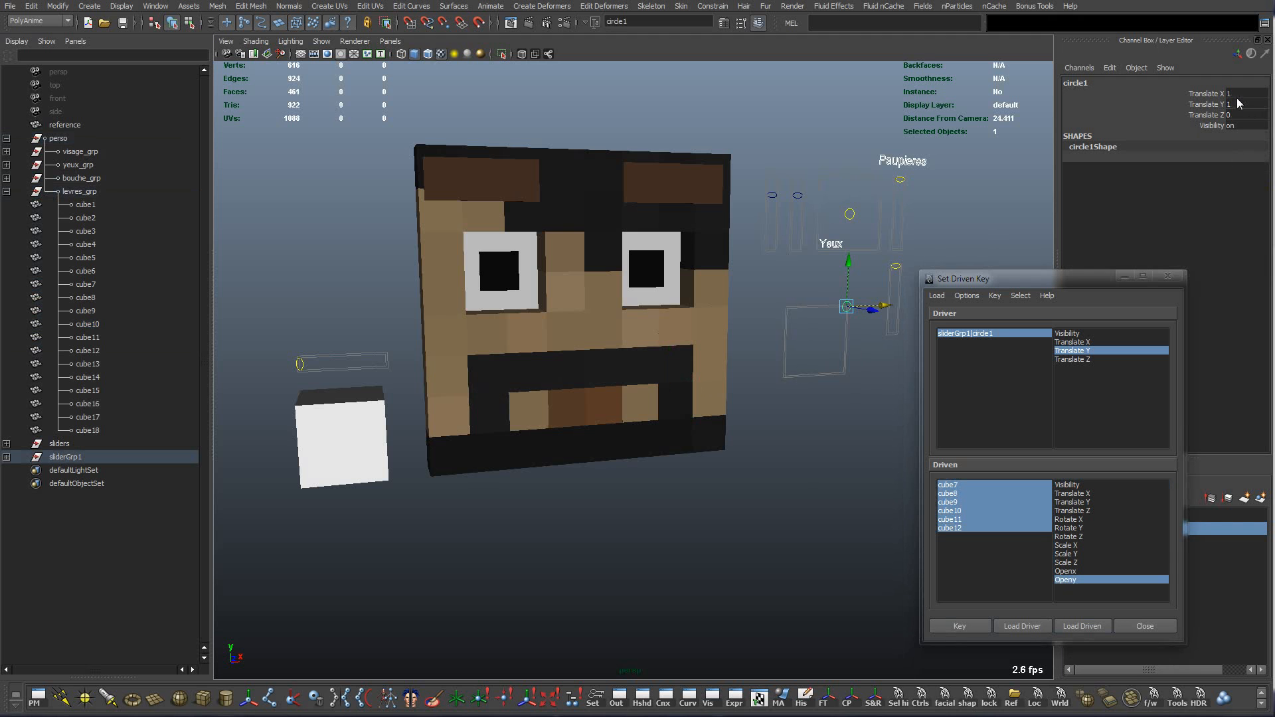
click(1239, 103)
text(.33)
key(Return)
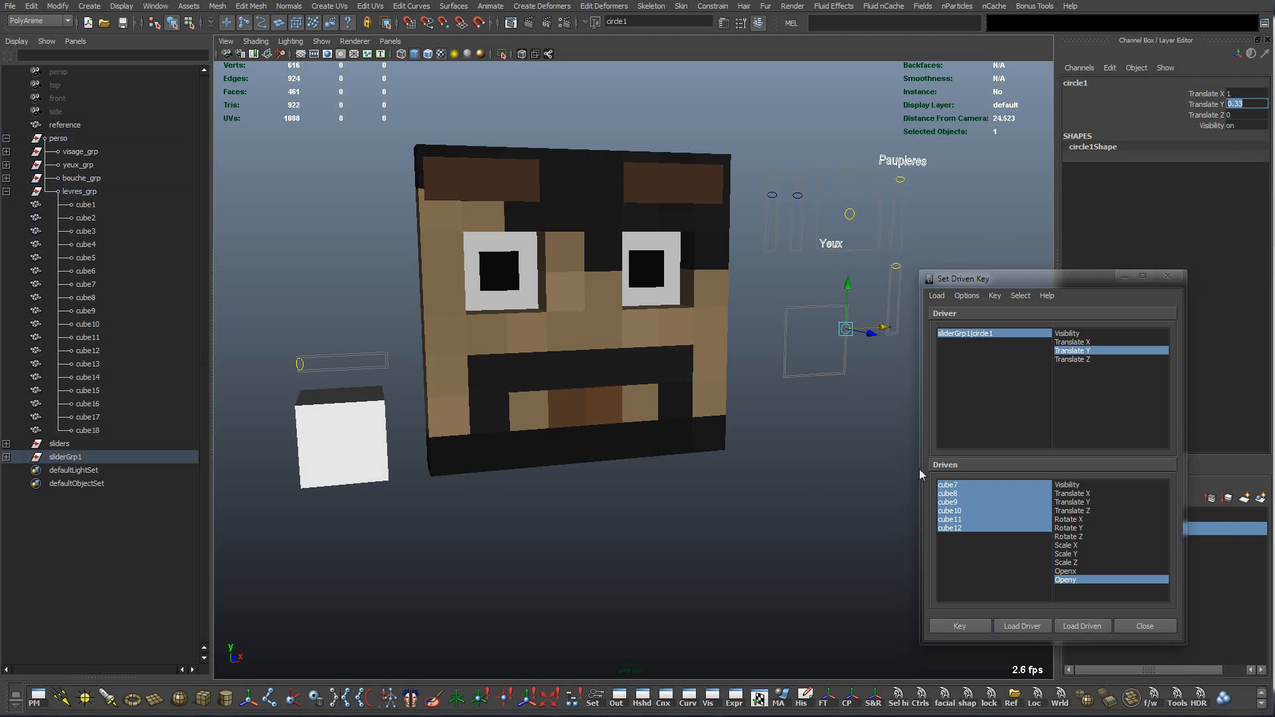
drag(946, 486, 951, 528)
click(1242, 209)
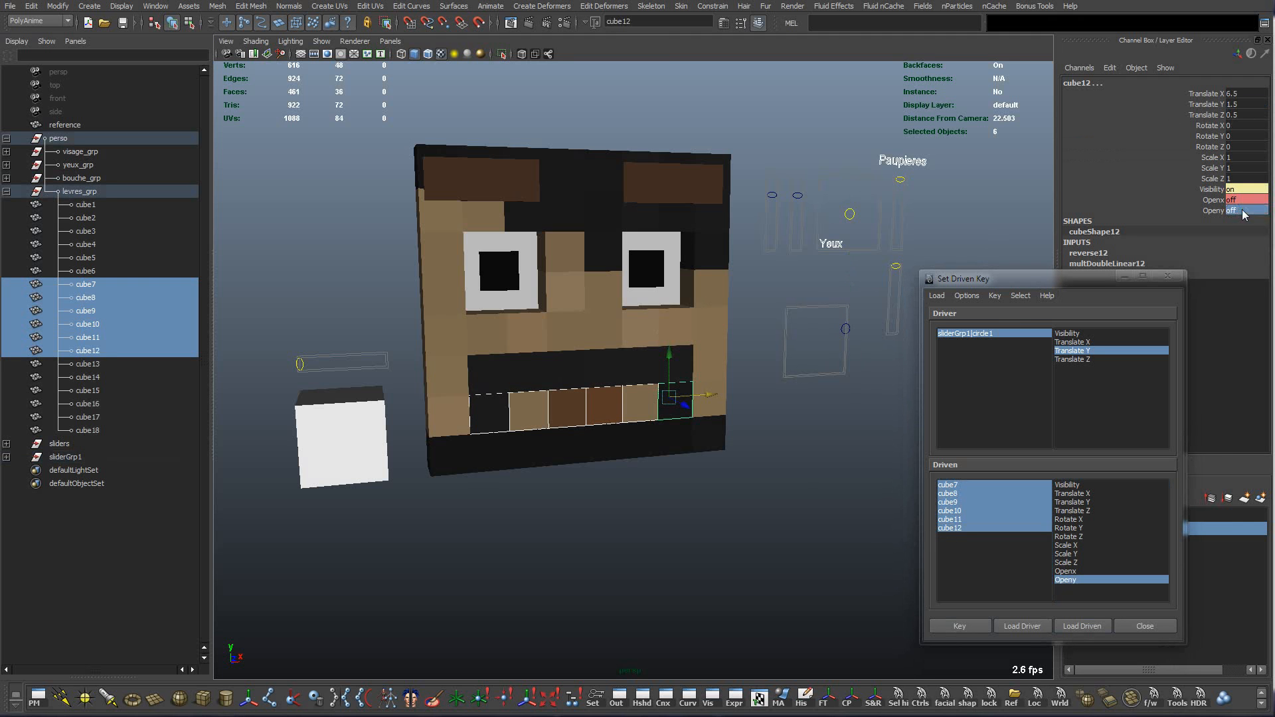
text(1)
key(Return)
click(960, 627)
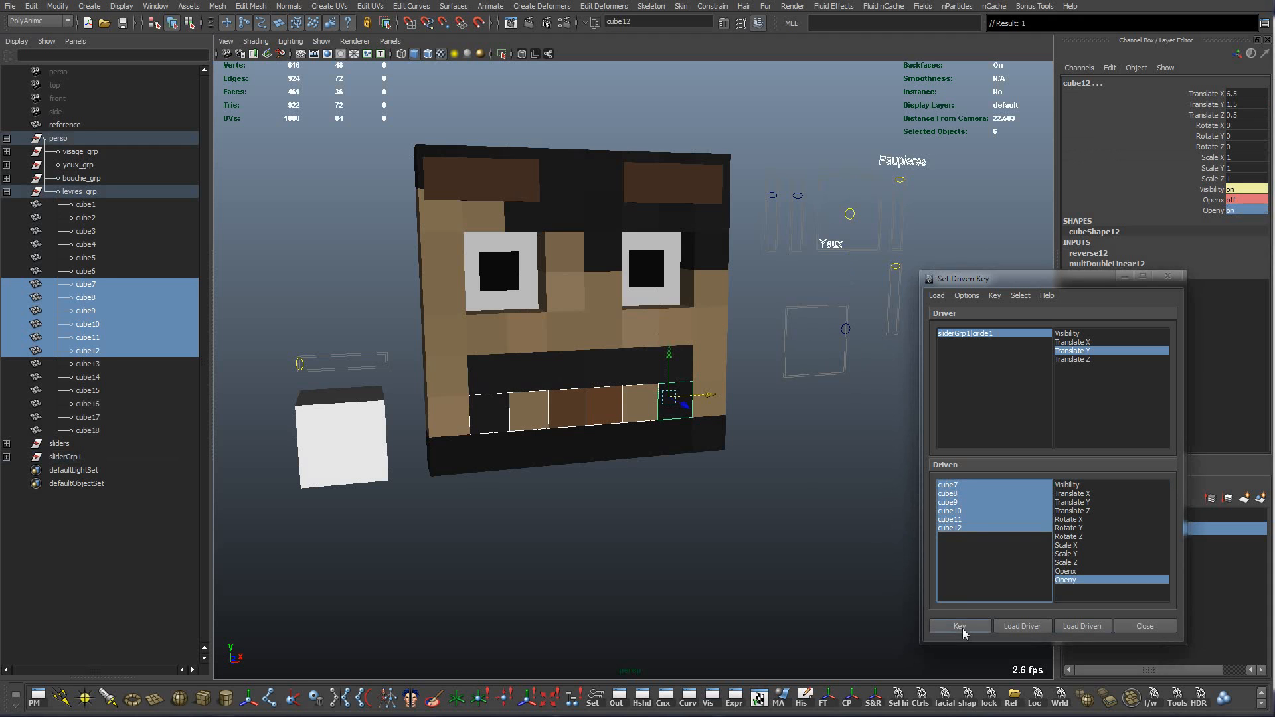
Test the middle lip row by moving the slider circle vertically, return it to Translate Y 1, and close the Set Driven Key window.
click(846, 329)
mouse_move(847, 331)
mouse_down()
mouse_move(761, 402)
mouse_move(849, 307)
mouse_up()
click(1143, 627)
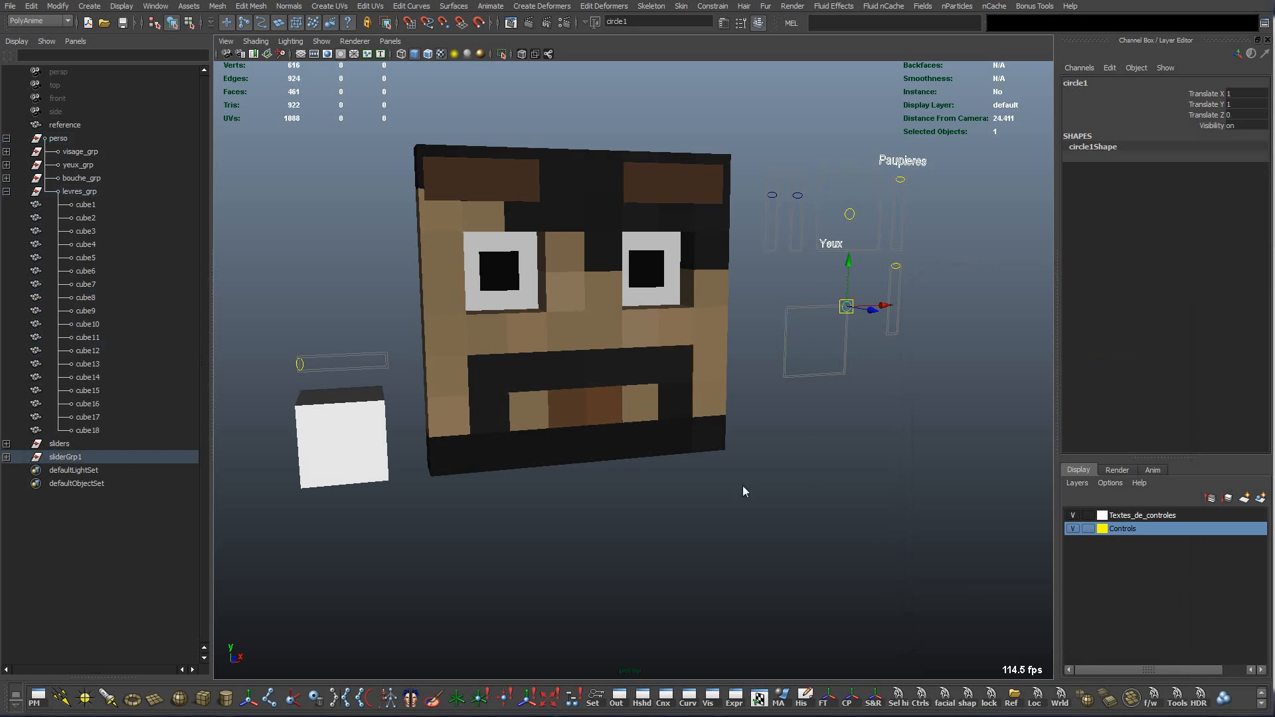
Test the mouth by moving the slider circle within its square, check the lips from different angles, and leave the circle selected.
click(779, 529)
click(849, 305)
drag(848, 305, 840, 345)
alt+drag(831, 453, 790, 449)
scroll(783, 453, down, 1)
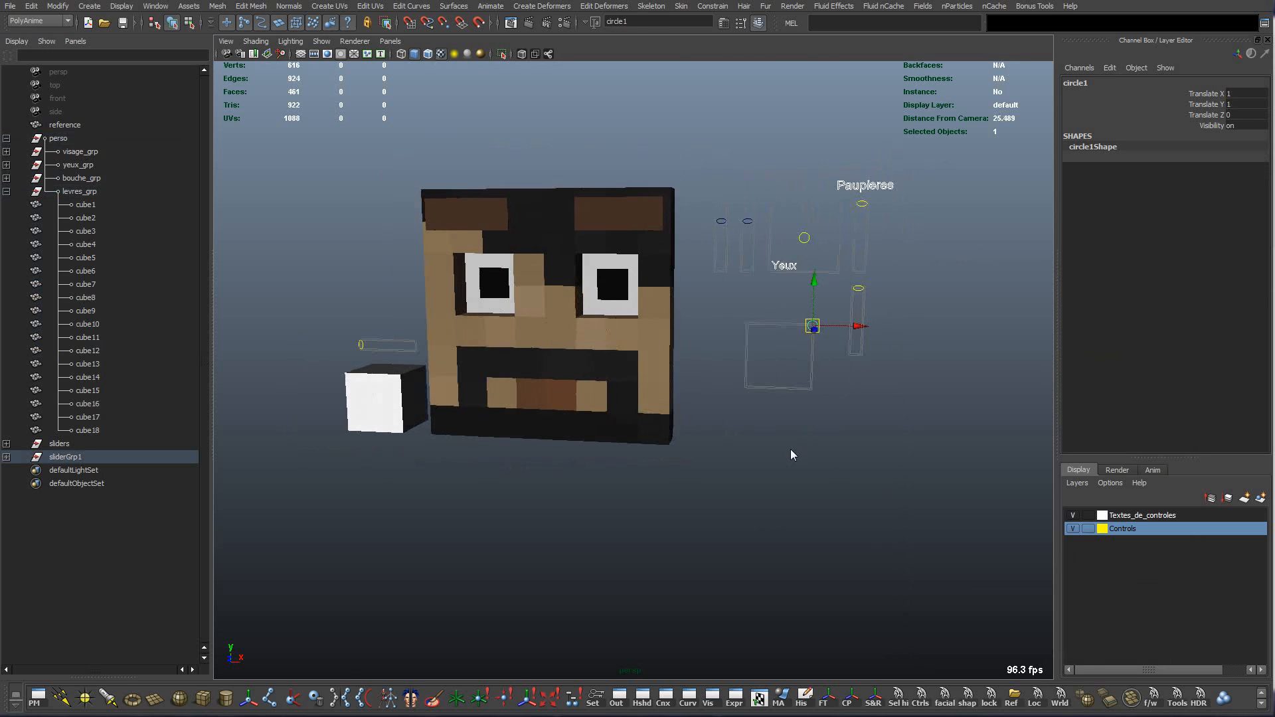
scroll(790, 449, down, 1)
mouse_move(790, 338)
mouse_down()
mouse_move(719, 381)
mouse_move(797, 330)
mouse_up()
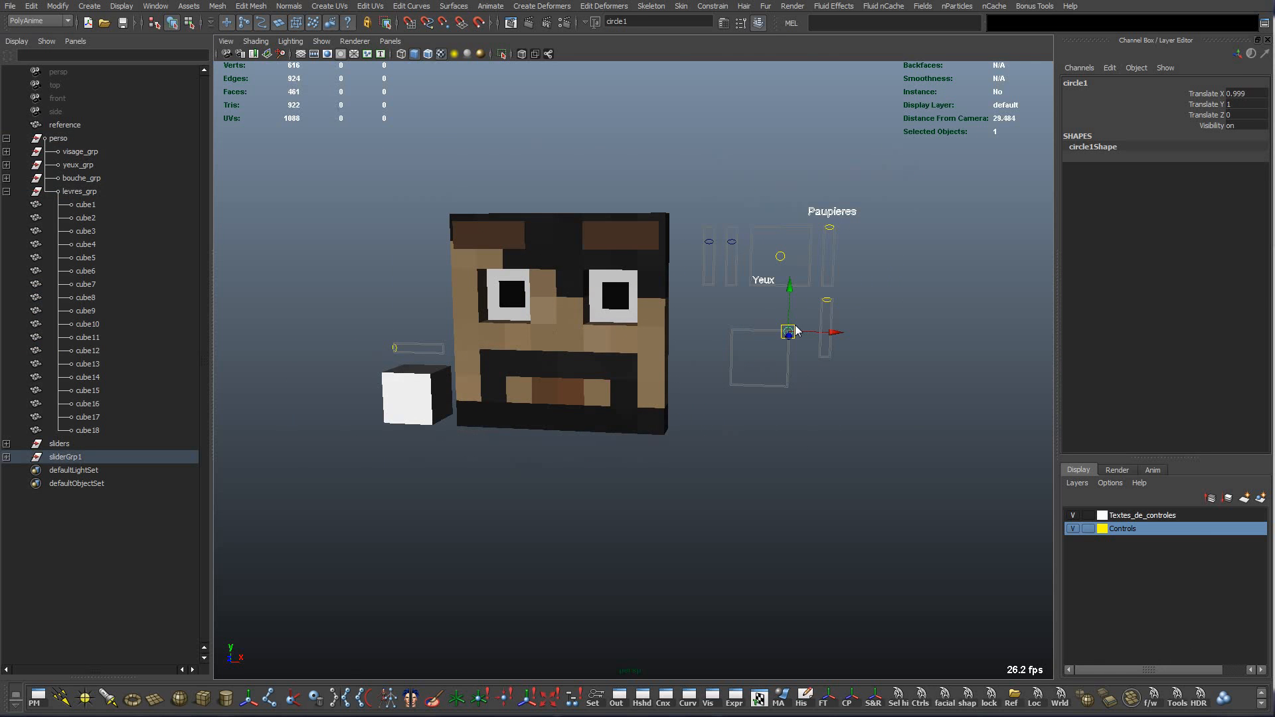
alt+drag(732, 349, 799, 324)
click(813, 404)
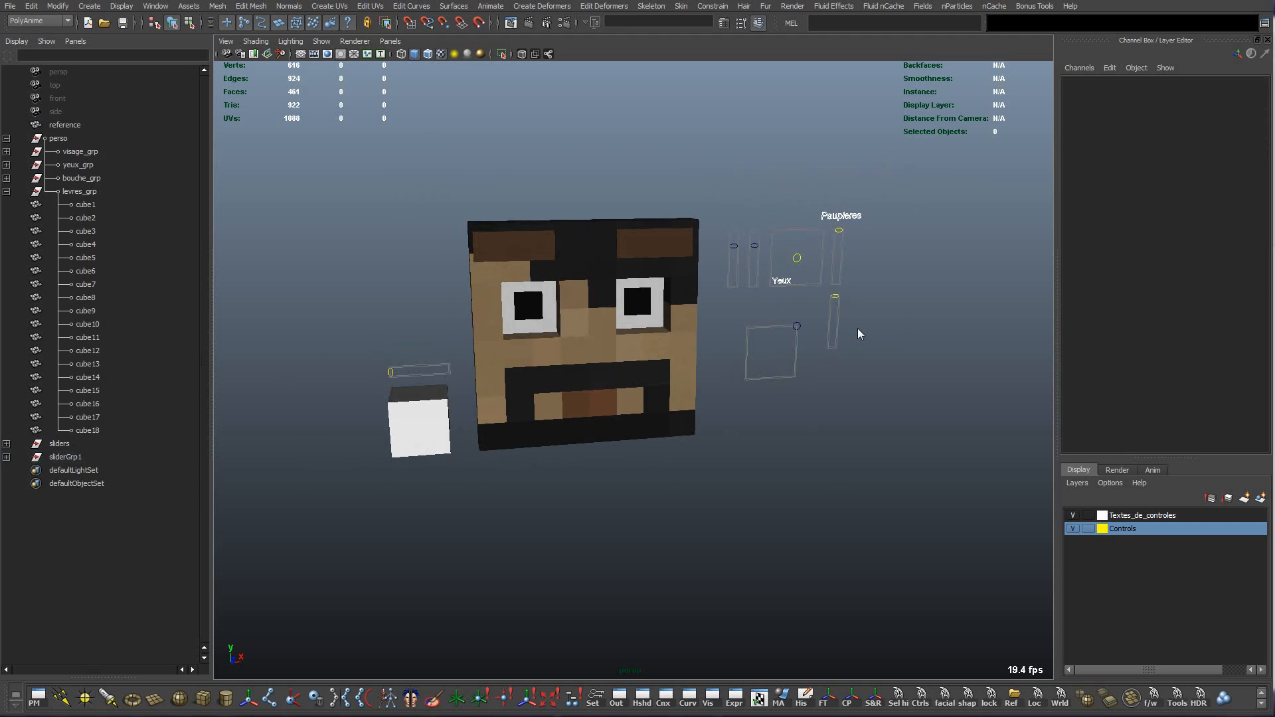
click(797, 326)
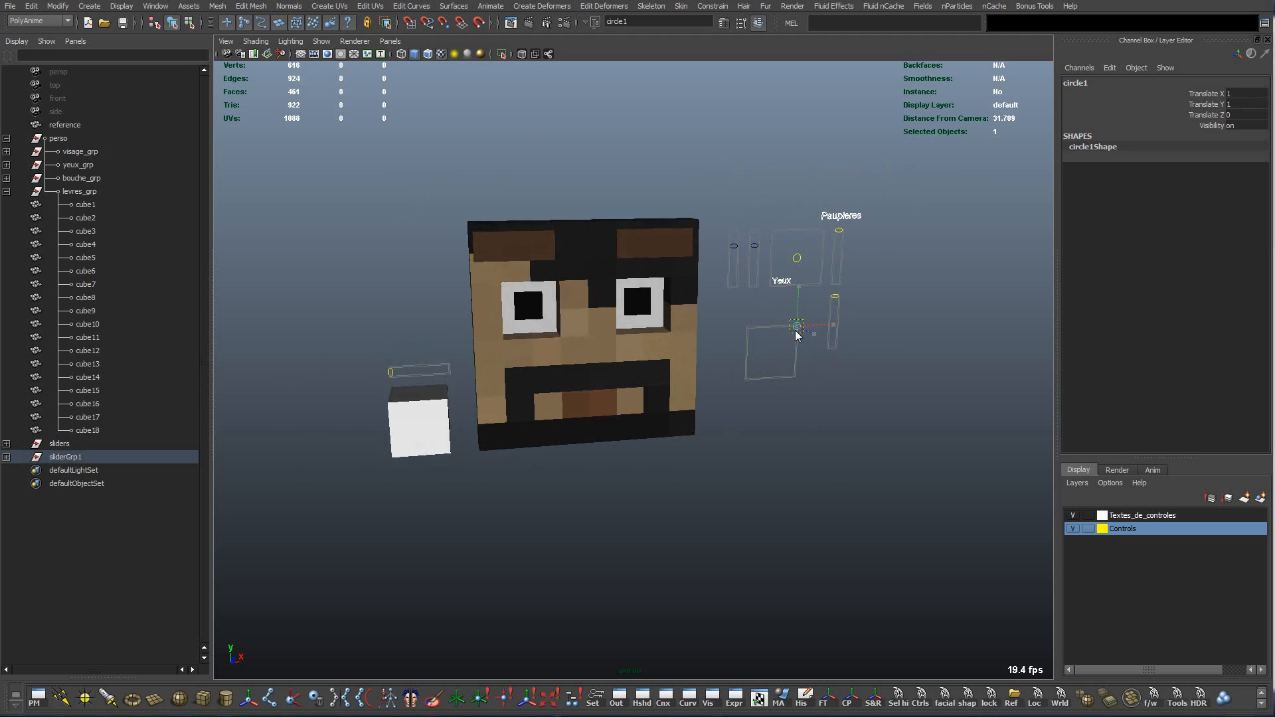